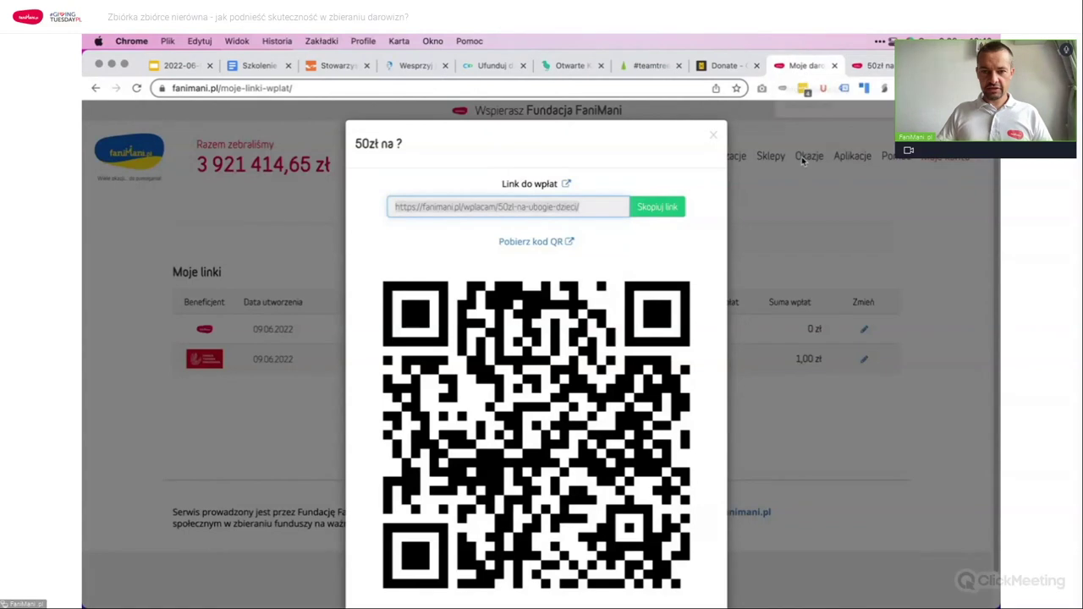
Step: Close the payment link's QR code and open the FaniWEB site creator from Fundacja FaniMani's organisation panel
left_click(713, 136)
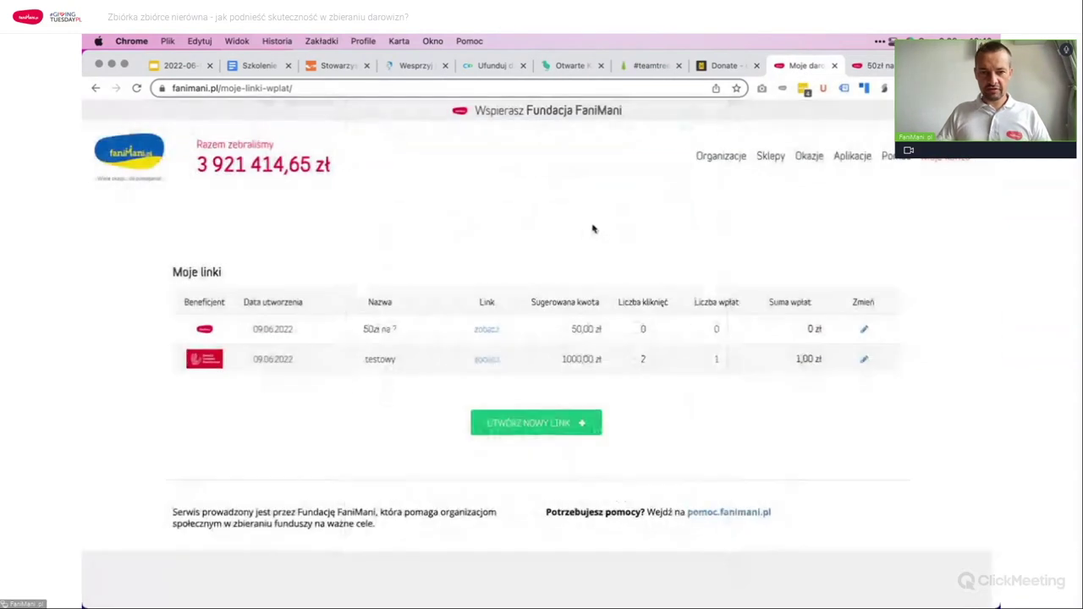
left_click(944, 160)
left_click(867, 377)
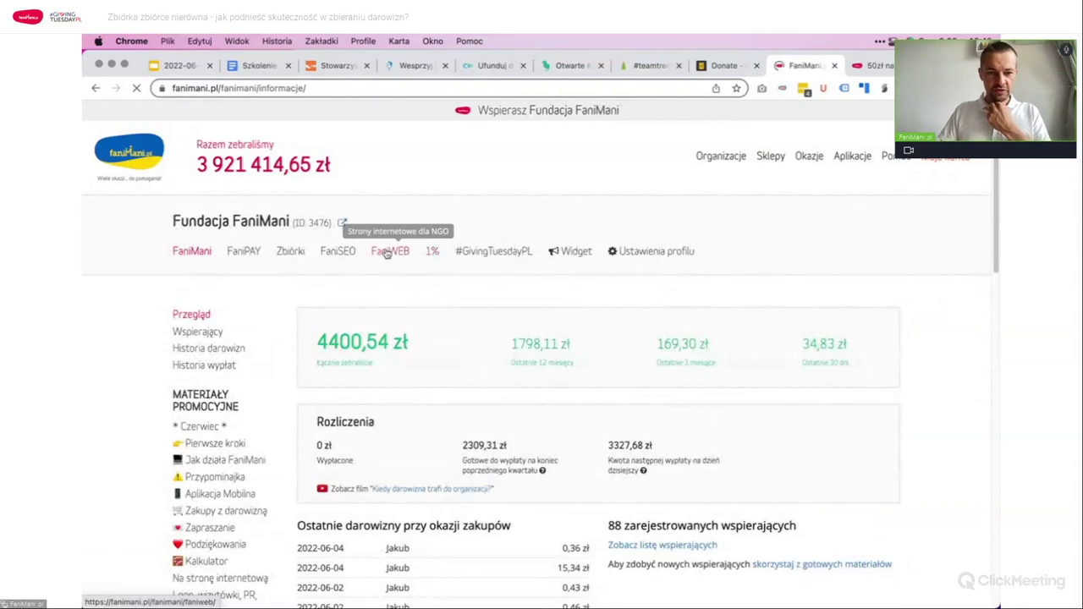
left_click(387, 252)
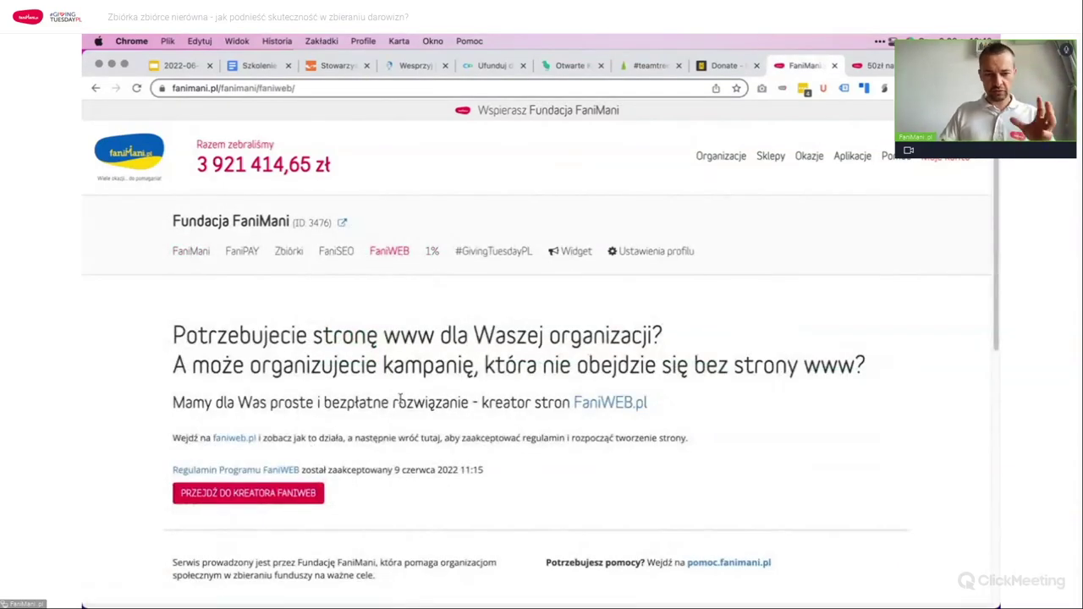
left_click(263, 498)
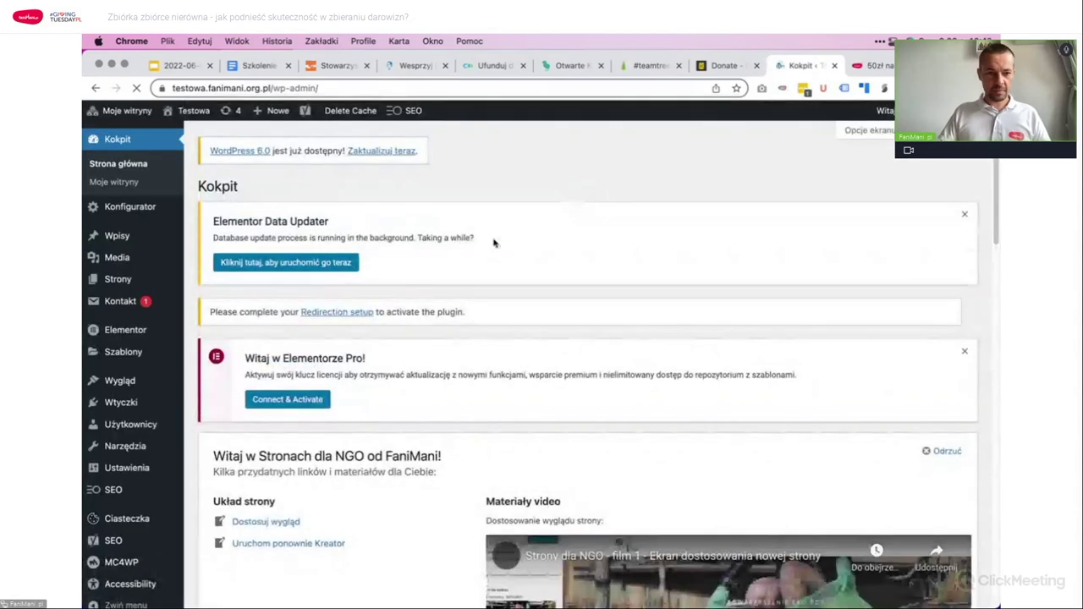
Step: Create a new WordPress page titled "50zł dla dzieci" and publish it
mouse_move(117, 279)
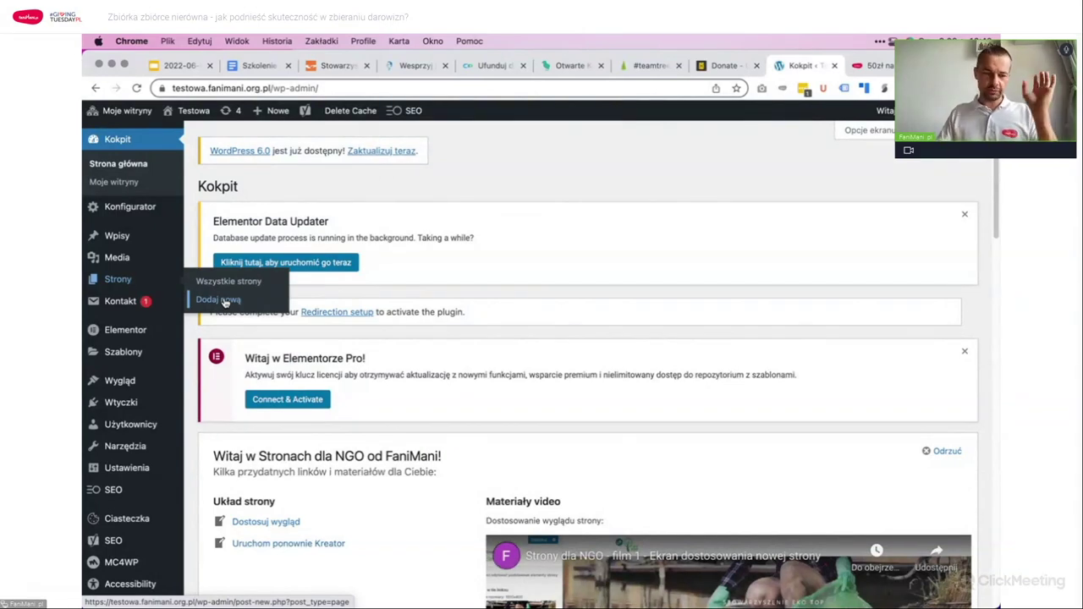
left_click(224, 300)
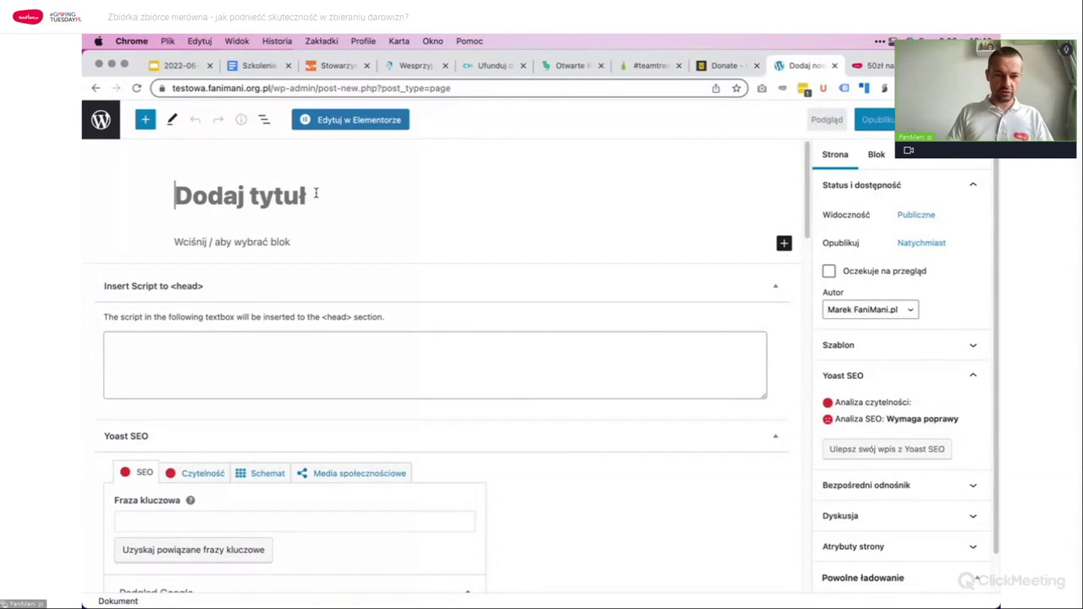
type("50")
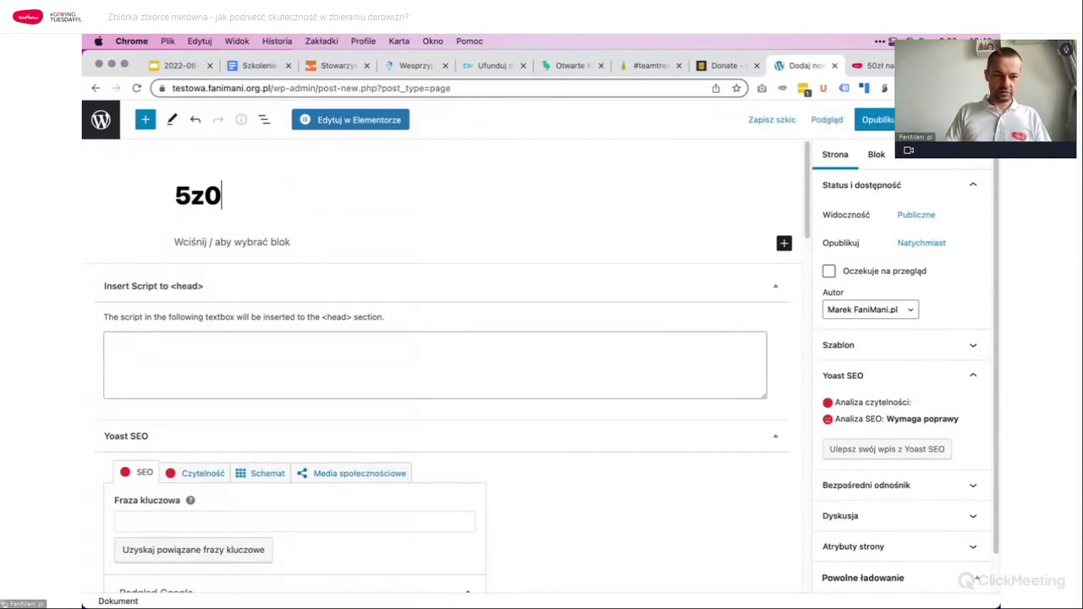
type("zł dla dzieci")
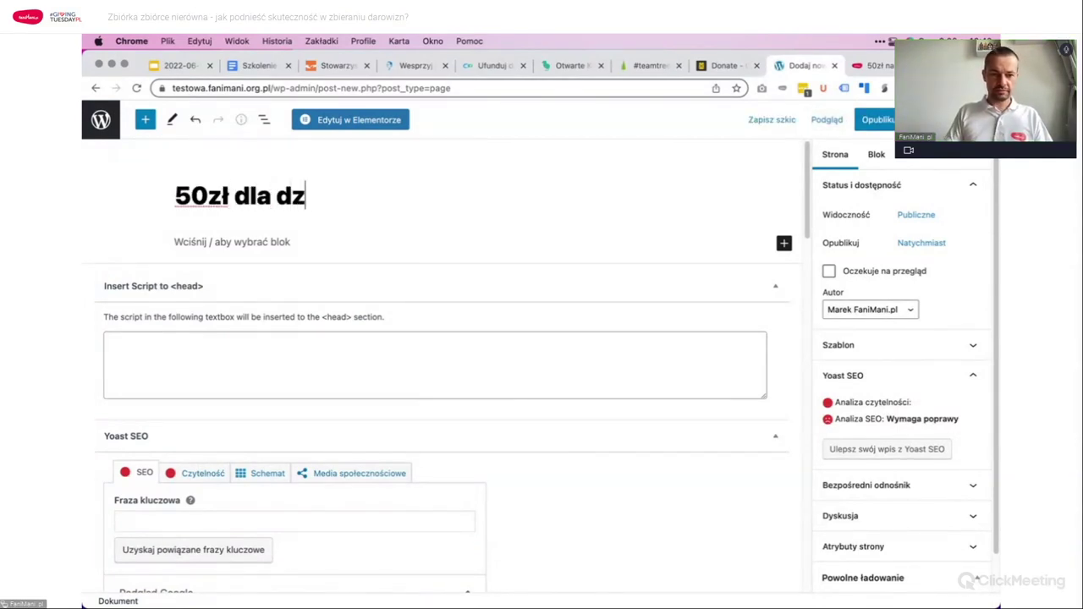
left_click(876, 119)
left_click(872, 119)
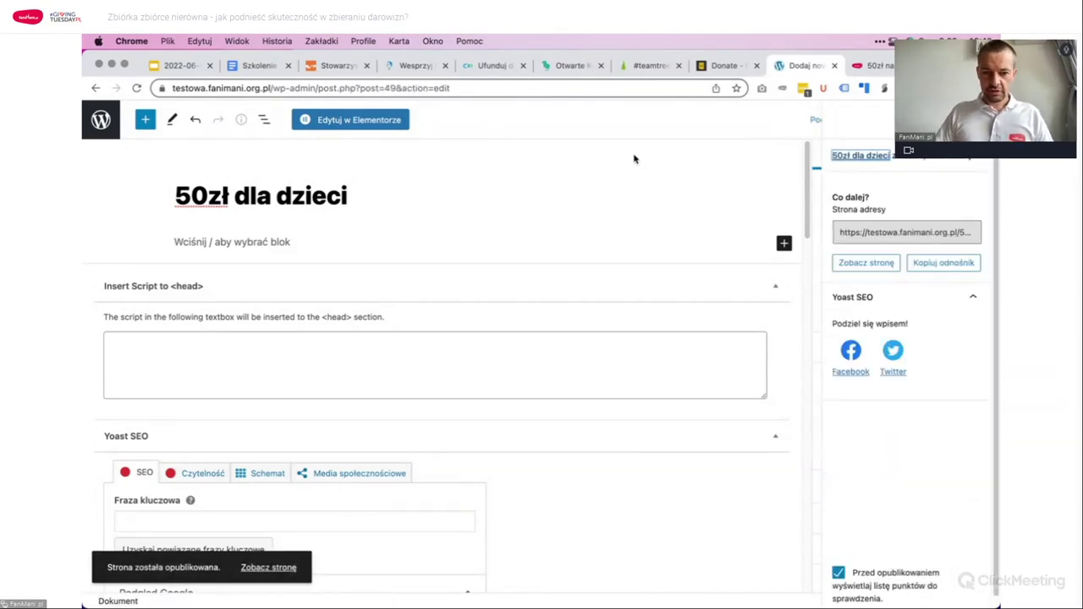
Step: Edit the page in Elementor and set its page layout to Elementor Brezentowy
left_click(370, 119)
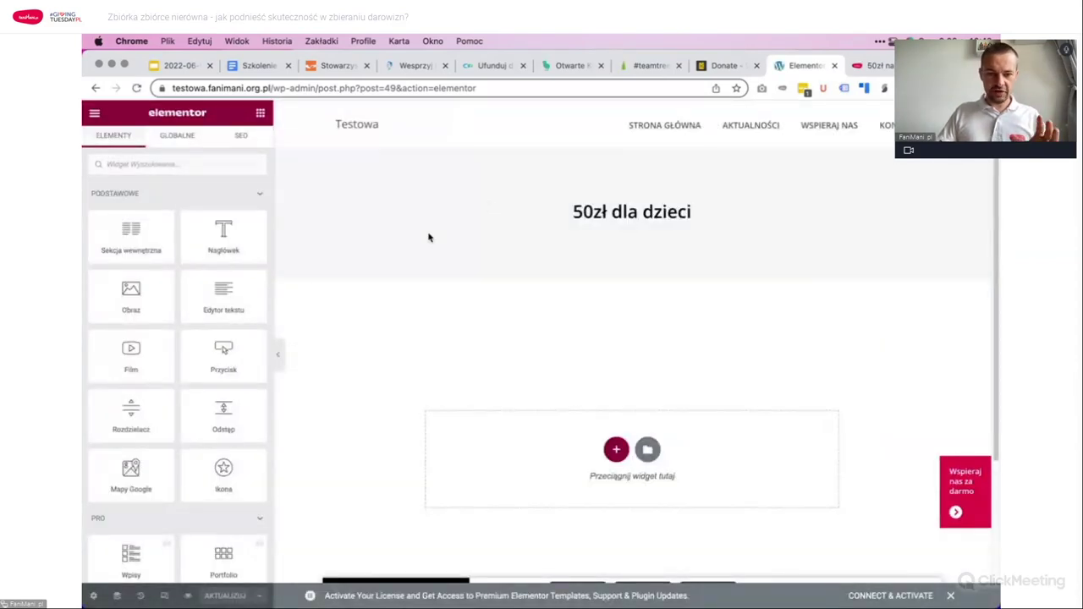
left_click(93, 597)
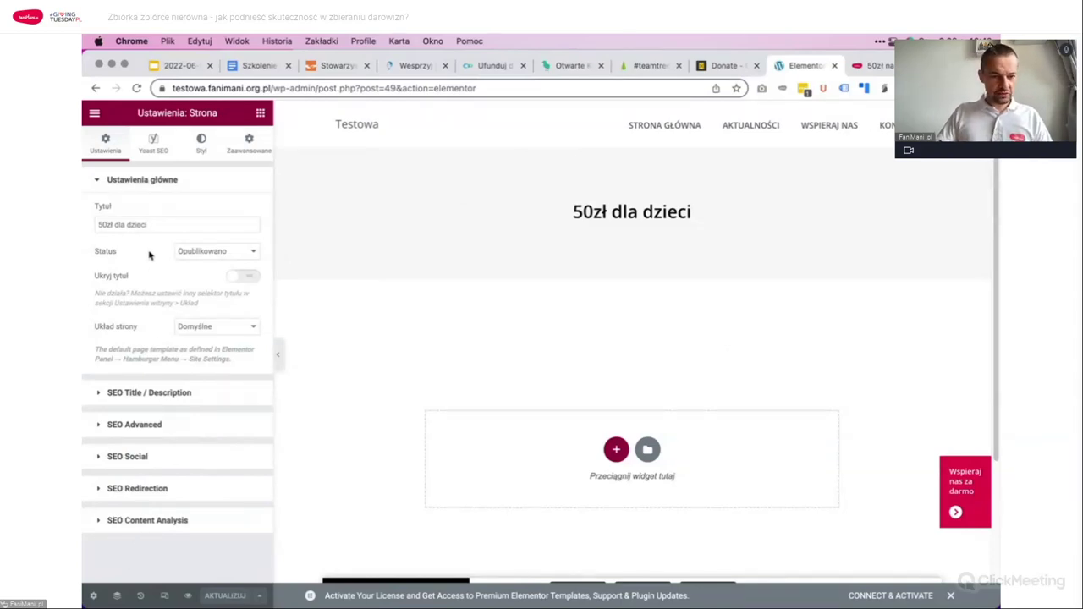
left_click(212, 329)
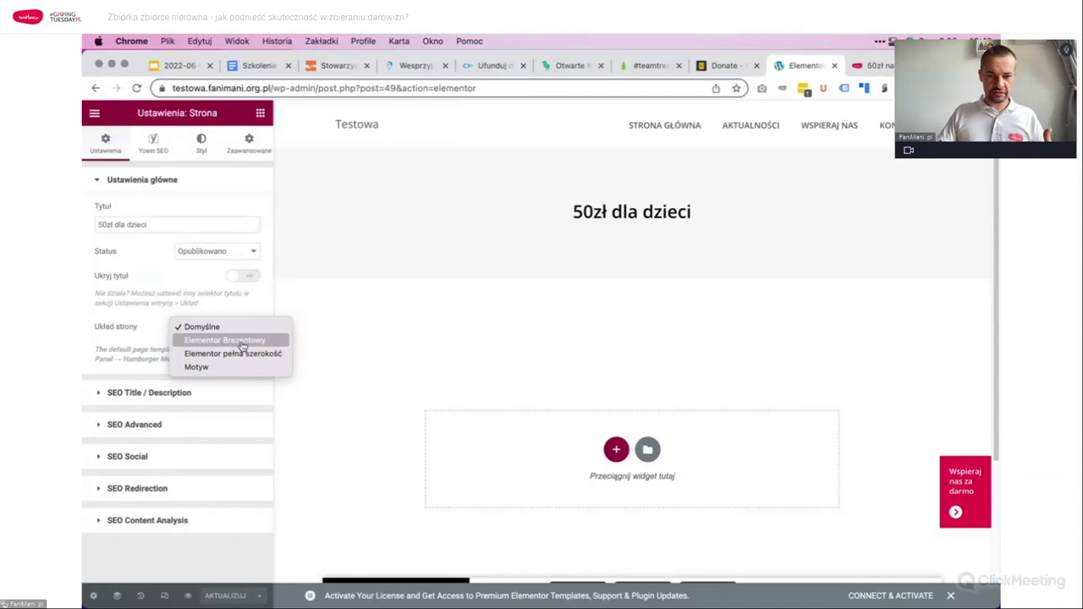
left_click(242, 342)
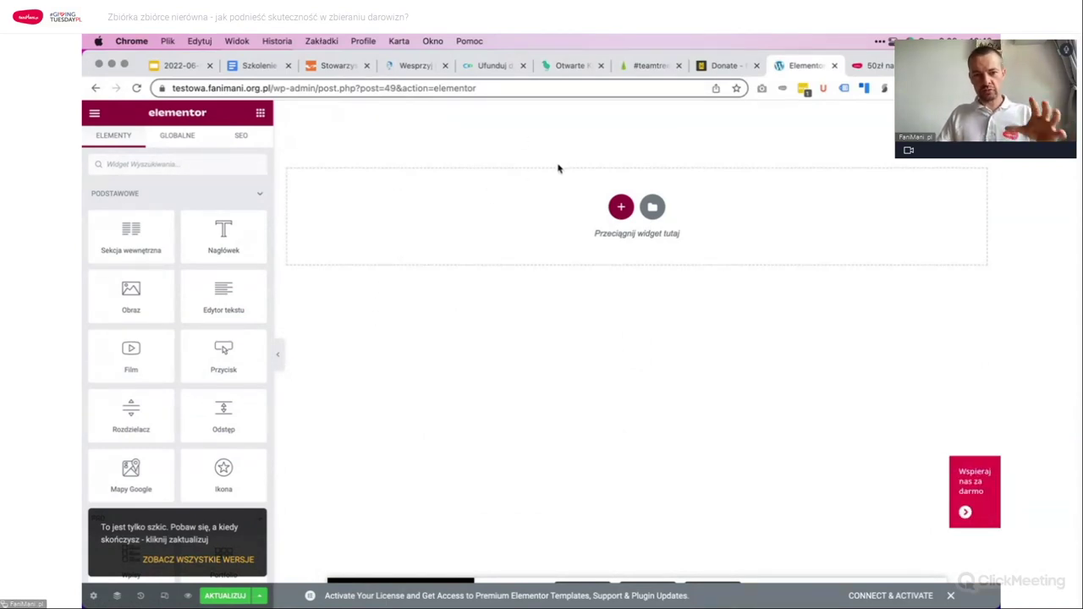
Step: Review the Otwarte Klatki donation page and the "50zł na ?" payment page as layout references, and return to the Elementor editor
left_click(572, 65)
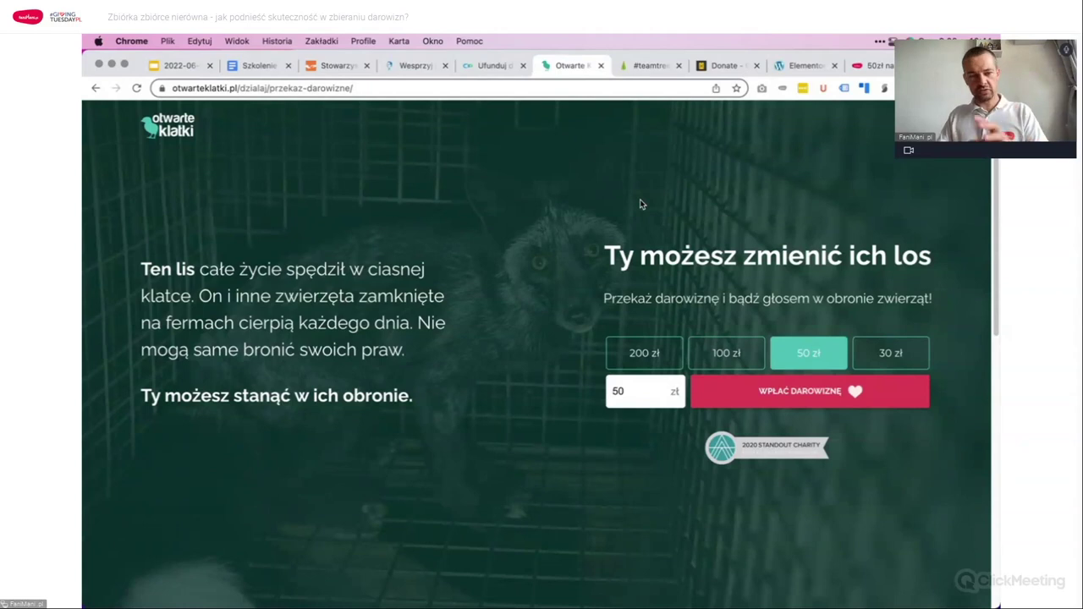
left_click(881, 66)
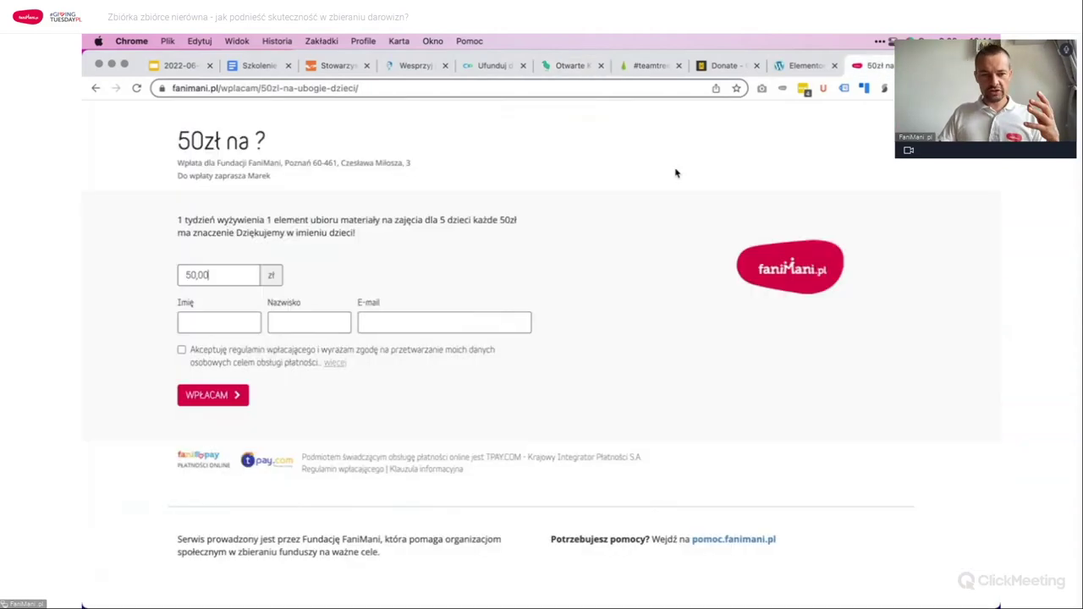
left_click(800, 66)
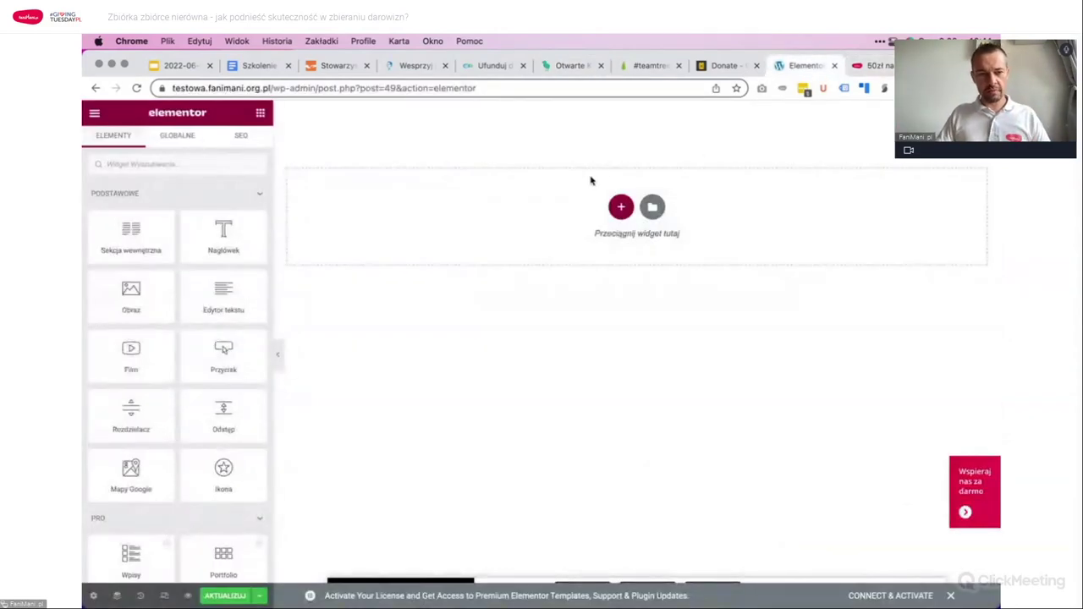
Step: Add a section with two equal columns and place an image widget in the right column
left_click(620, 208)
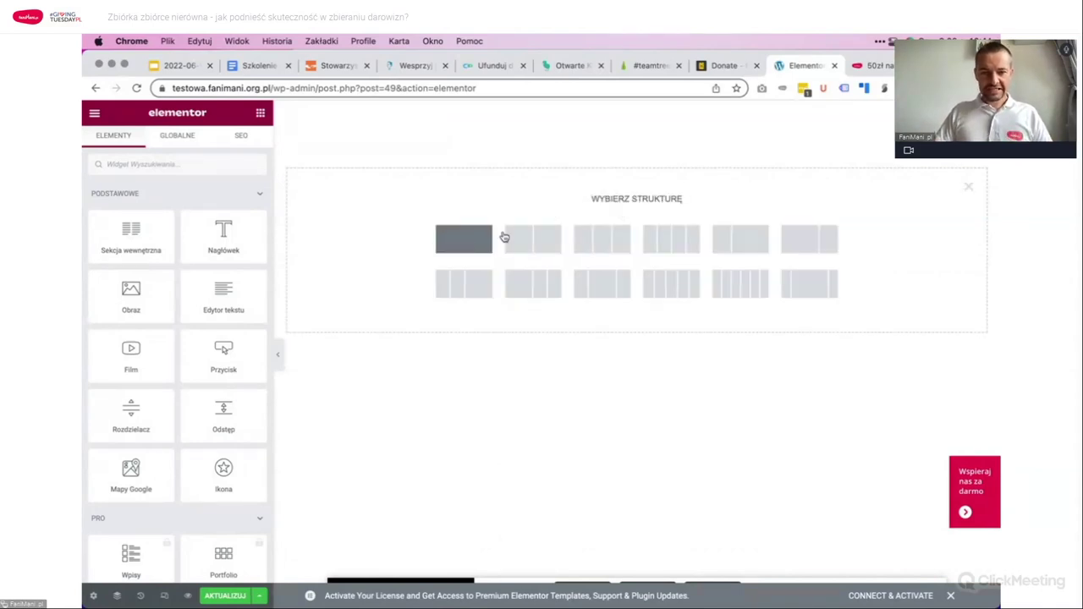
left_click(551, 245)
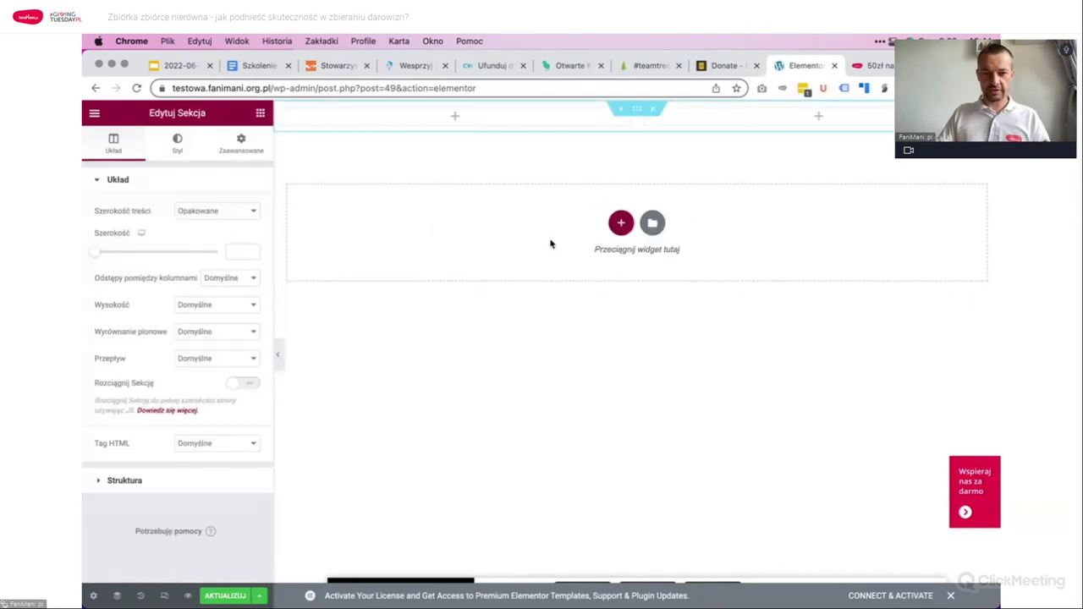
left_click(260, 114)
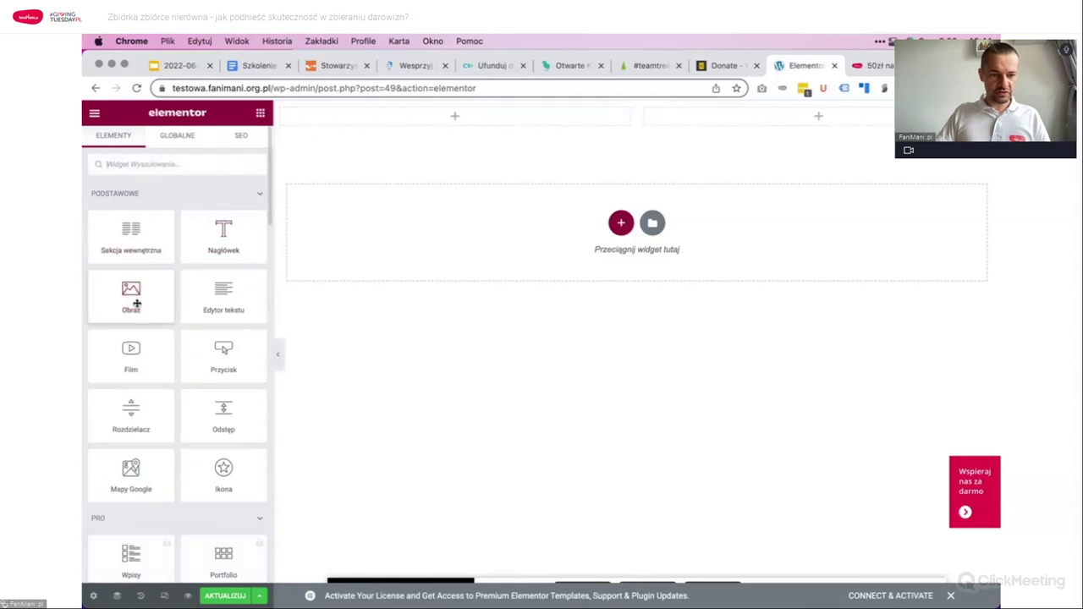
left_click_drag(136, 297, 801, 117)
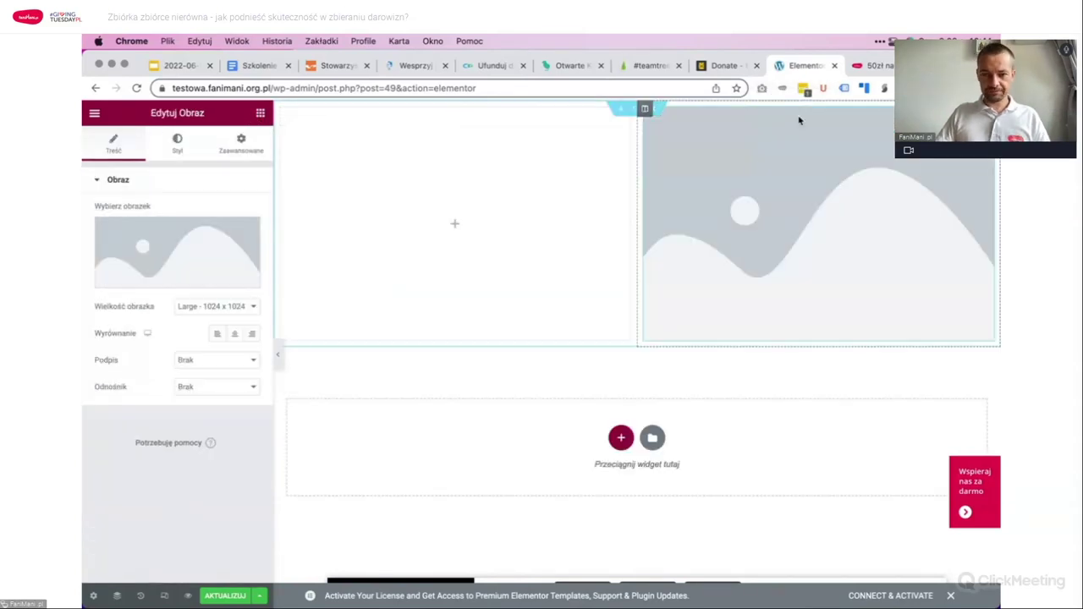
Step: Fill the image widget with teenager-2710526_1920.jpeg from the media library
left_click(186, 243)
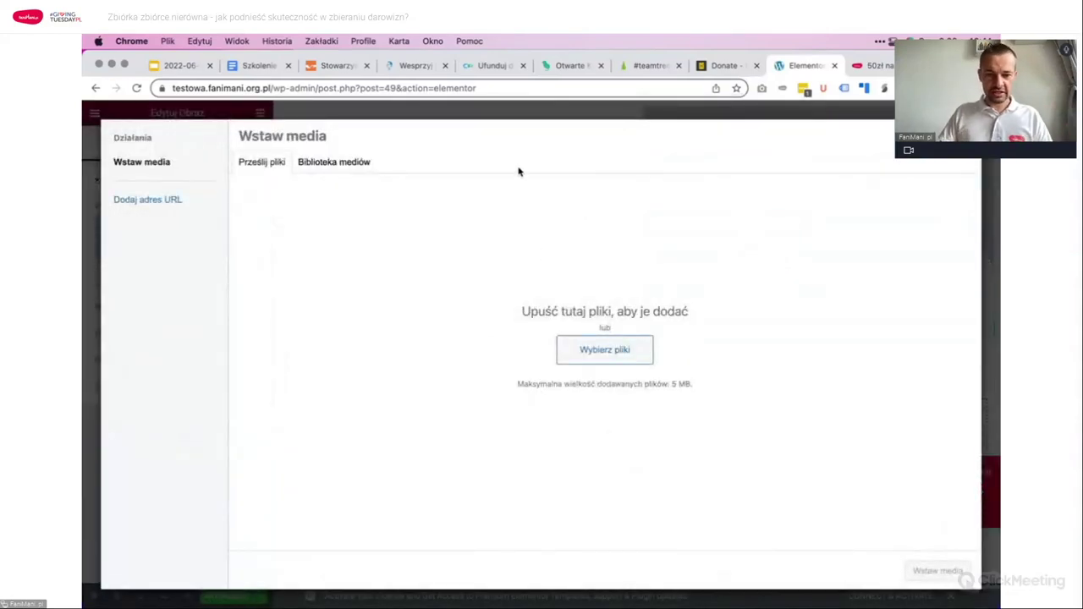
left_click(350, 162)
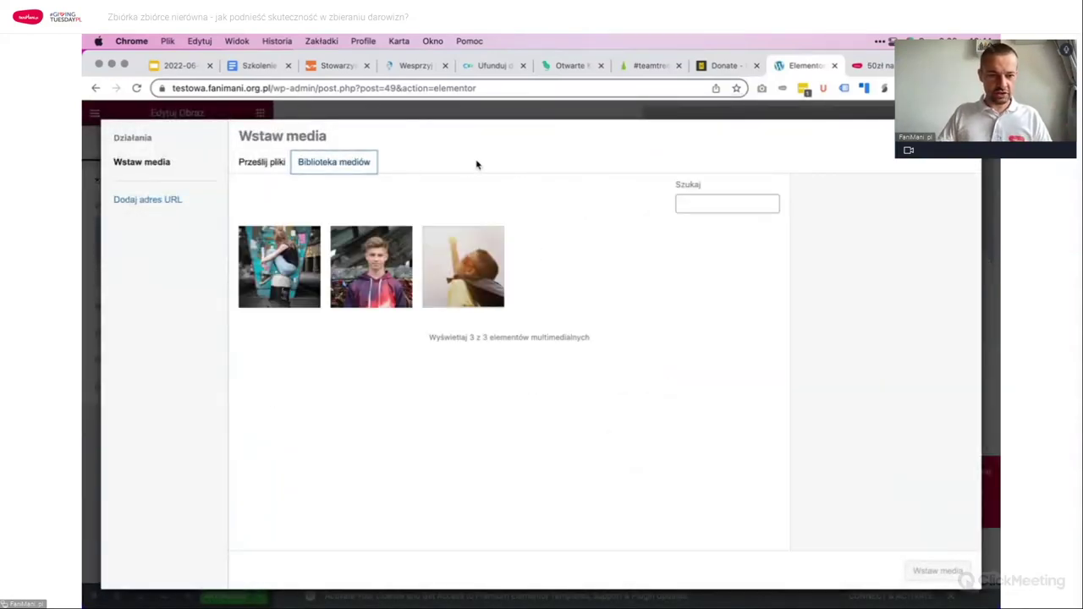
left_click(262, 263)
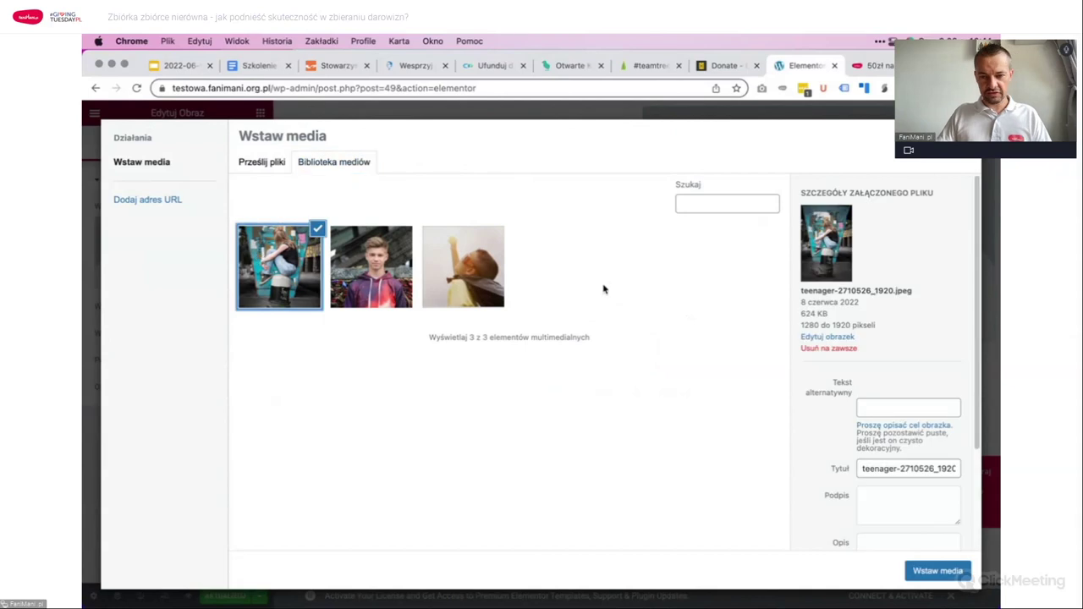
left_click(939, 572)
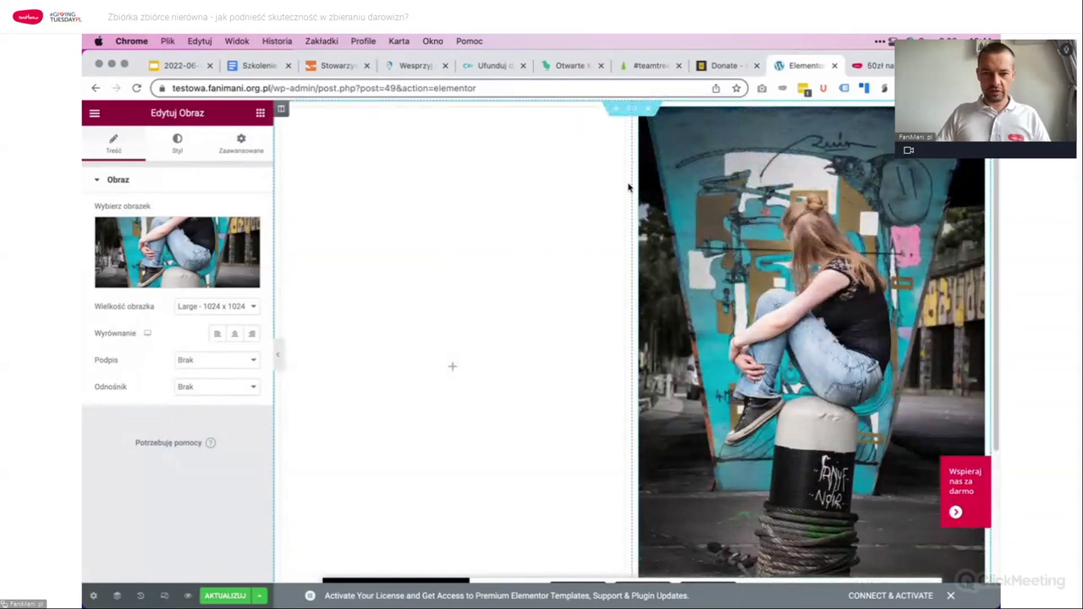
Step: Set the two-column section's column gap to Bez odstępów and update the page
left_click(631, 112)
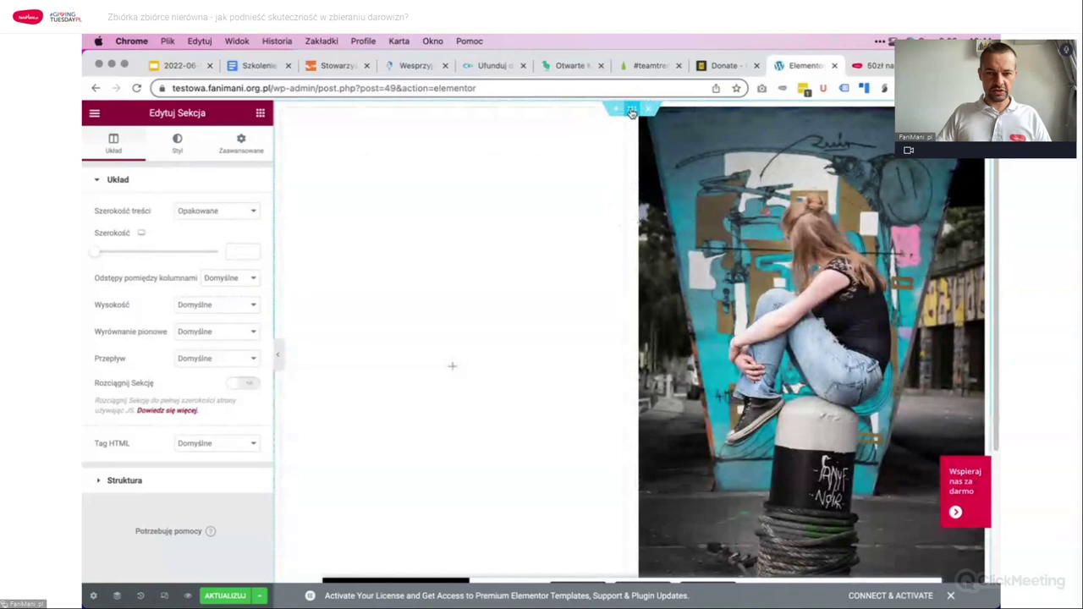
left_click(242, 144)
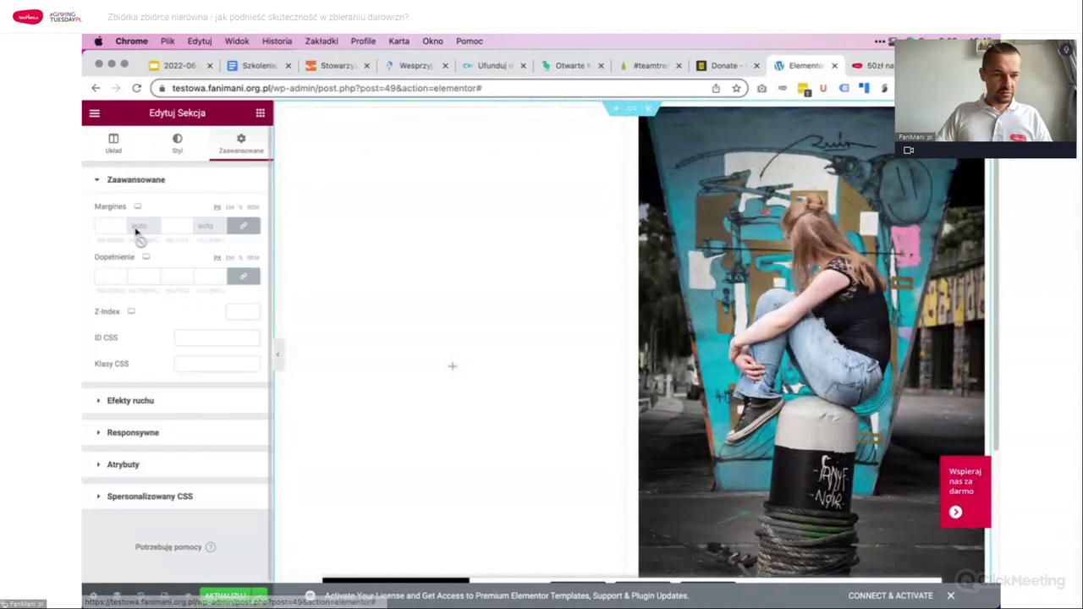
left_click(103, 274)
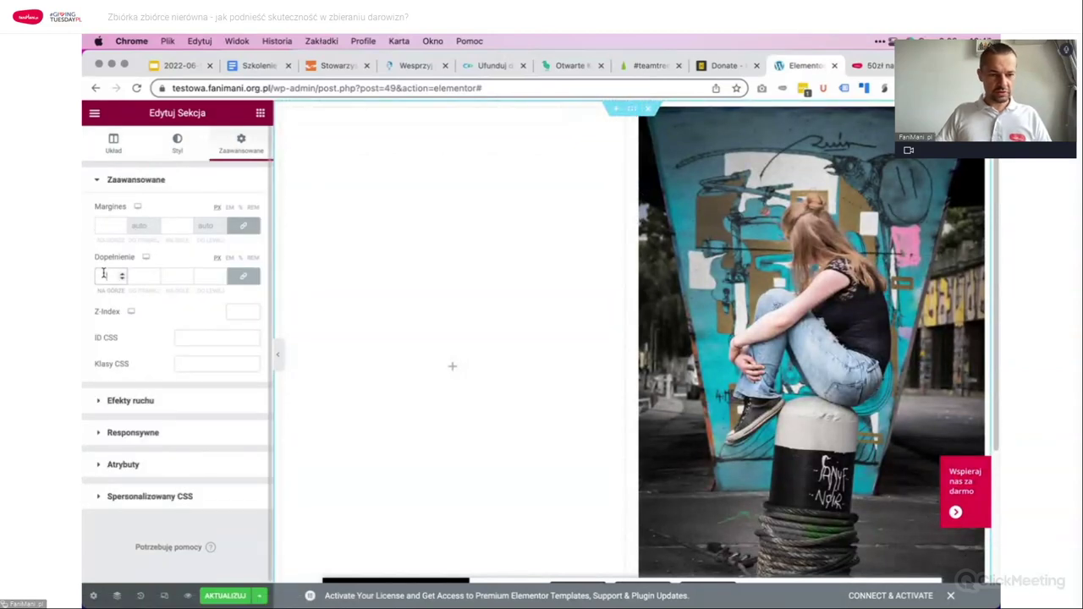
left_click(114, 144)
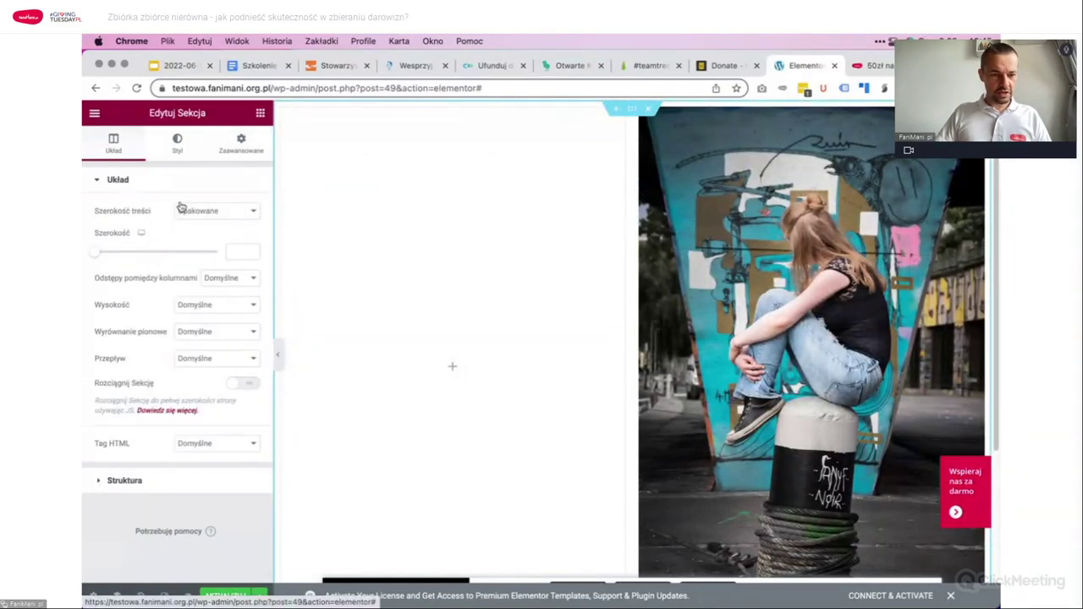
left_click(231, 281)
left_click(233, 292)
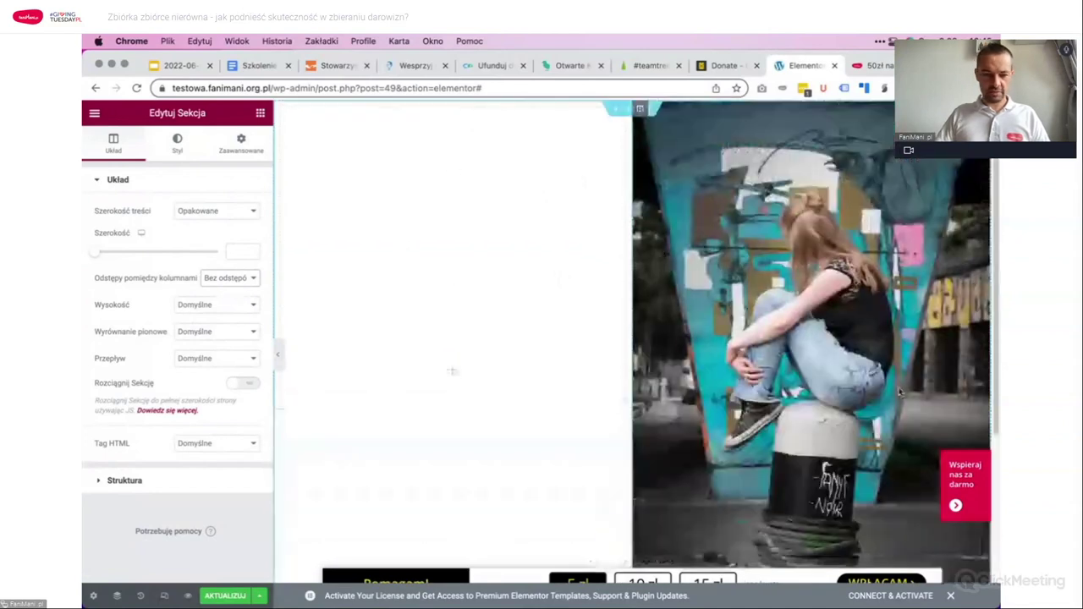
left_click(236, 597)
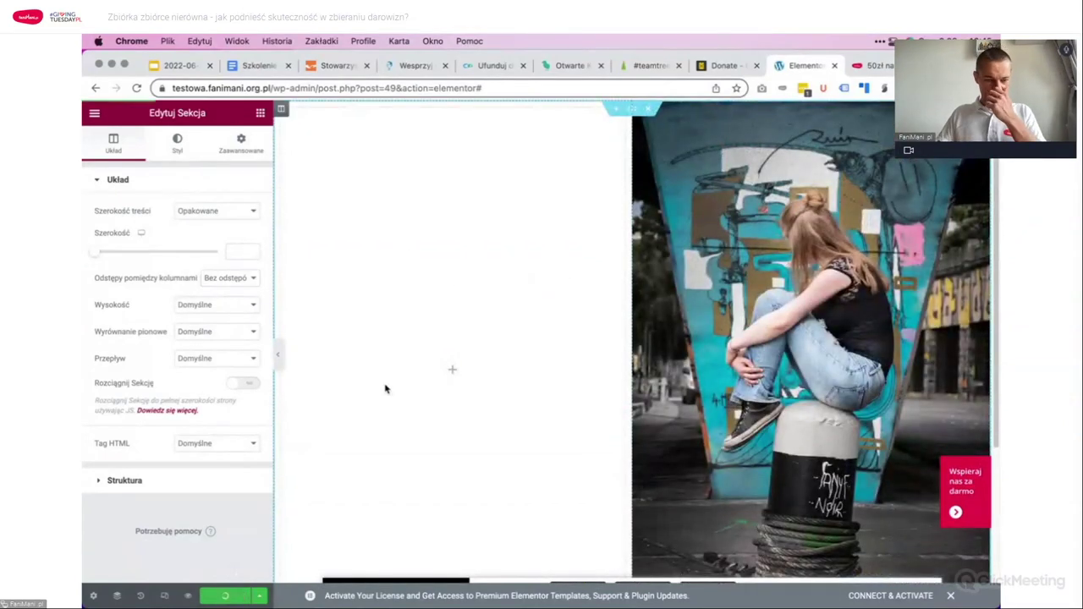
Step: Preview the page and copy its web address without the preview parameters
left_click(186, 596)
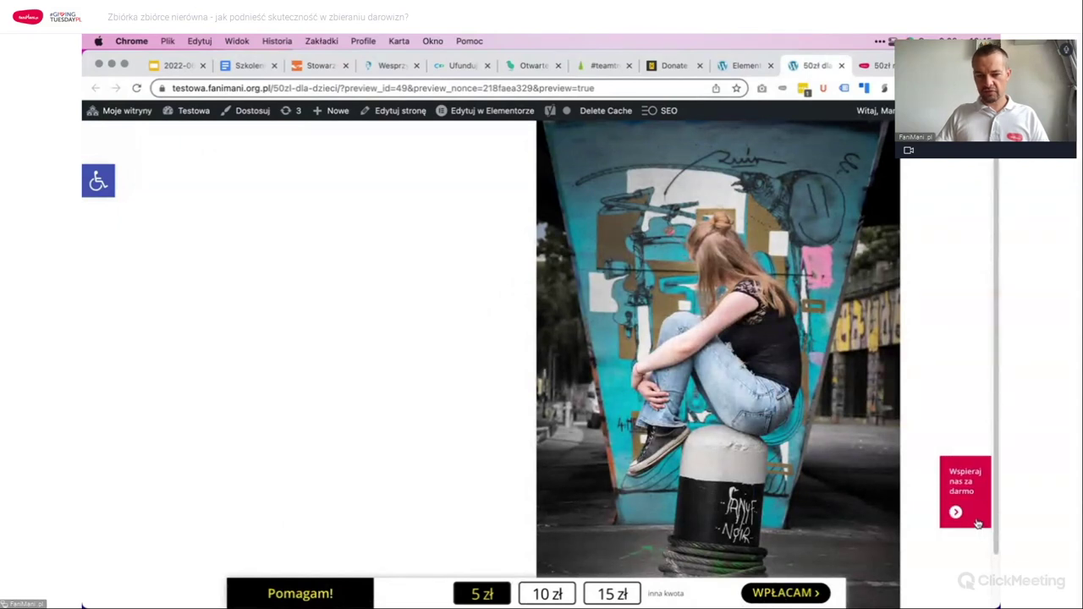
left_click(347, 91)
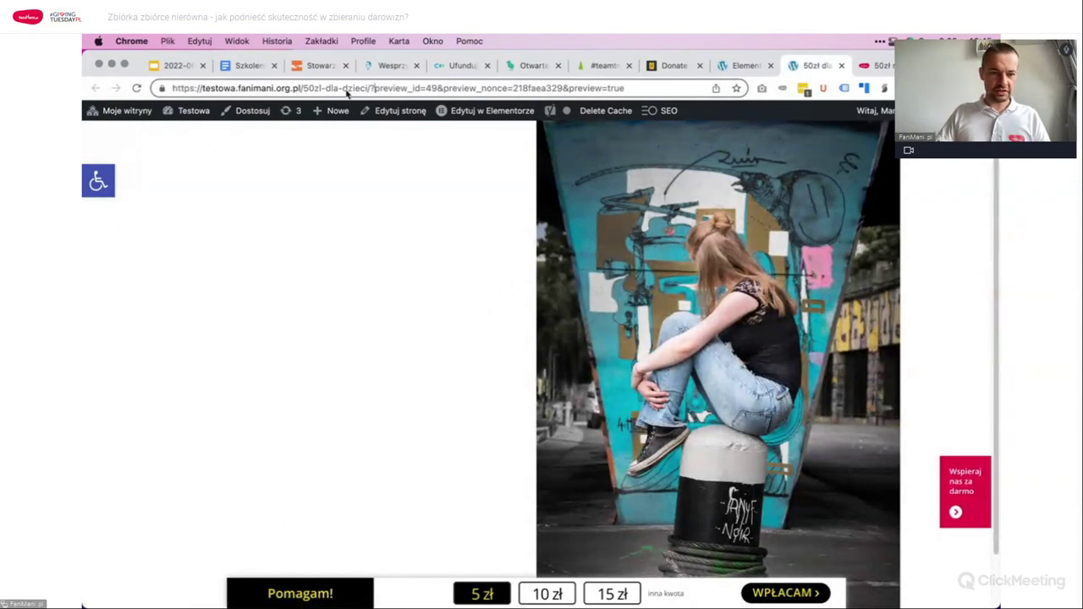
key("shift+Home")
key("ctrl+c")
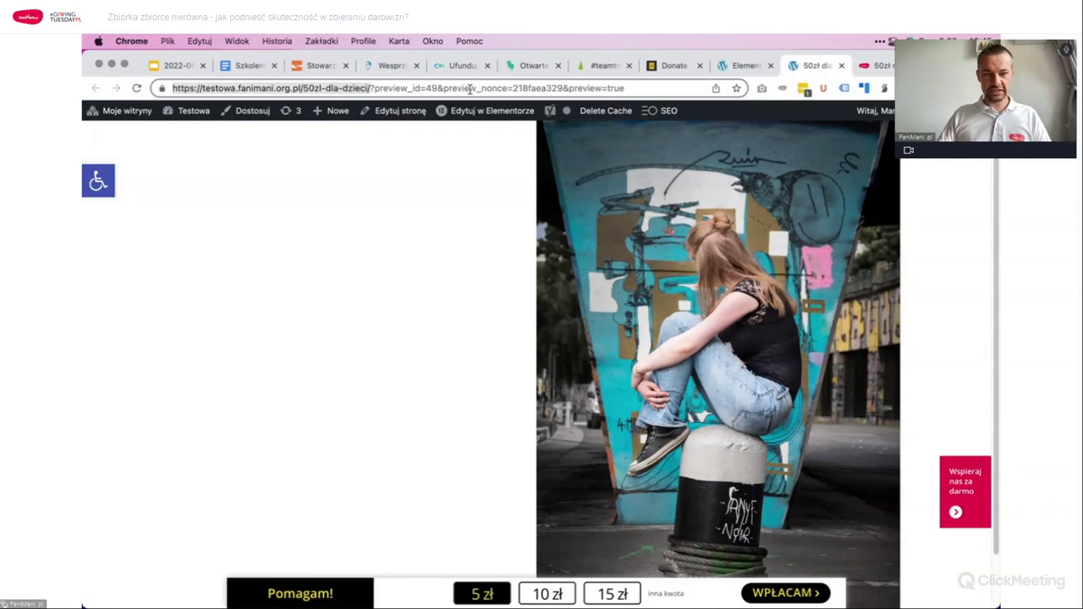
Step: Open fanimani.pl in a new browser tab after the payment page
left_click(881, 66)
key("super+t")
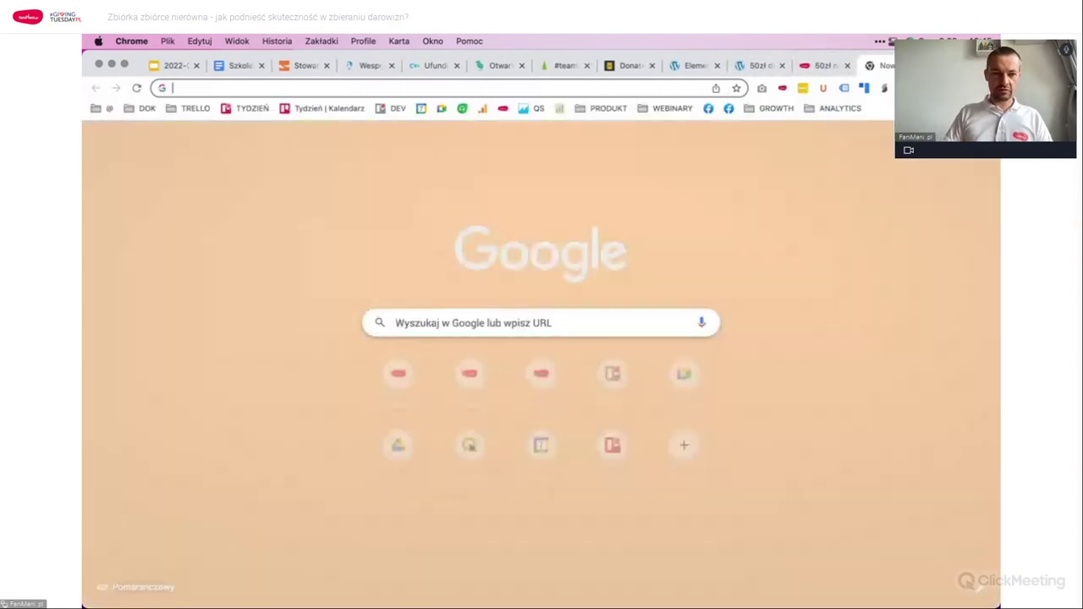
type("fanimani.pl")
key("Return")
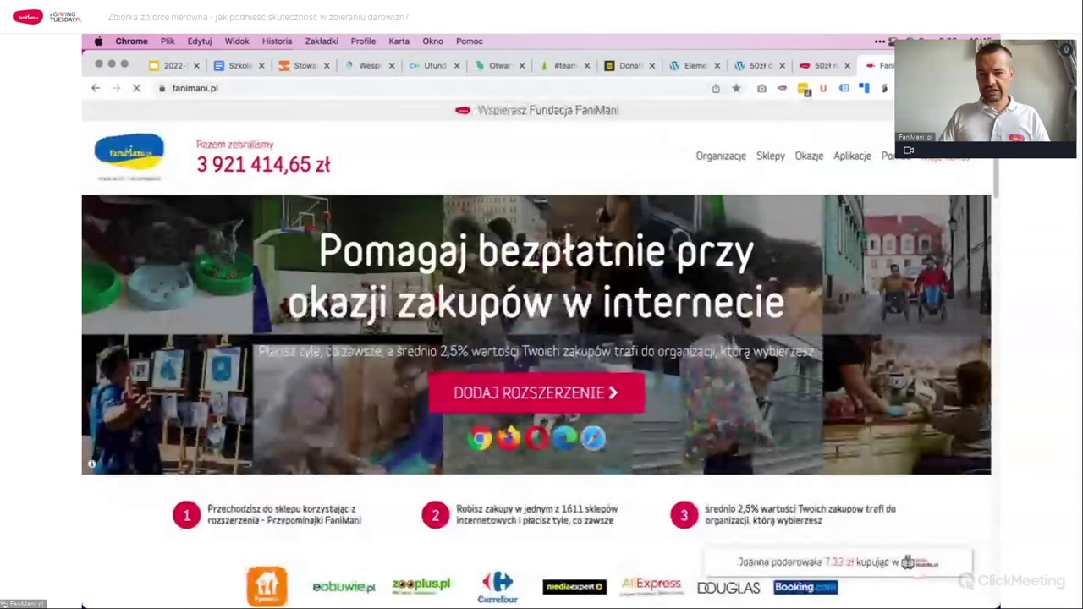
Step: Open the FaniPay payment settings of the website widget in Fundacja FaniMani's account
mouse_move(952, 161)
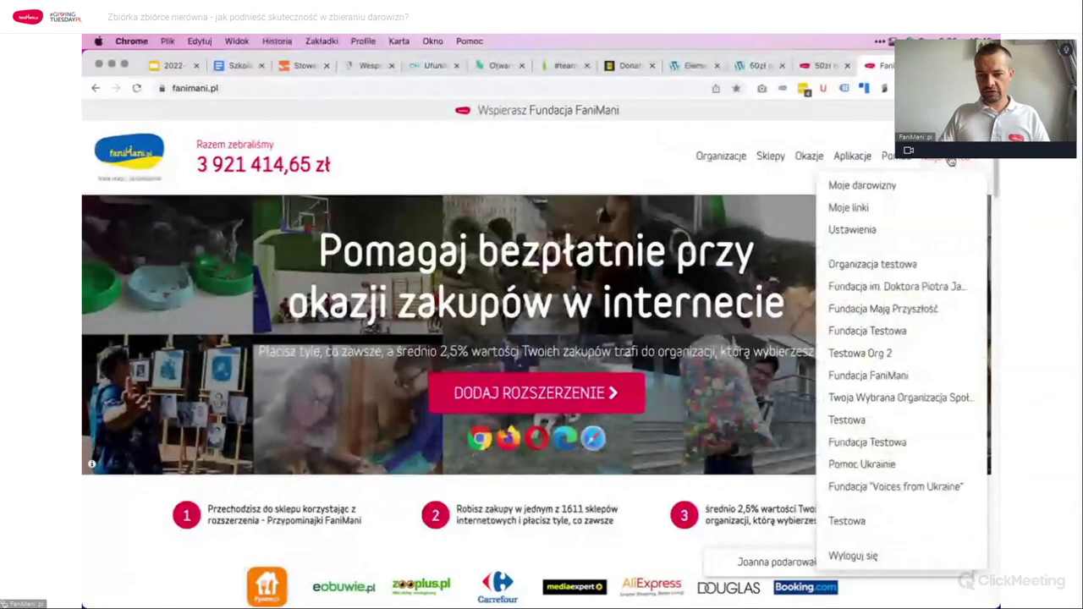
left_click(873, 235)
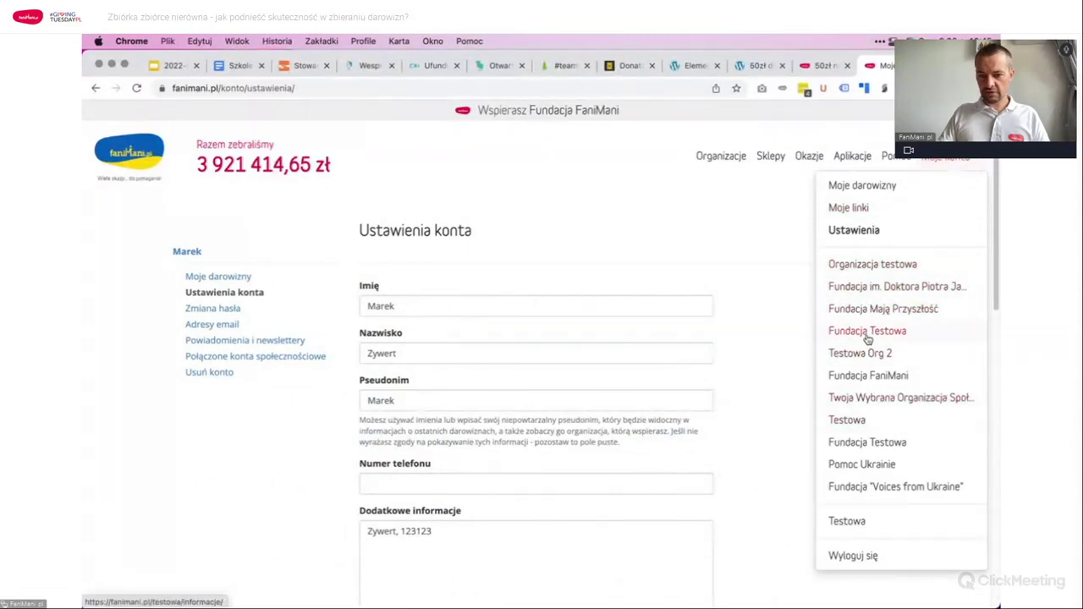
left_click(866, 380)
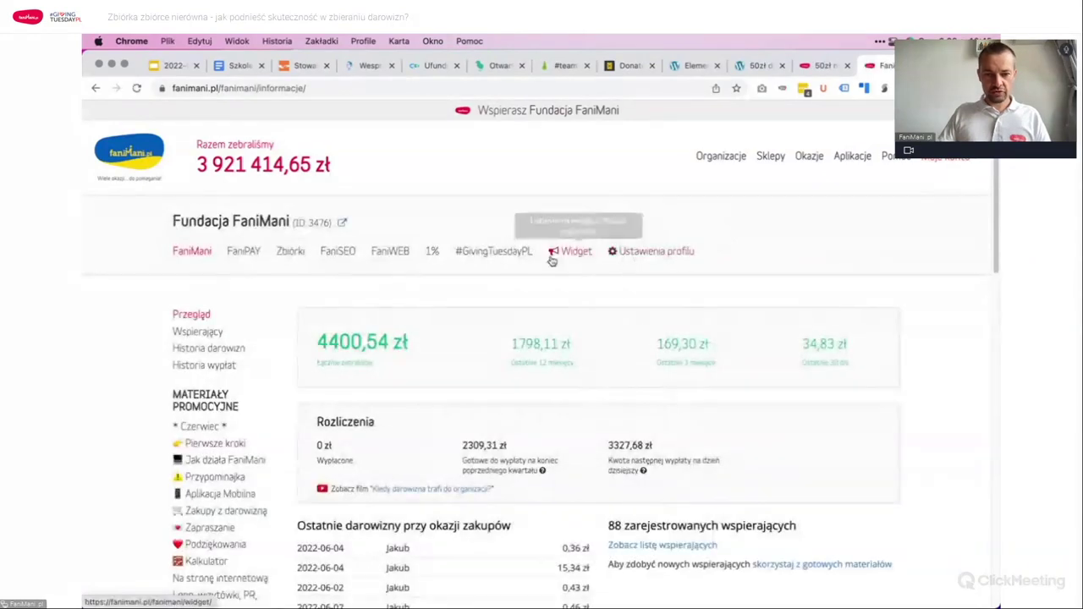
left_click(563, 252)
scroll(508, 381, "down", 3)
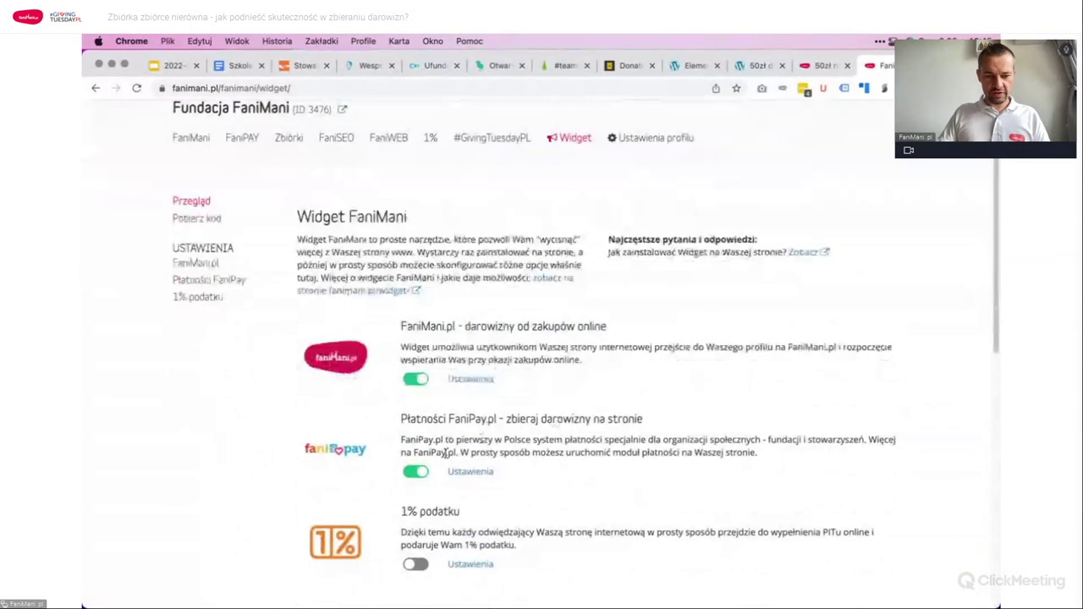
left_click(470, 471)
scroll(948, 432, "down", 5)
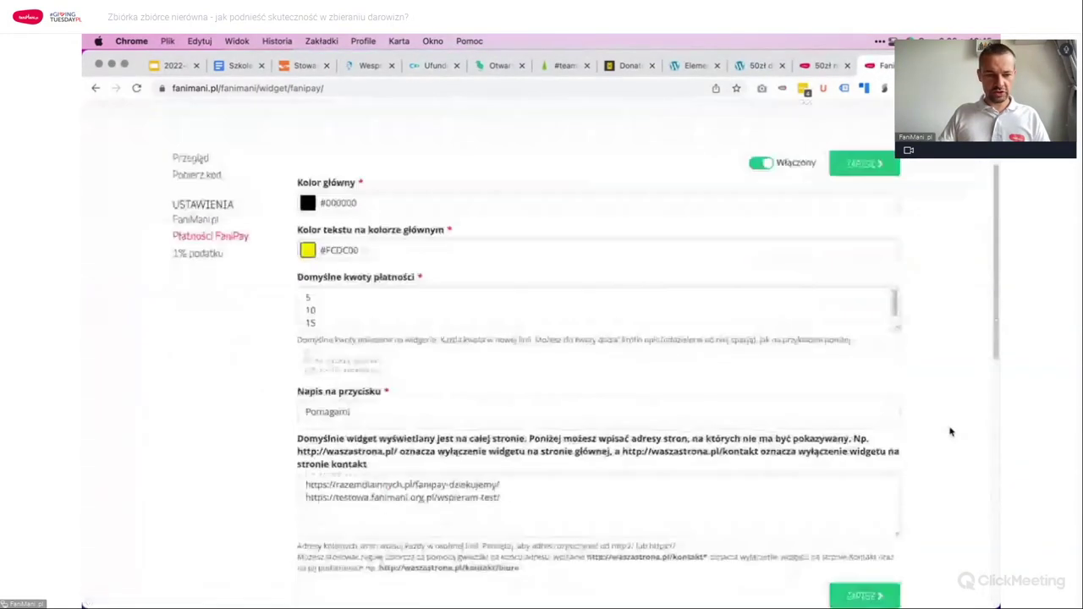
left_click(527, 316)
key("Return")
key("ctrl+v")
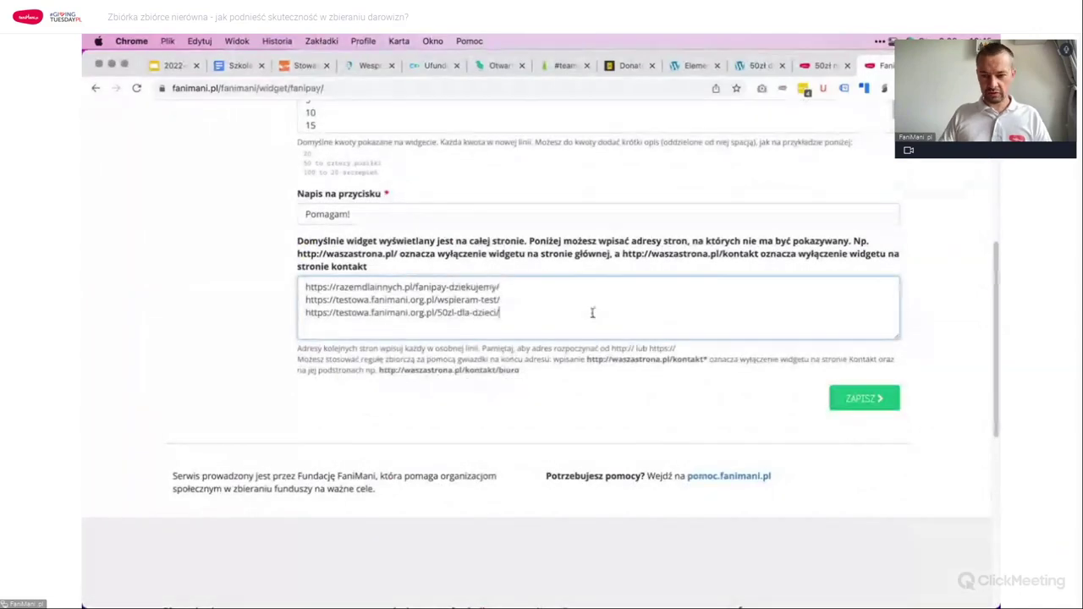
left_click(872, 403)
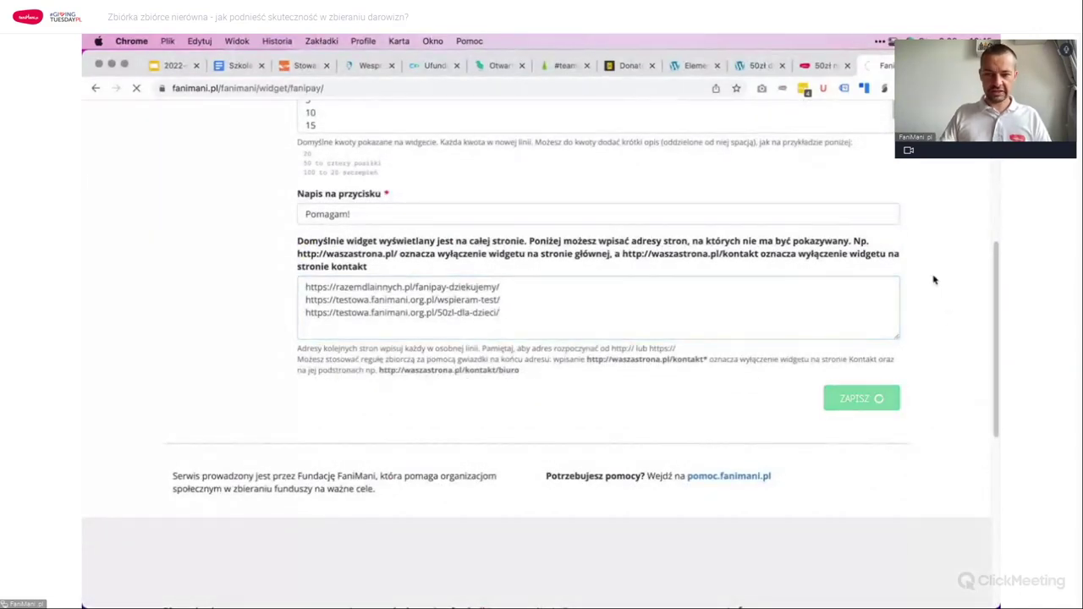
left_click(211, 381)
scroll(672, 345, "down", 5)
left_click(510, 307)
key("Return")
key("ctrl+v")
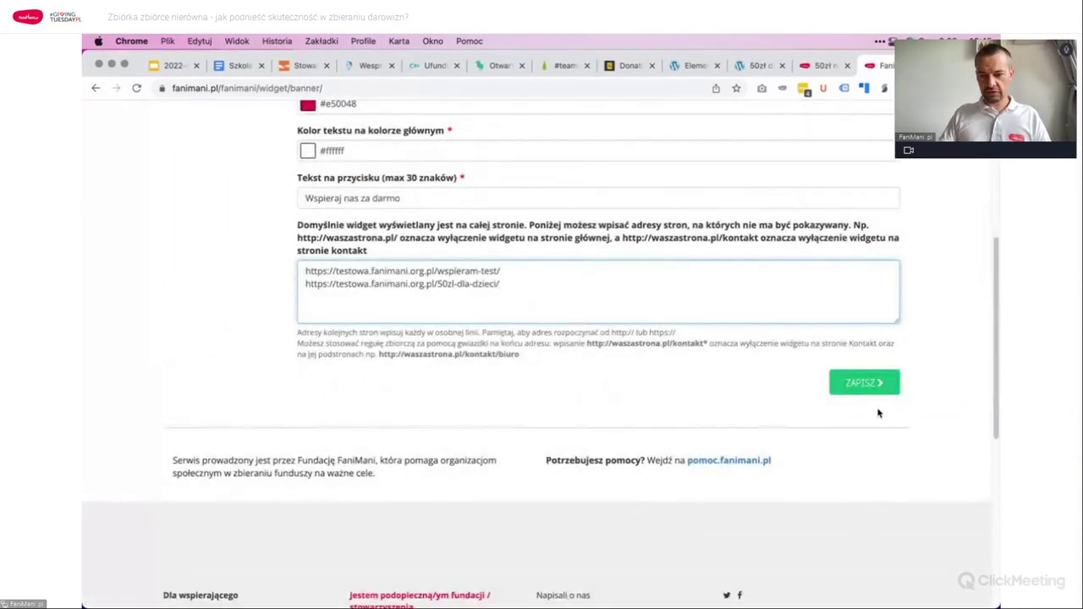
left_click(864, 384)
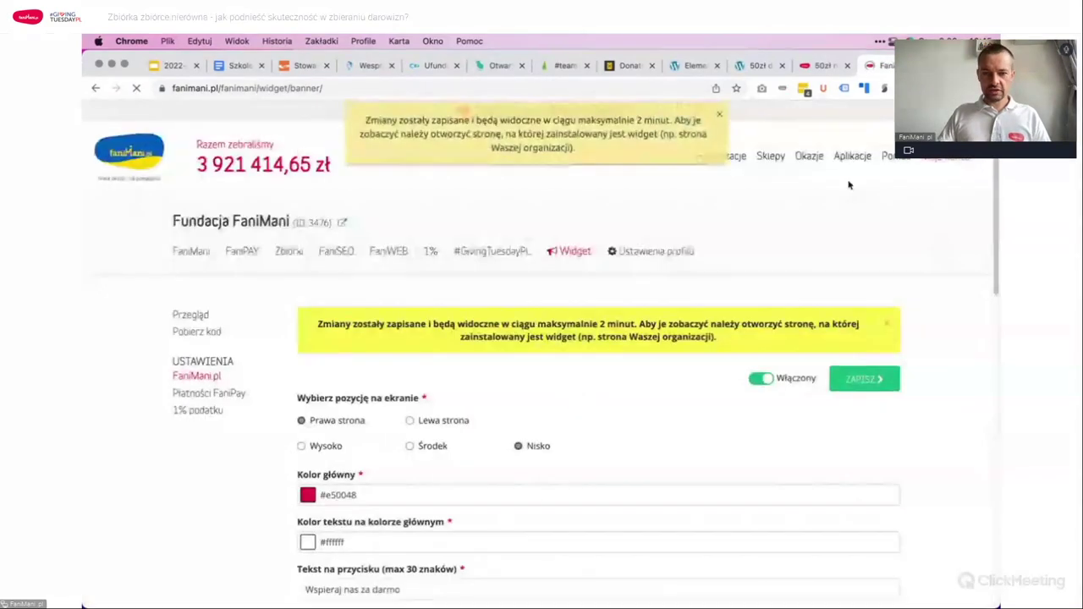
Step: Reload the 50zł dla dzieci page preview, and return to the list of widgets in the Elementor editor
left_click(756, 65)
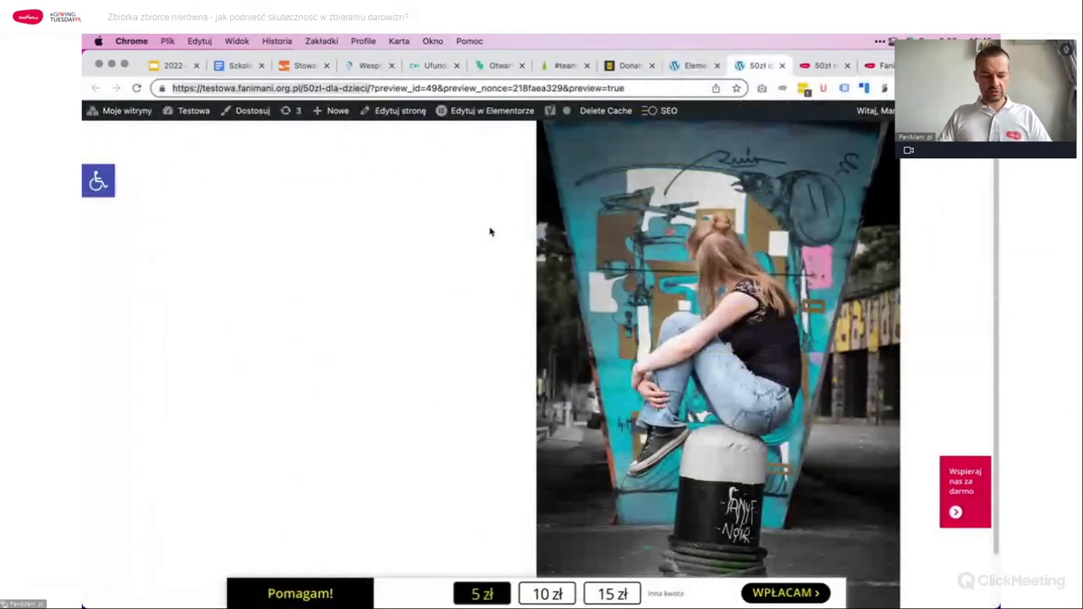
key("super+r")
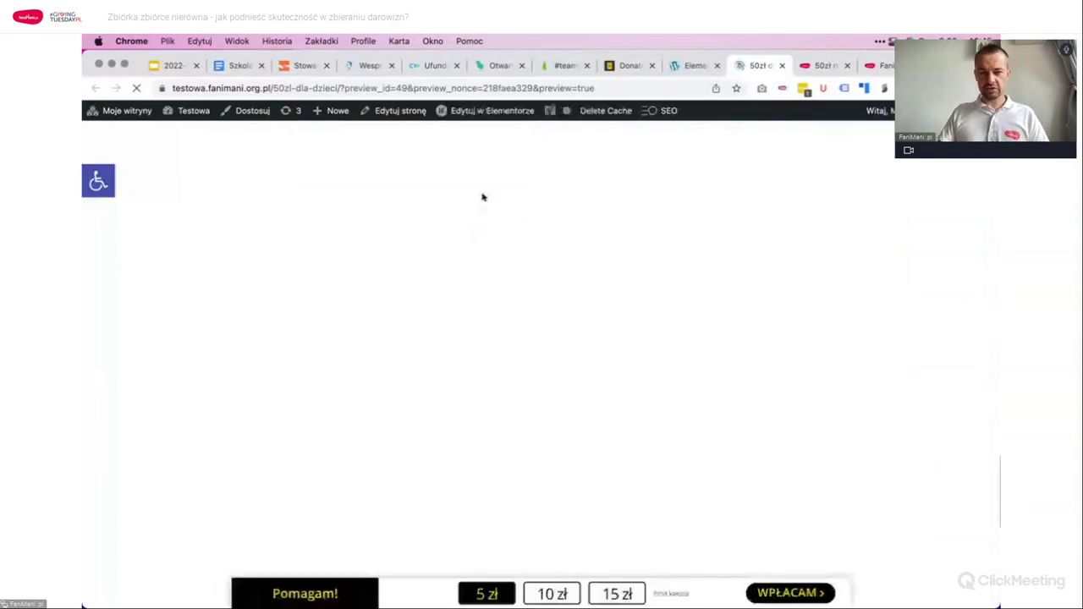
left_click(694, 66)
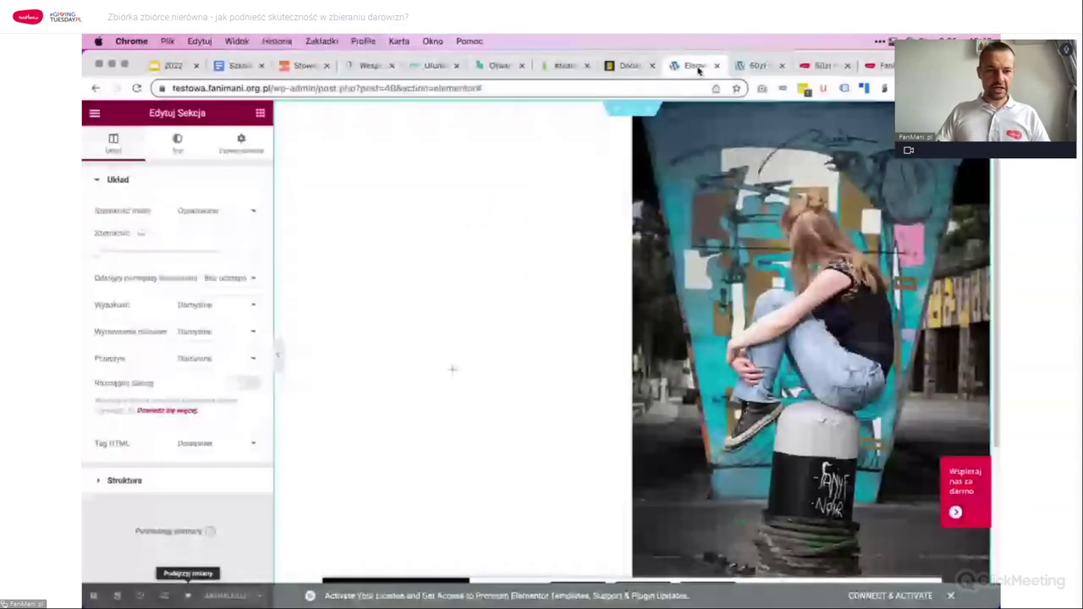
left_click(258, 114)
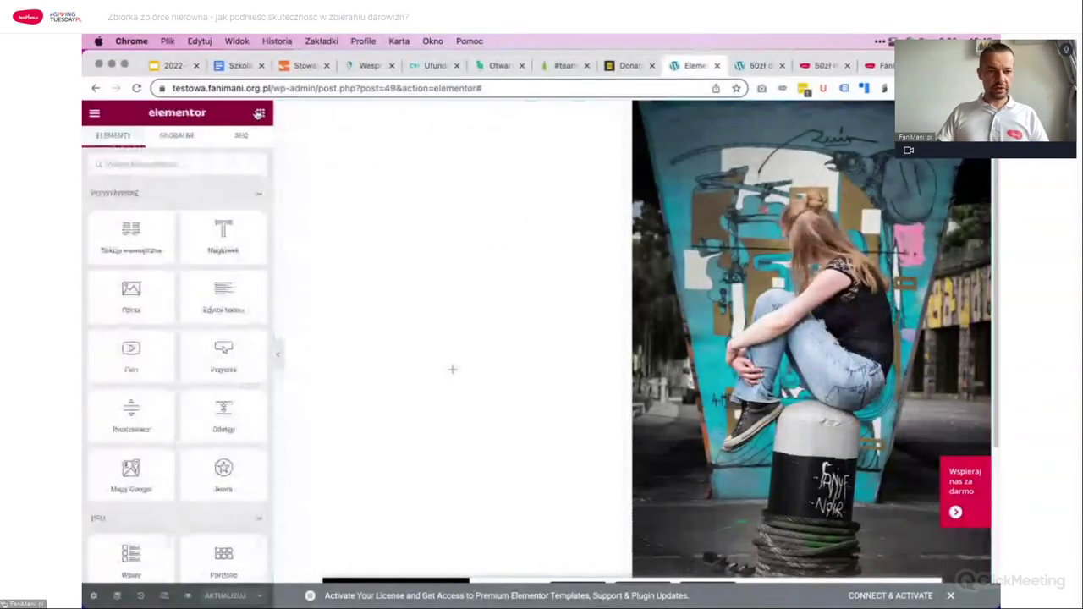
Step: Copy the slogan "417 tys. dzieci żyje w skrajnym ubóstwie" from the campaign document in Google Docs
left_click(240, 65)
scroll(377, 266, "up", 15)
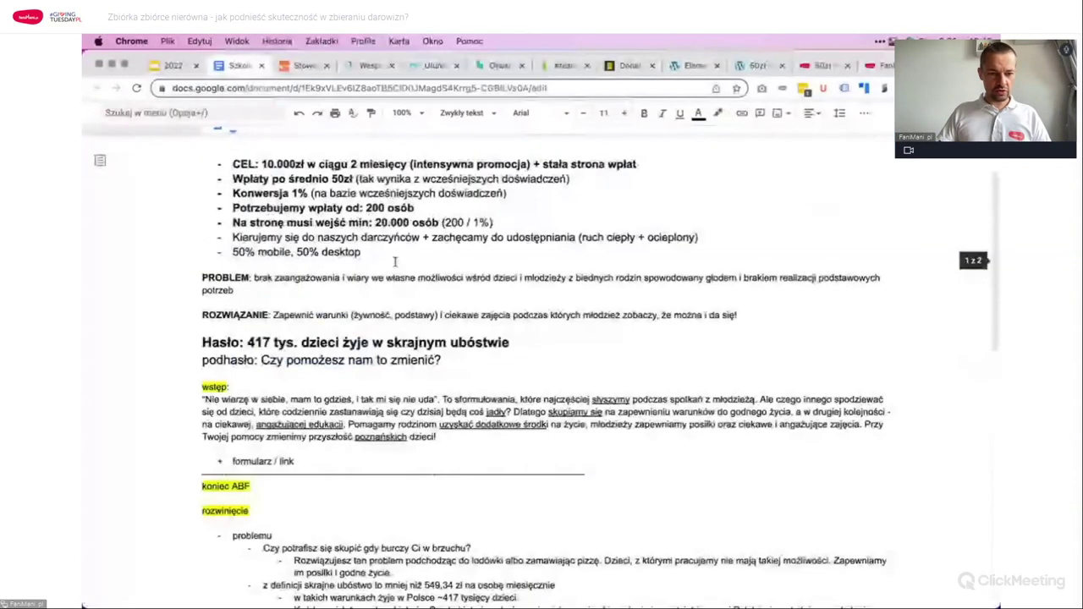
scroll(394, 263, "up", 2)
left_click_drag(248, 394, 509, 394)
key("ctrl+c")
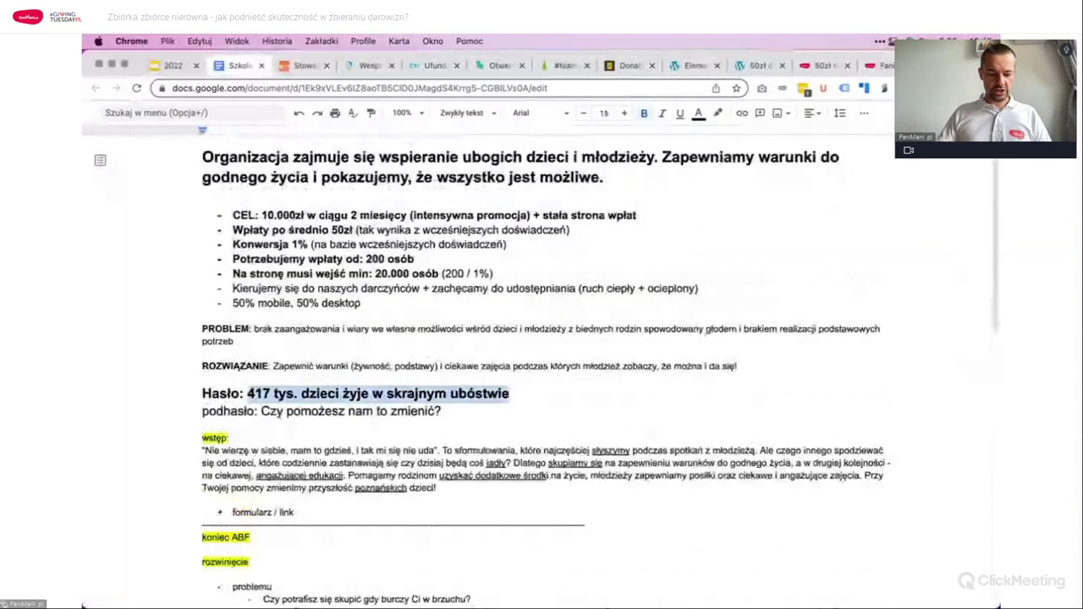
Step: In Elementor, add a heading widget to the empty column with the copied title "417 tys. dzieci żyje w skrajnym ubóstwie"
left_click(678, 69)
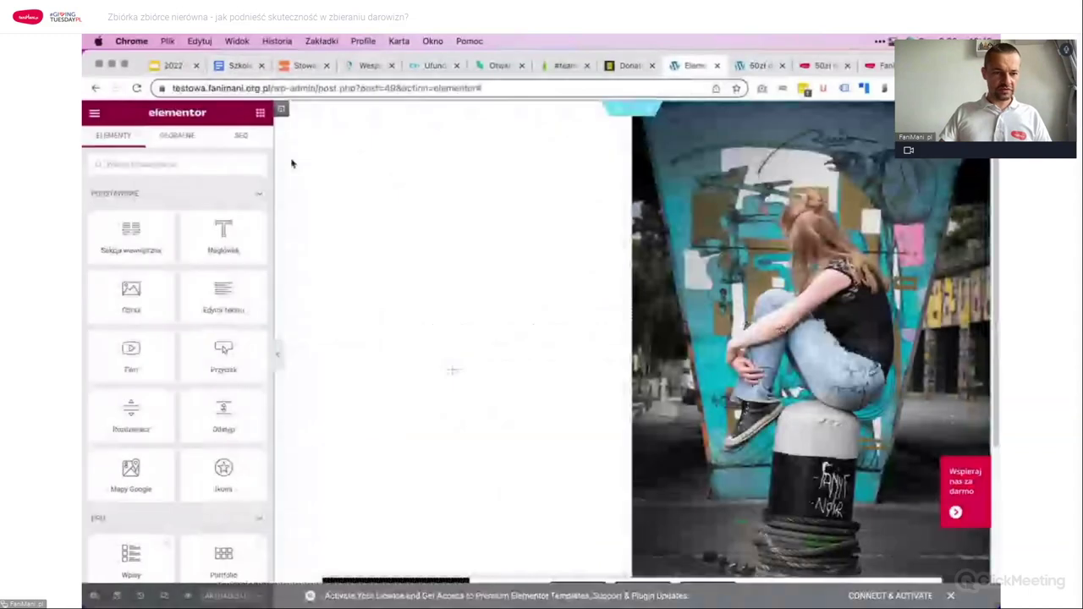
left_click_drag(225, 242, 477, 185)
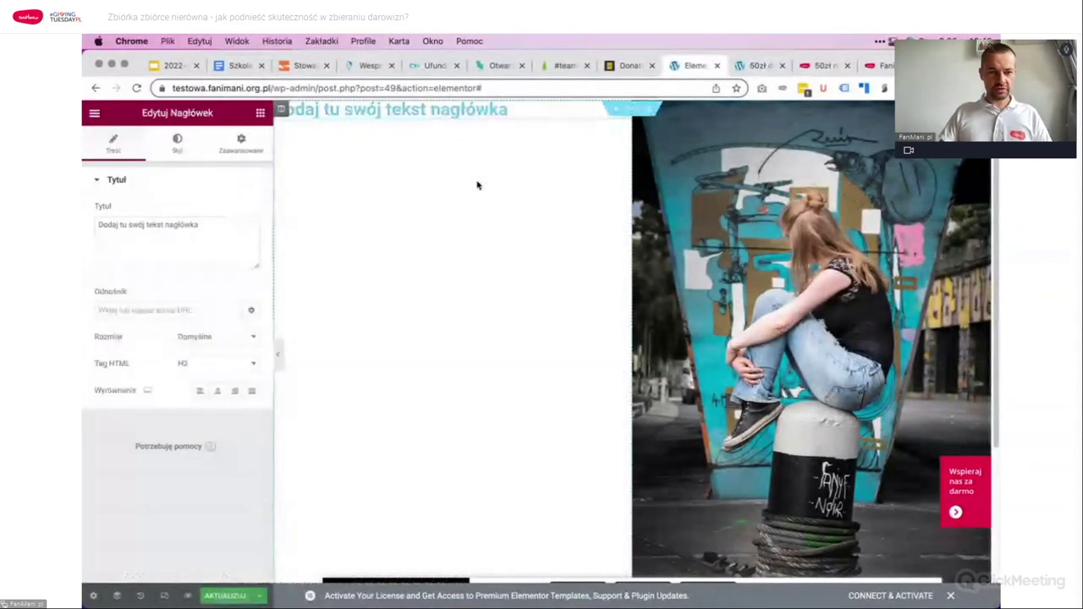
left_click(210, 227)
key("ctrl+a")
key("ctrl+v")
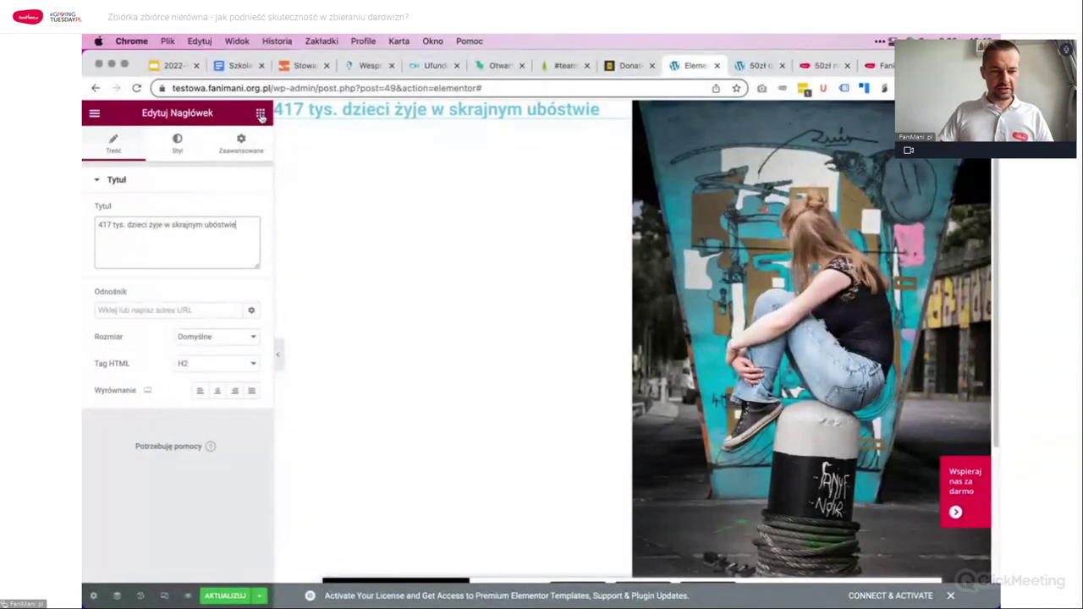
Step: Place a text editor widget below the heading and fill it with the "wstęp" paragraph from the Google Docs document
left_click(261, 114)
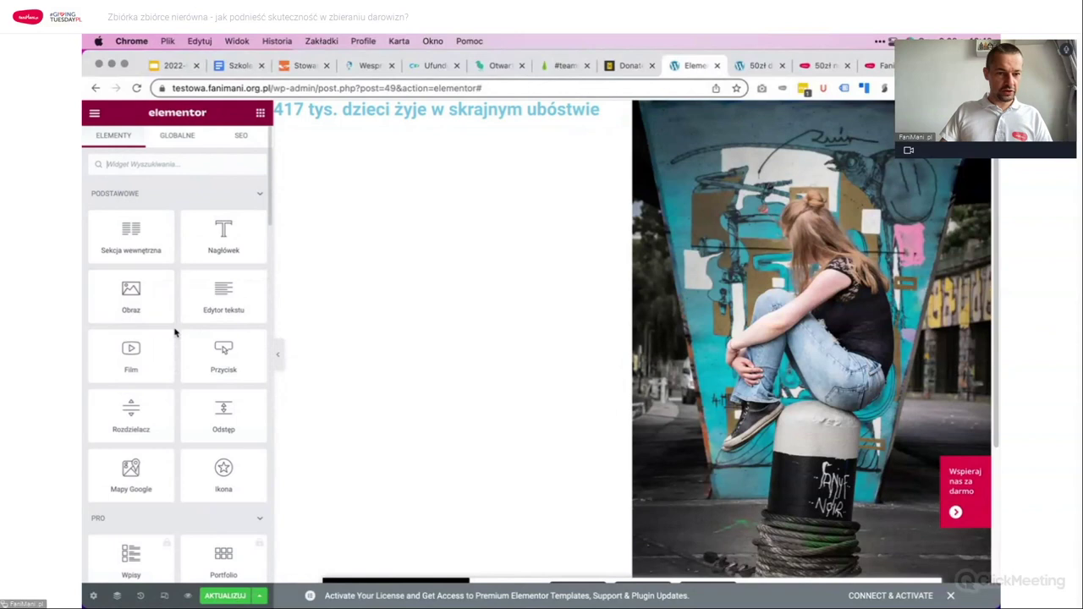
left_click_drag(198, 300, 423, 123)
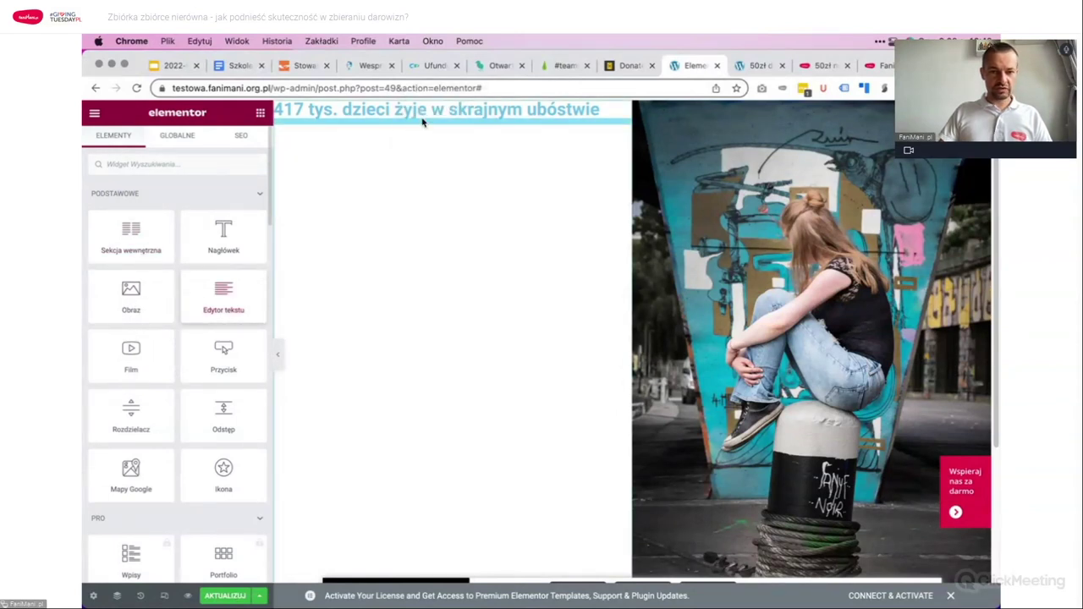
left_click(242, 64)
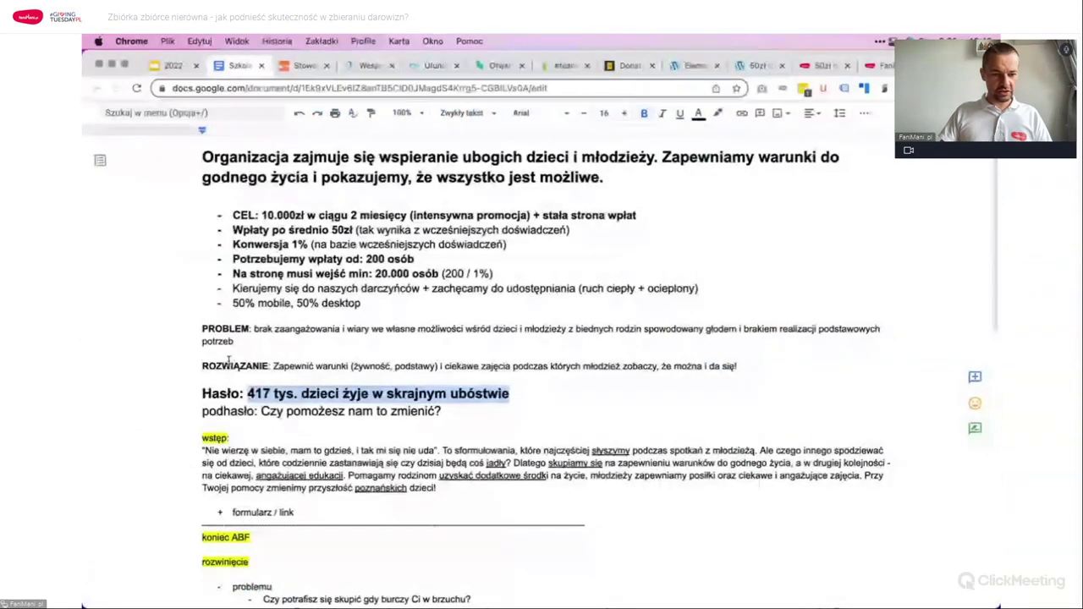
left_click_drag(203, 451, 437, 488)
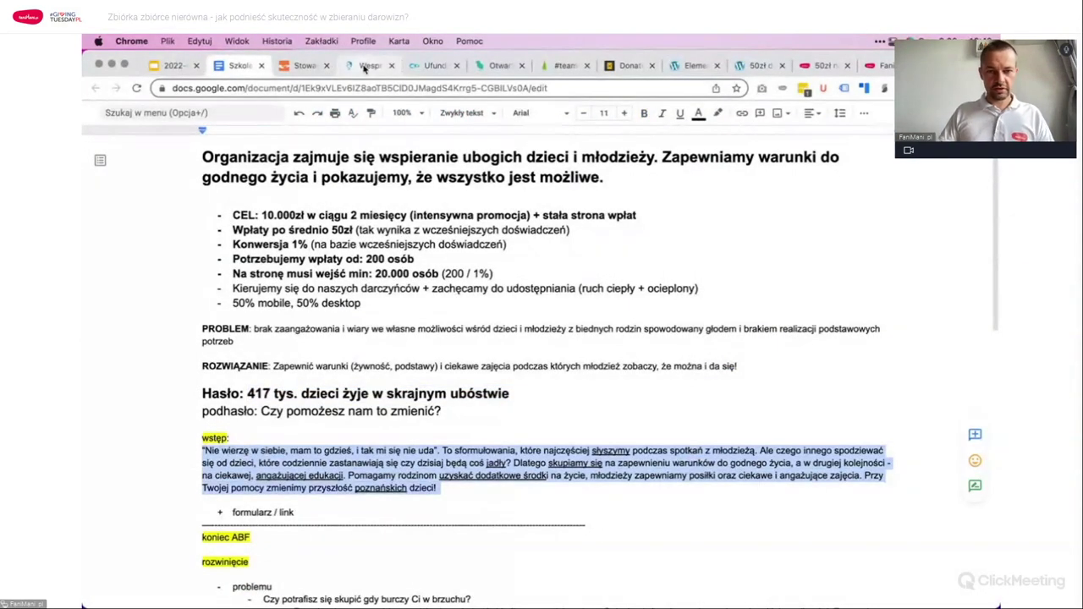
left_click(759, 65)
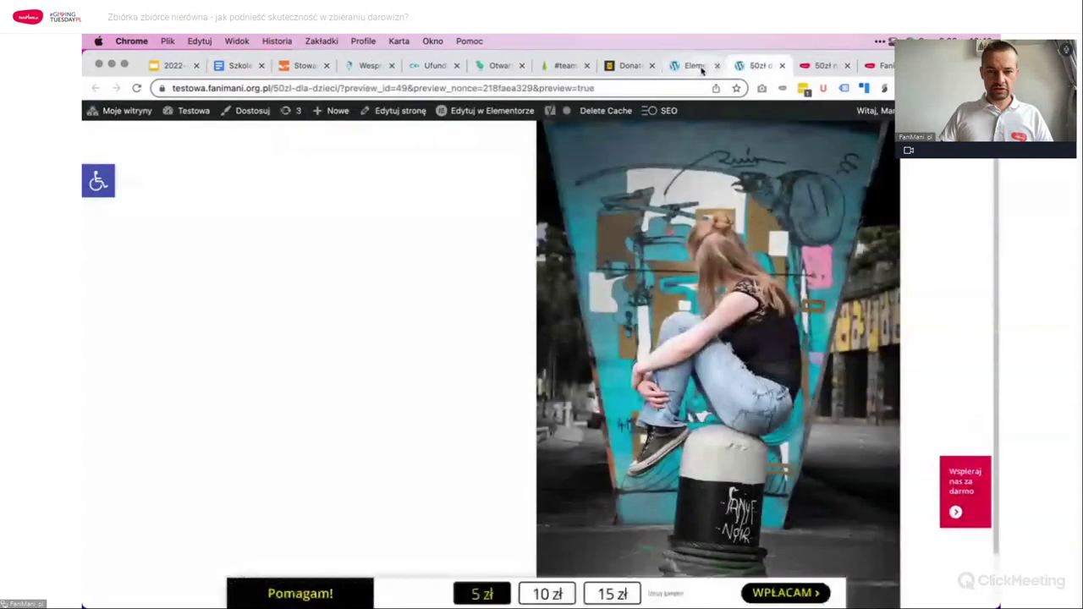
left_click(691, 65)
left_click(170, 317)
key("ctrl+a")
type("„Nie wierzę w siebie, mam to gdzieś, i tak mi się nie uda\". To sformułowania, które najczęściej słyszymy podczas spotkań z młodzieżą. Ale czego innego spodziewać się od dzieci, które codziennie zastanawiają się czy dzisiaj będą coś jadły? Dlatego skupiamy się na zapewnieniu warunków do godnego życia, a w drugiej kolejności - na ciekawej, angażującej edukacji. Pomagamy rodzinom uzyskać dodatkowe środki na życie, młodzieży zapewniamy posiłki oraz ciekawe i angażujące zajęcia. Przy Twojej pomocy zmienimy przyszłość poznańskich dzieci!")
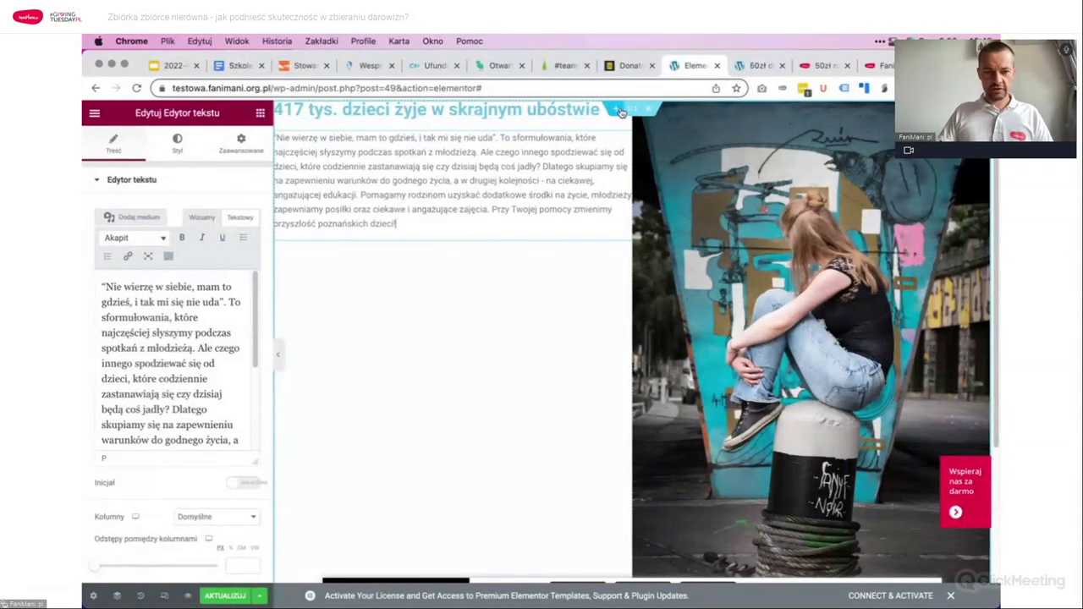
Step: Open the Navigator and go through the section, its first column, the heading and the text editor in the structure
right_click(579, 164)
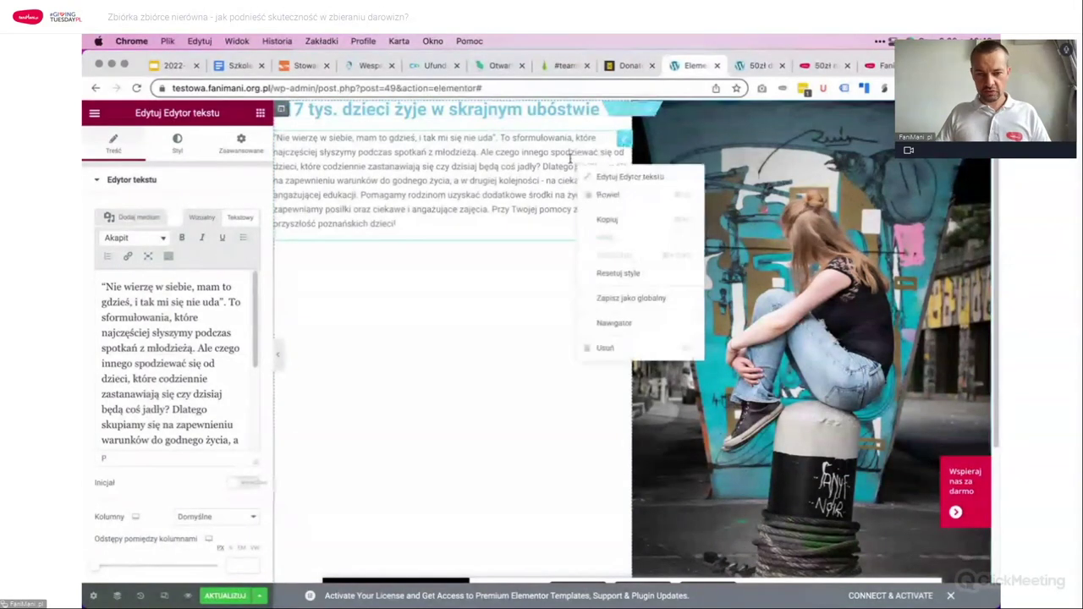
left_click(622, 324)
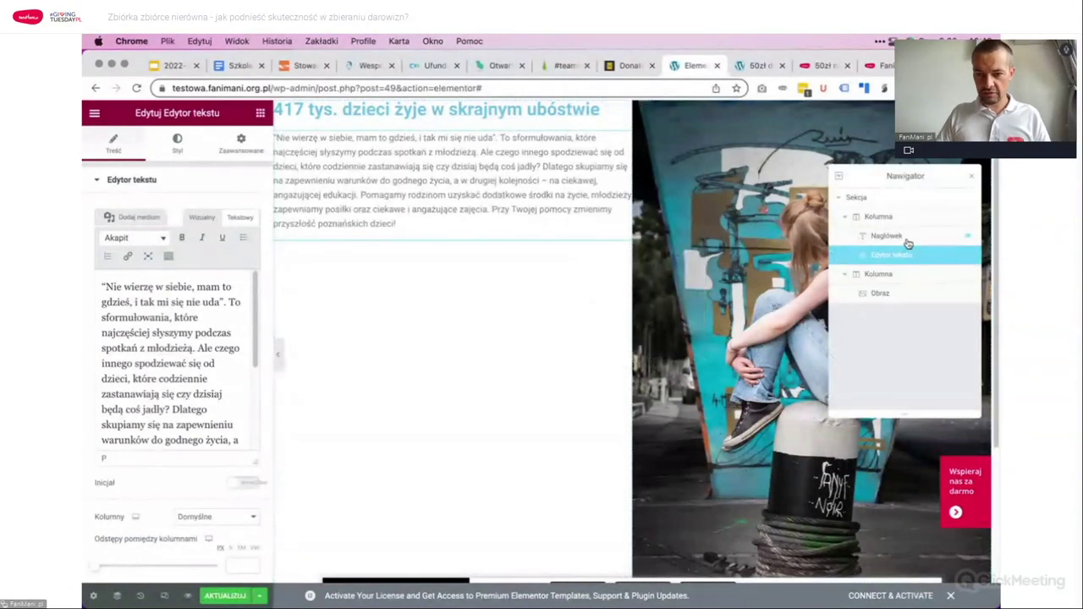
left_click(908, 241)
left_click(884, 218)
left_click(871, 206)
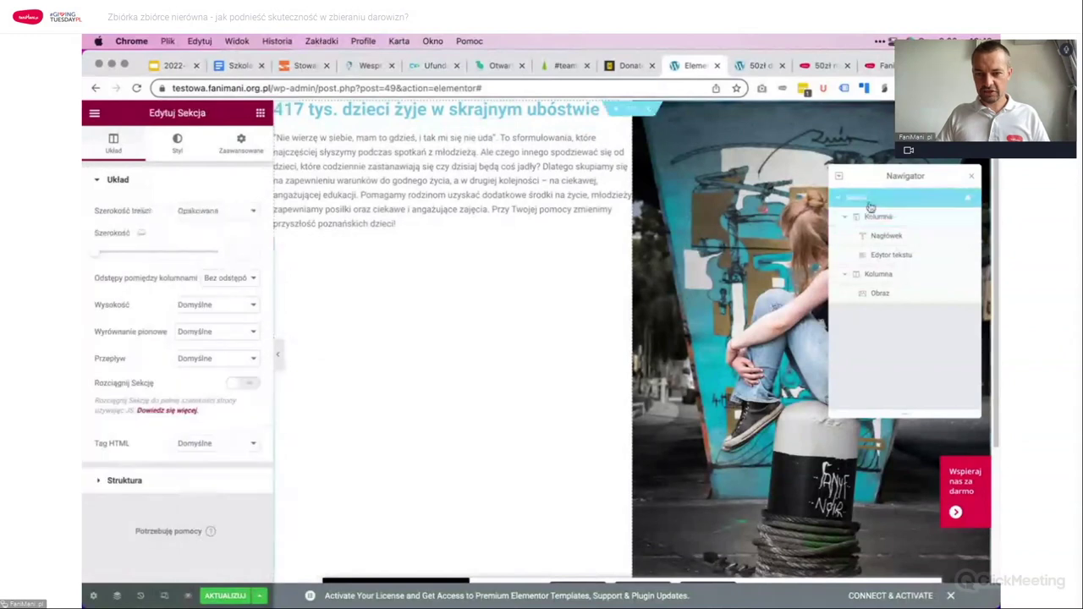
left_click(877, 218)
left_click(887, 236)
left_click(889, 254)
left_click(887, 238)
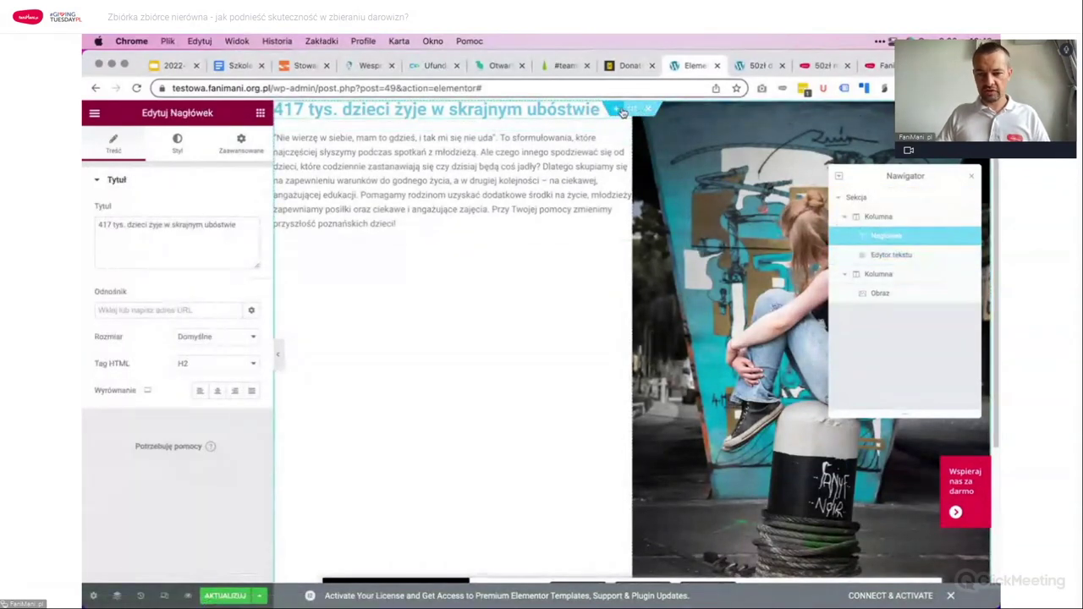
left_click(885, 255)
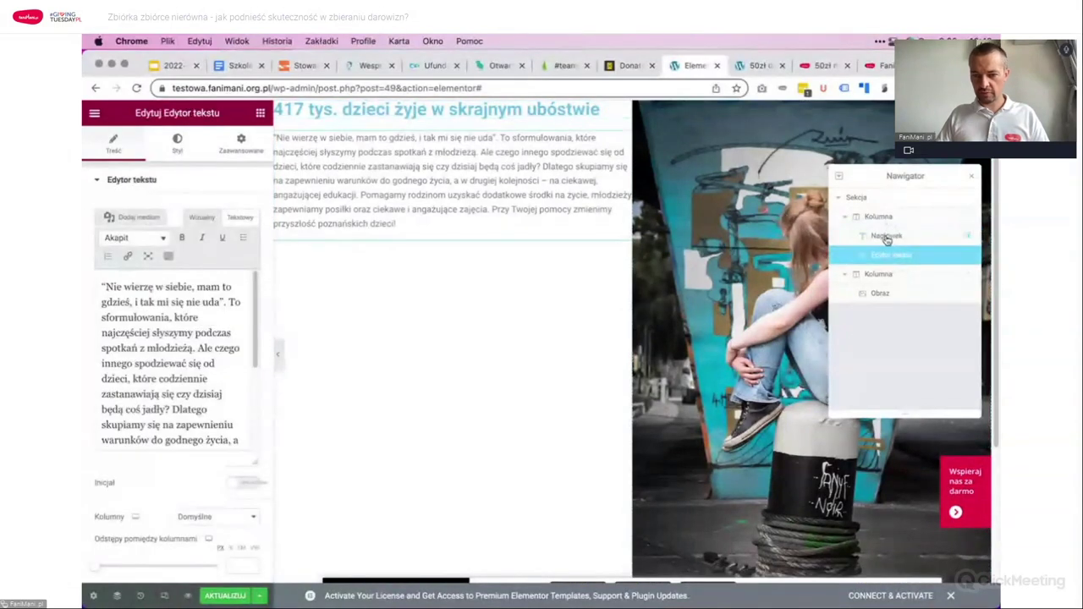
Step: Duplicate the "417 tys. dzieci żyje w skrajnym ubóstwie" heading from the Navigator
left_click(887, 238)
right_click(888, 241)
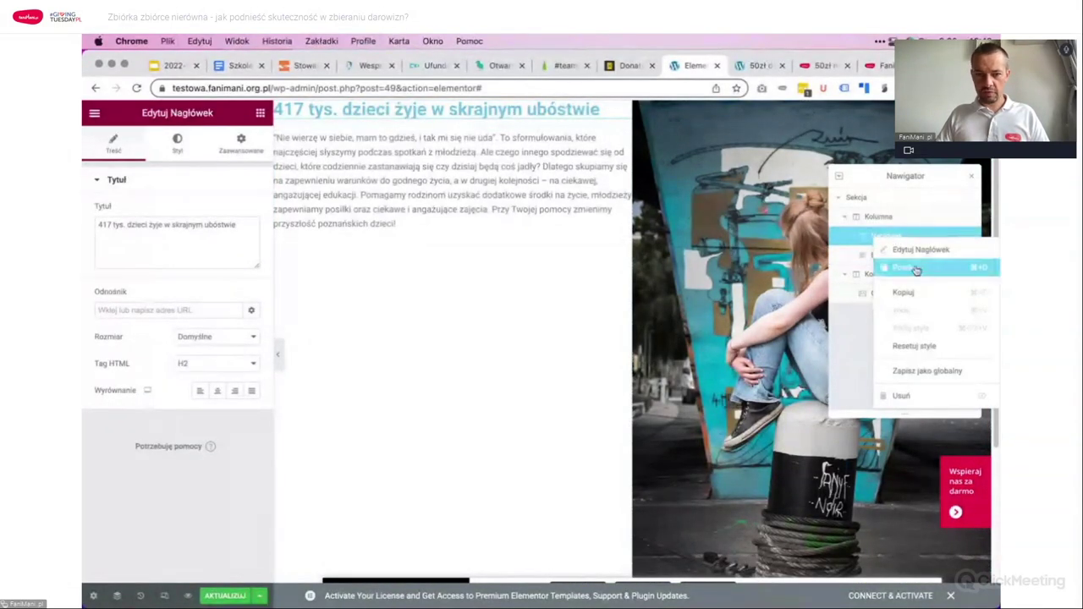
left_click(916, 269)
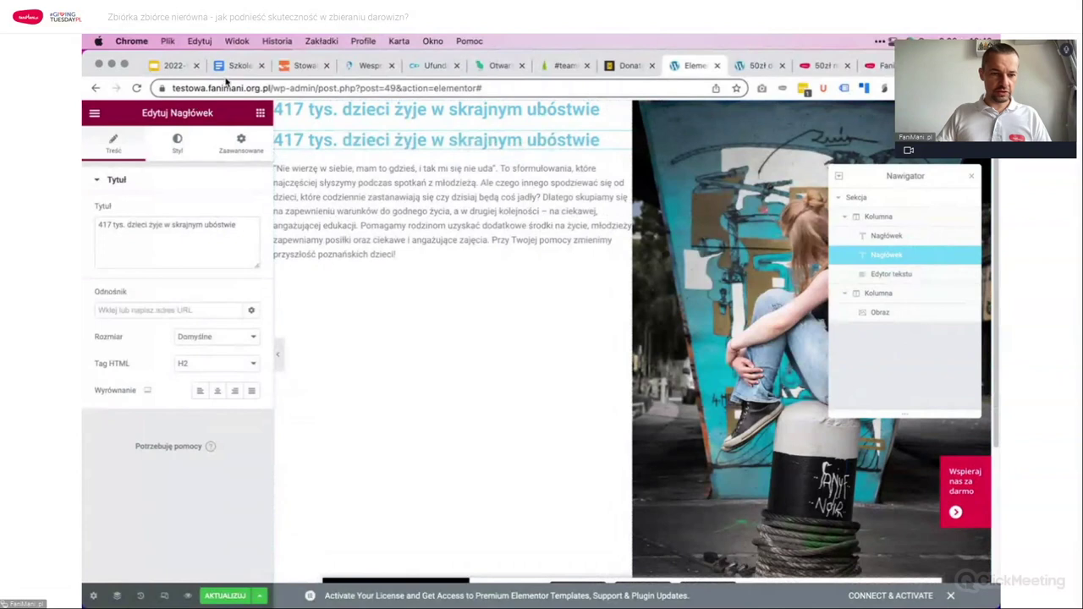
Step: Replace the duplicated heading's title with the subheading "Czy pomożesz nam to zmienić?" copied from the Google Docs document
left_click(240, 66)
left_click(277, 409)
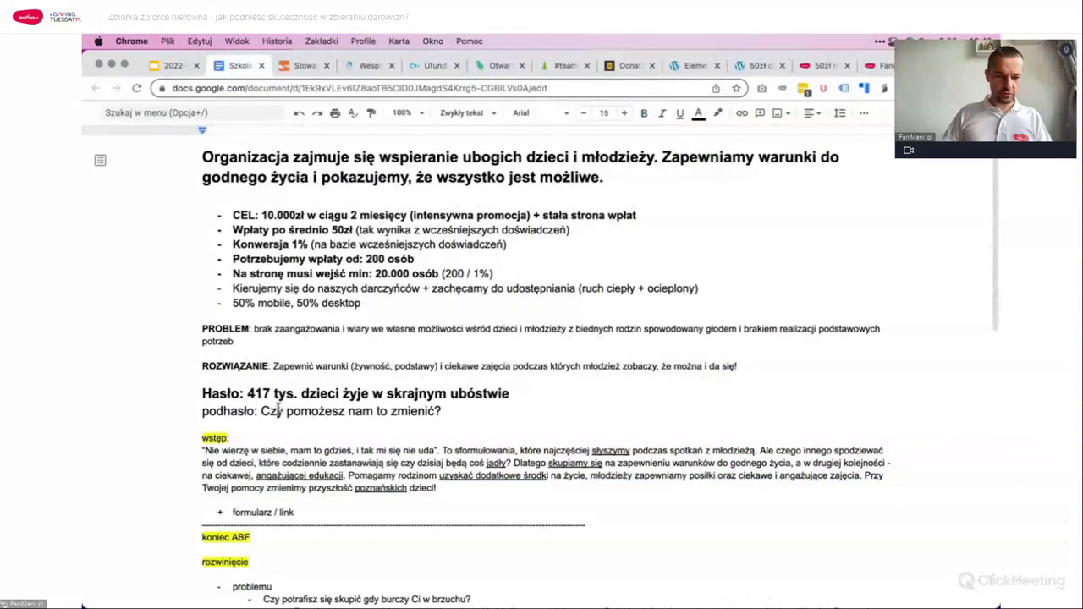
left_click_drag(262, 411, 441, 412)
key("ctrl+c")
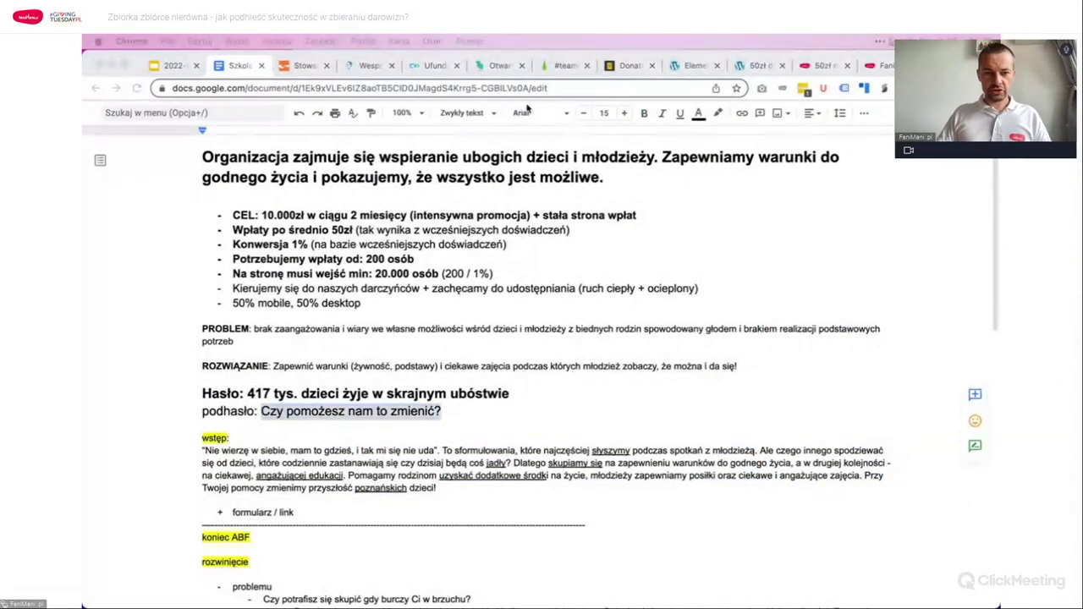
left_click(680, 67)
key("ctrl+a")
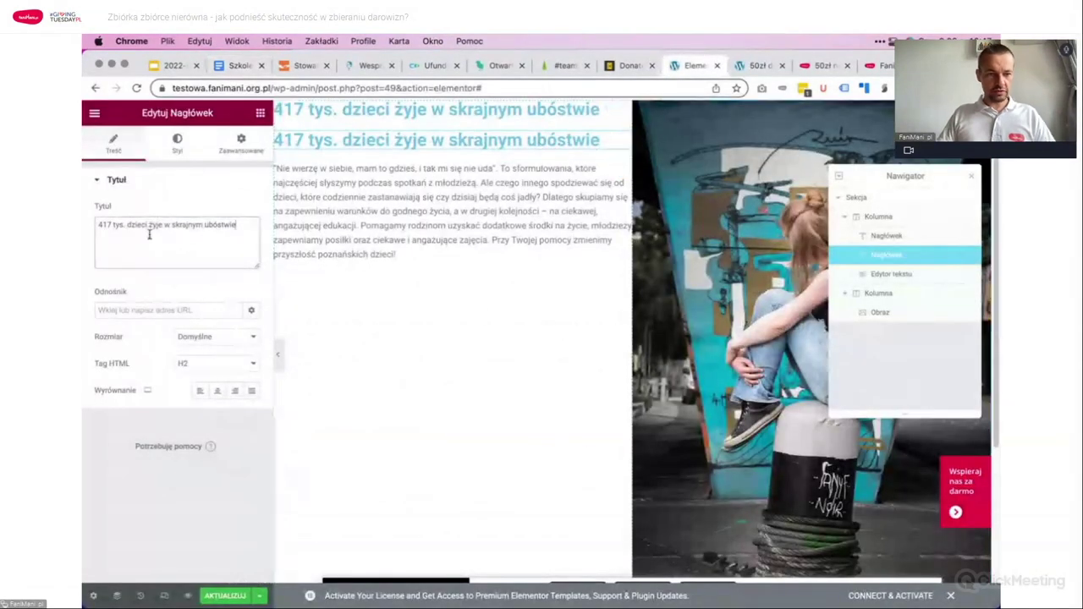
key("ctrl+v")
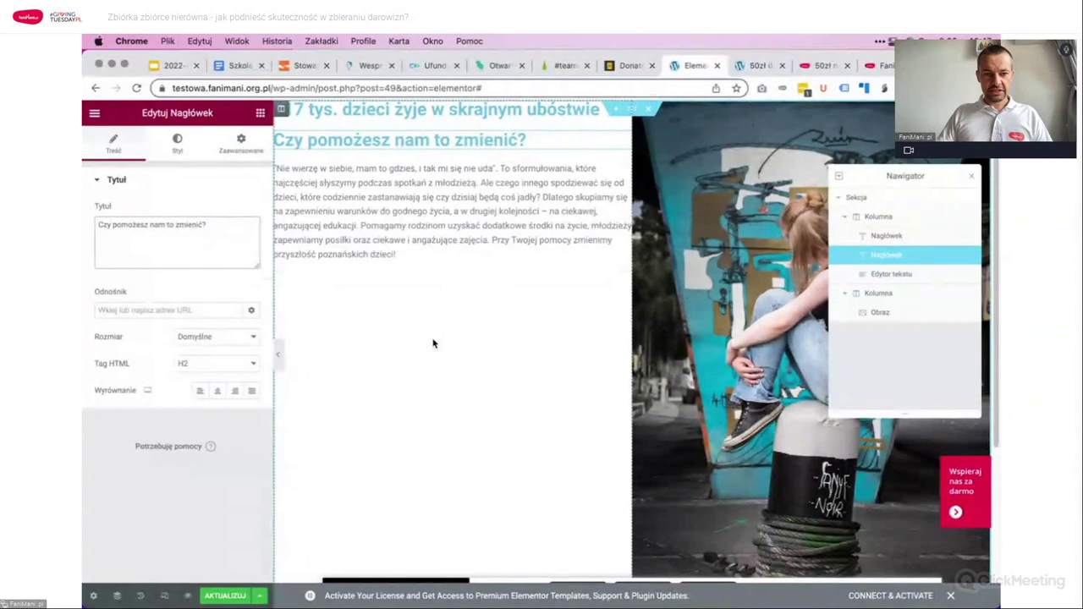
Step: Find the Przycisk (button) widget and place it below the introductory paragraph in the section's first column
left_click(262, 114)
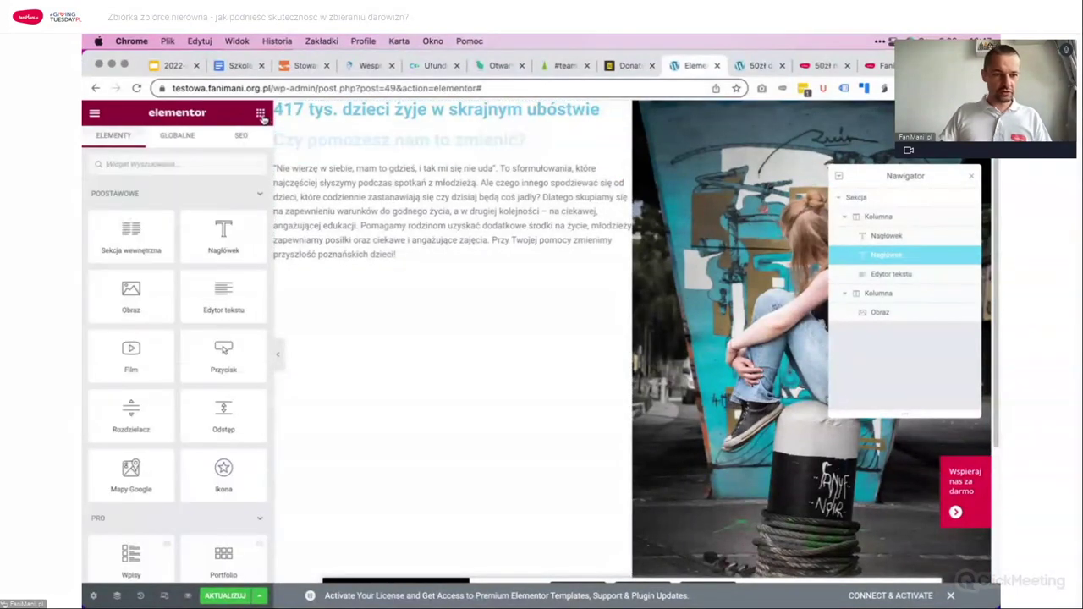
left_click(196, 162)
type("przy")
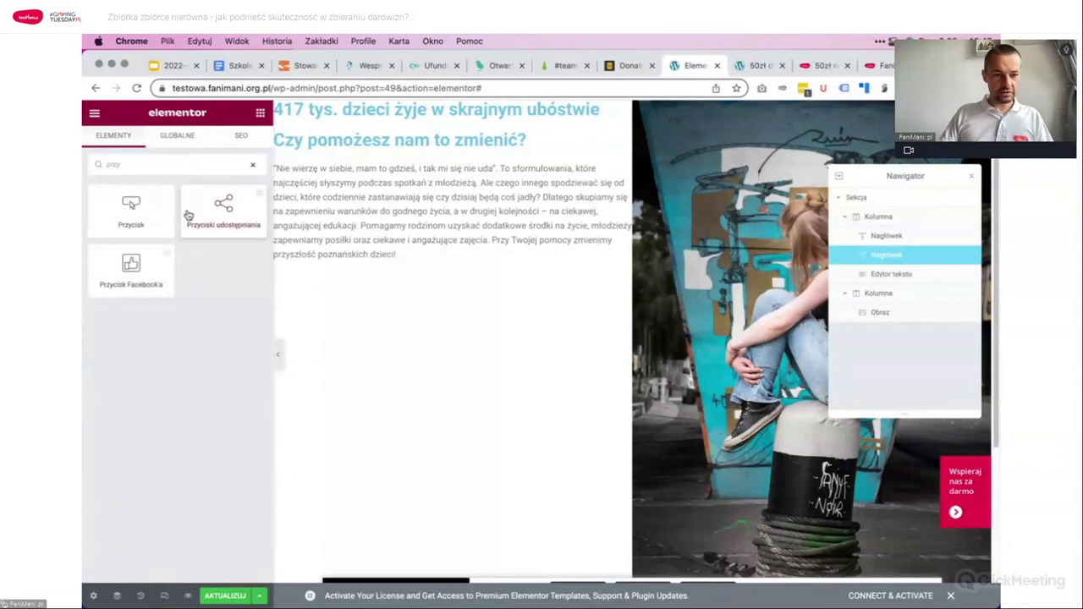
left_click_drag(161, 213, 347, 292)
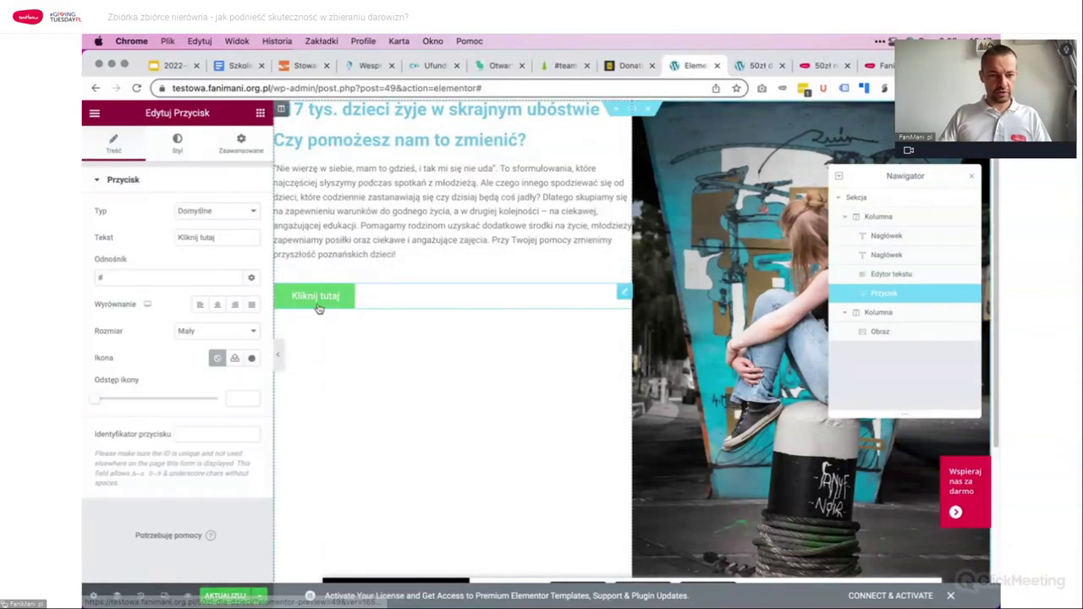
Step: Replace the new button's text with "Pomagam"
left_click(238, 240)
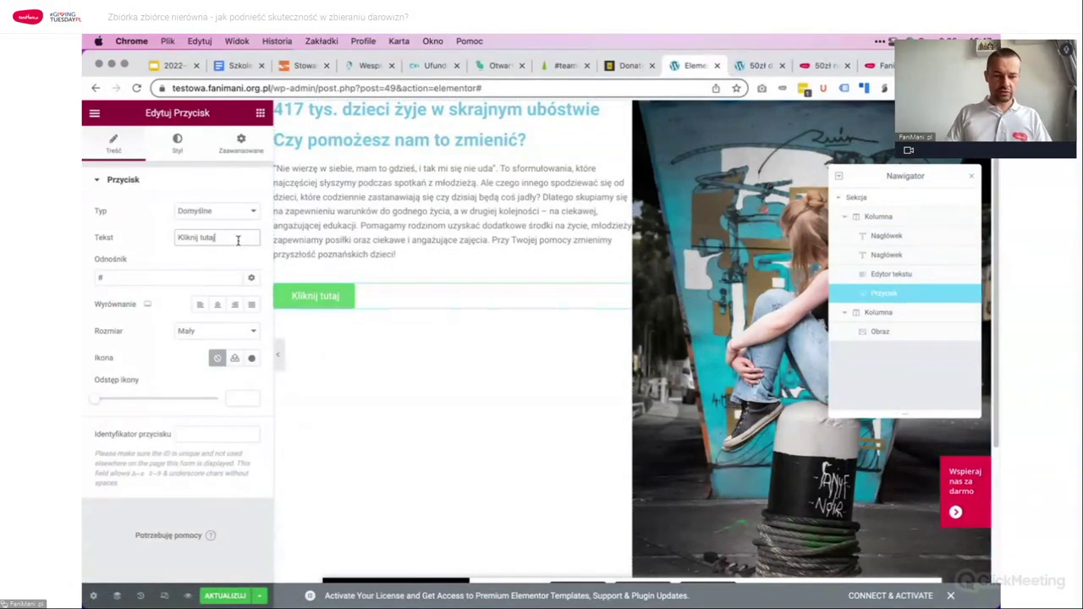
triple_click(238, 240)
type("Pomagm")
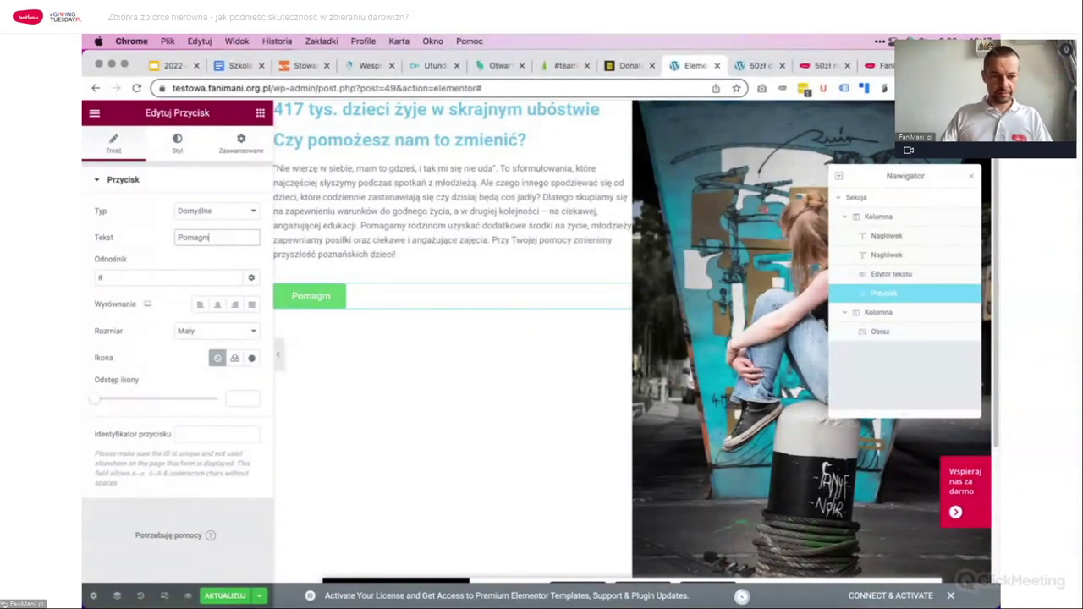
key("BackSpace")
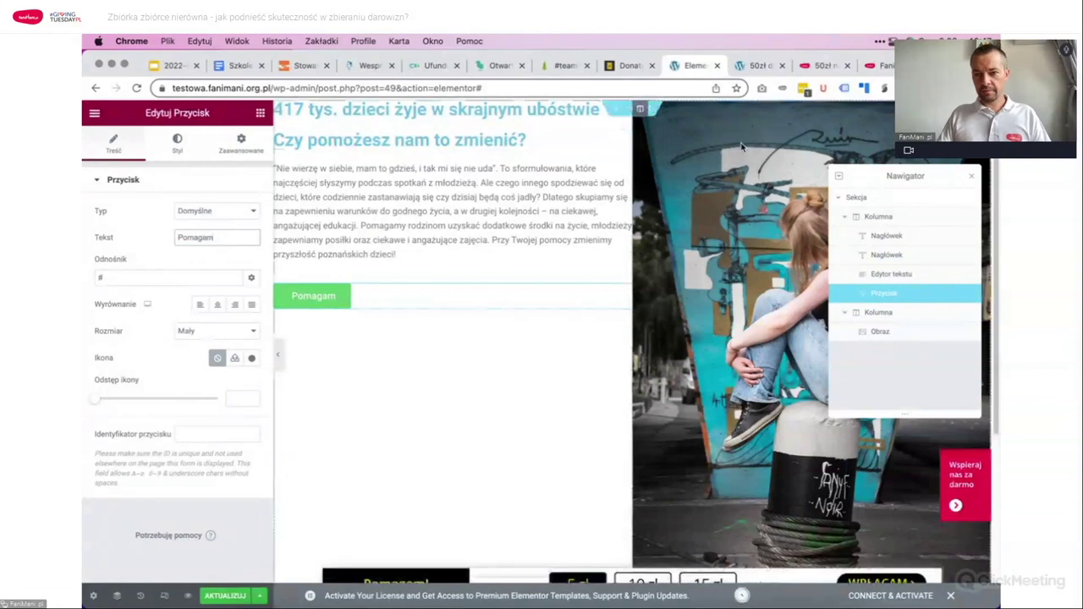
Step: Copy the address of the fanimani.pl/wplacam/50zl-na-ubogie-dzieci/ payment page and paste it as the "Pomagam" button's link
left_click(828, 76)
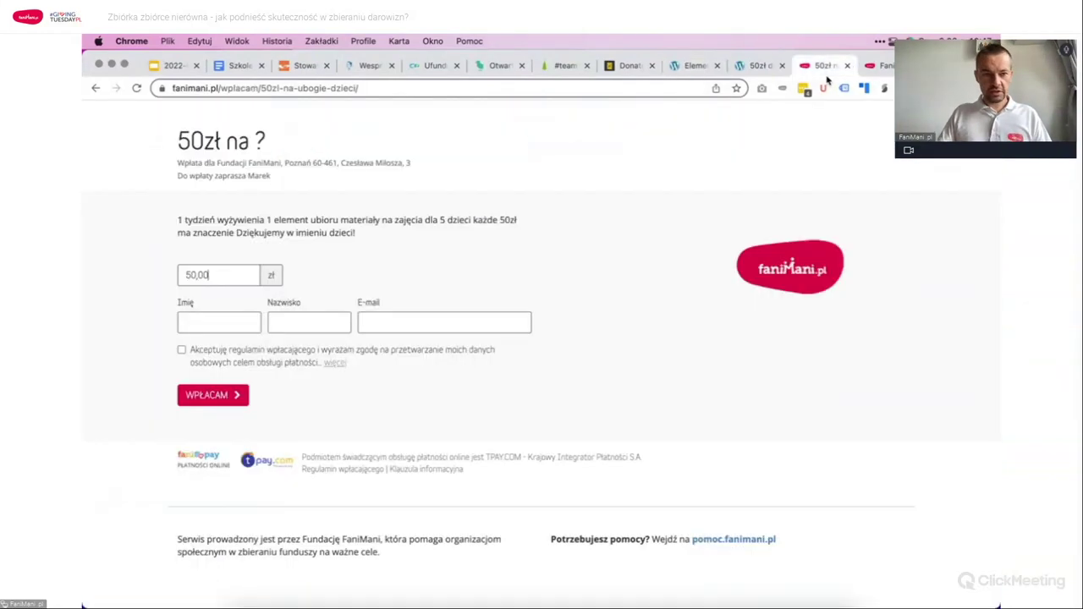
left_click(508, 88)
key("super+c")
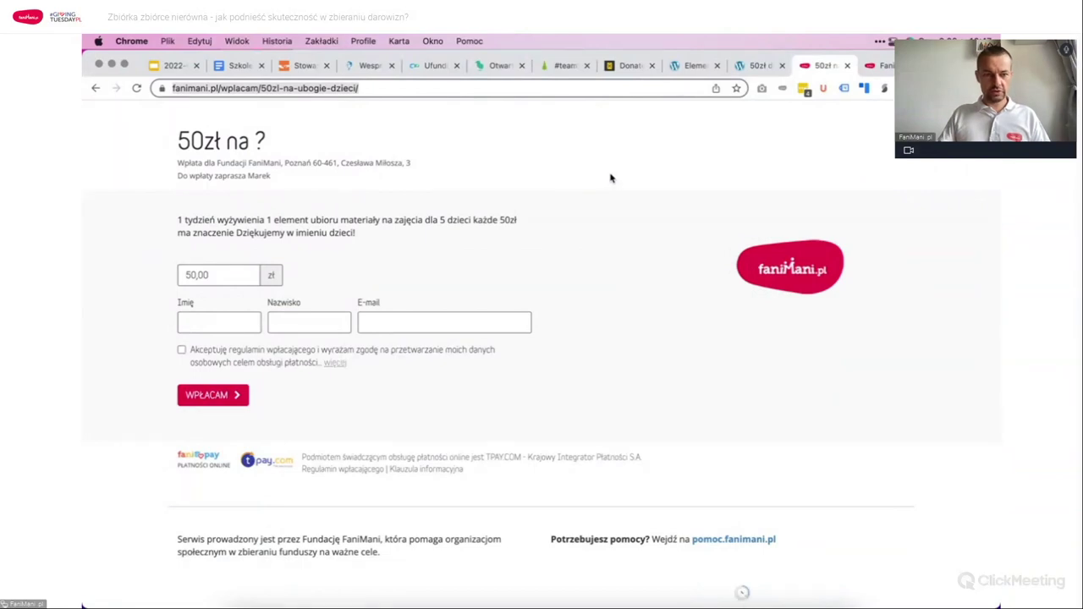
left_click(694, 66)
left_click(173, 278)
key("super+v")
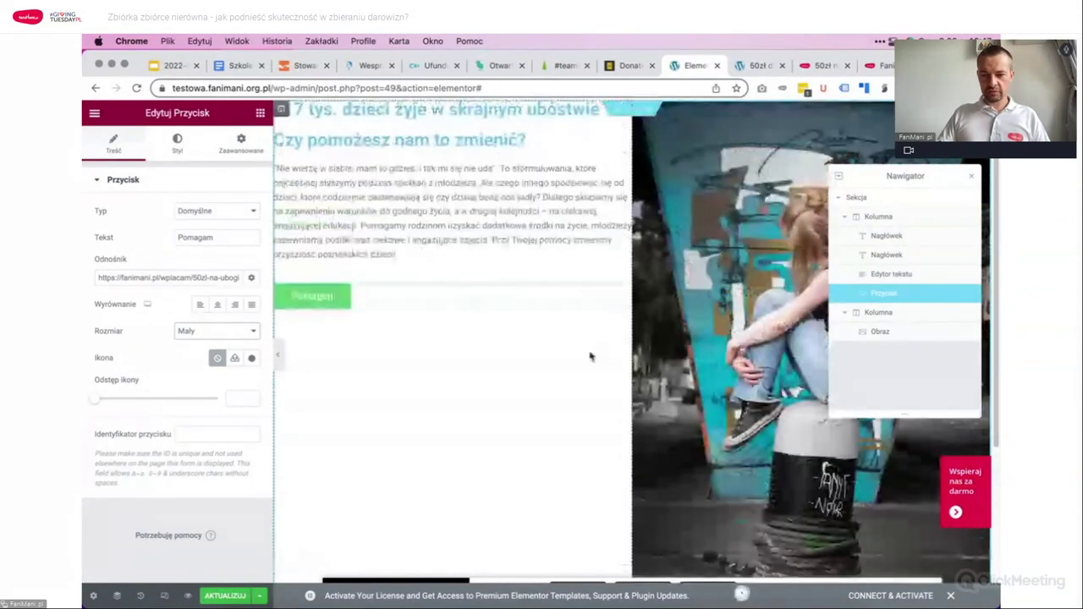
Step: Update the page, reload its preview to check the button, and return to the Elementor editor
left_click(226, 596)
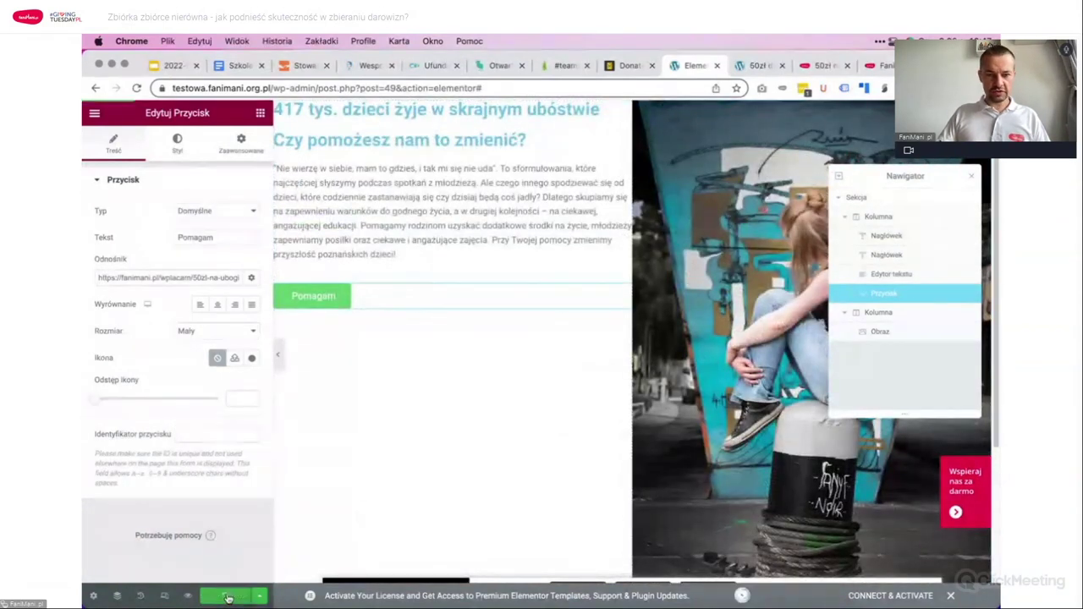
key("ctrl+Tab")
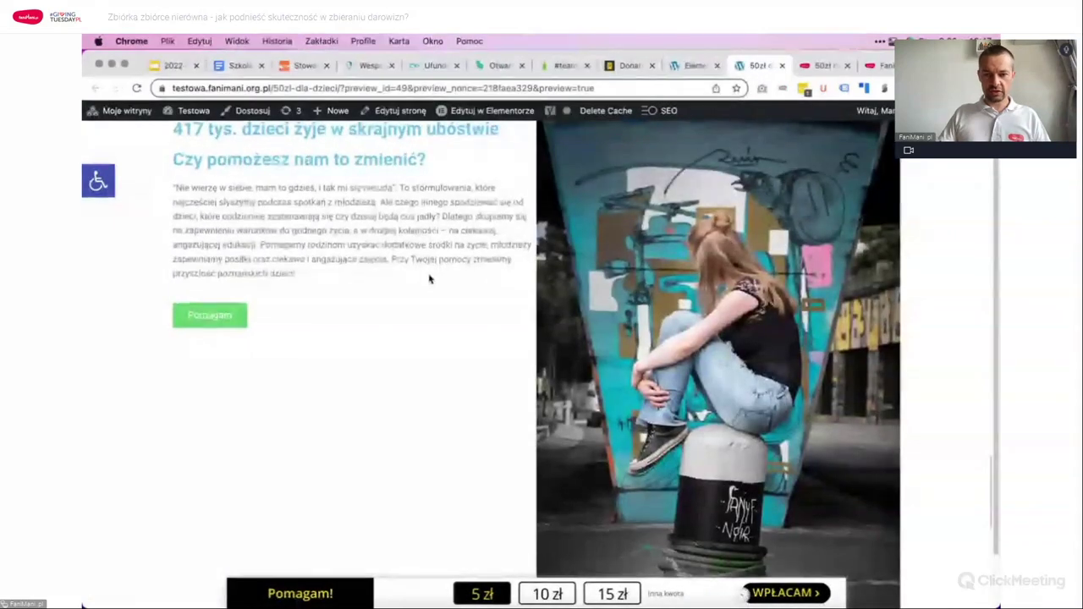
key("super+r")
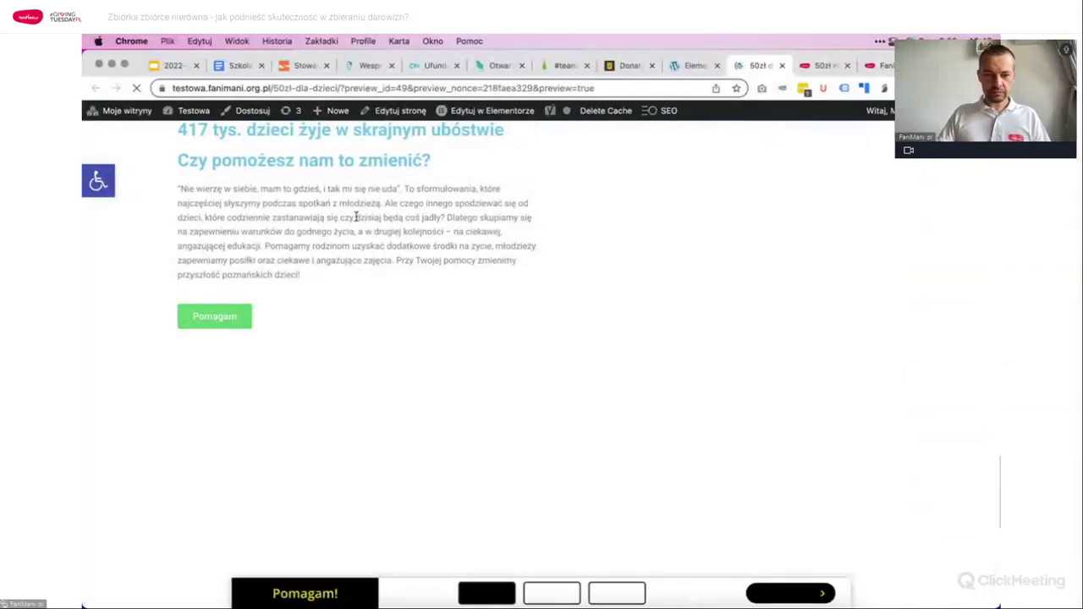
key("super+alt+Left")
Step: Place an image widget above the "417 tys. dzieci żyje w skrajnym ubóstwie" heading and fill it with the caped child photo from the media library
scroll(558, 347, "down", 5)
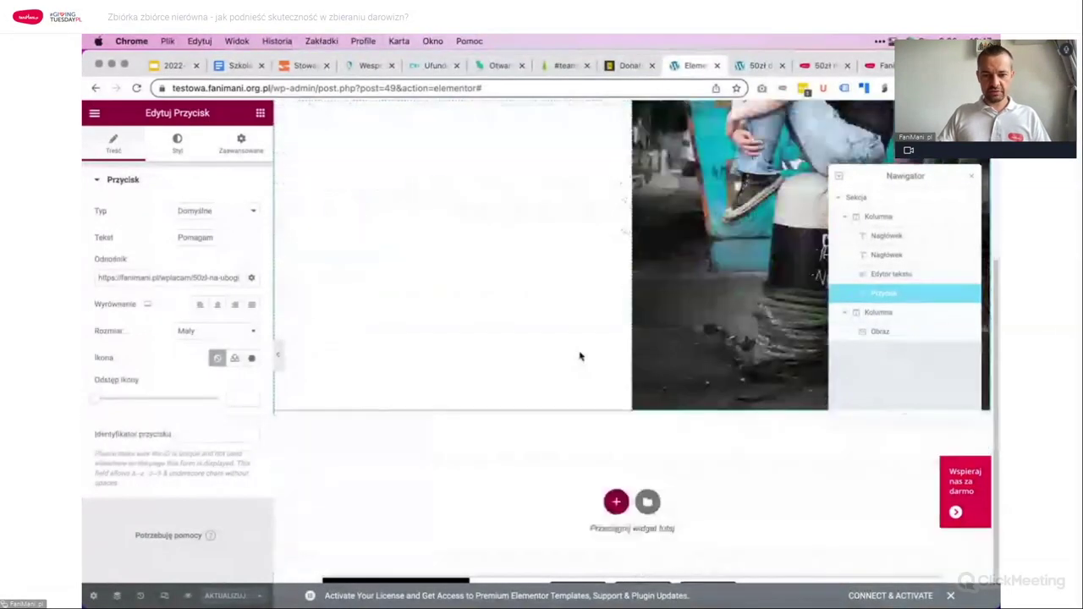
scroll(543, 342, "up", 5)
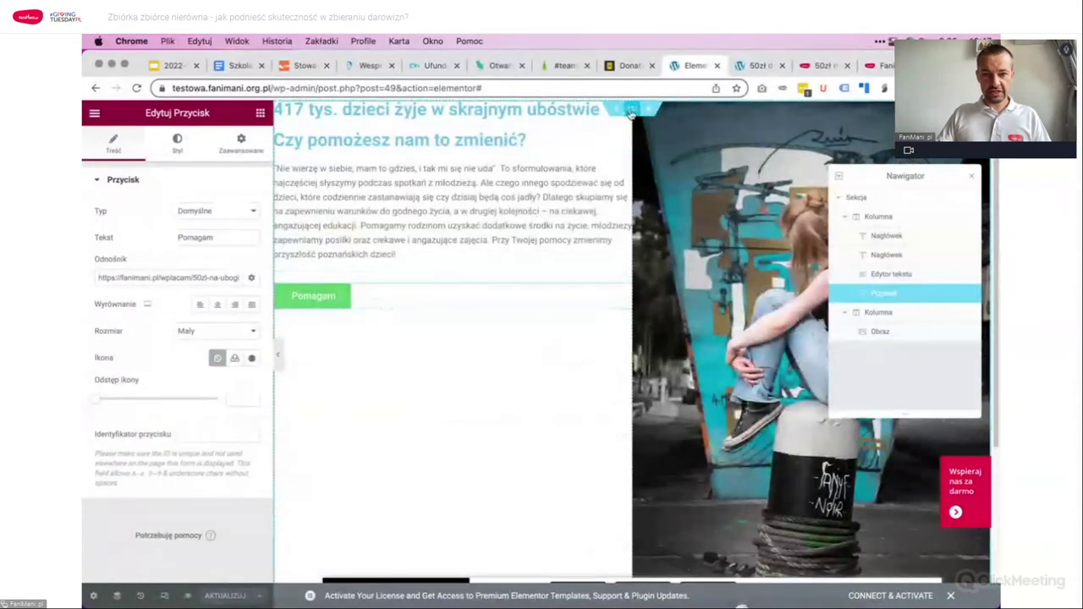
left_click(632, 110)
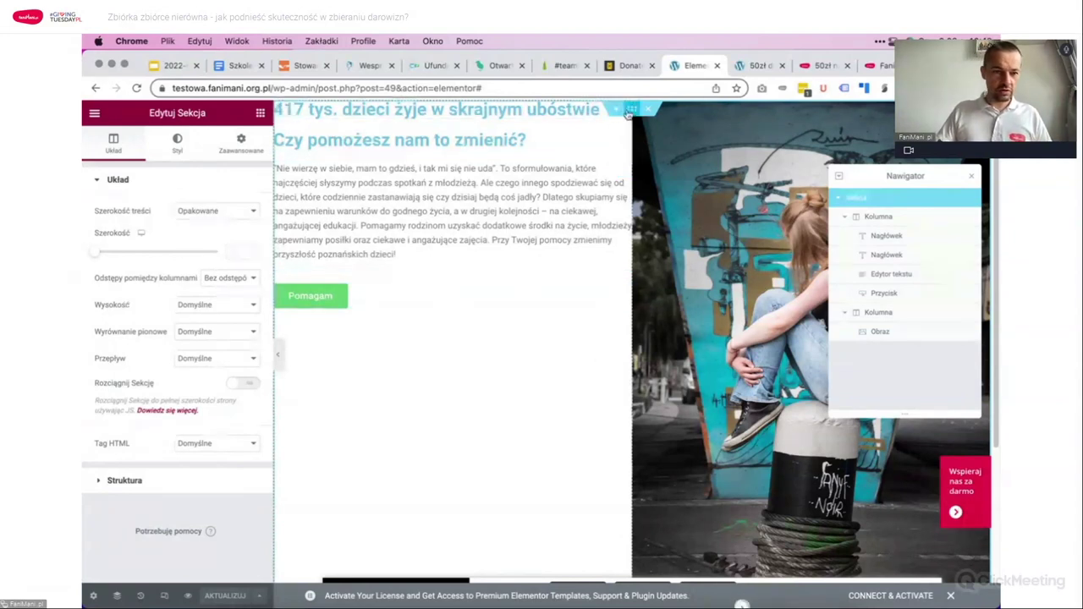
left_click(260, 112)
left_click_drag(141, 296, 339, 119)
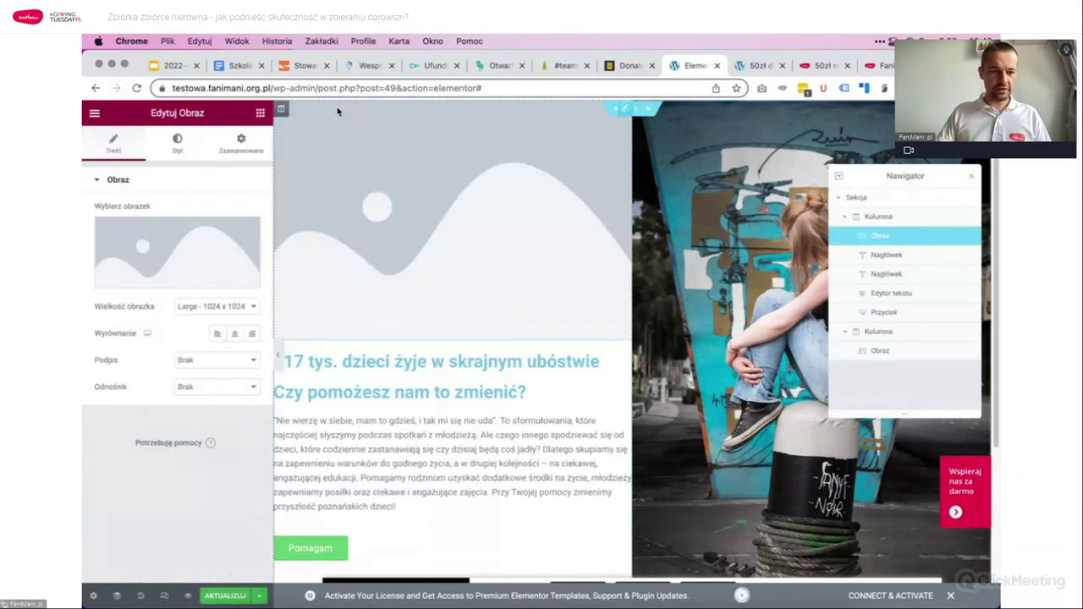
left_click(178, 253)
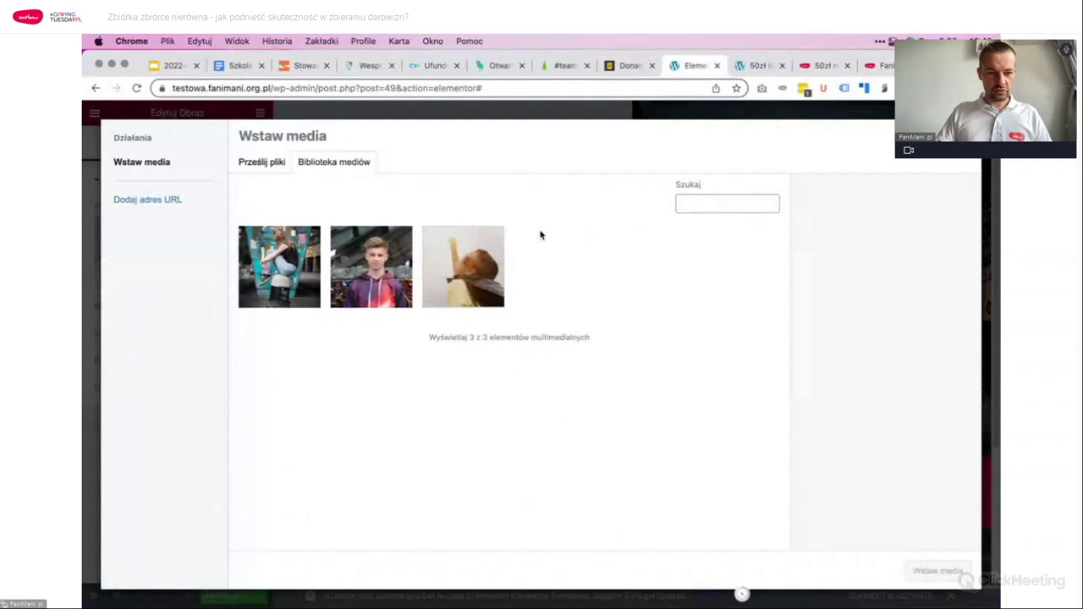
left_click(463, 266)
left_click(938, 571)
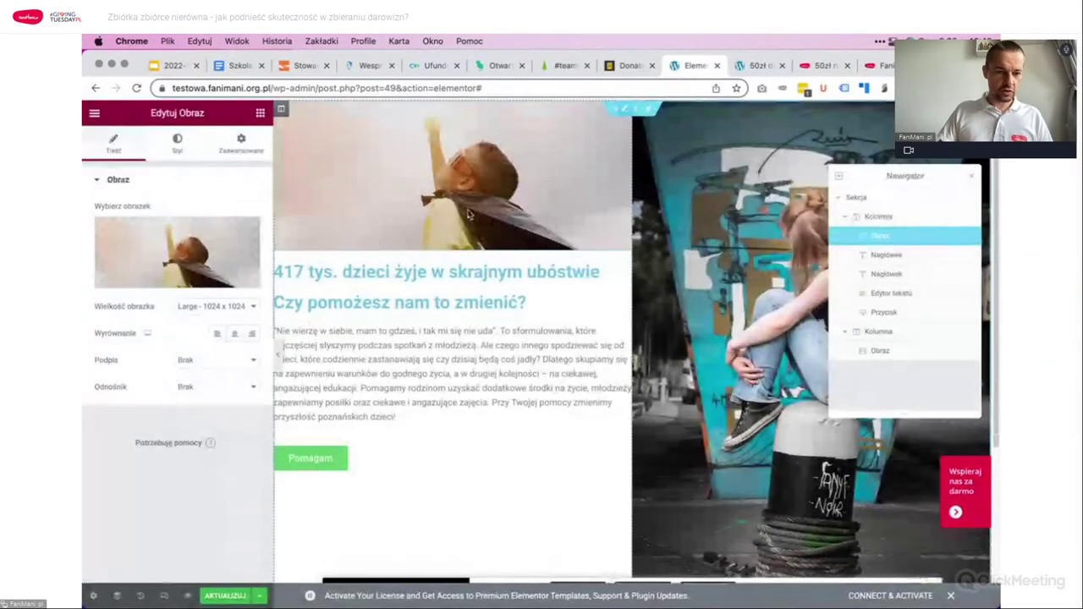
Step: Set the caped child image's size to Thumbnail - 150 x 150 and align it left
left_click(226, 310)
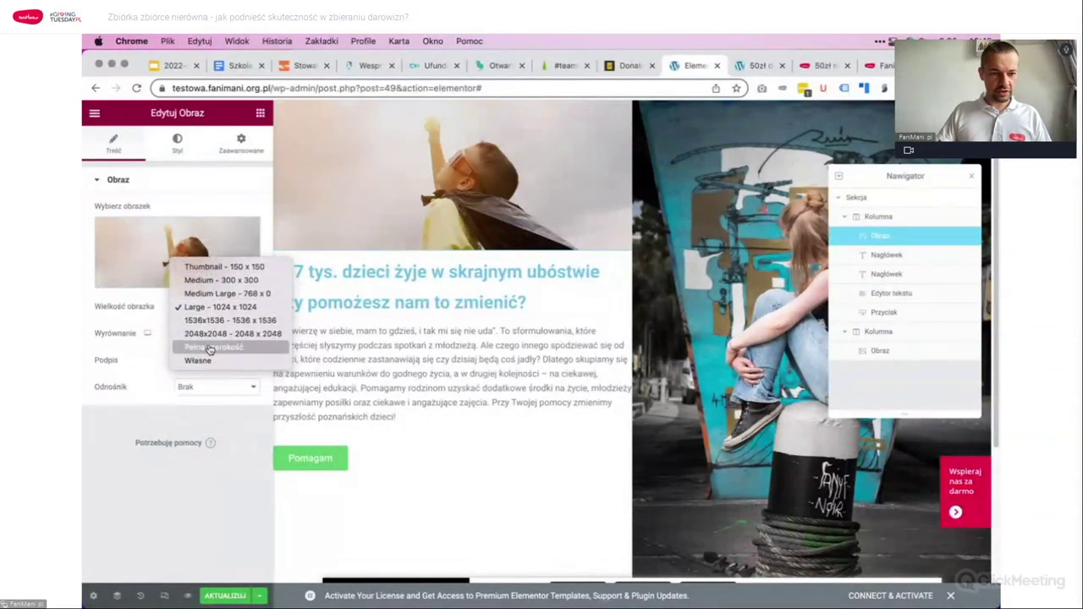
left_click(212, 266)
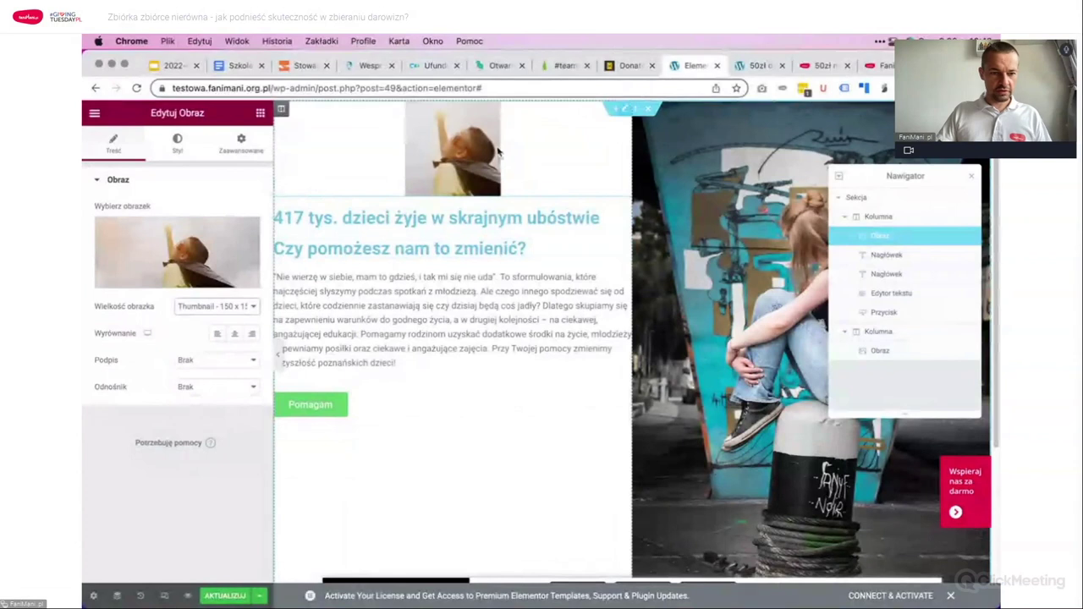
left_click(217, 334)
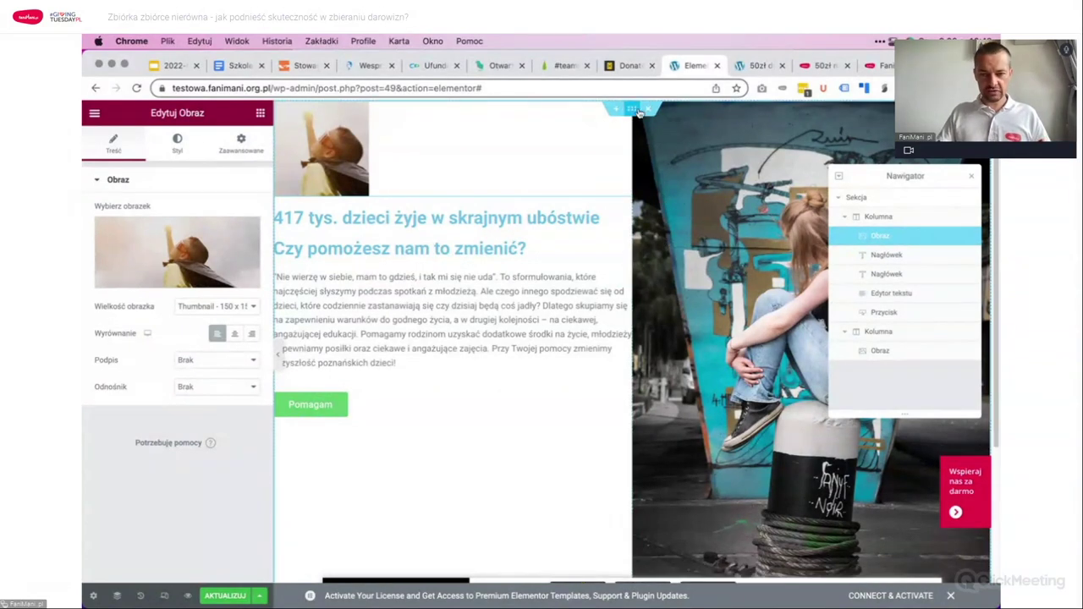
Step: Set the section's height to Minimalna wysokość with a minimum of 81 VH, after trying the Dopasuj do ekranu option
left_click(834, 199)
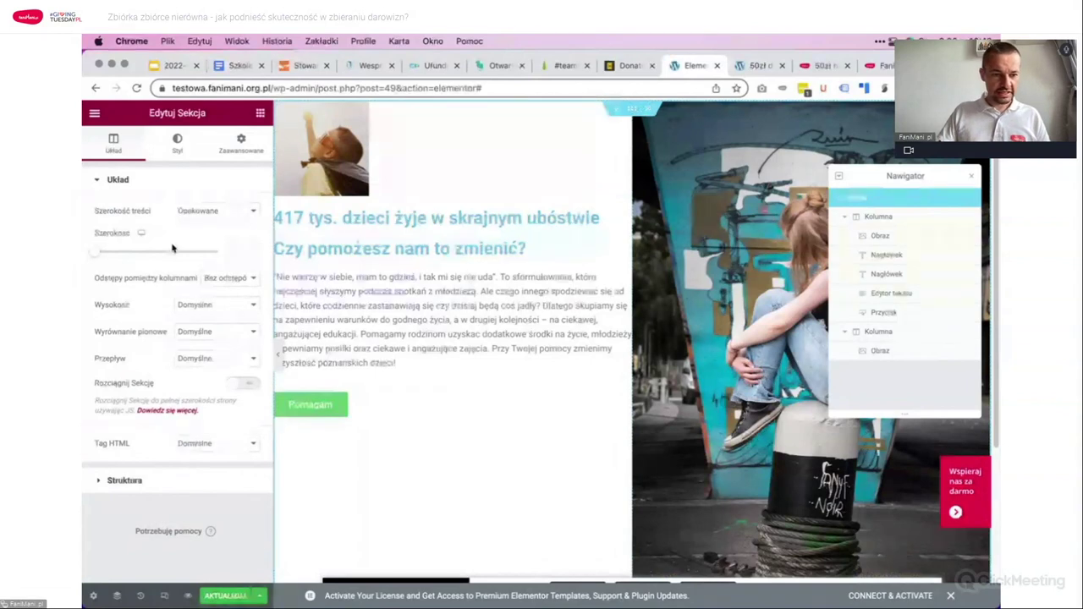
left_click(216, 305)
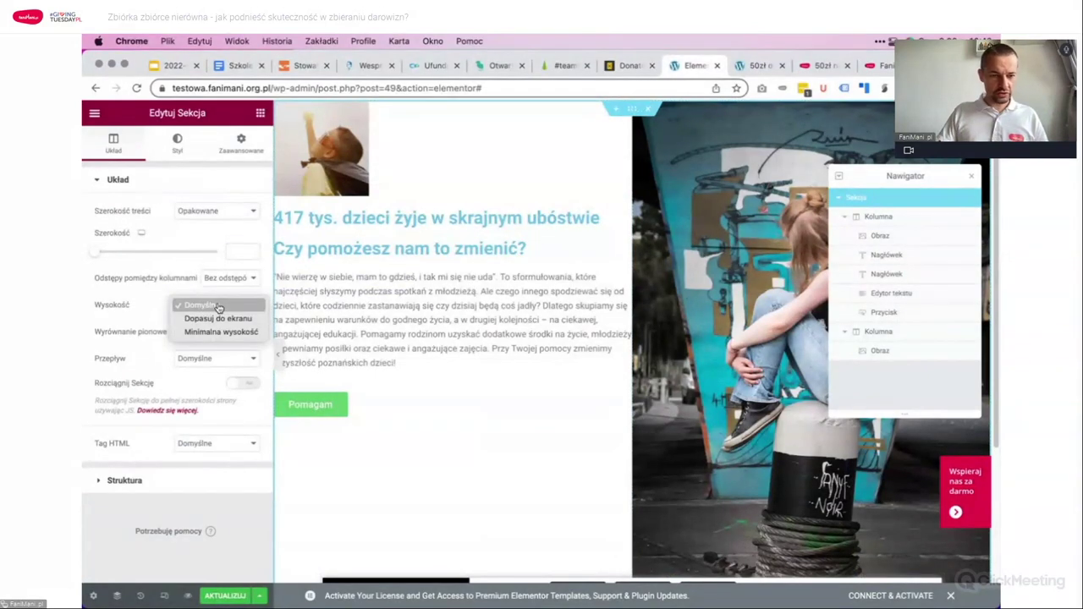
left_click(220, 317)
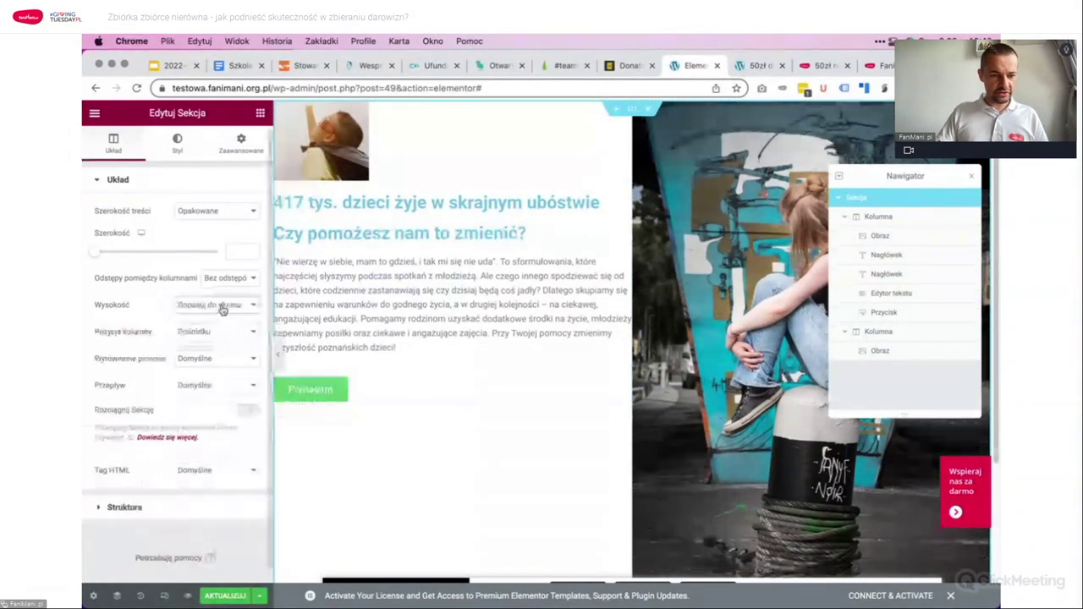
left_click(218, 308)
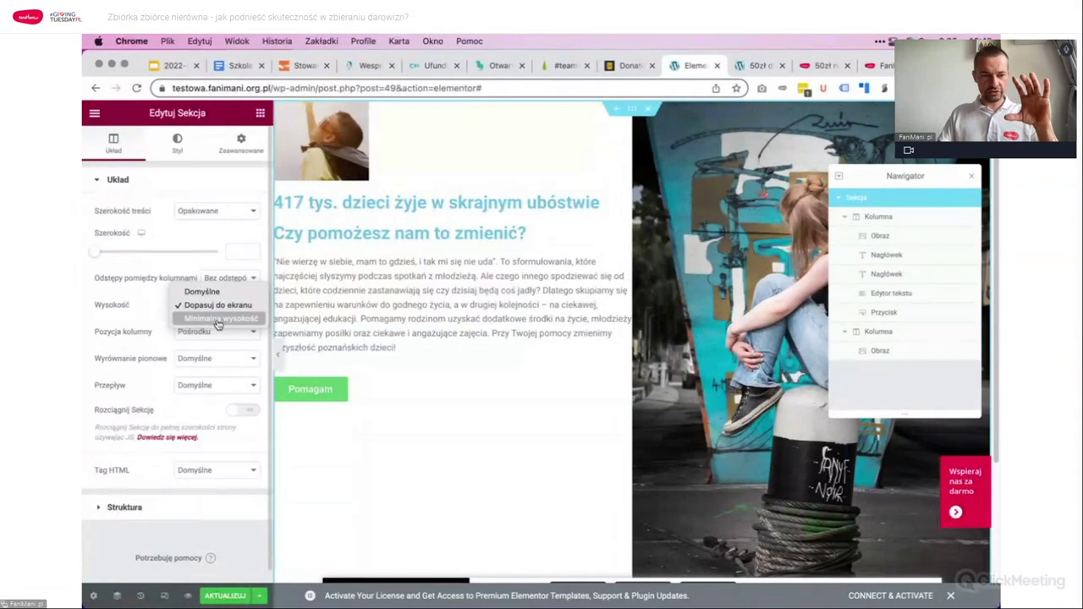
left_click(219, 320)
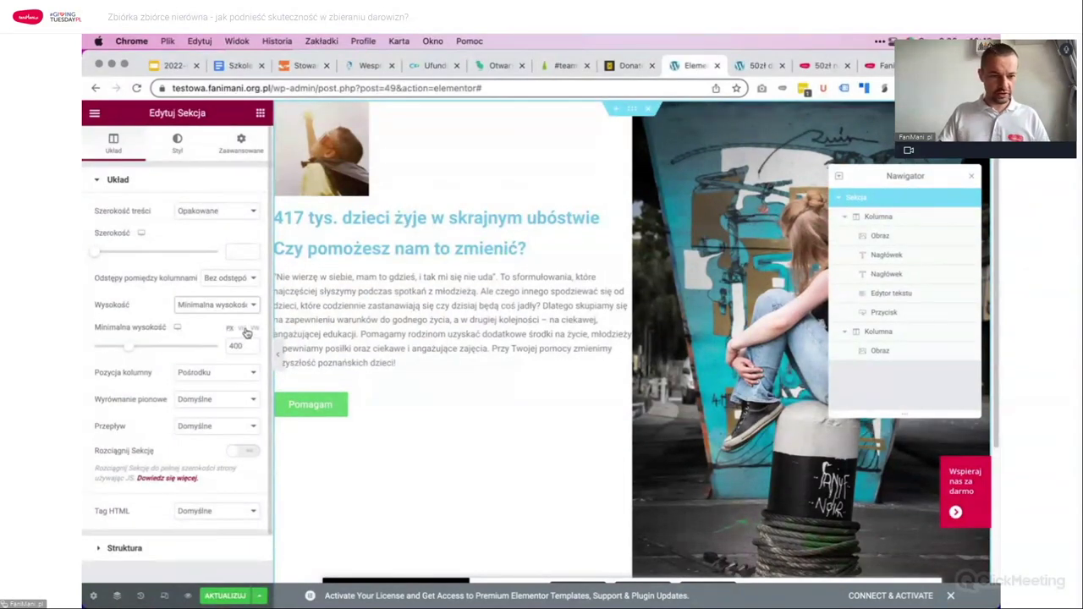
left_click_drag(243, 345, 226, 346)
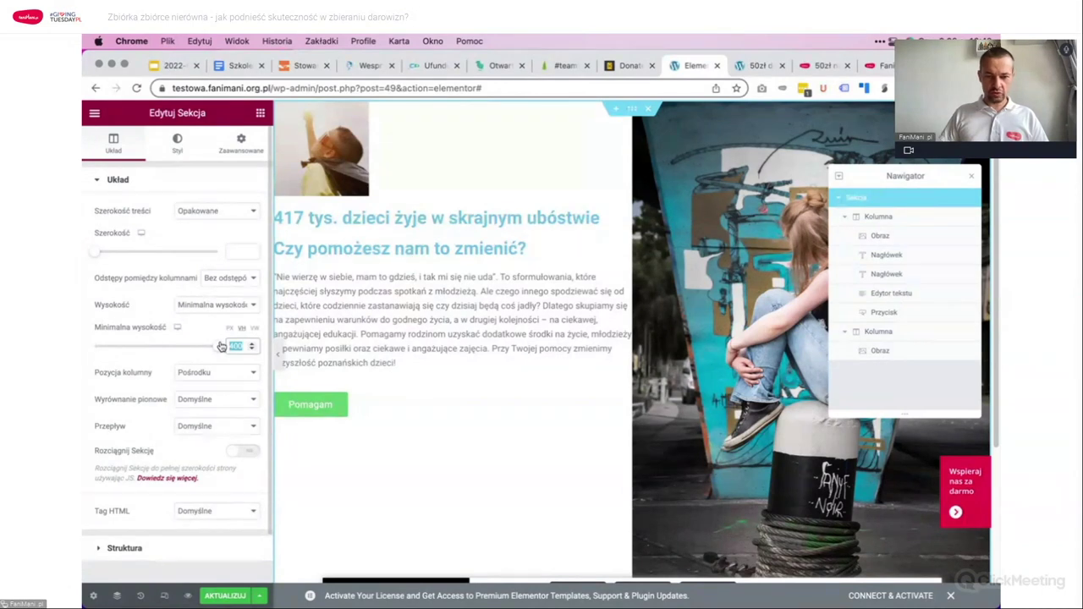
key("Tab")
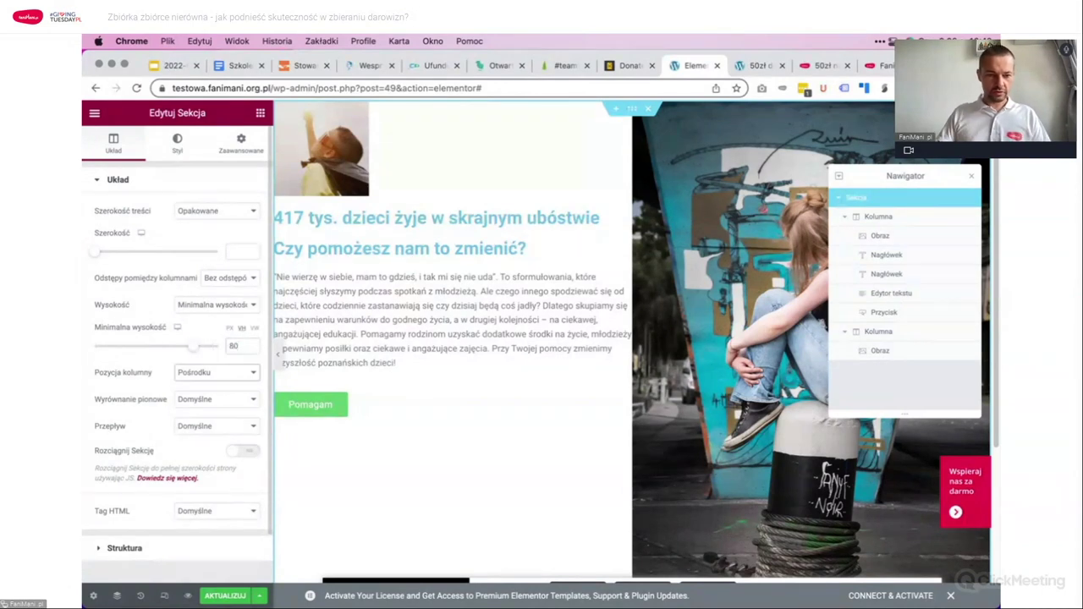
left_click(239, 345)
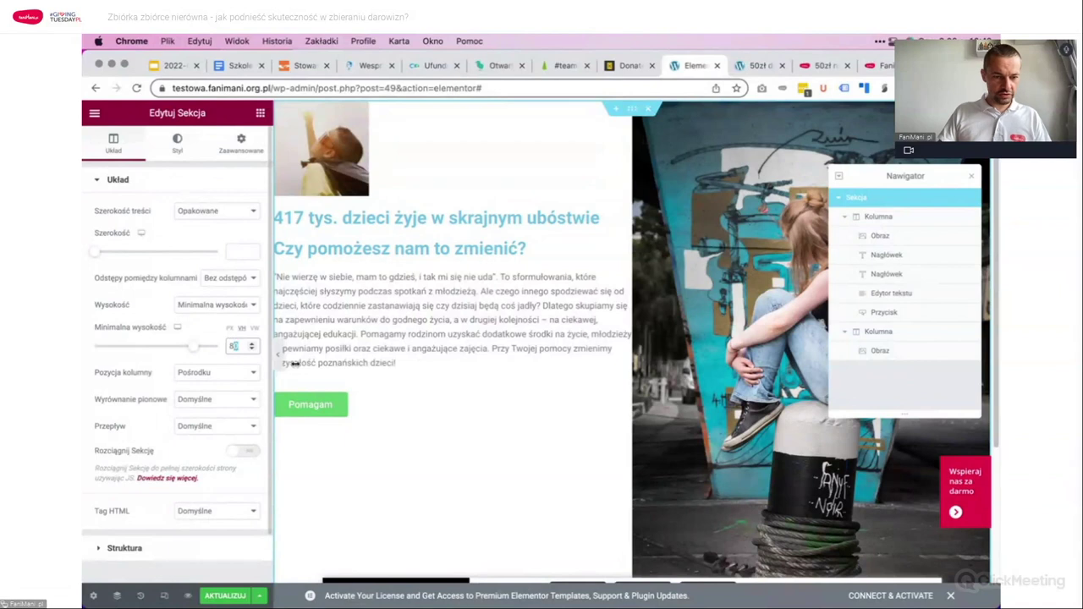
left_click(240, 344)
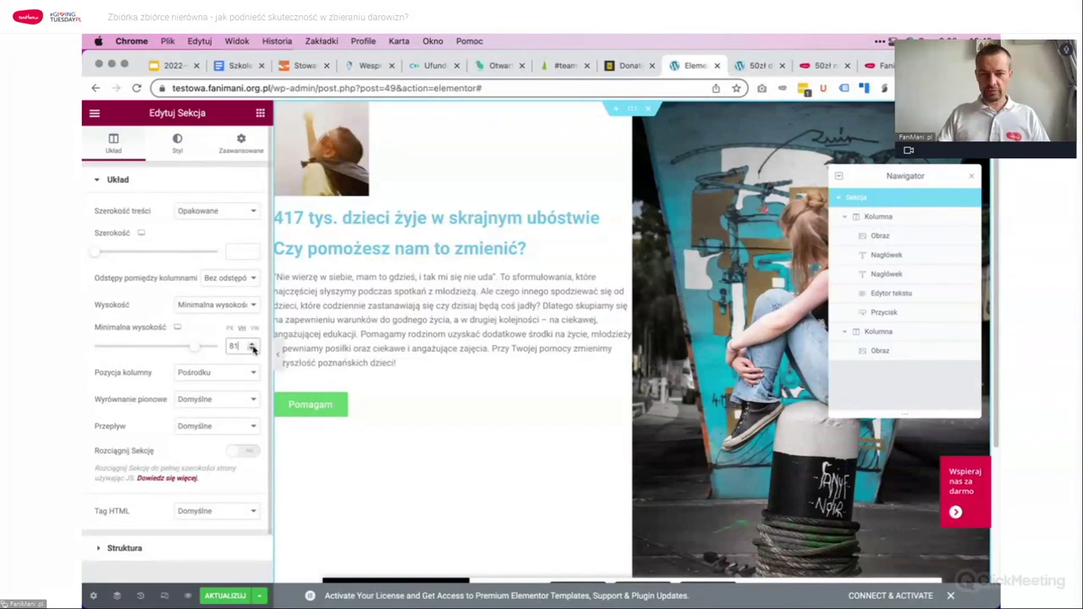
Step: Give the second column's image of the sitting girl a custom size (Własne) with a height of 800 and apply it
left_click(880, 350)
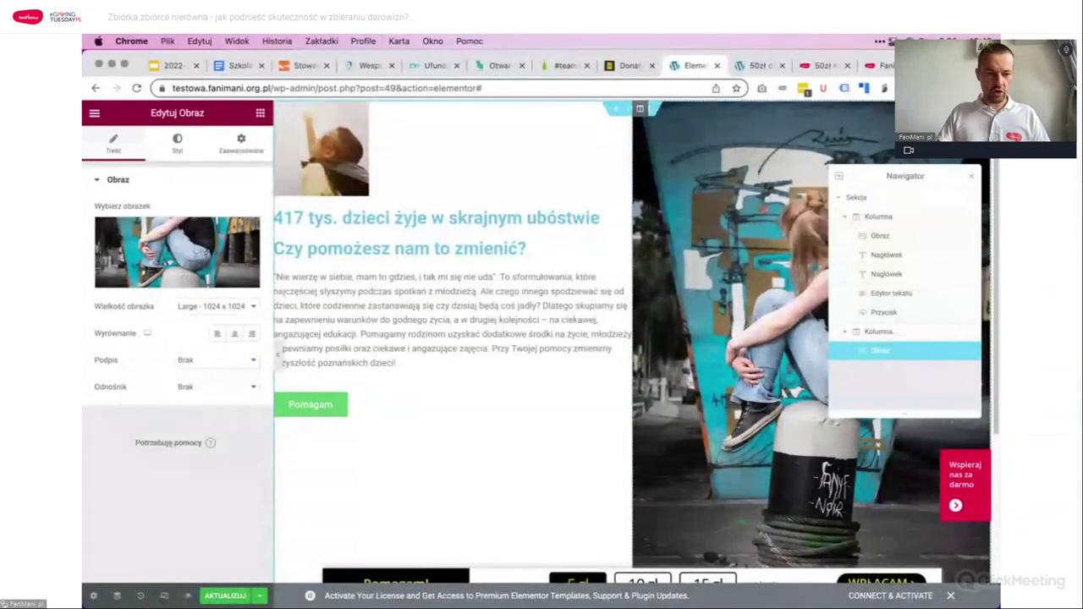
left_click(216, 309)
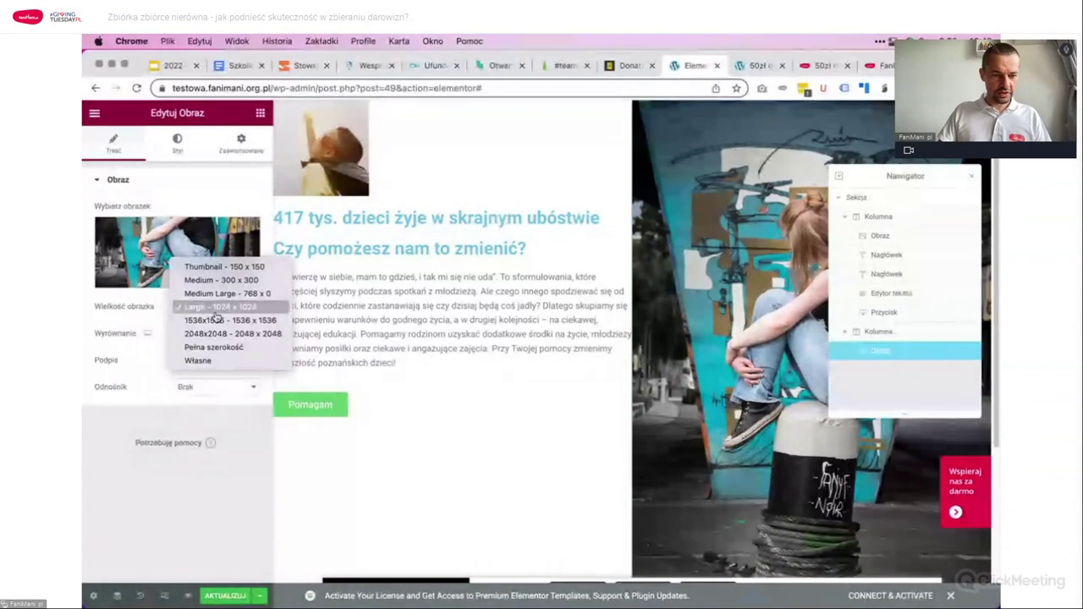
left_click(210, 361)
left_click(178, 379)
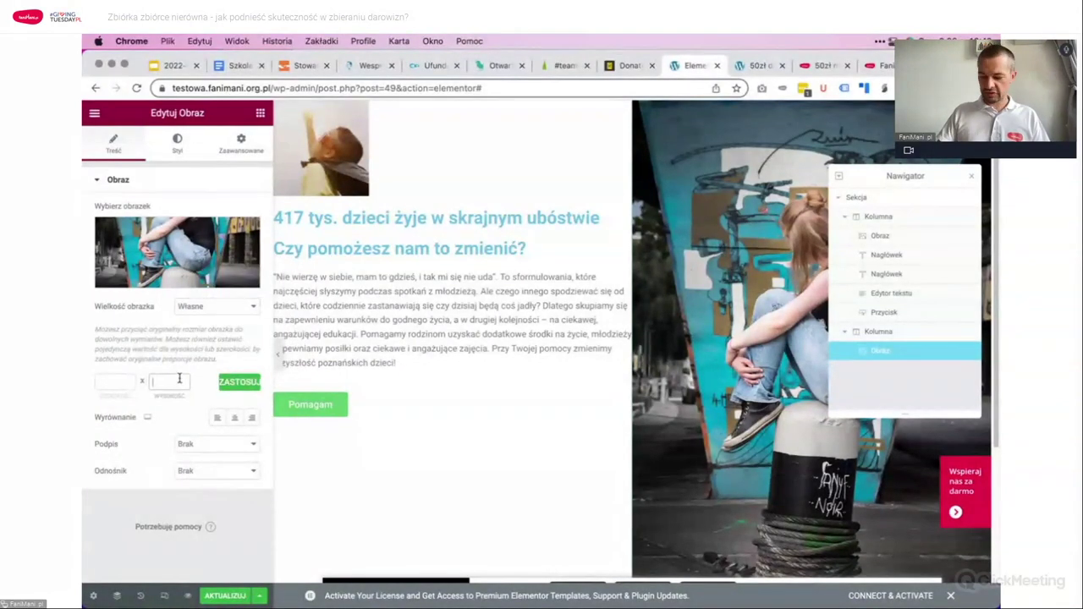
type("800")
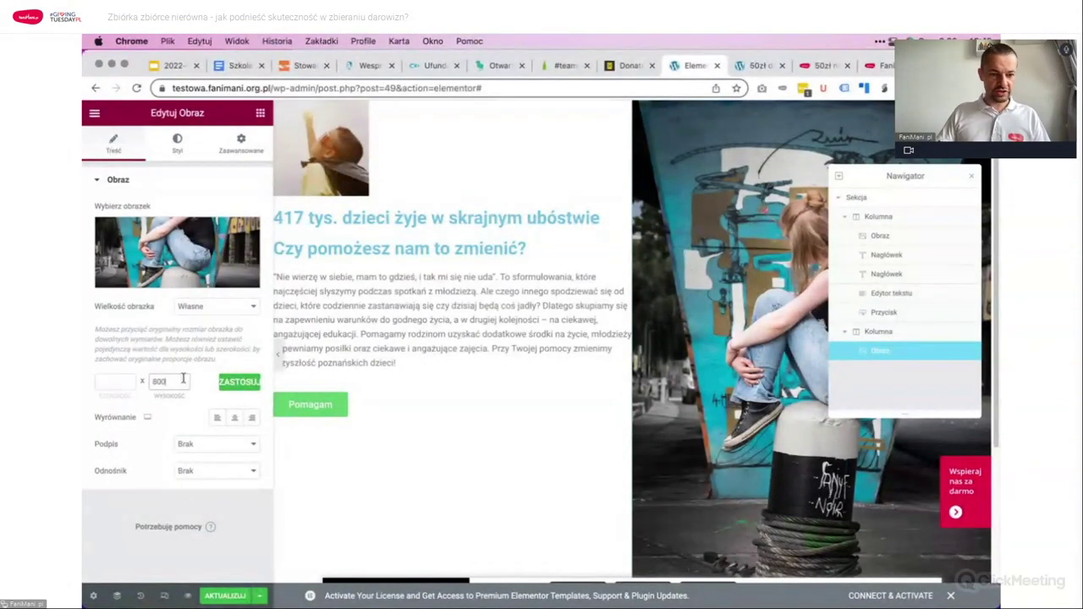
left_click(239, 383)
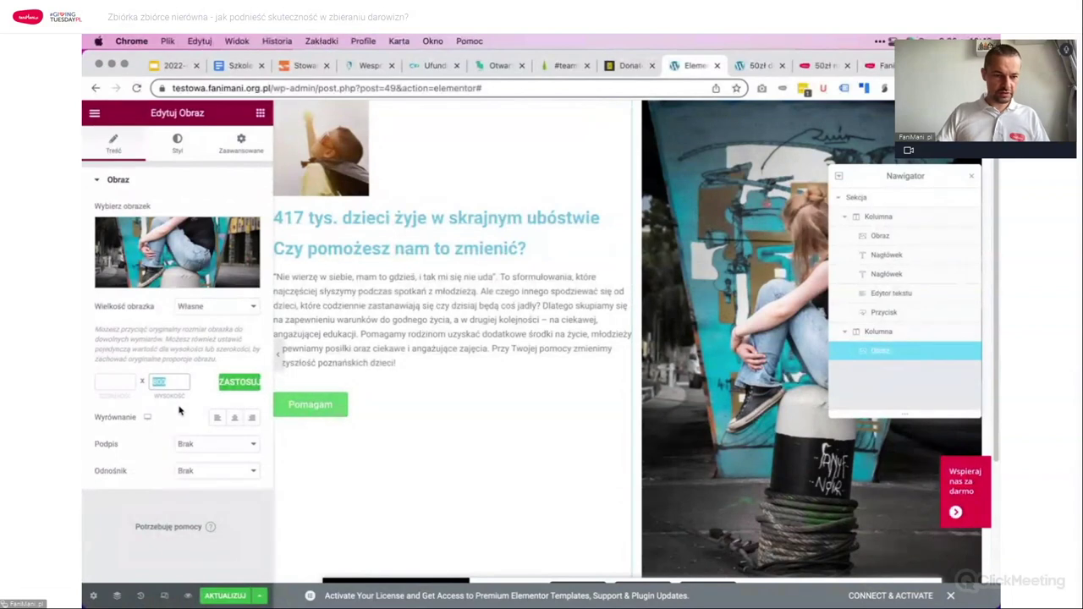
Step: Set the sitting girl image's custom size to 400 x 600 and apply it
left_click(214, 307)
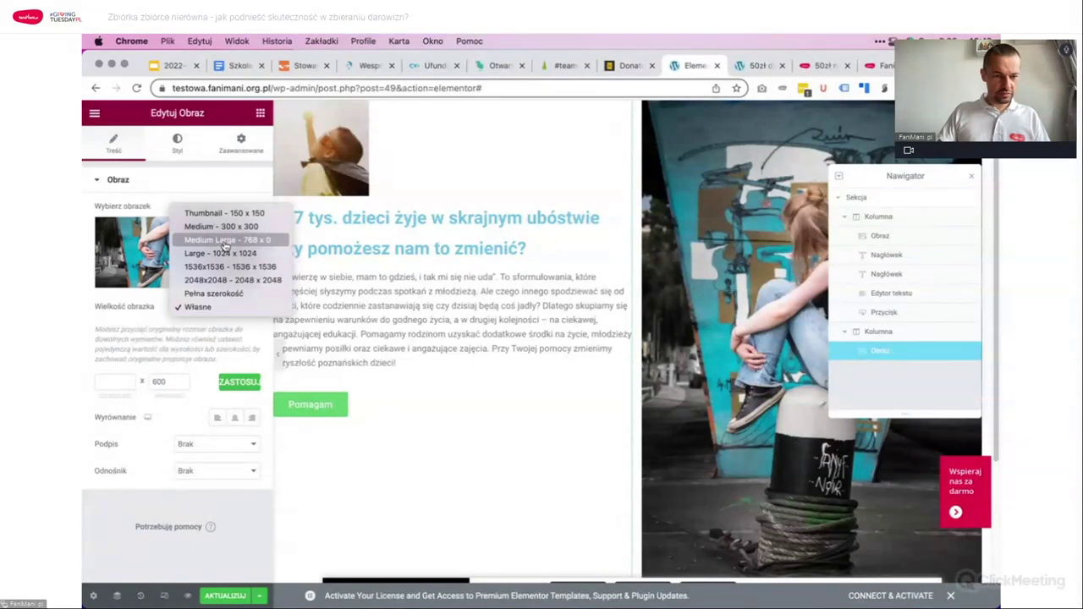
left_click(115, 381)
type("400")
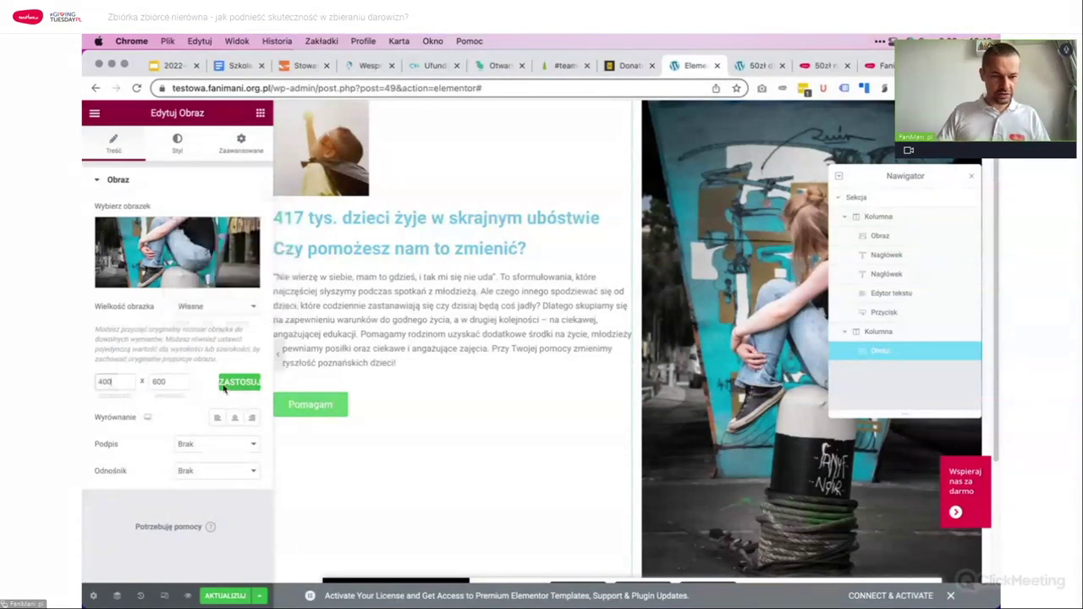
left_click(225, 388)
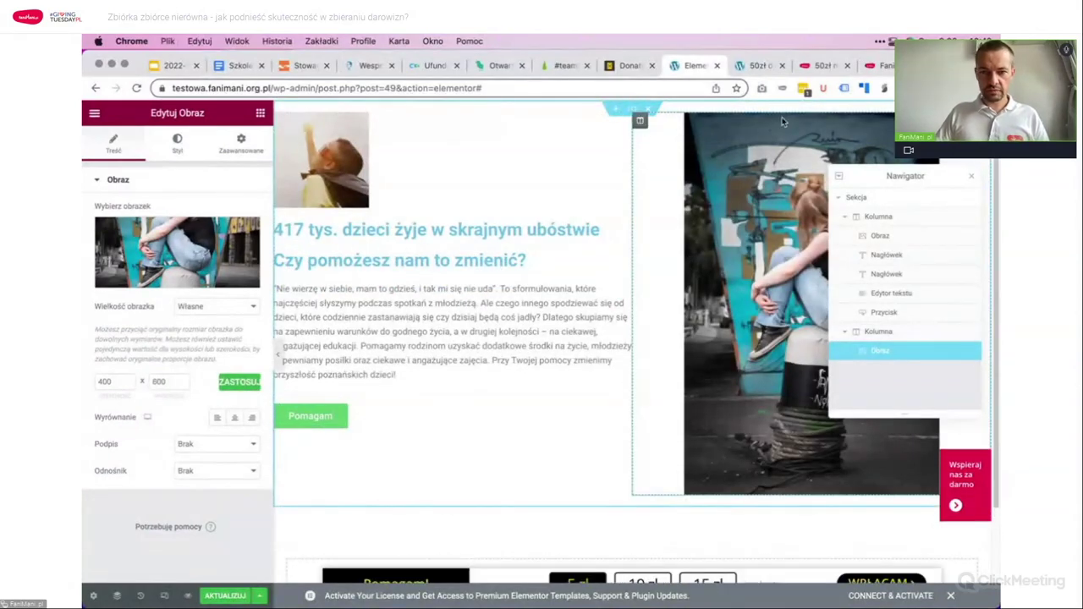
Step: Set the second column's vertical alignment to Na górze and check the section's margin settings
left_click(640, 120)
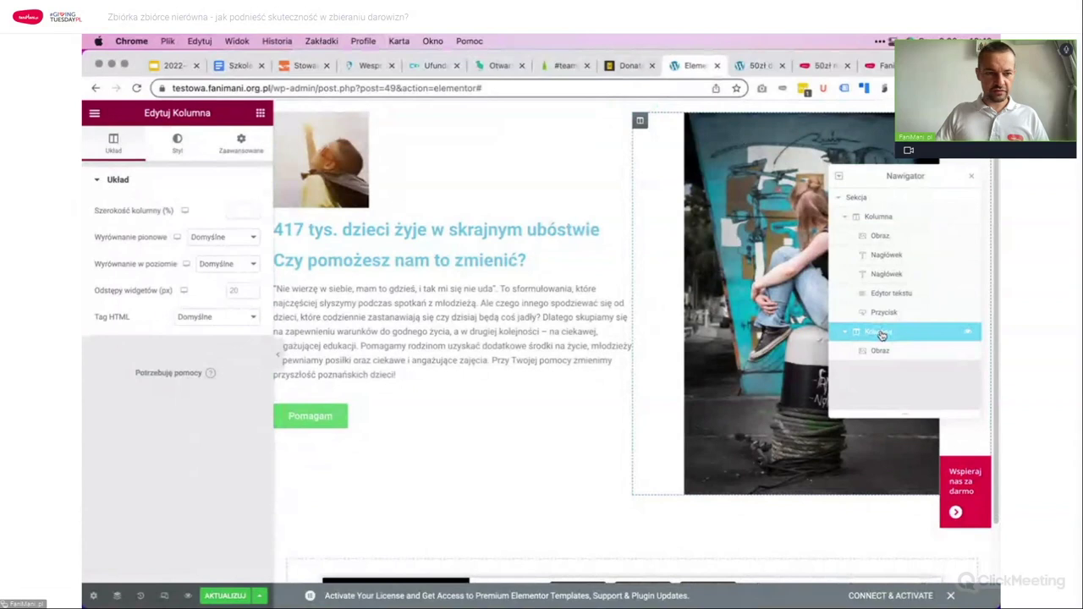
left_click(222, 238)
left_click(217, 253)
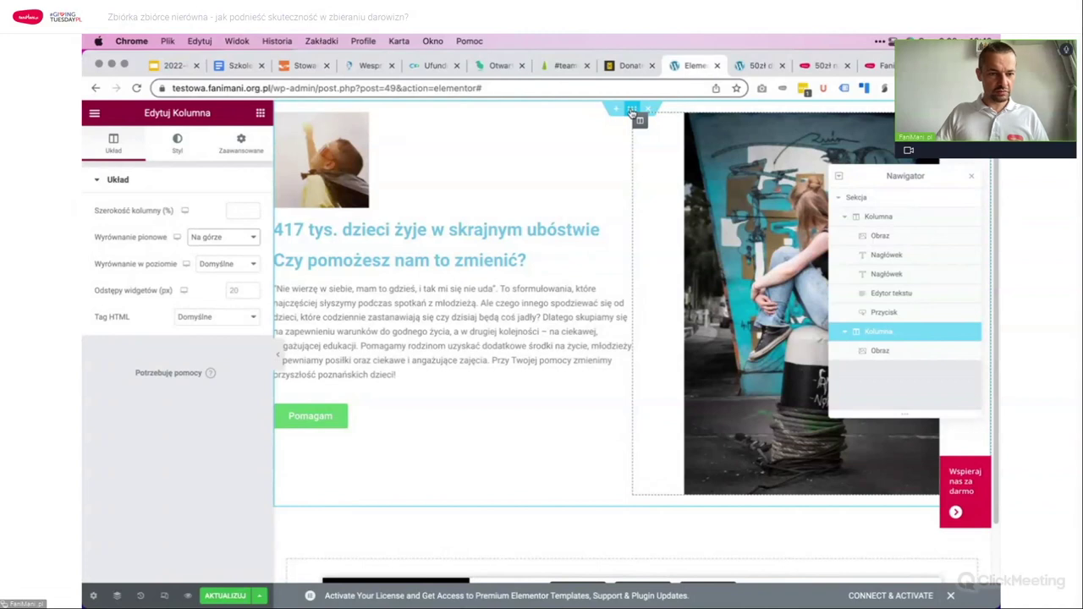
left_click(632, 110)
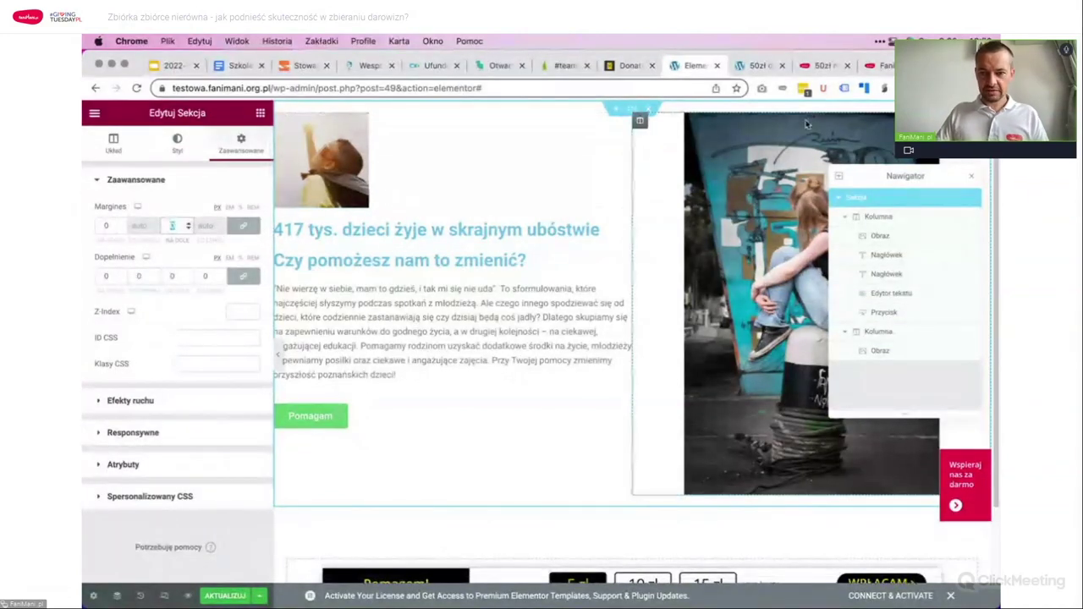
left_click(640, 121)
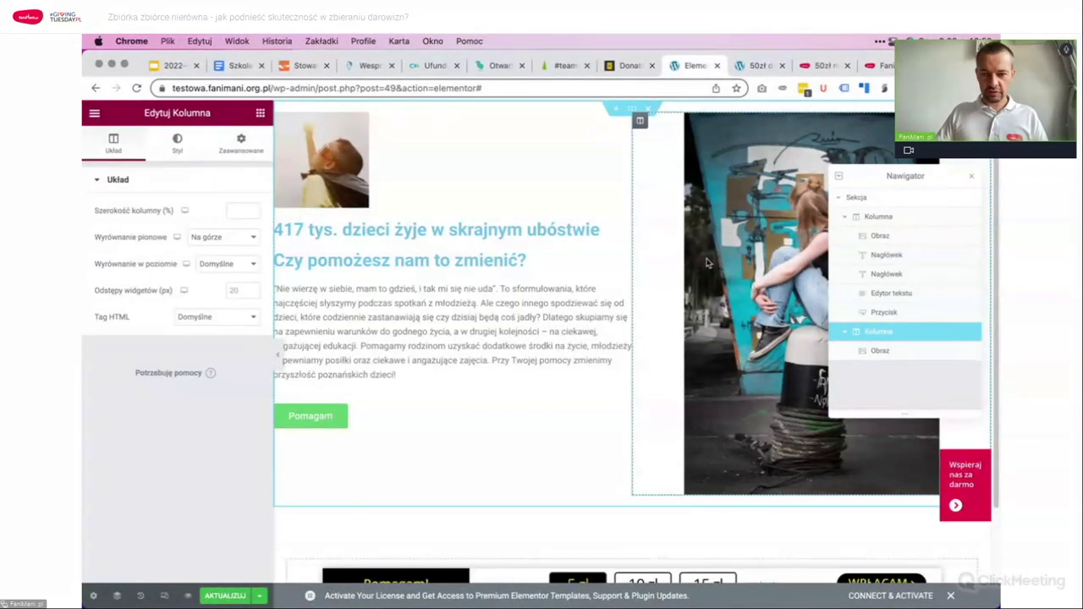
Step: Copy the question "Czy potrafisz się skupić gdy burczy Ci w brzuchu?" from the campaign text in the Google Docs document
scroll(629, 512, "down", 3)
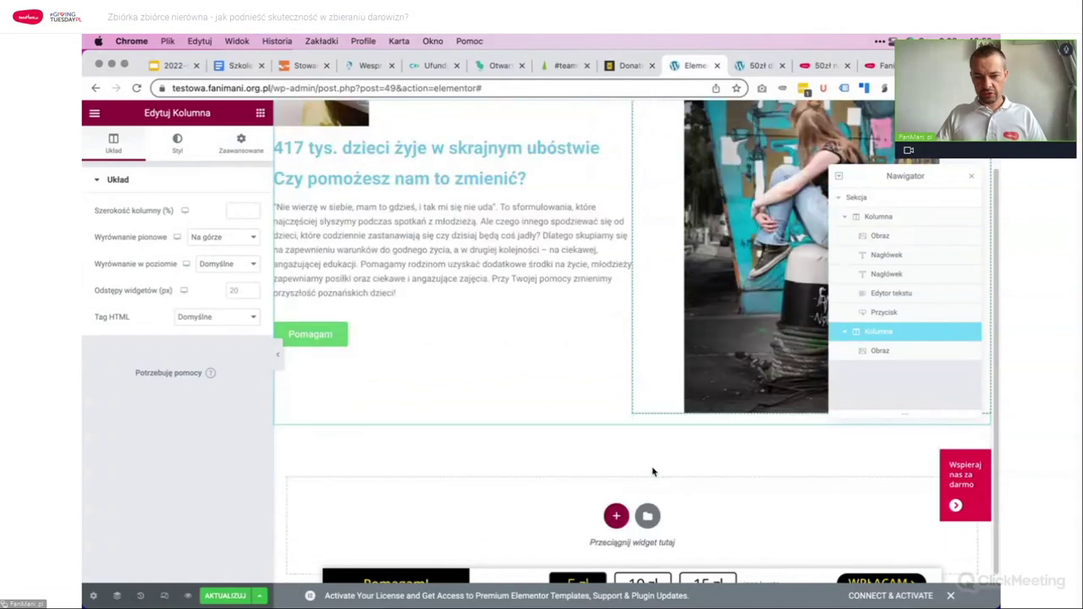
left_click(240, 65)
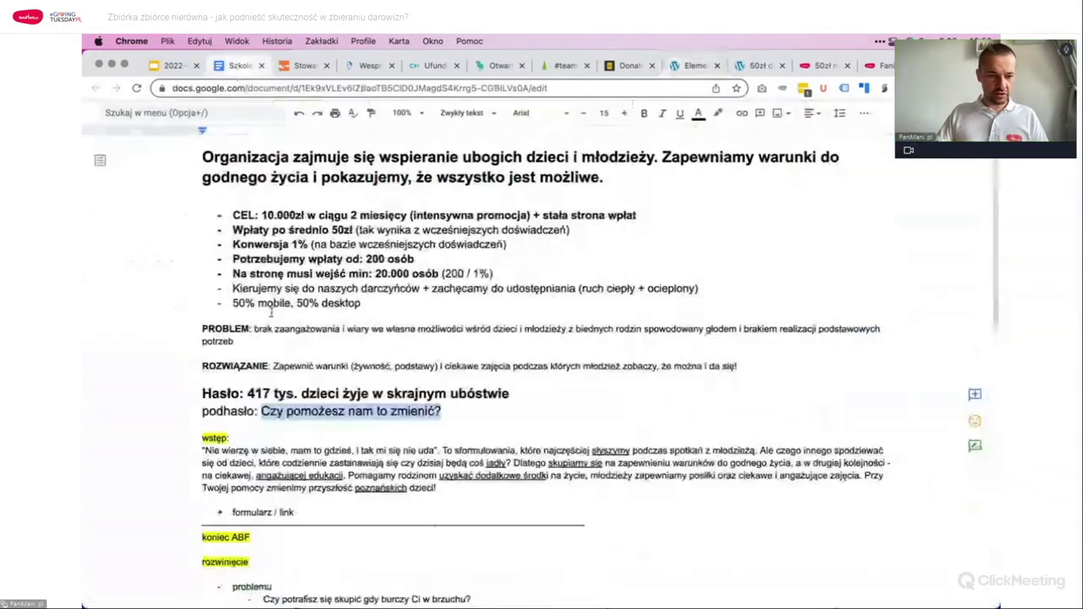
scroll(306, 354, "down", 5)
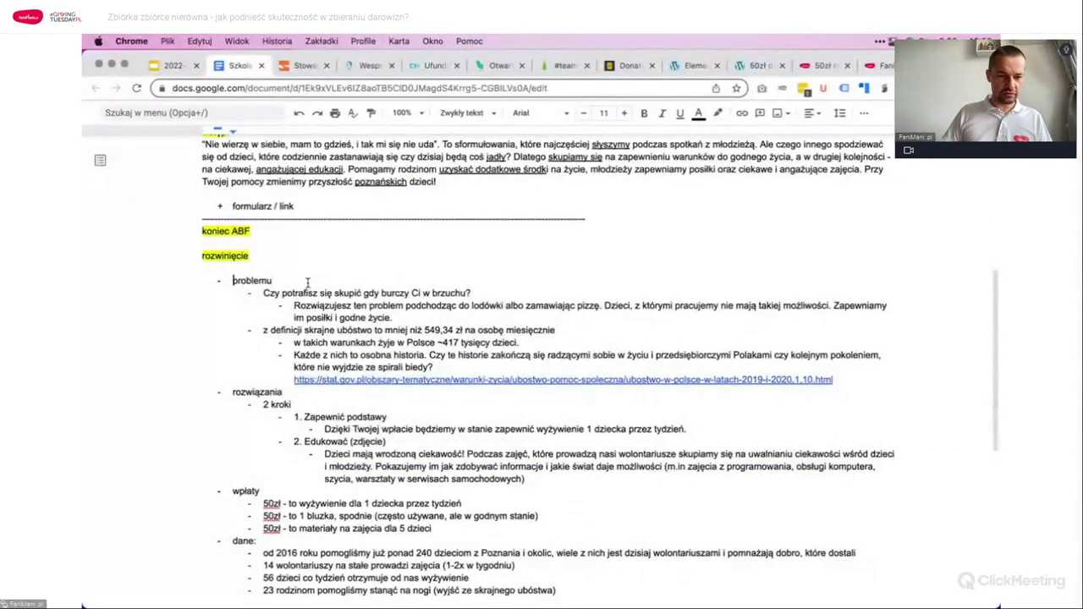
left_click(264, 293)
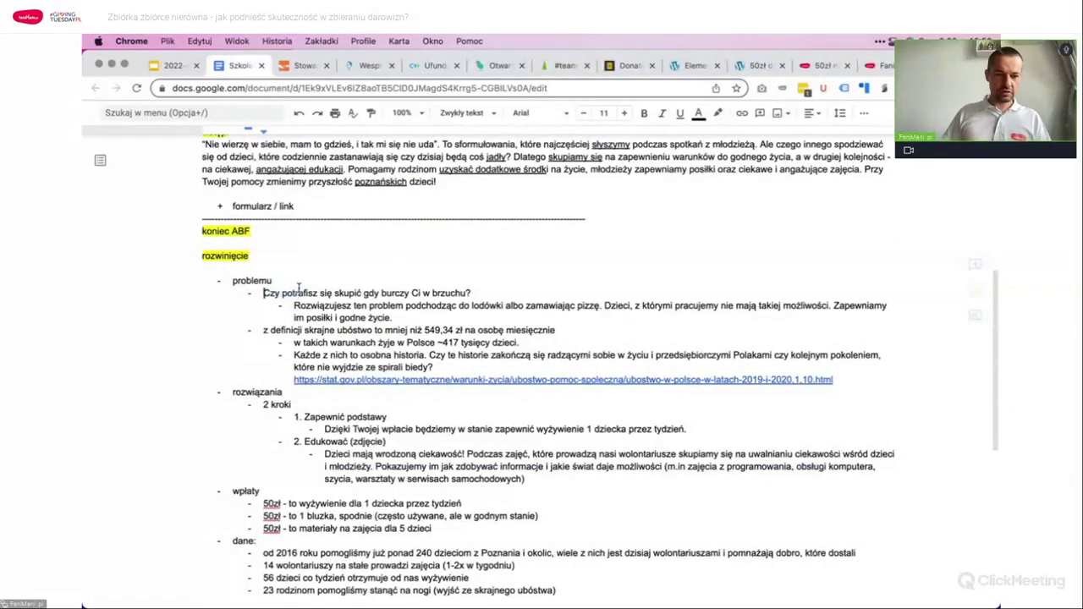
key("shift+End")
key("ctrl+c")
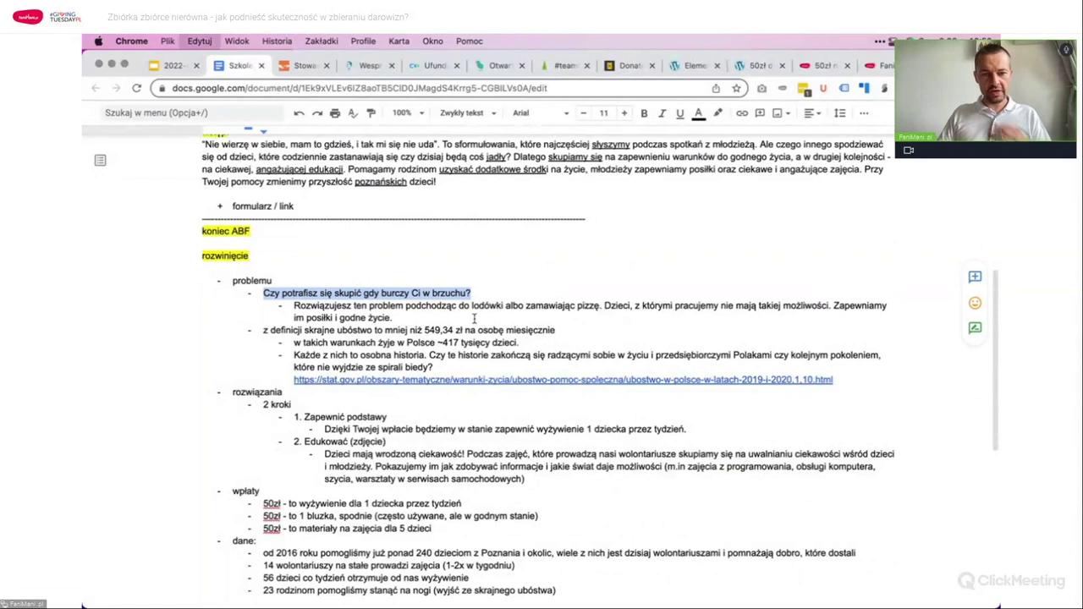
Step: Return to the Elementor page and add a section with two equal columns below the hero section
left_click(690, 65)
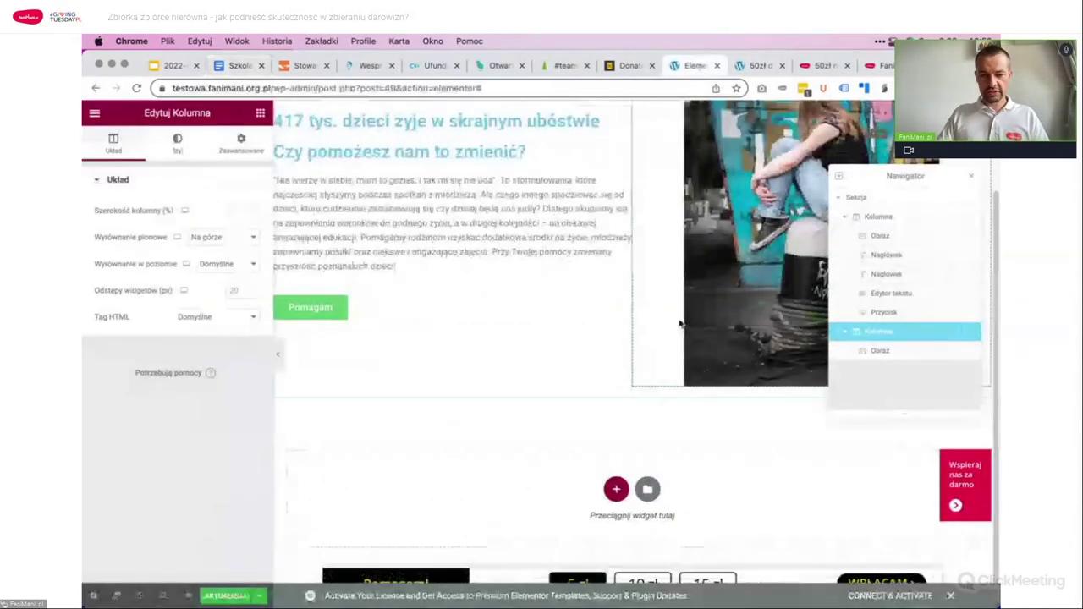
left_click(616, 501)
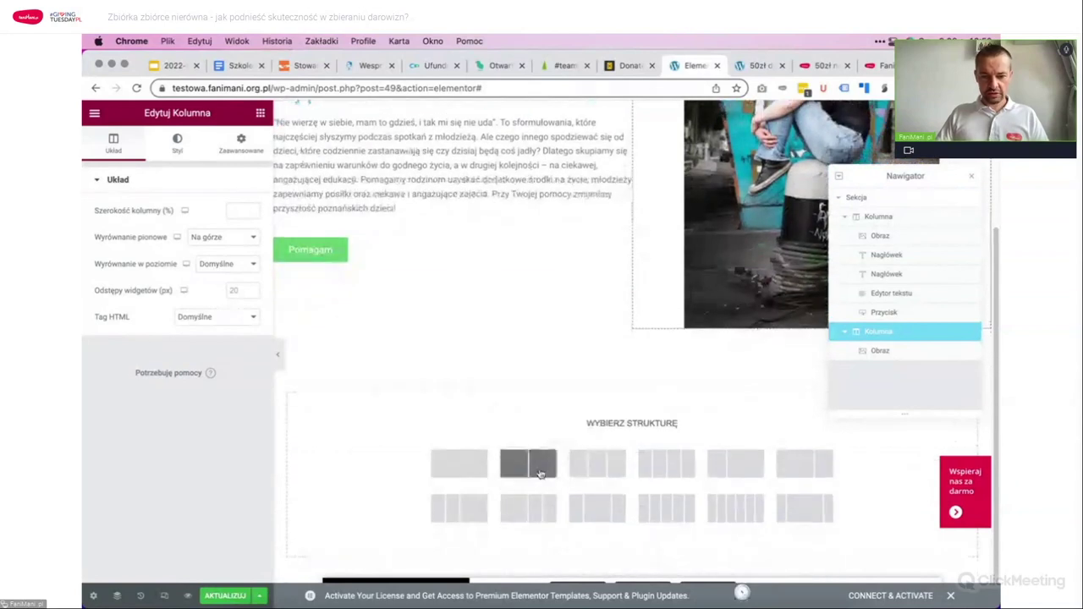
left_click(541, 471)
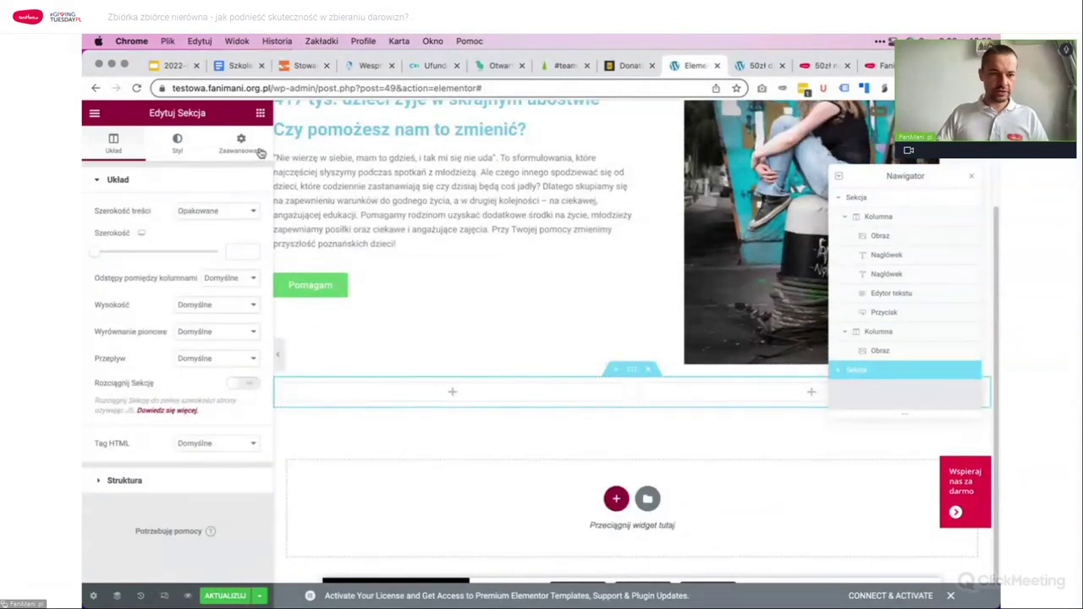
Step: Place a heading widget in the new section's first column with the text "Czy potrafisz się skupić gdy burczy Ci w brzuchu?"
left_click(260, 113)
left_click_drag(216, 262, 476, 402)
triple_click(173, 245)
key("ctrl+v")
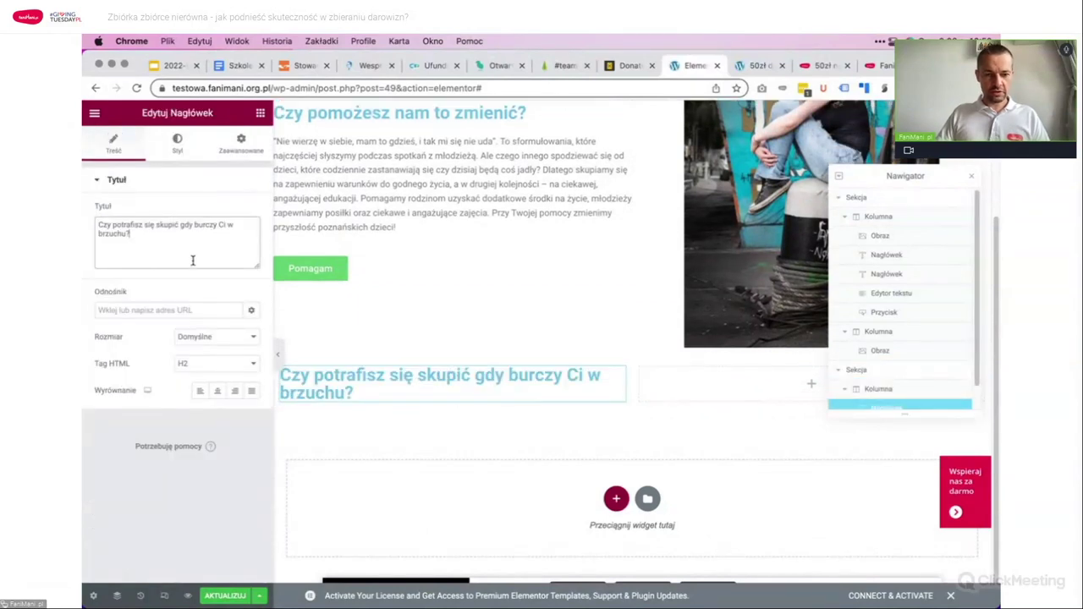
Step: Copy the paragraph beginning "Rozwiązujesz ten problem podchodząc do lodówki" from the Google Docs document
left_click(238, 65)
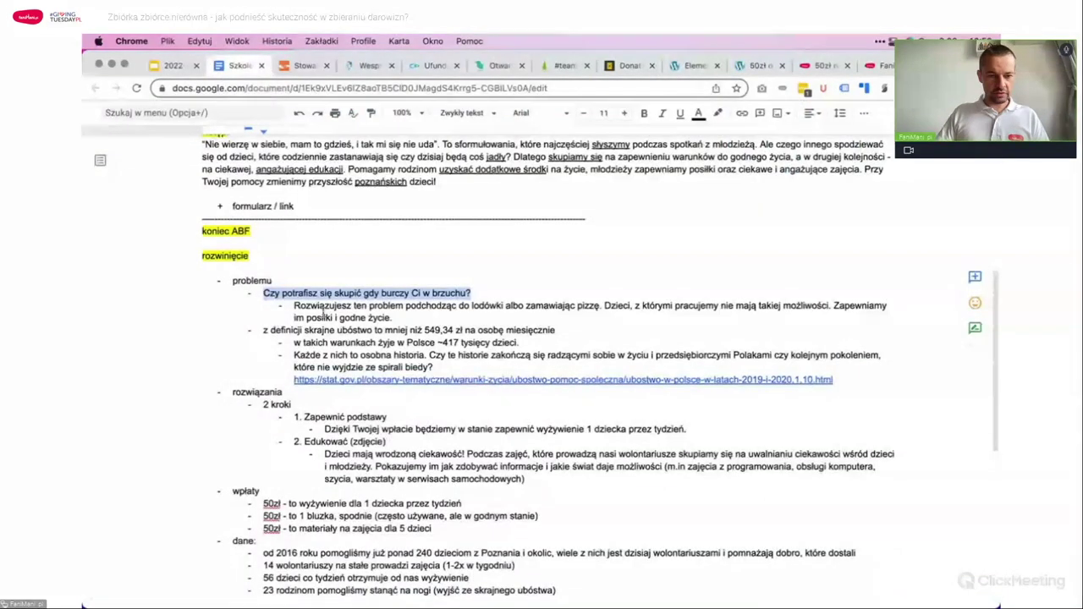
left_click_drag(295, 306, 511, 317)
key("ctrl+c")
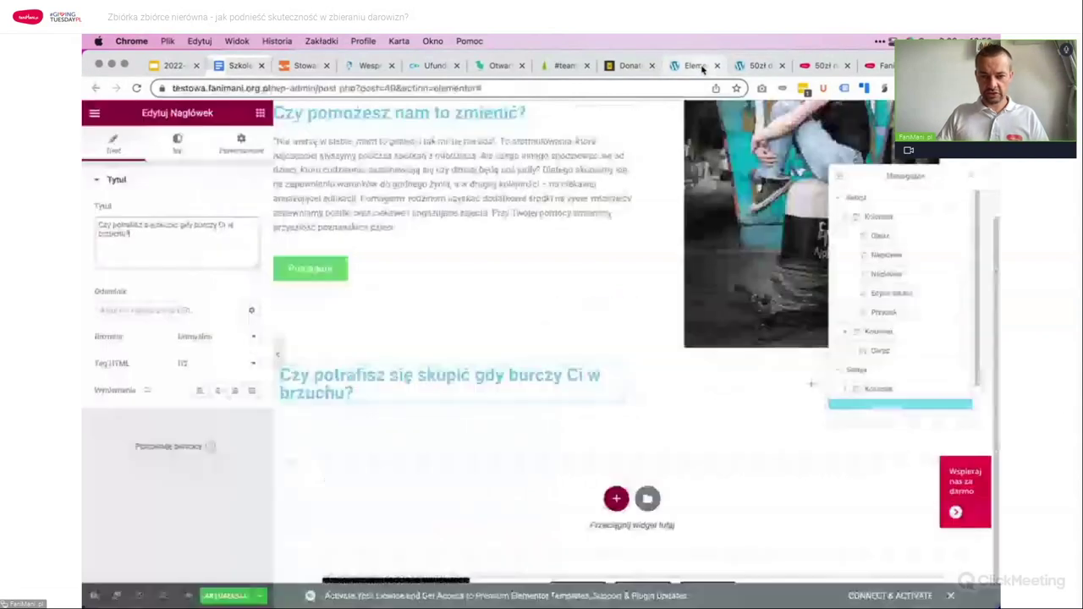
Step: Back in Elementor, place a text editor widget in the new section's second column and replace its content with the copied paragraph
left_click(703, 66)
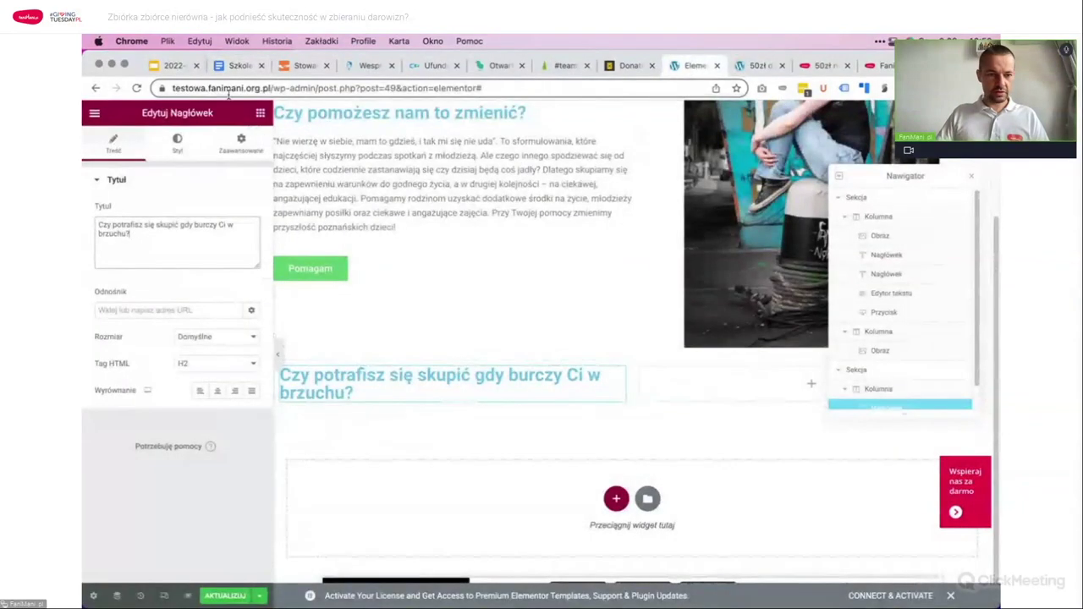
left_click(259, 113)
left_click_drag(223, 295, 763, 378)
left_click(198, 329)
key("ctrl+a")
key("ctrl+v")
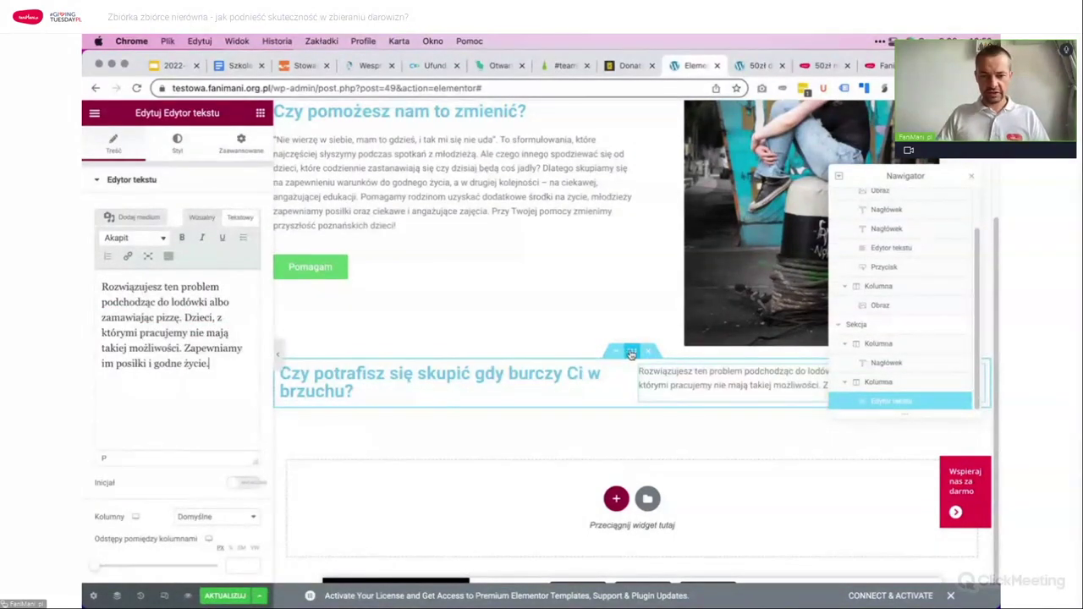
Step: Give the "Czy potrafisz się skupić" section a classic background in a very light grey
left_click(632, 352)
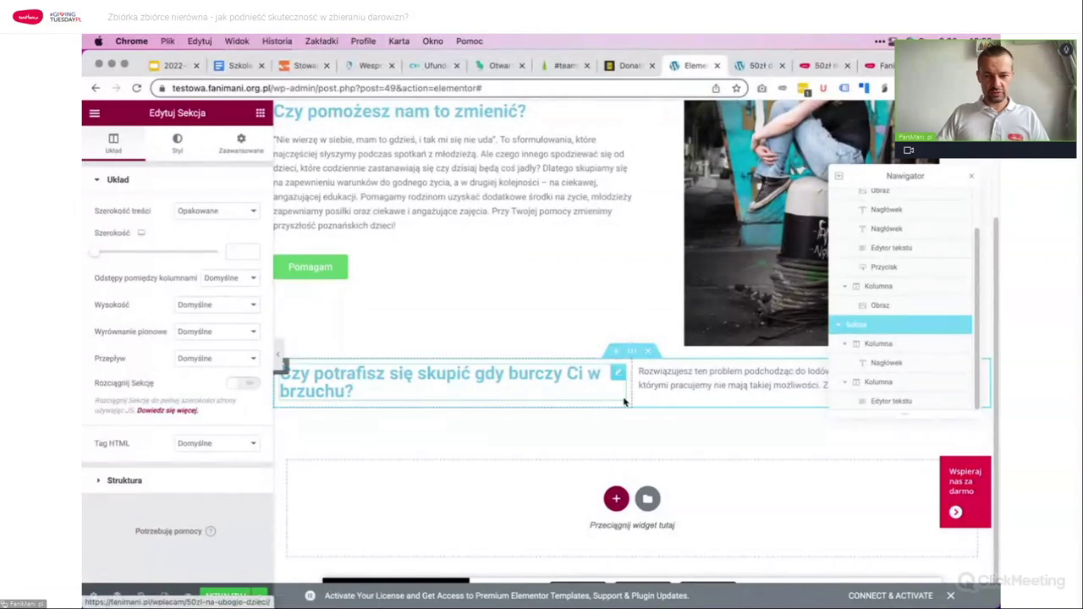
left_click(178, 142)
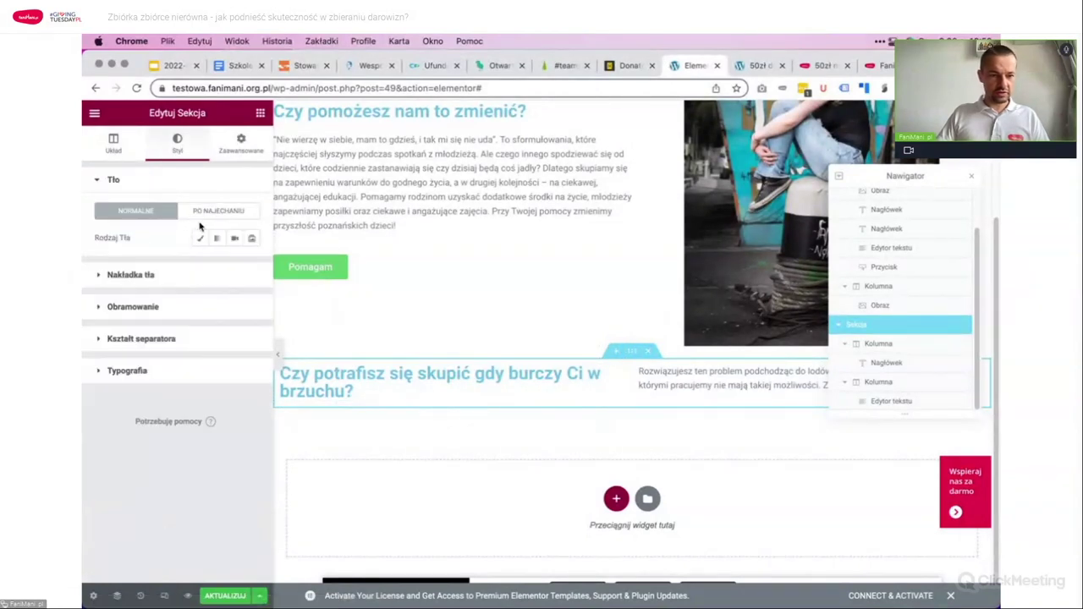
left_click(200, 238)
left_click(228, 267)
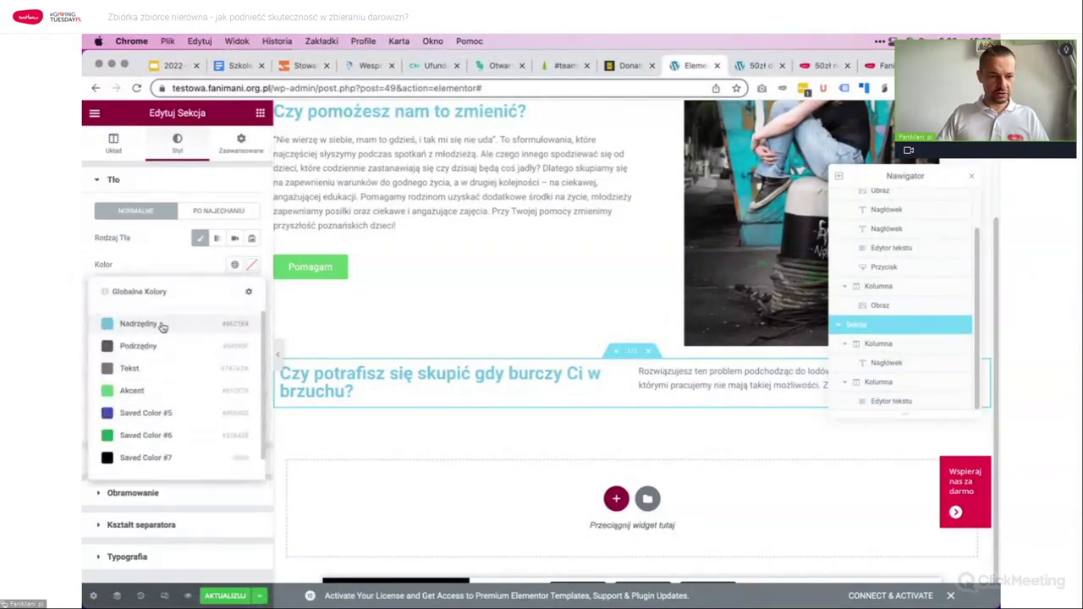
scroll(164, 370, "down", 1)
left_click(249, 275)
left_click(252, 266)
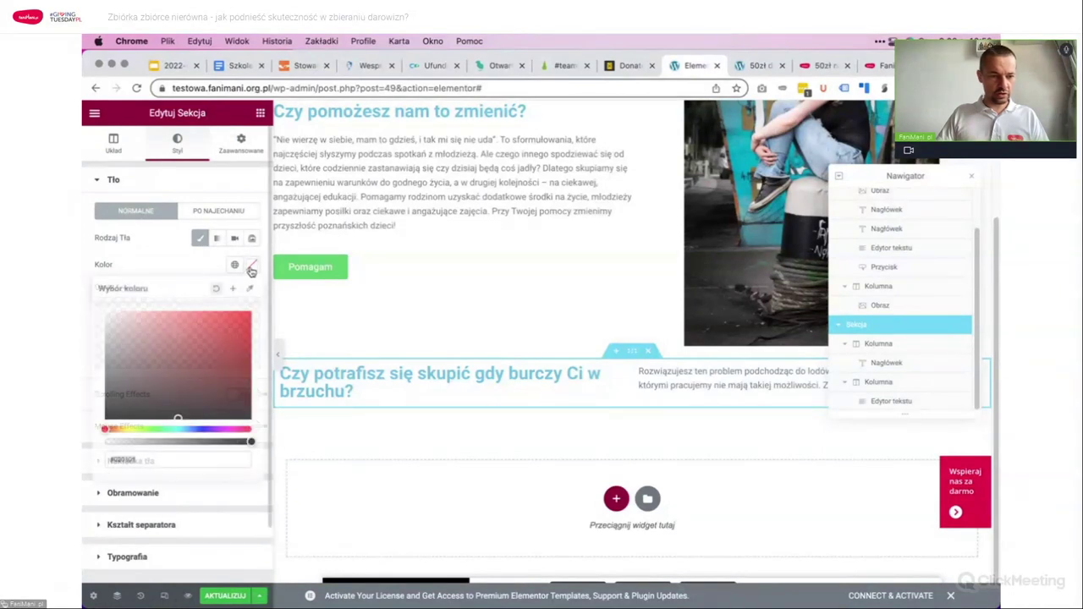
left_click_drag(160, 341, 89, 319)
left_click(194, 270)
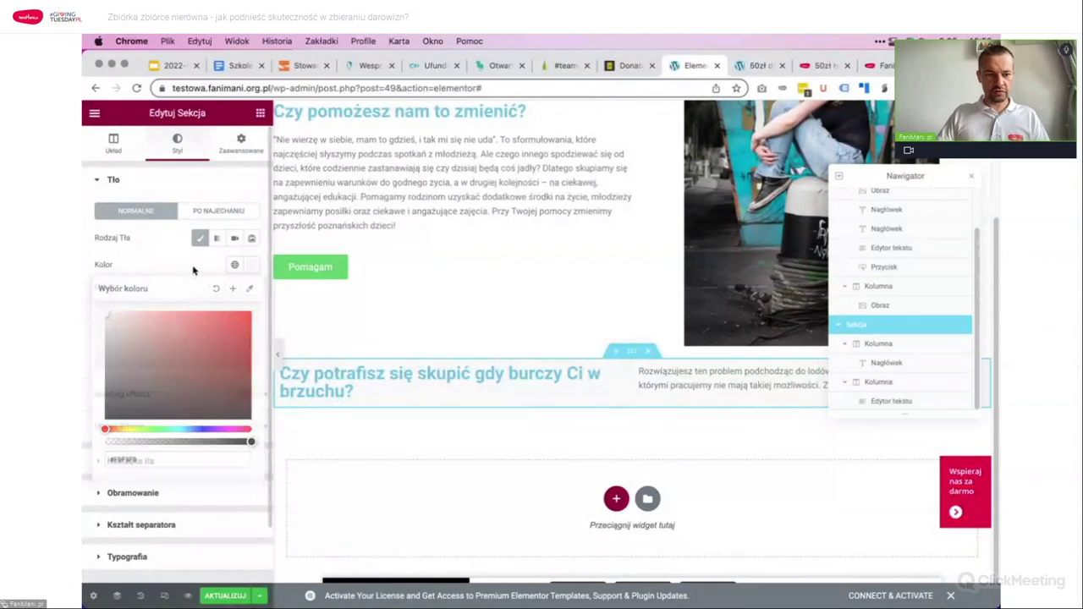
Step: Try 10% top and bottom margins on the "Czy potrafisz się skupić" section and undo them
left_click(237, 154)
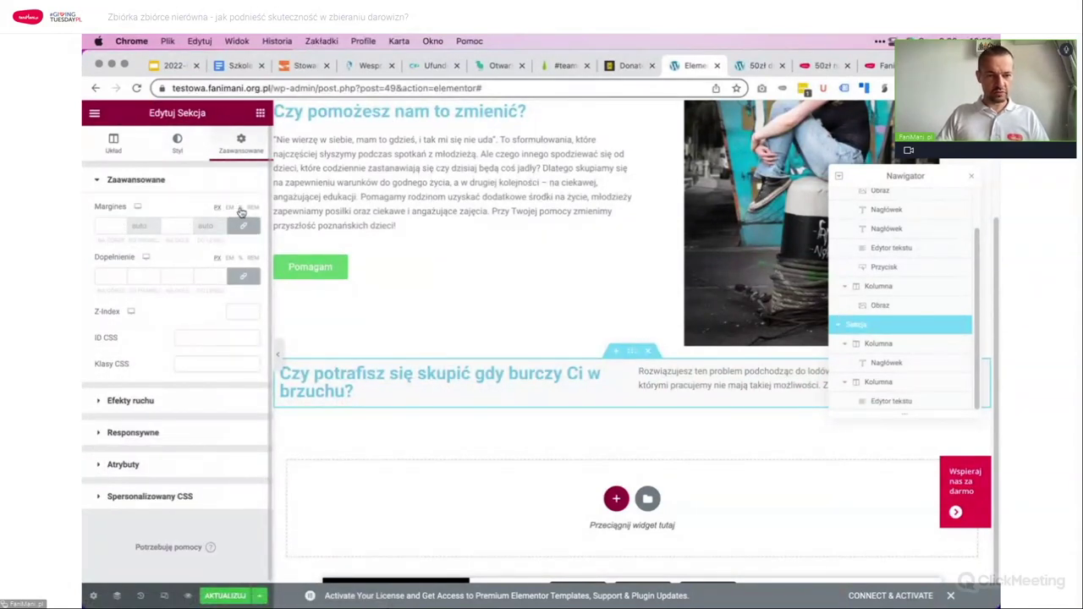
type("10")
left_click(173, 227)
type("10")
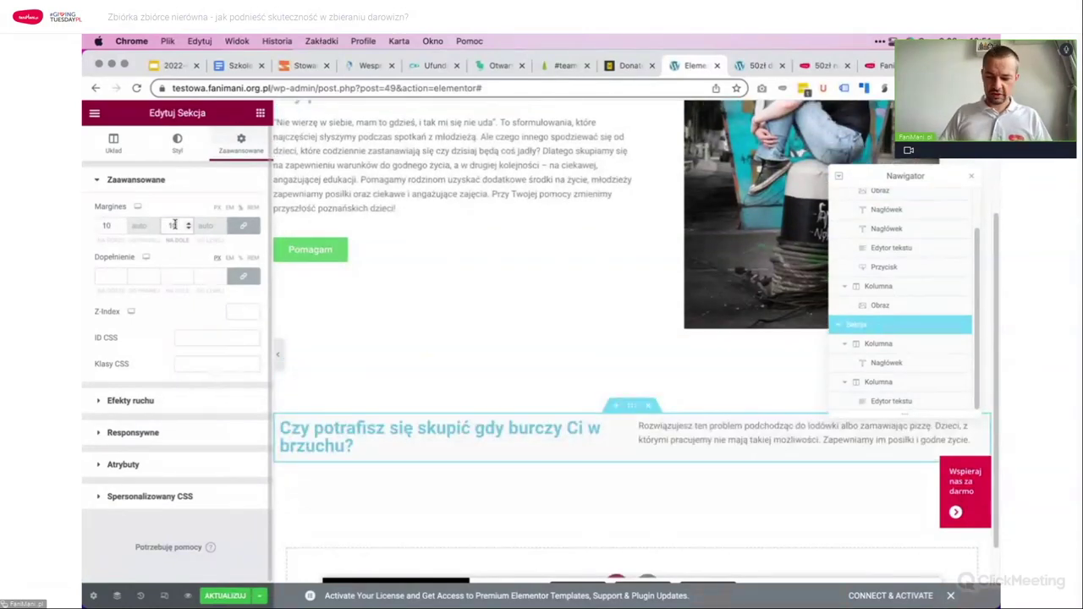
key("ctrl+z")
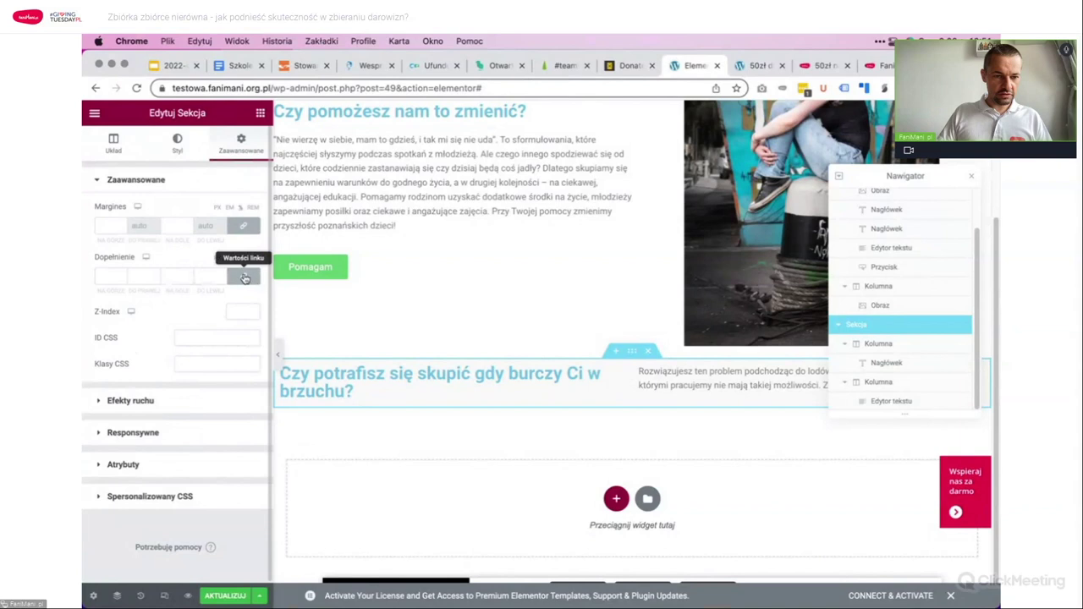
Step: Set the section's padding to 10% at the top and bottom and, with the values unlinked, 2% on the left and right
left_click(180, 276)
type("10")
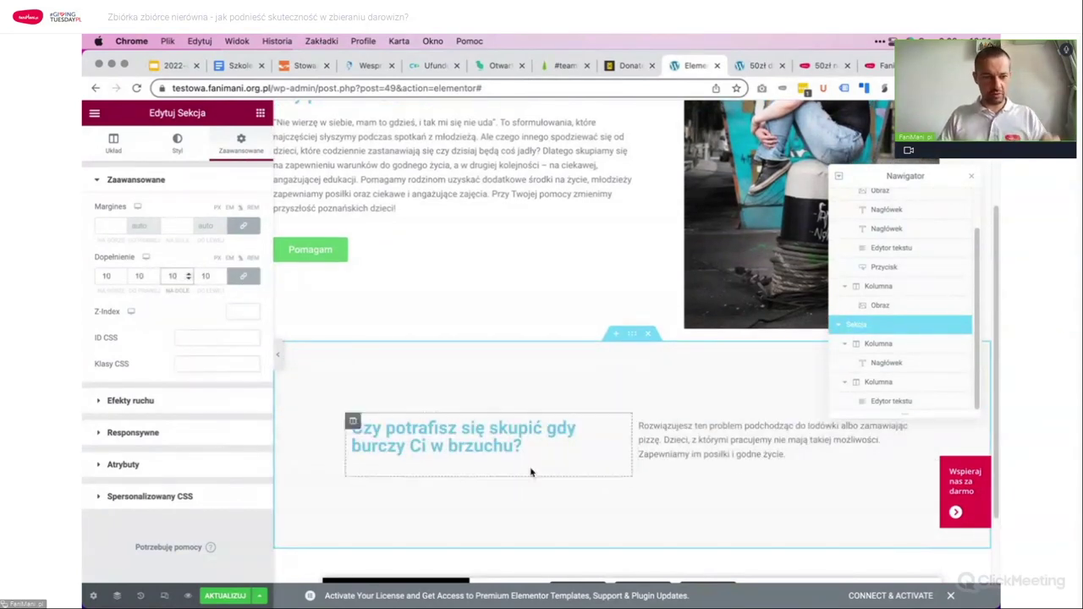
left_click(246, 280)
double_click(206, 276)
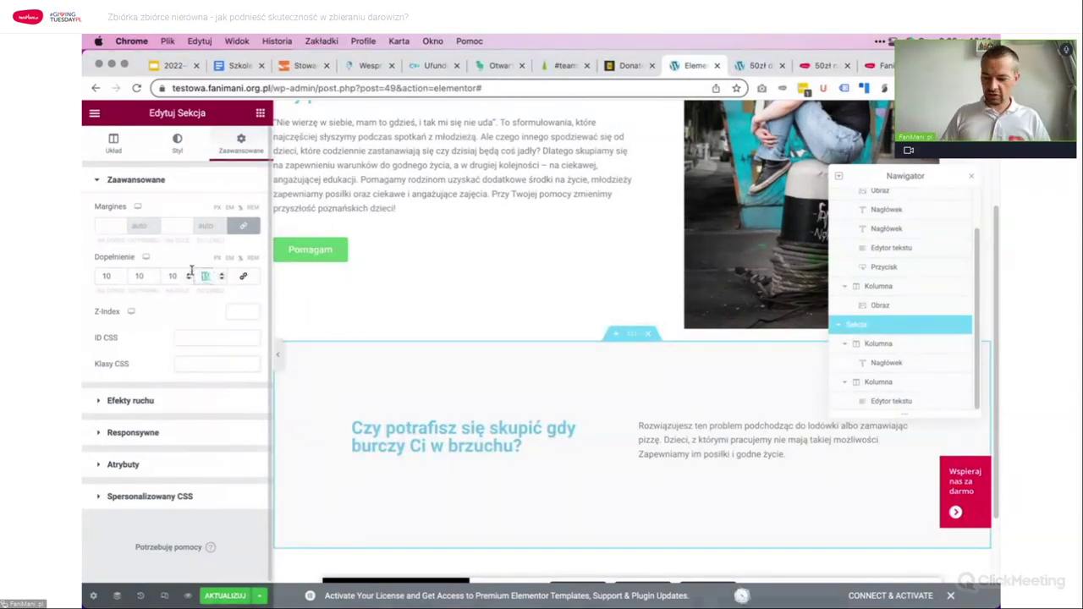
type("2")
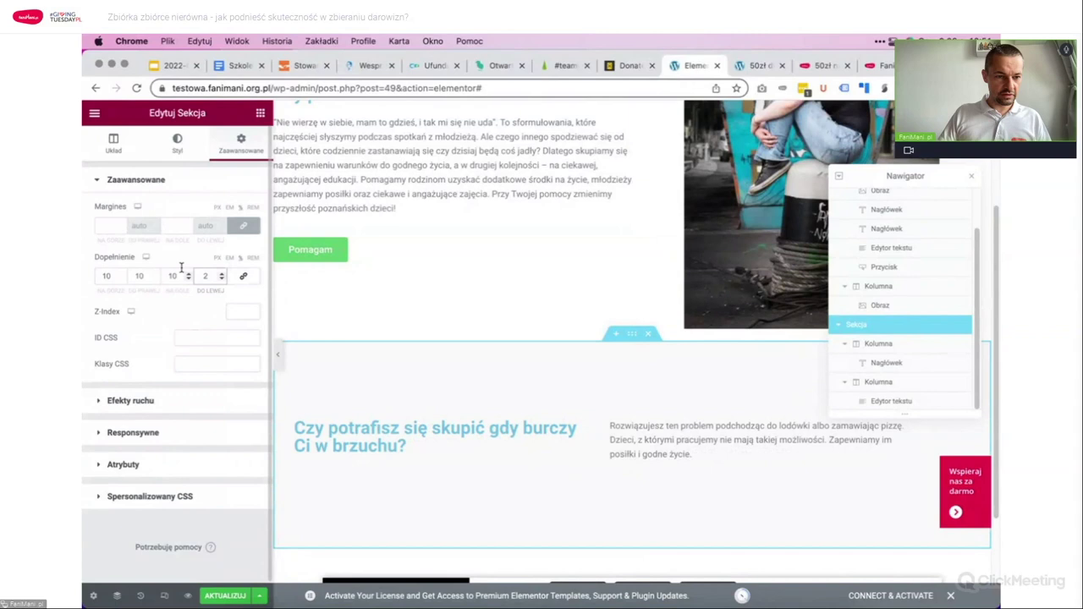
double_click(139, 276)
type("2")
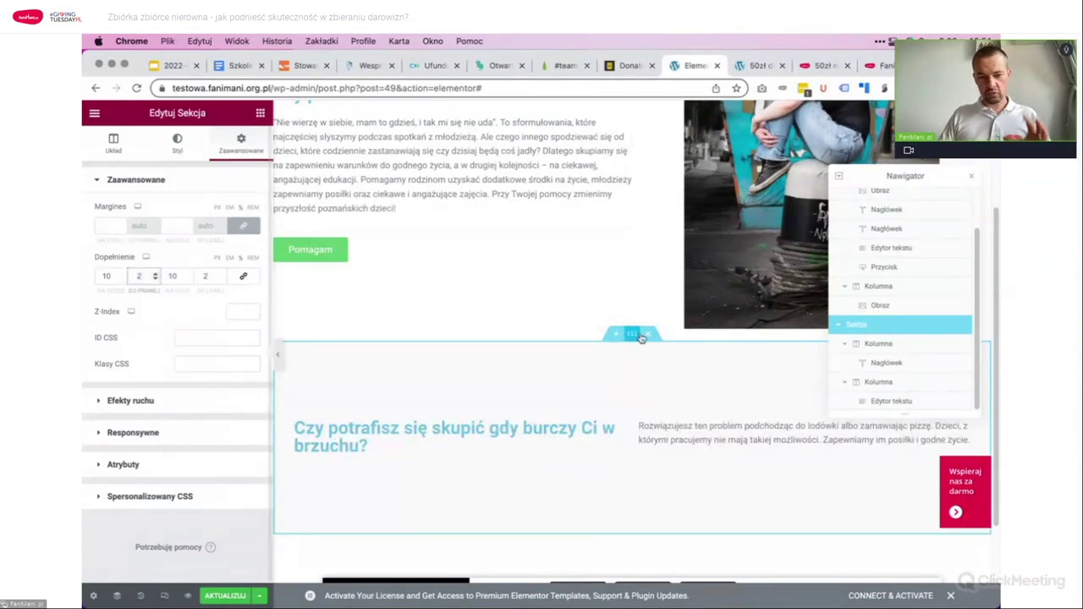
Step: Add a section with three equal columns below the grey section and open the widget list for its first column
scroll(634, 322, "down", 3)
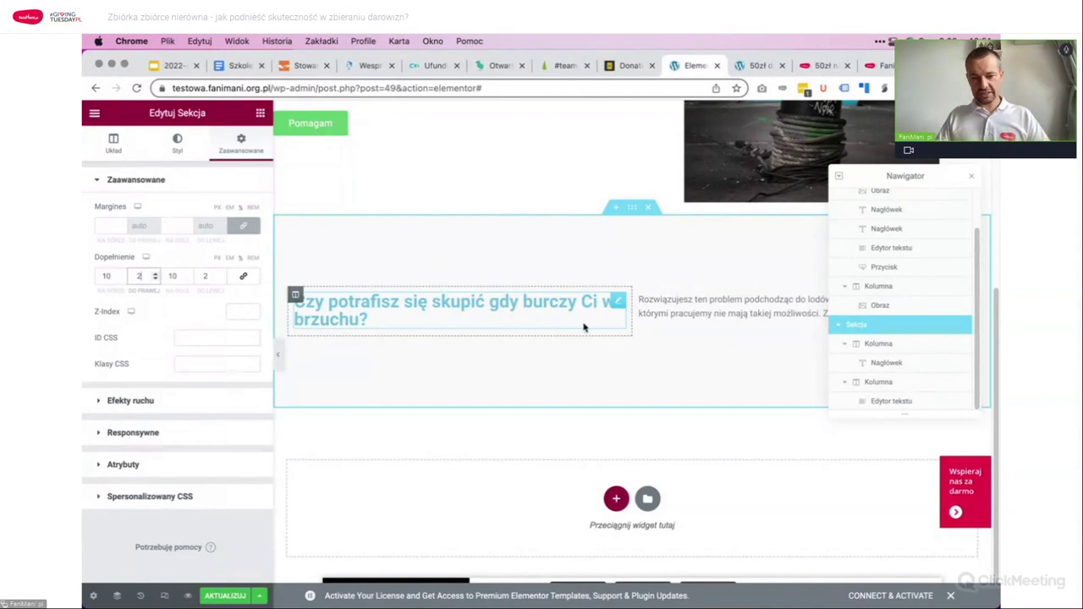
left_click(617, 500)
scroll(702, 465, "down", 2)
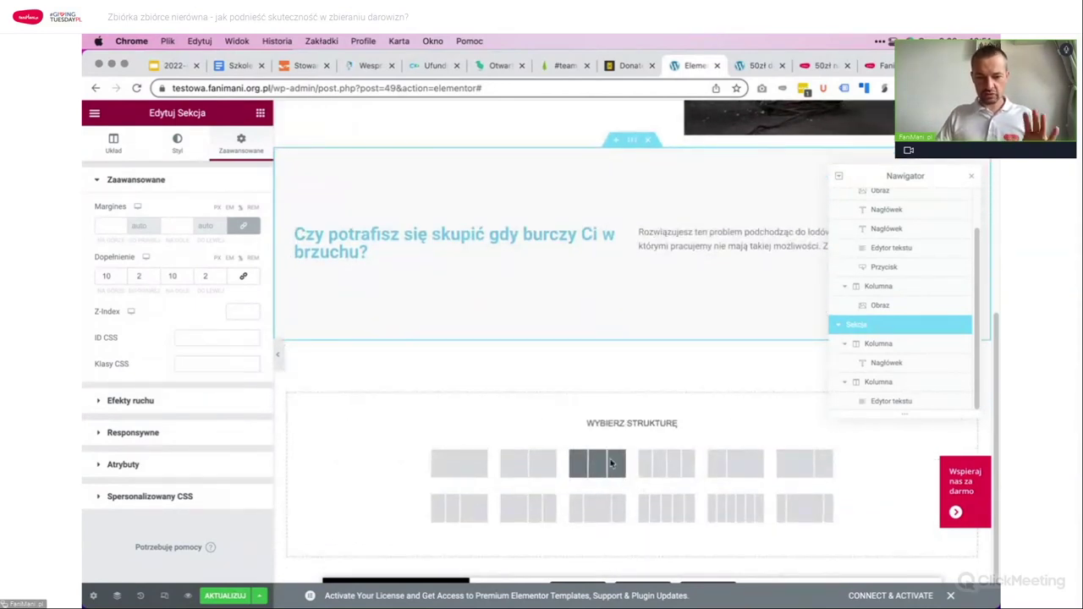
left_click(611, 463)
left_click(392, 392)
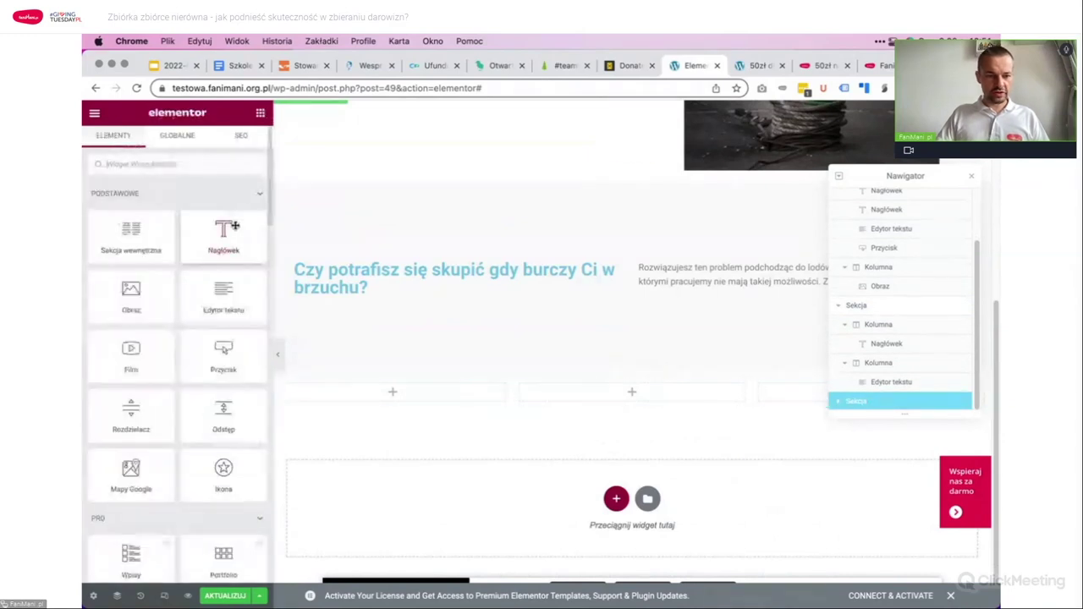
Step: Add an image widget to the middle column of the three-column section and insert boy-gd6a5b8723_1920.jpeg from the media library
left_click_drag(132, 292, 626, 399)
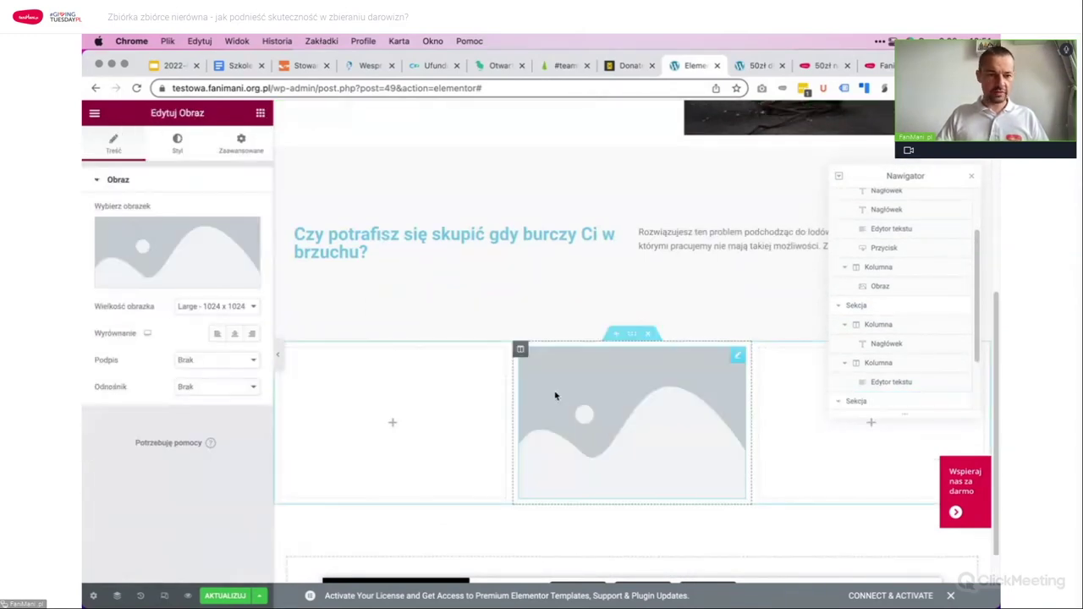
left_click(177, 277)
left_click(371, 266)
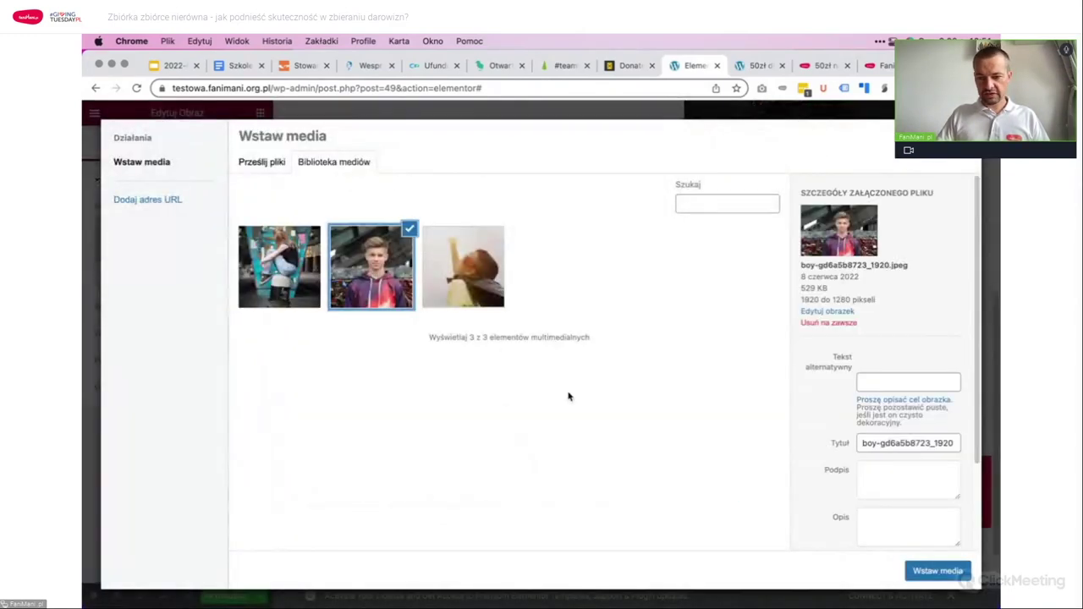
left_click(937, 572)
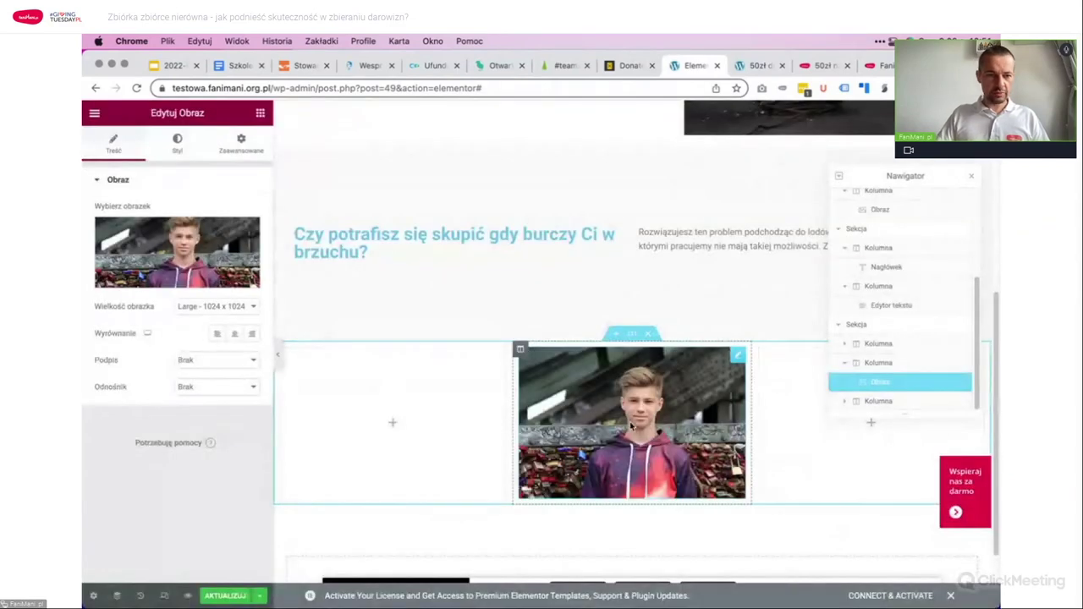
Step: Add a heading widget to the first column of the three-column section and set that column's vertical alignment to middle (Pośrodku)
left_click(392, 422)
left_click_drag(223, 237, 377, 406)
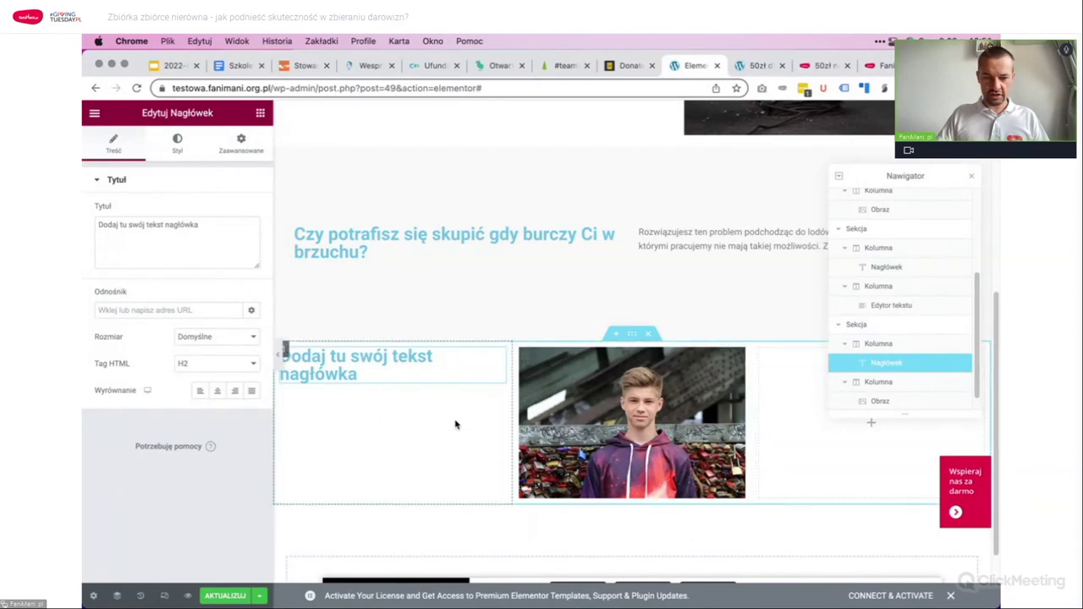
left_click(881, 345)
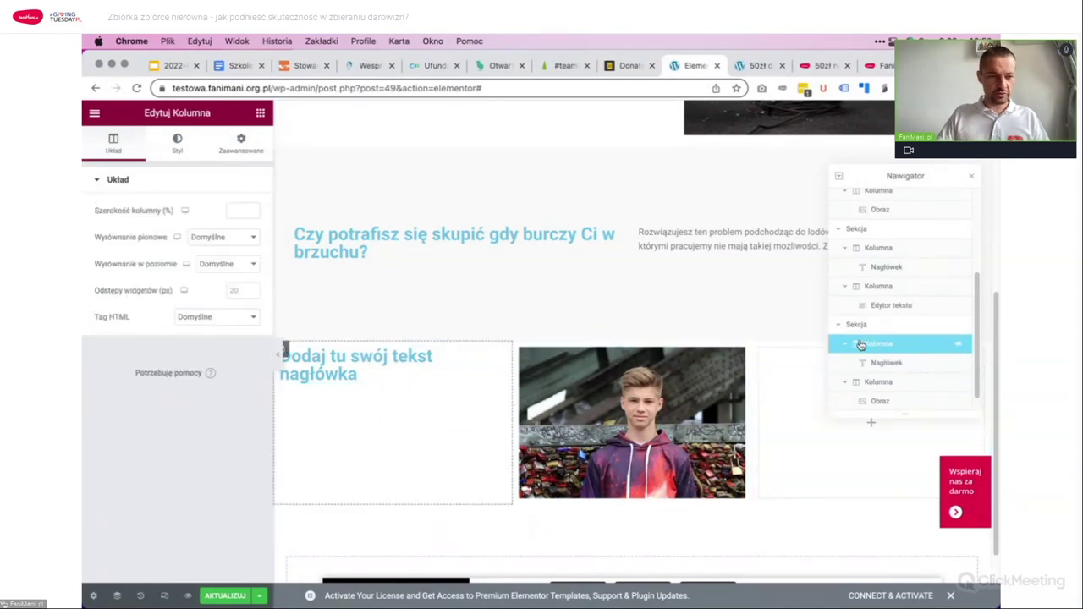
left_click(224, 237)
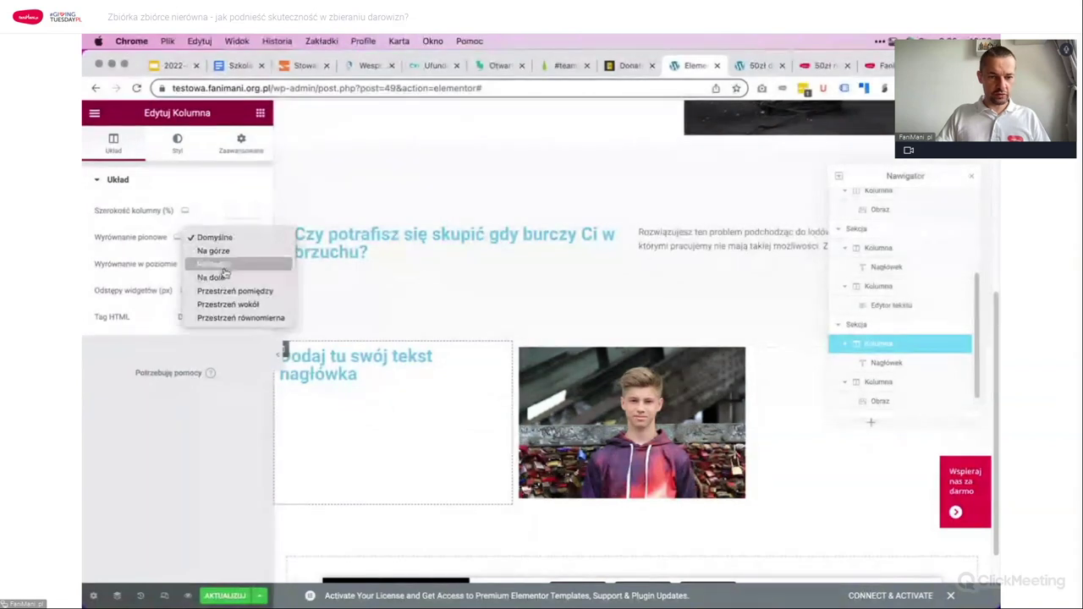
left_click(225, 269)
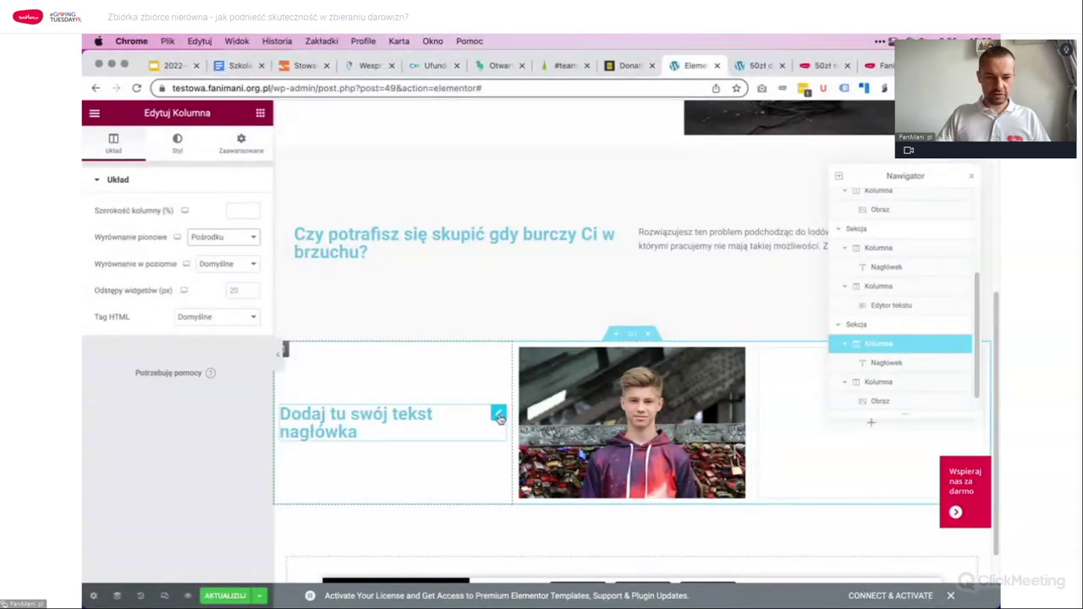
Step: Centre the new placeholder heading's text and right-align the "Czy potrafisz się skupić gdy burczy Ci w brzuchu?" heading
left_click(499, 416)
left_click(217, 391)
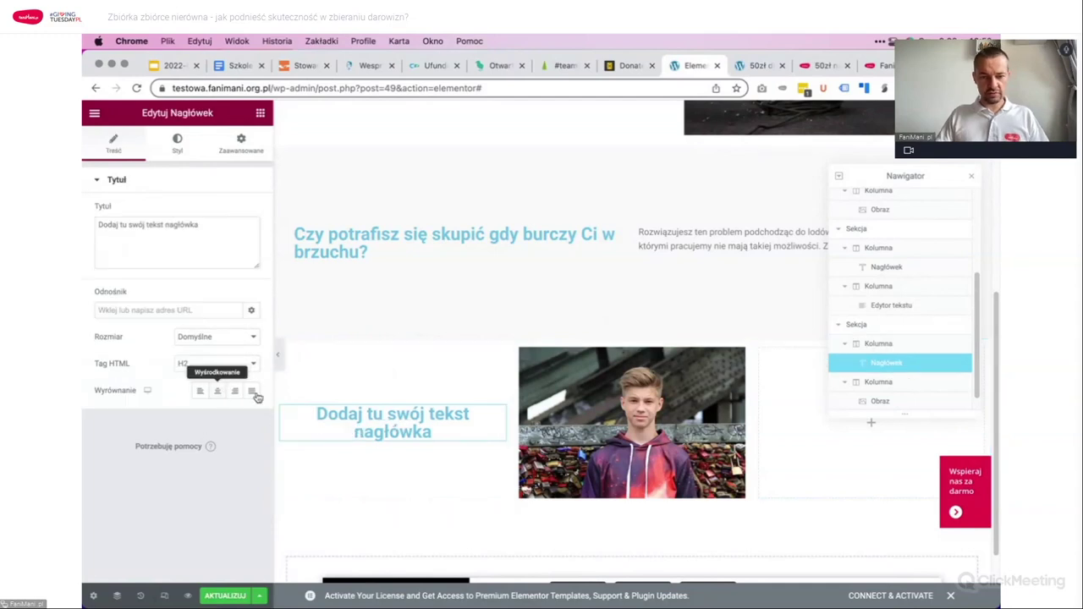
left_click(620, 227)
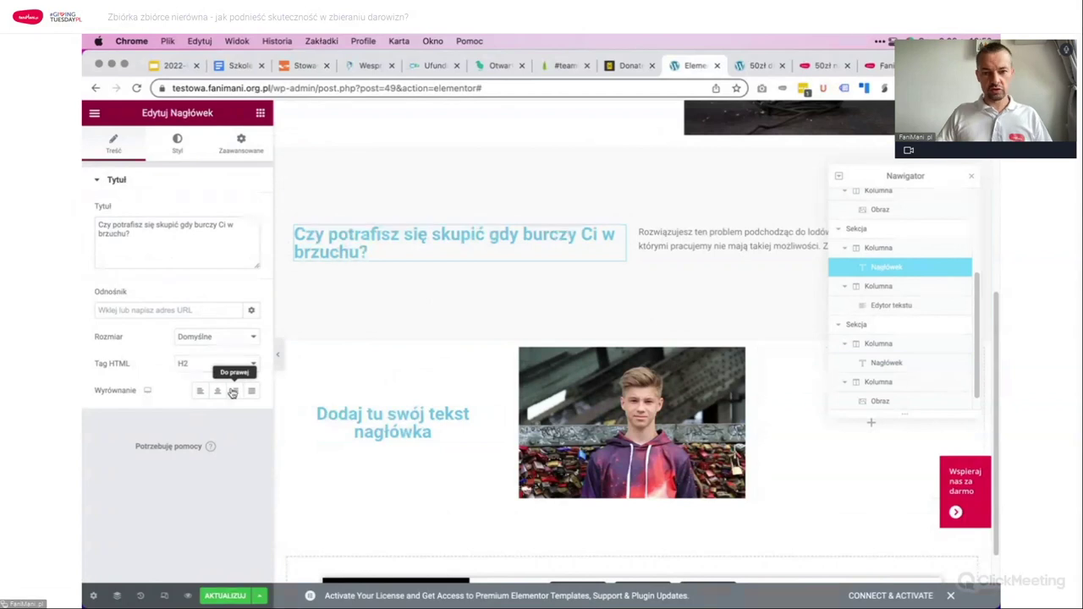
left_click(232, 391)
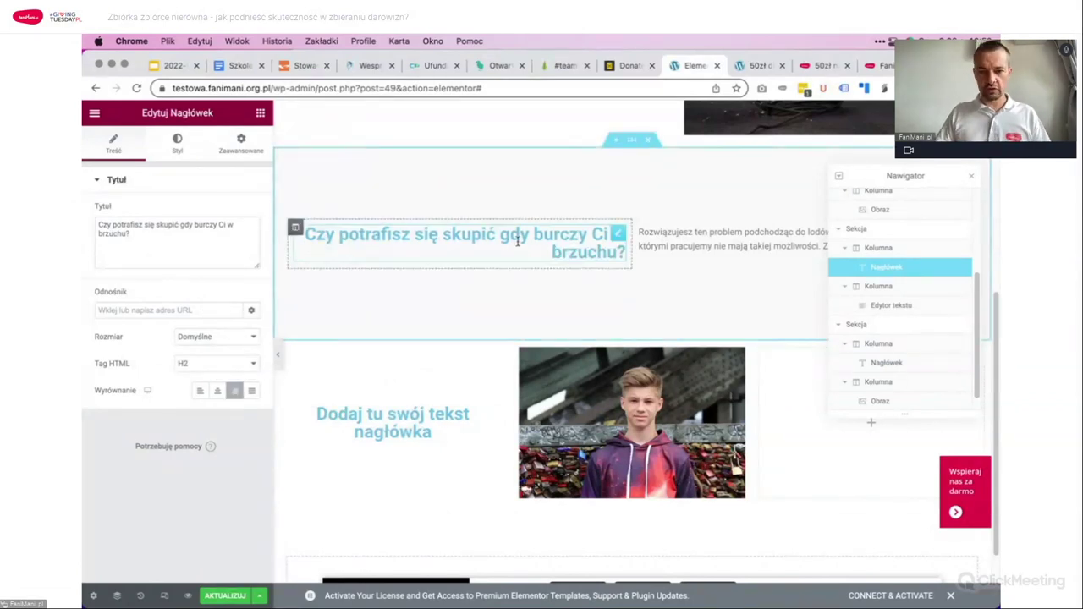
Step: Set the font size of the hero heading "417 tys. dzieci żyje w skrajnym ubóstwie" to 45 px
scroll(699, 229, "up", 5)
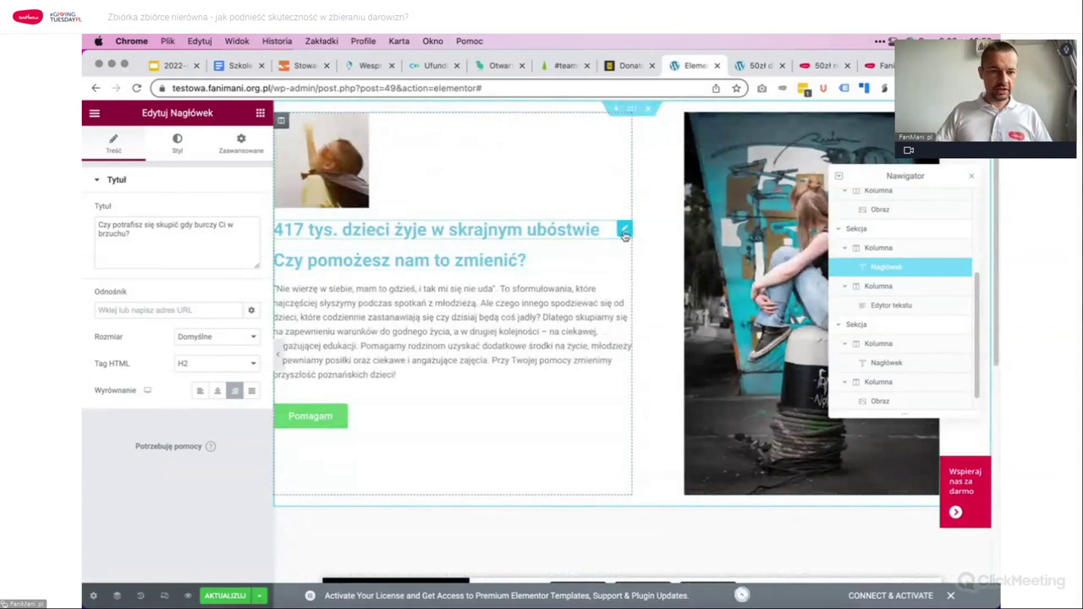
left_click(625, 233)
left_click(177, 142)
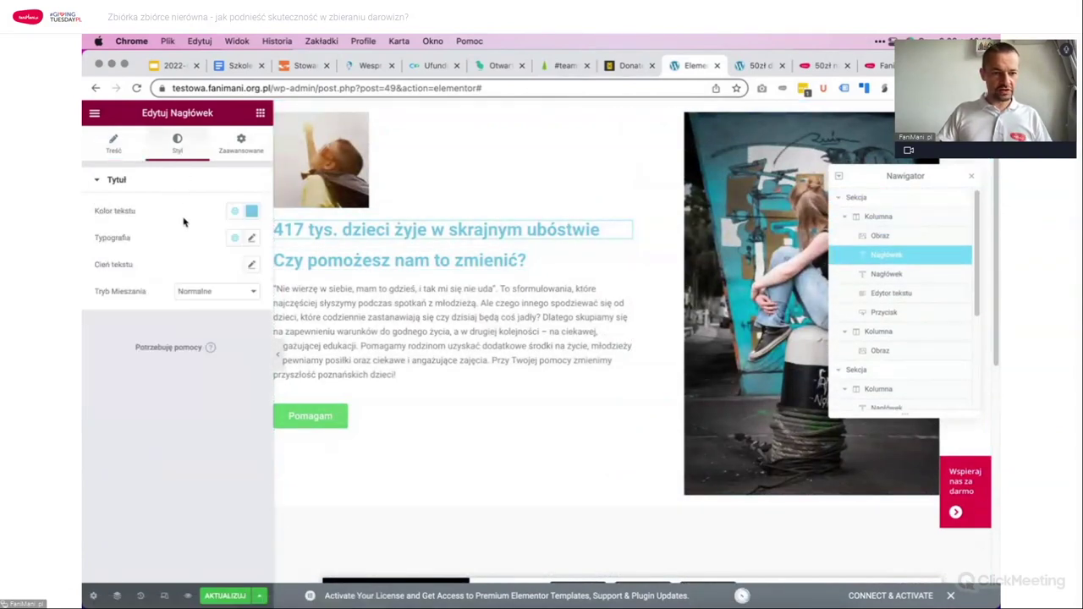
left_click(251, 239)
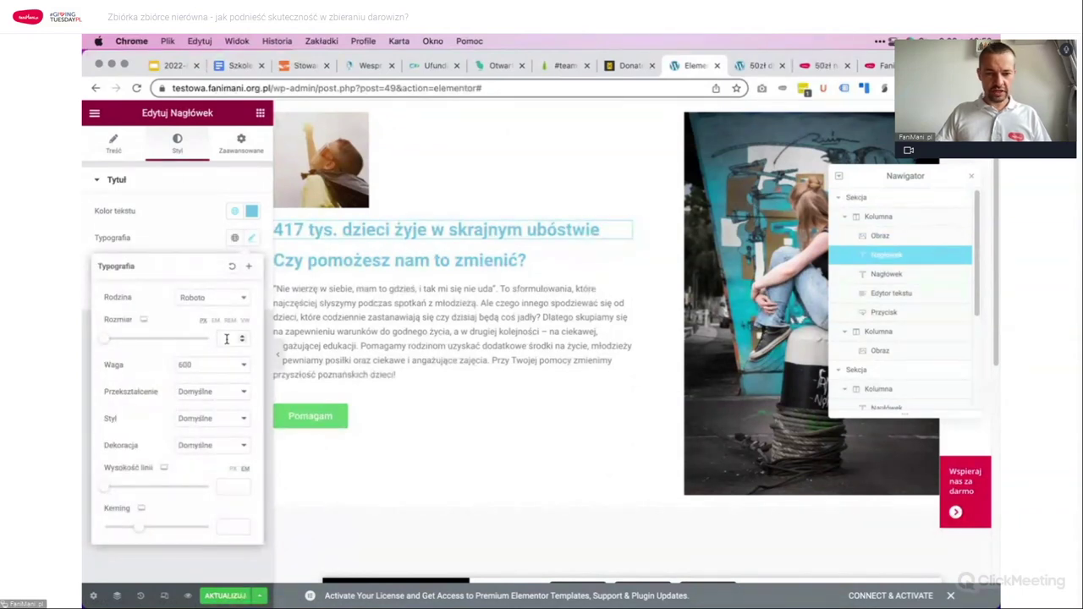
left_click(227, 339)
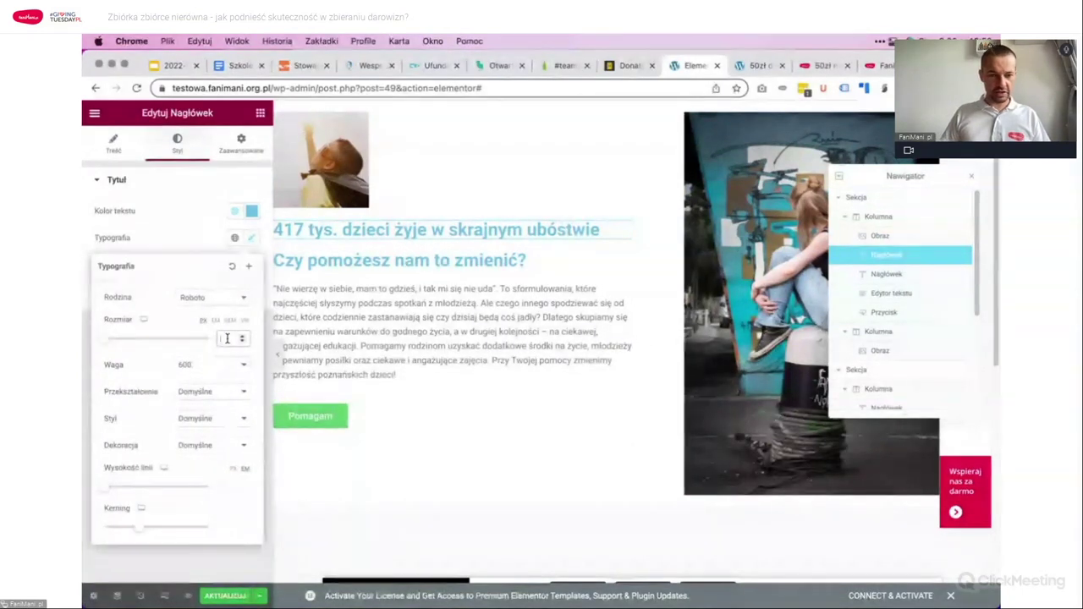
type("30")
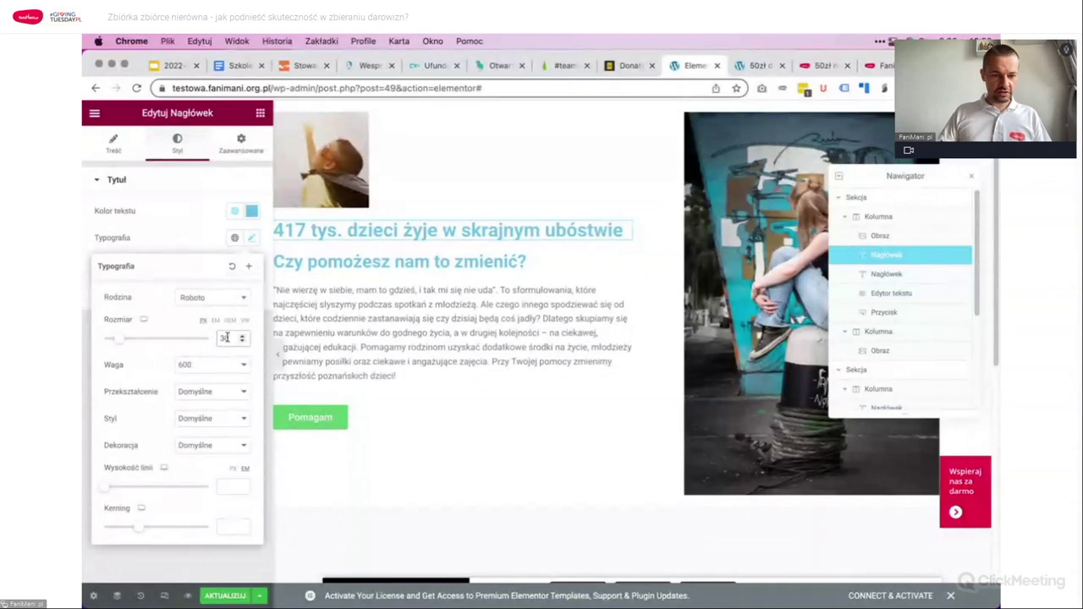
type("45")
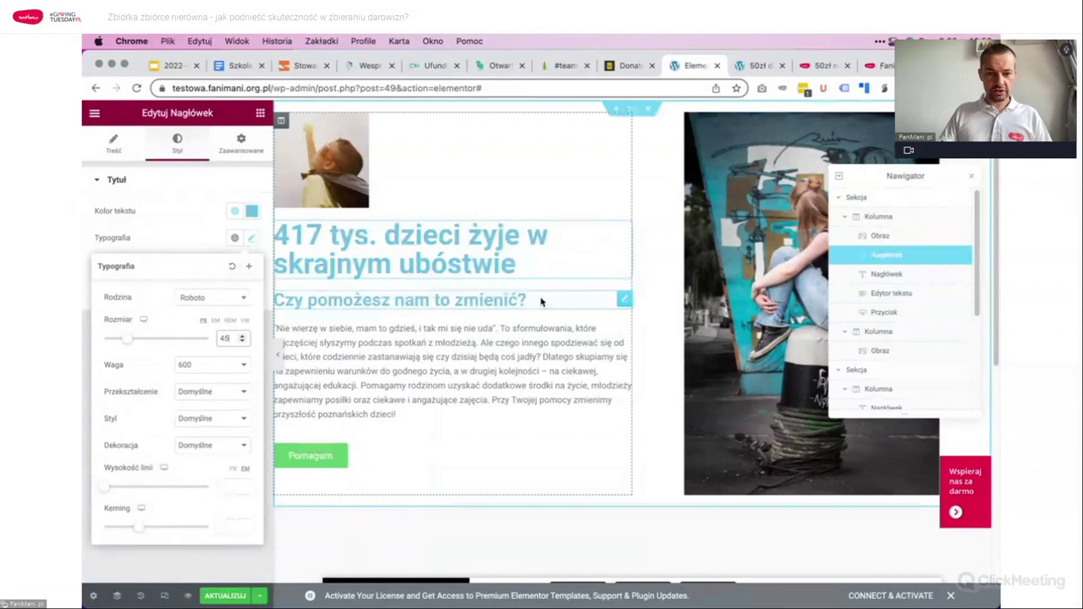
Step: Apply the green global colour Saved Color #6 to the text of both hero headings
left_click(616, 301)
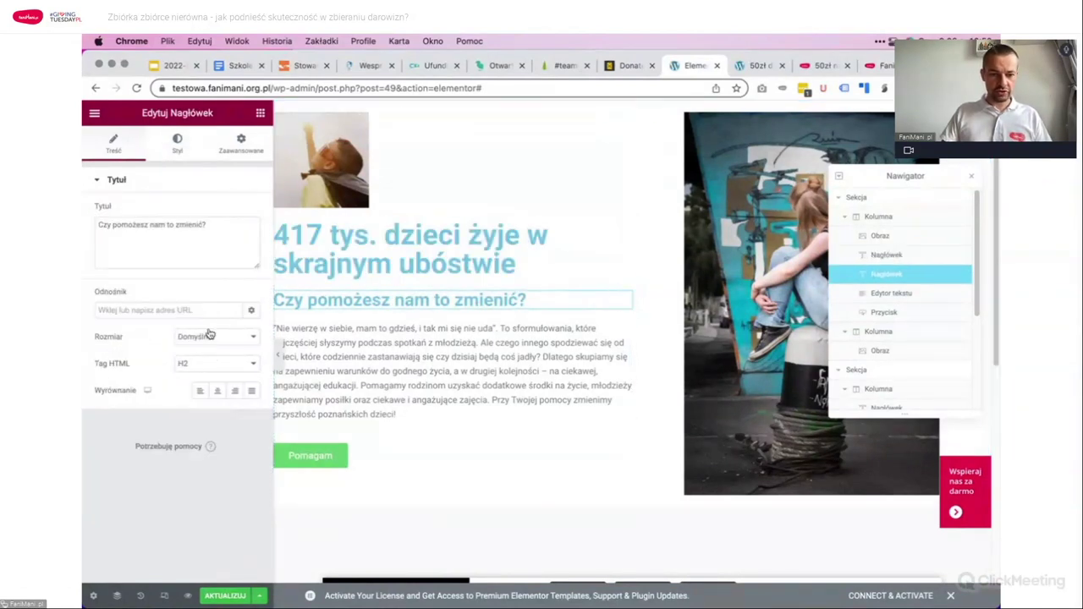
left_click(626, 224)
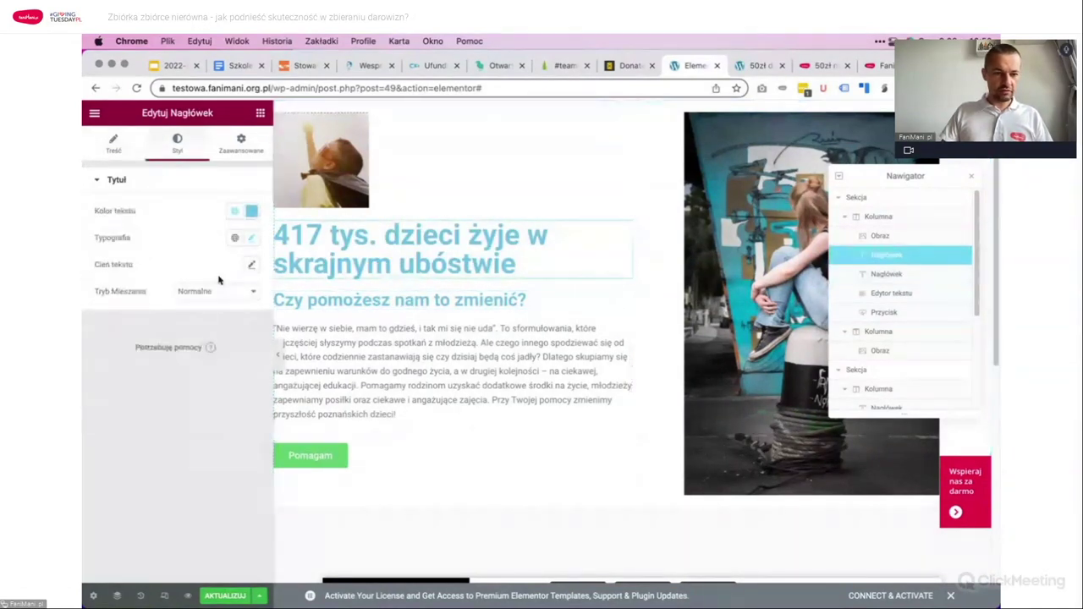
left_click(237, 213)
left_click(160, 364)
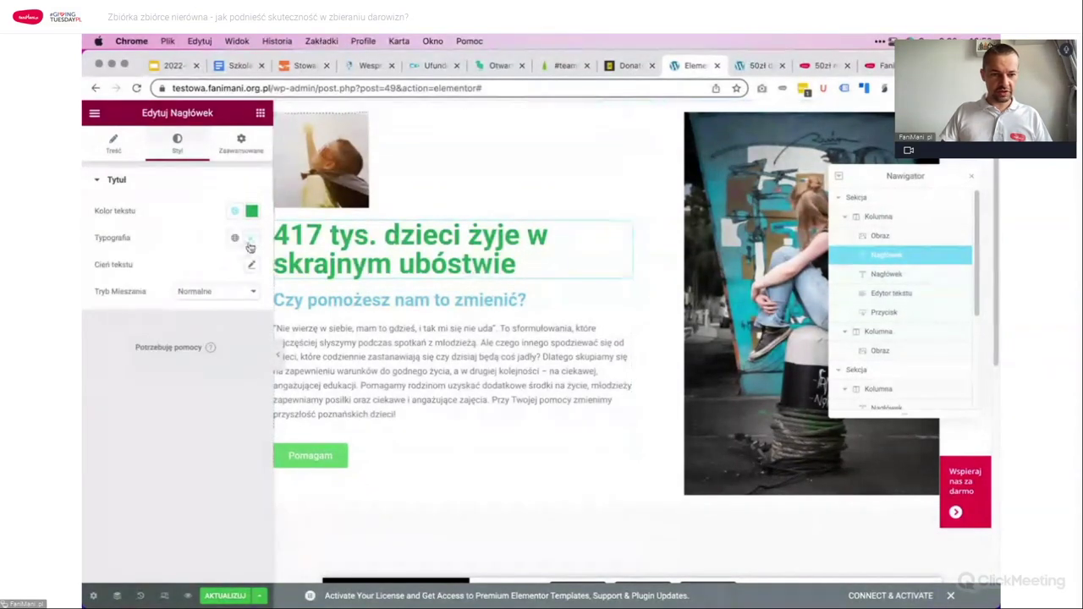
left_click(618, 301)
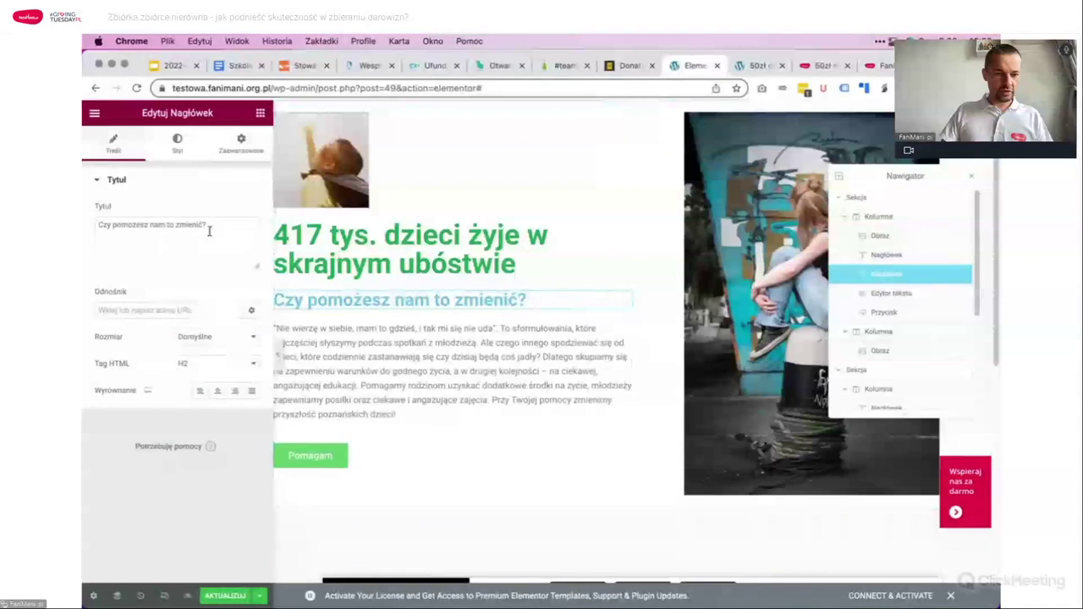
left_click(188, 153)
left_click(238, 213)
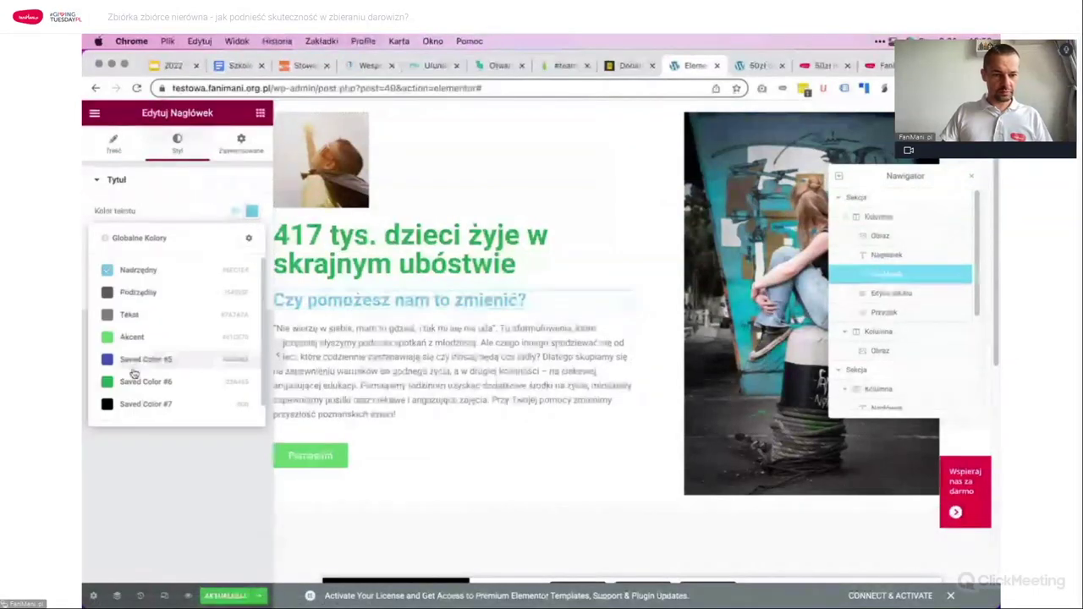
left_click(134, 378)
Step: Change the background colour of the "Pomagam" button to the same darker green global colour as the hero headings
left_click(624, 454)
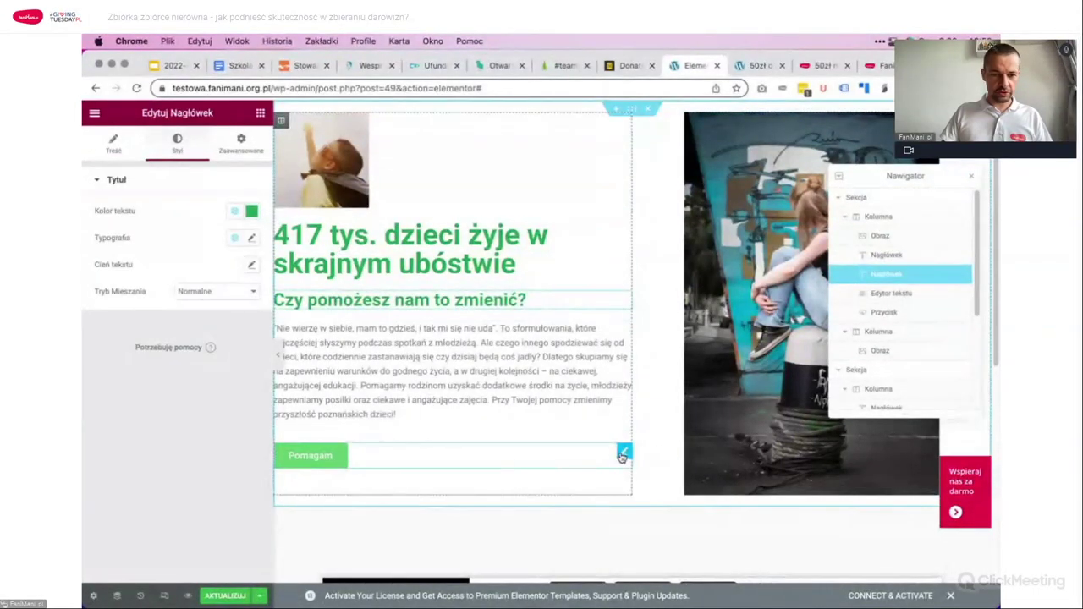
left_click(179, 145)
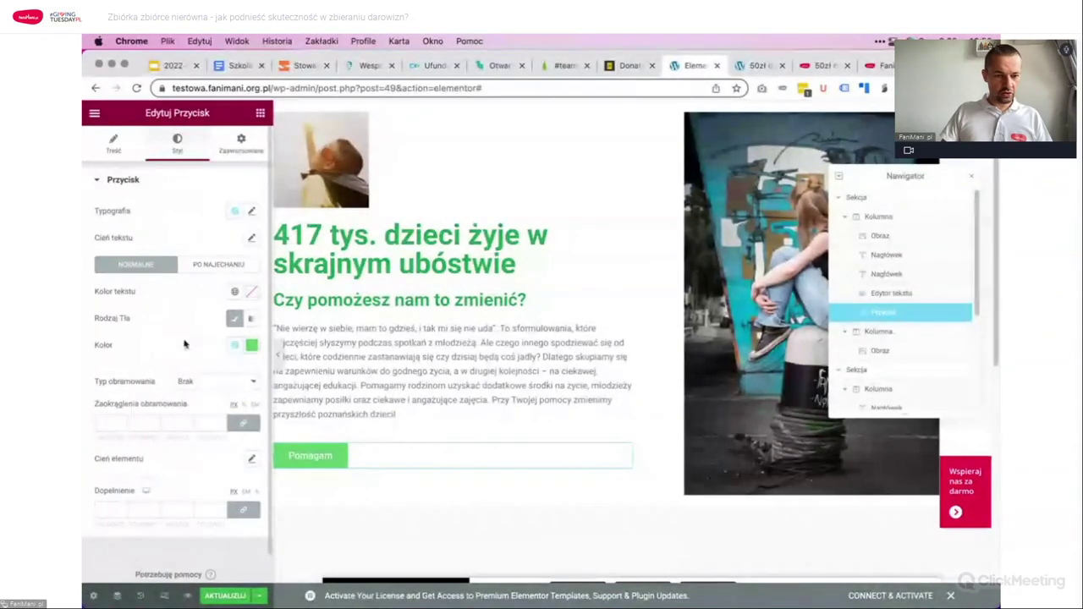
left_click(233, 346)
left_click(143, 508)
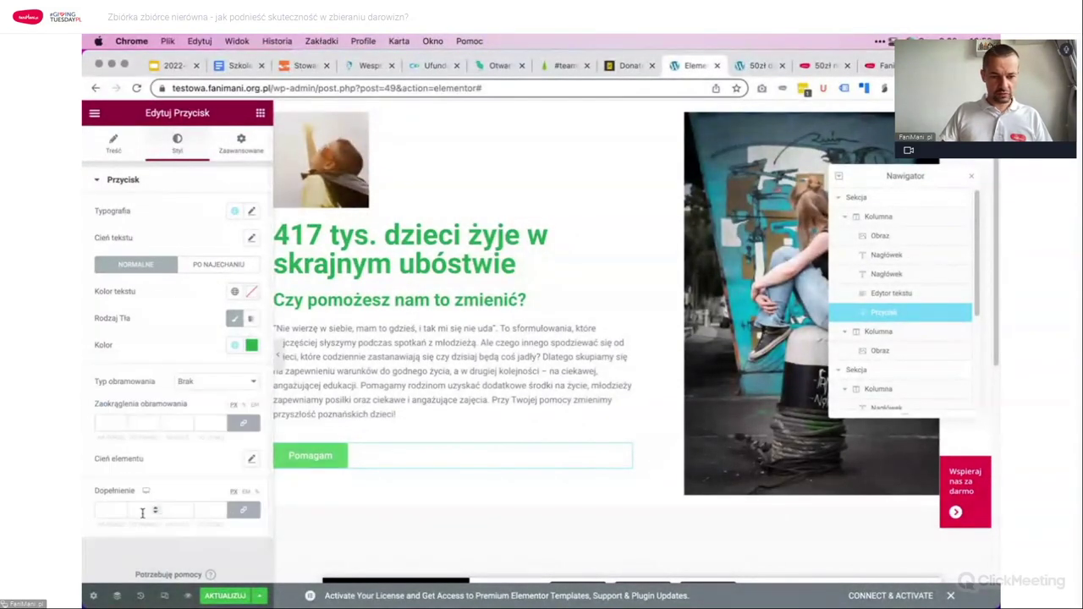
Step: Set the padding of the hero's text column to 5% on all sides and update the page
left_click(885, 222)
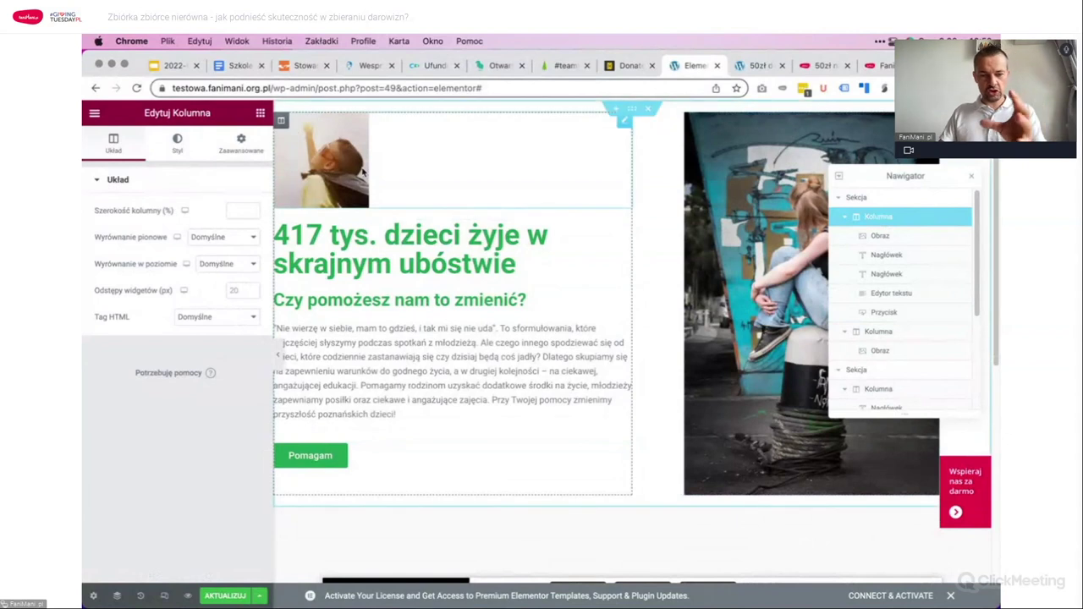
left_click(242, 144)
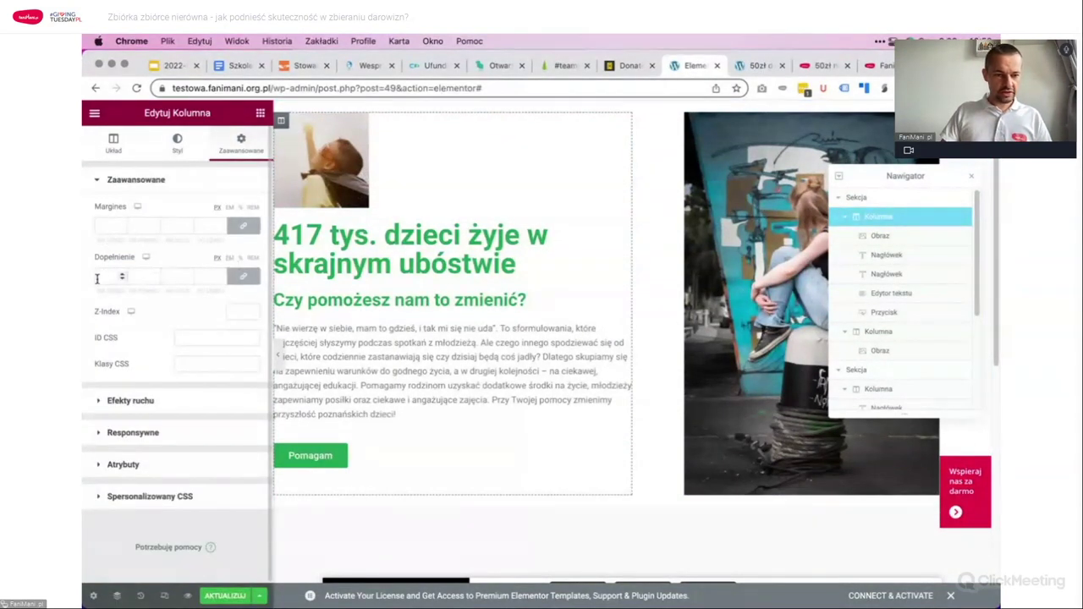
type("20")
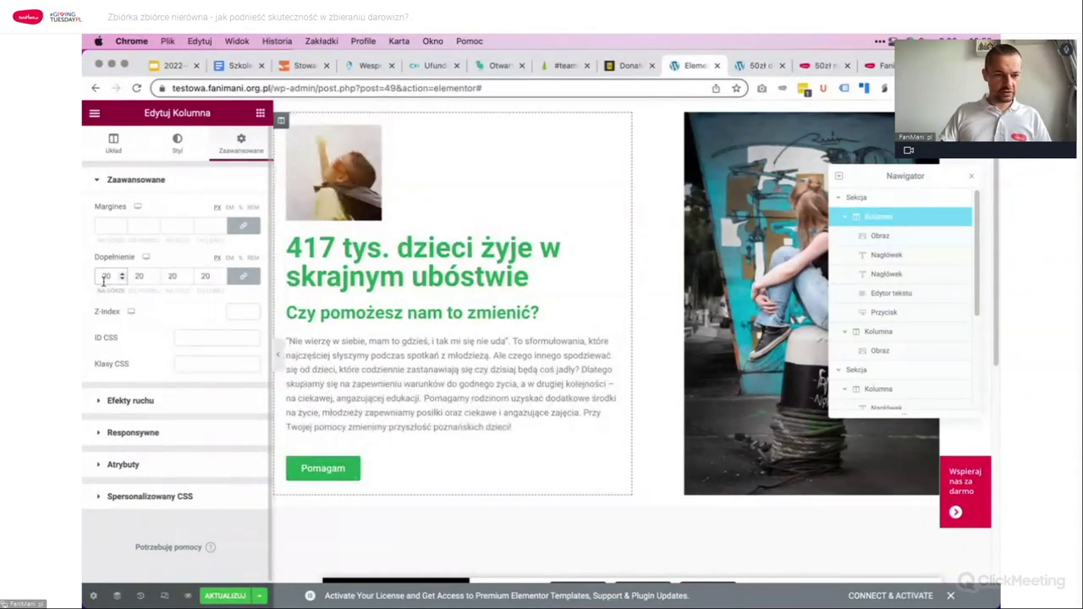
key("BackSpace")
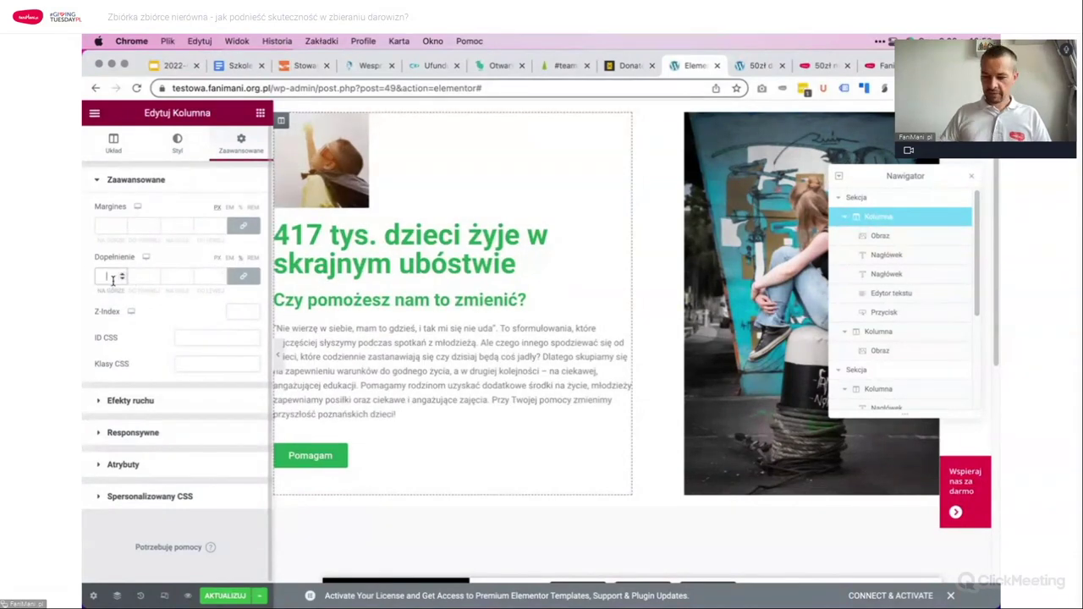
type("5")
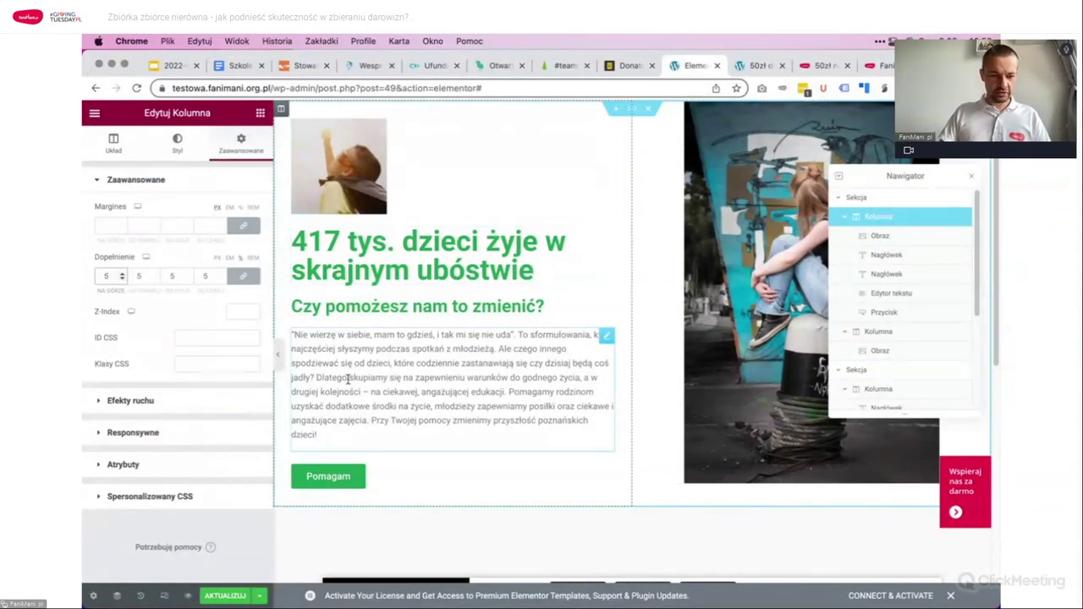
left_click(218, 596)
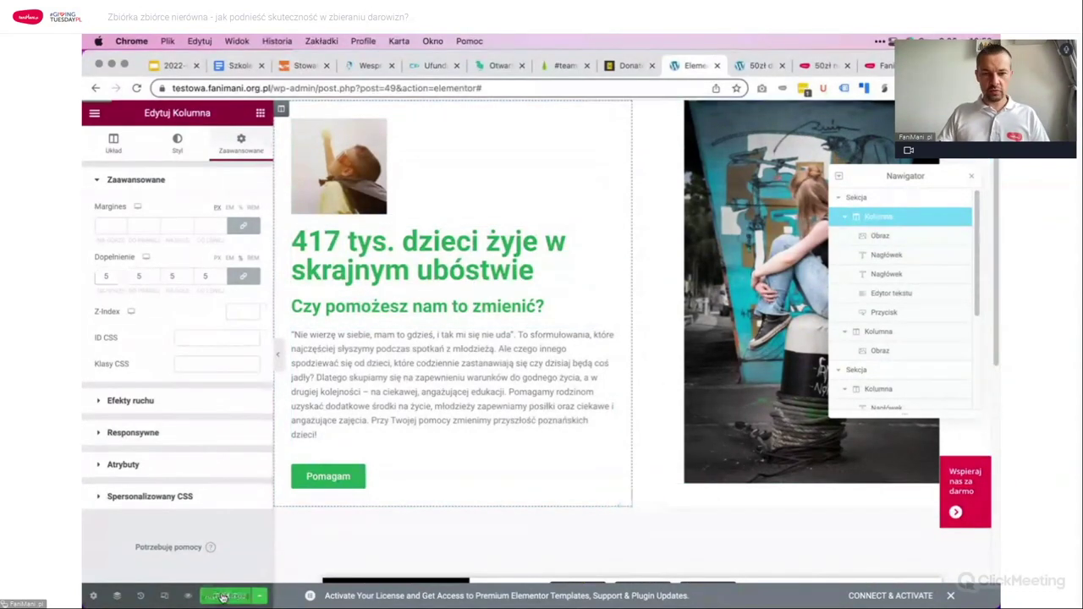
Step: Review the hero, grey and three-column sections in the preview of the updated landing page
left_click(756, 66)
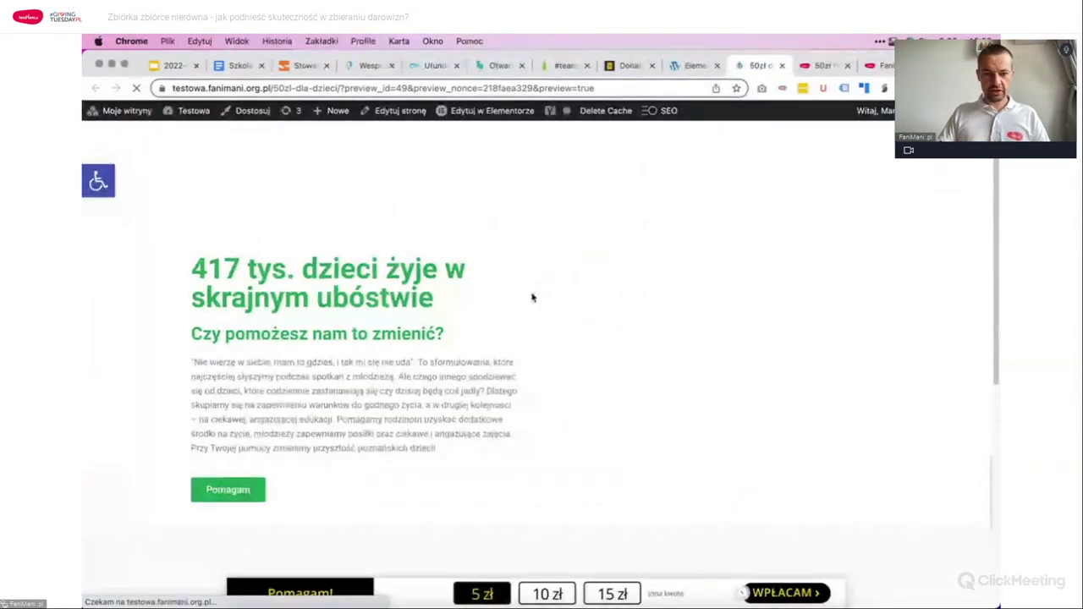
scroll(532, 297, "down", 3)
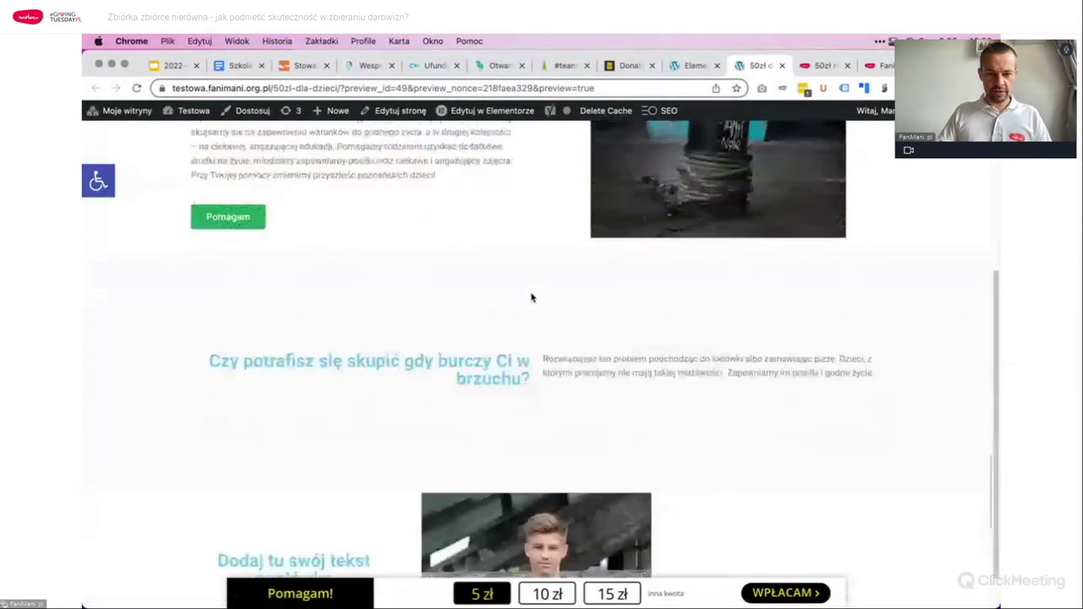
scroll(531, 305, "up", 3)
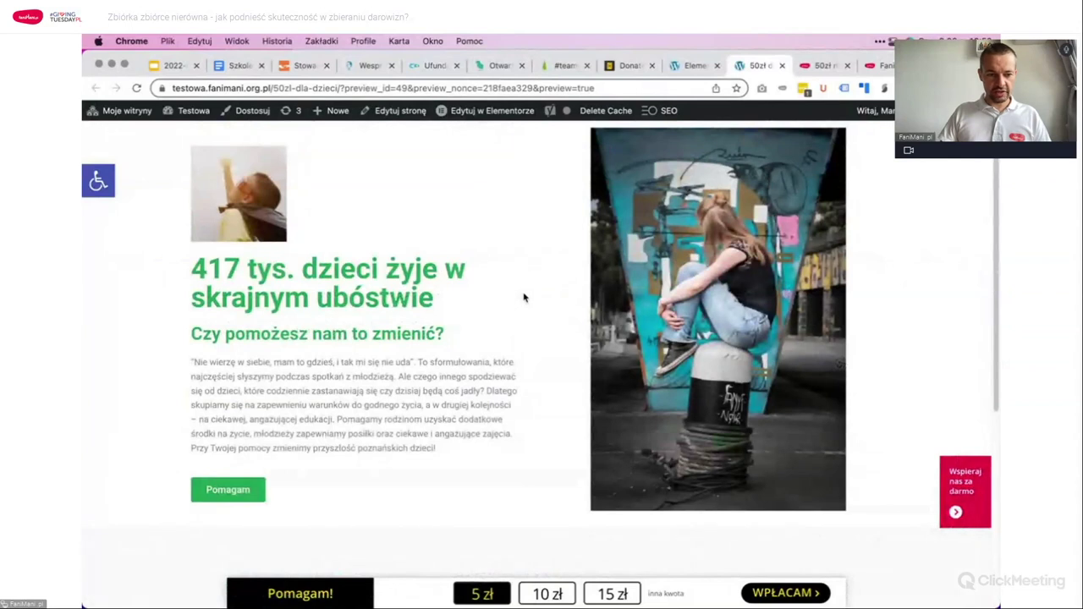
Step: Follow the hero's "Pomagam" button from the preview to the donation form and examine its description text
left_click(218, 490)
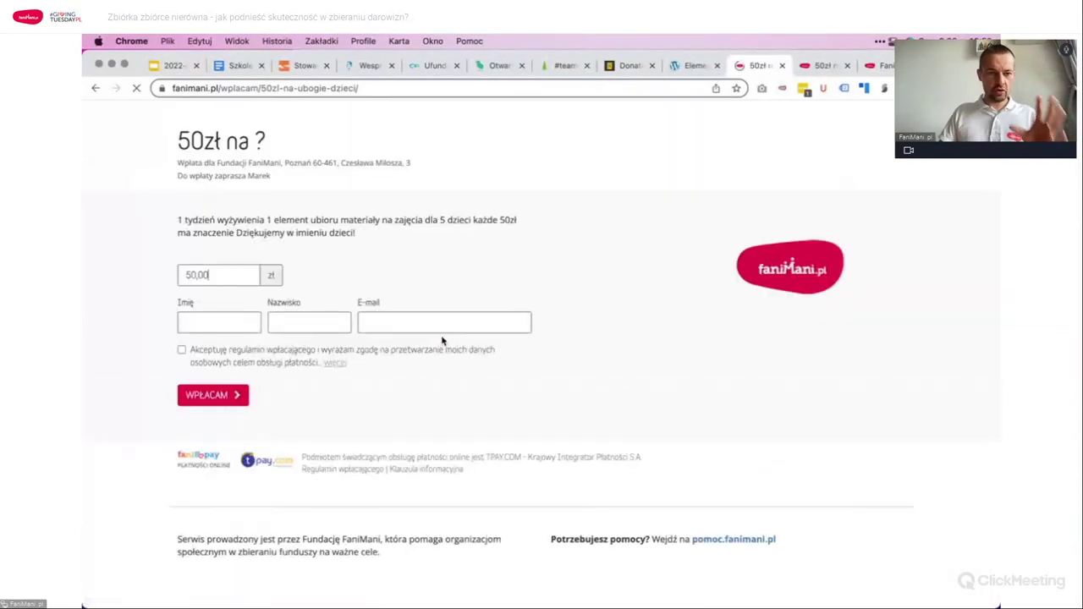
left_click_drag(190, 243, 181, 220)
left_click(368, 242)
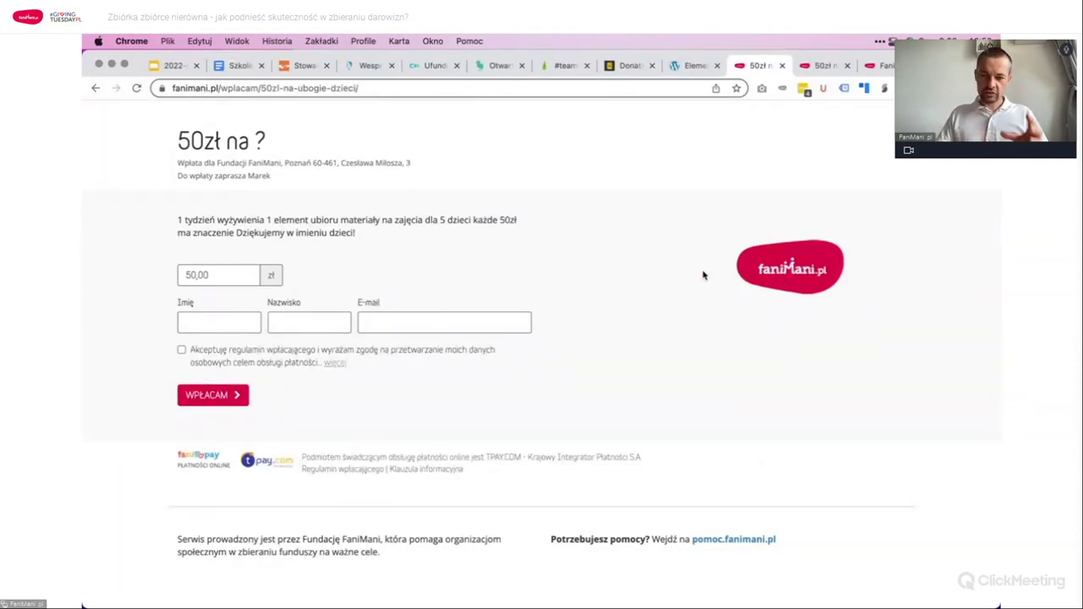
Step: Go back from the donation form to the landing page preview and compare its hero with the page in the Elementor editor
left_click(95, 88)
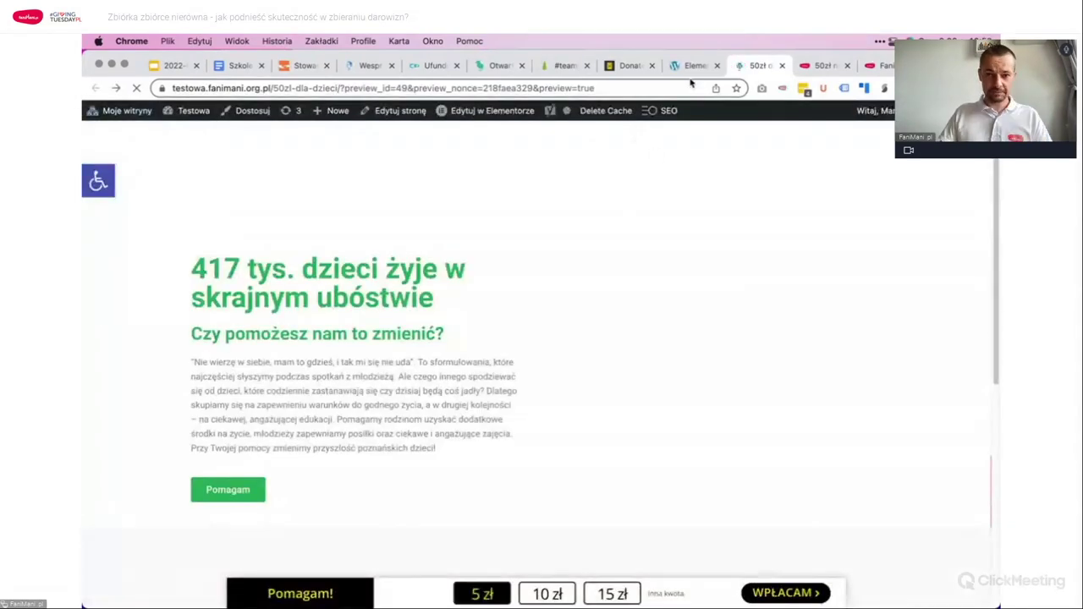
left_click(694, 65)
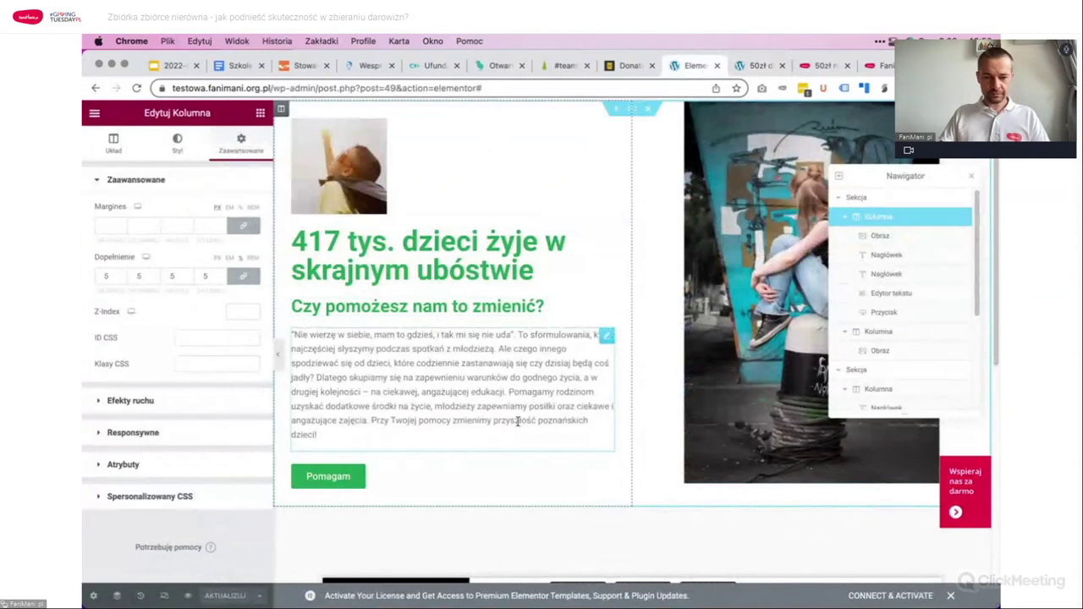
scroll(547, 501, "down", 2)
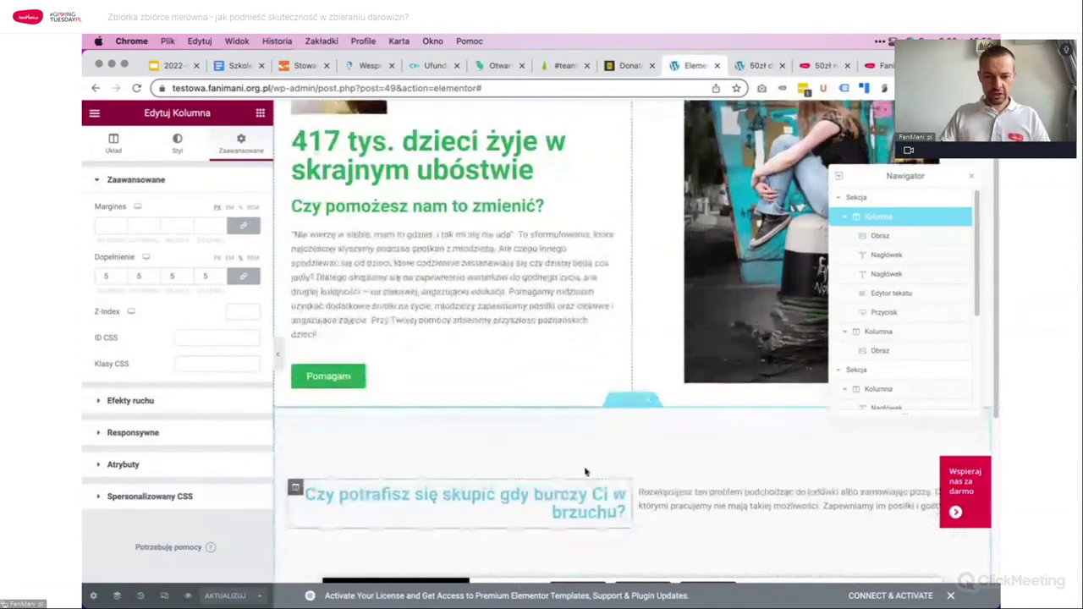
left_click(633, 405)
scroll(601, 198, "up", 2)
left_click(766, 66)
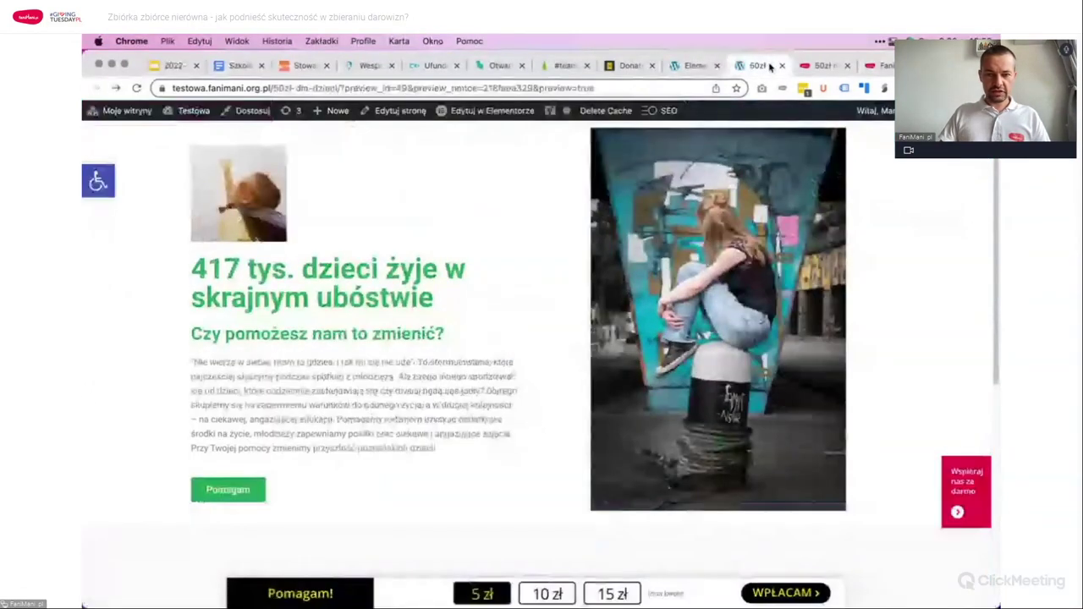
left_click(694, 65)
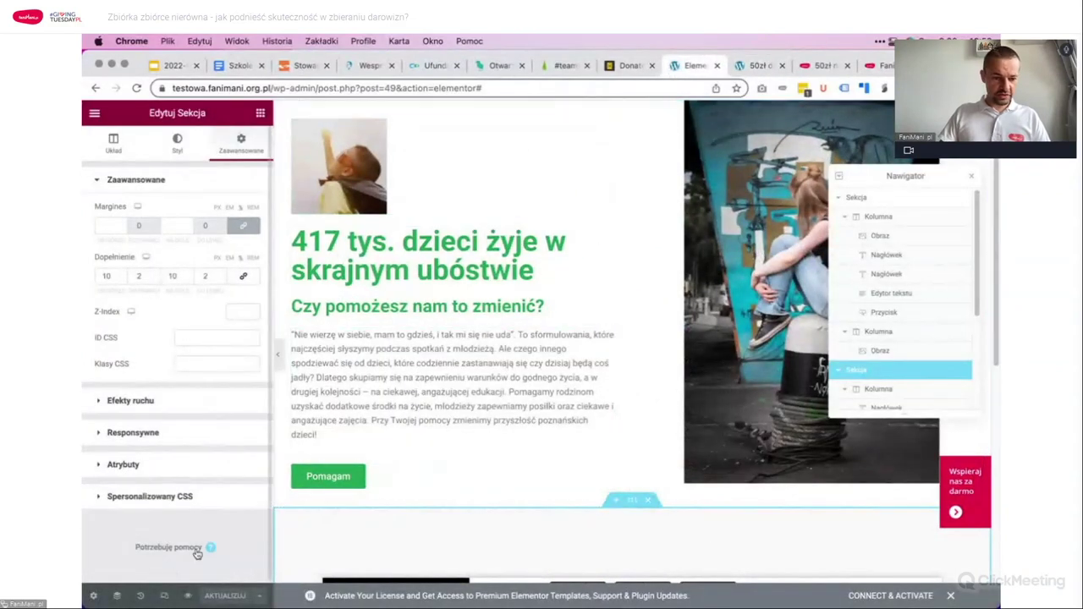
Step: Switch the editor to the mobile view and examine the layout of the hero and grey sections
left_click(166, 598)
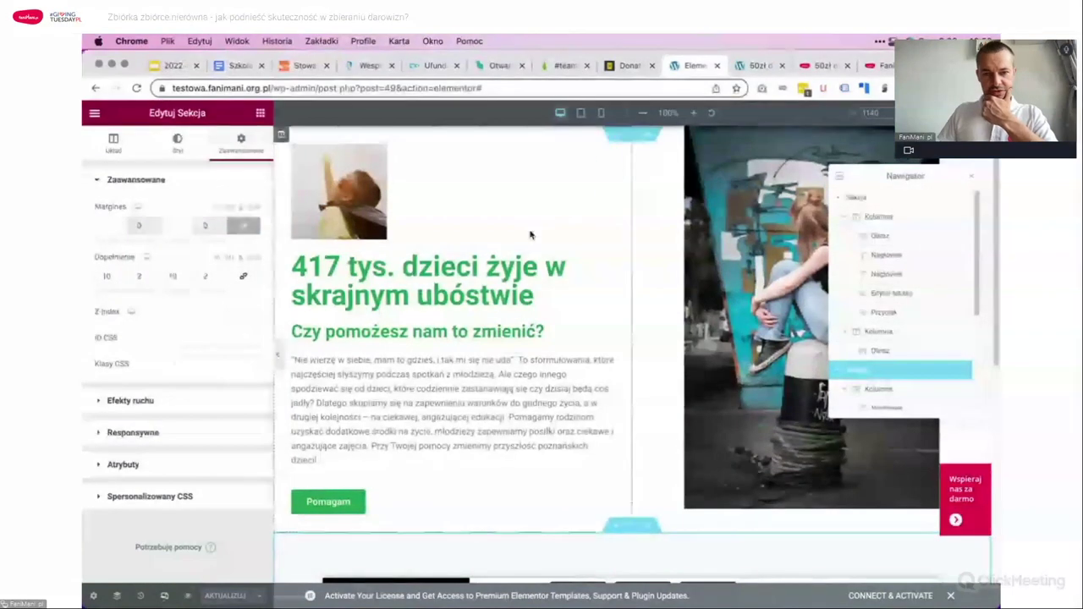
left_click(601, 114)
scroll(689, 334, "down", 10)
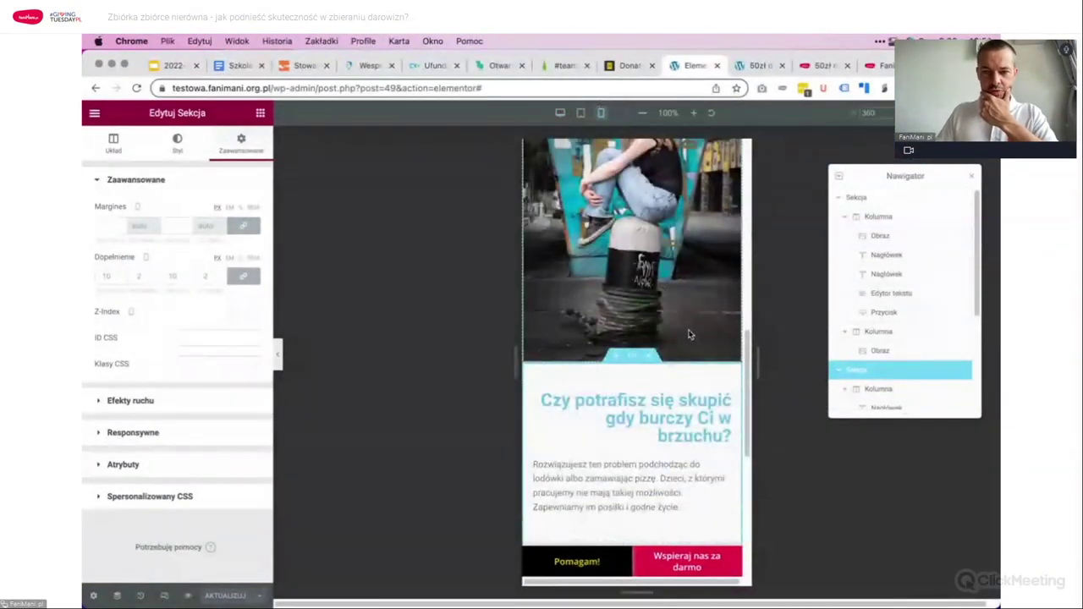
scroll(689, 334, "up", 10)
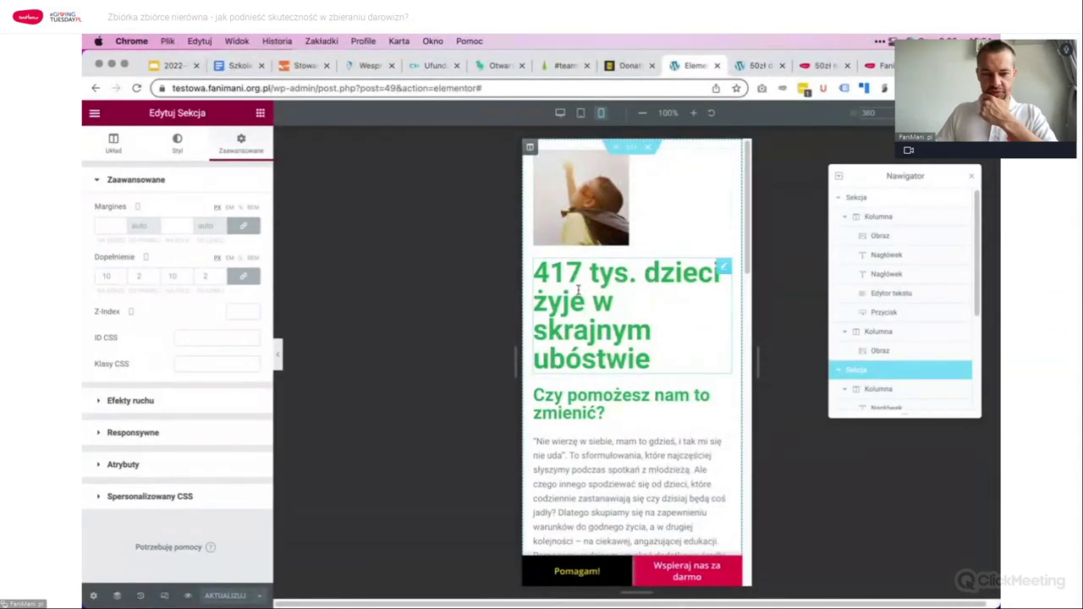
Step: Centre both hero headings and the thumbnail image above them for the mobile view
left_click(724, 269)
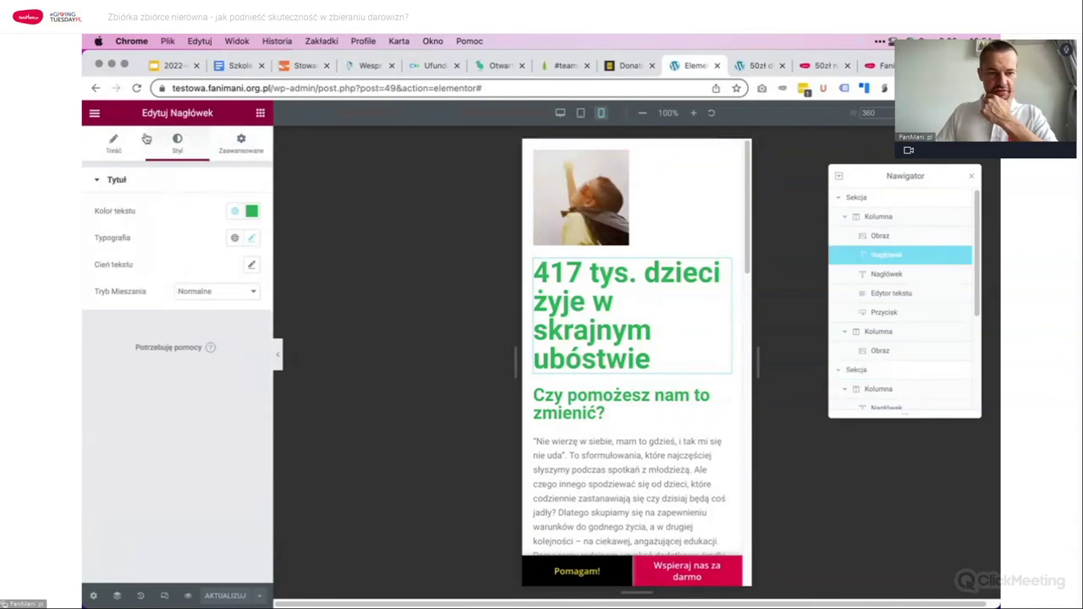
left_click(117, 148)
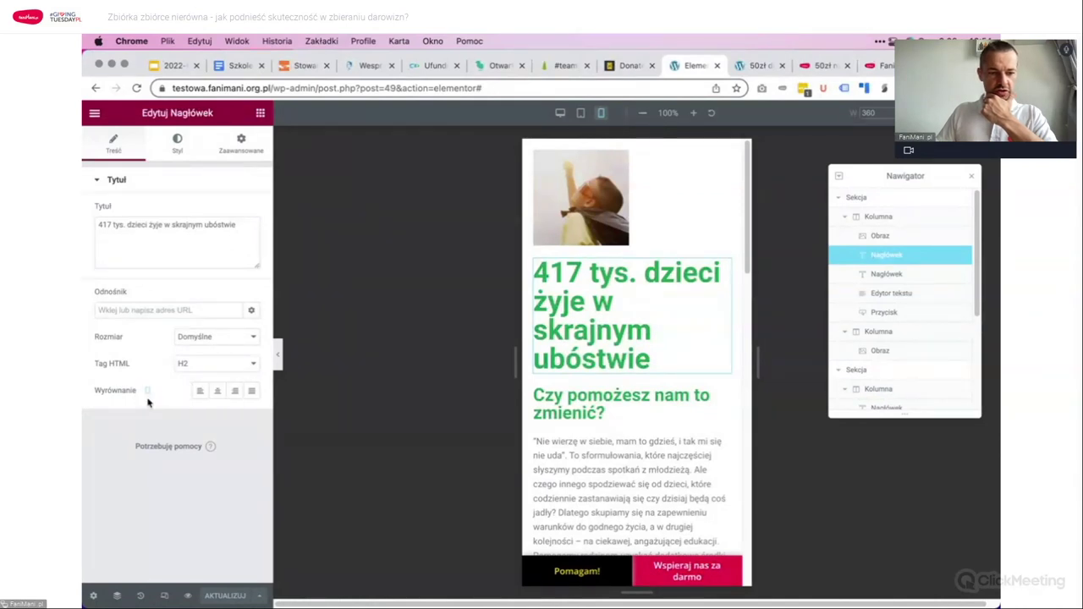
left_click(218, 391)
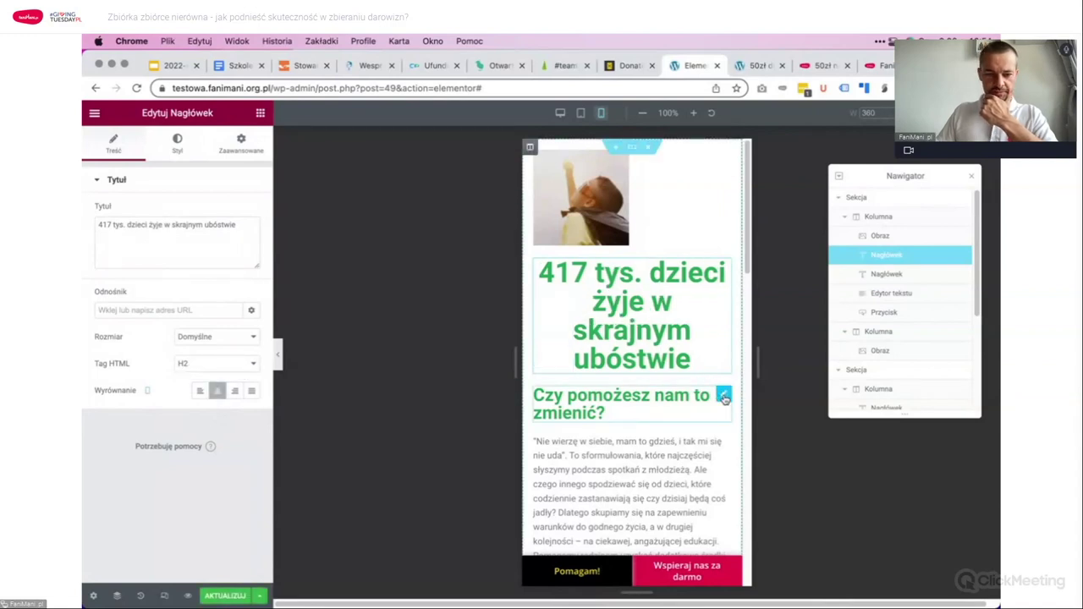
left_click(724, 396)
left_click(118, 148)
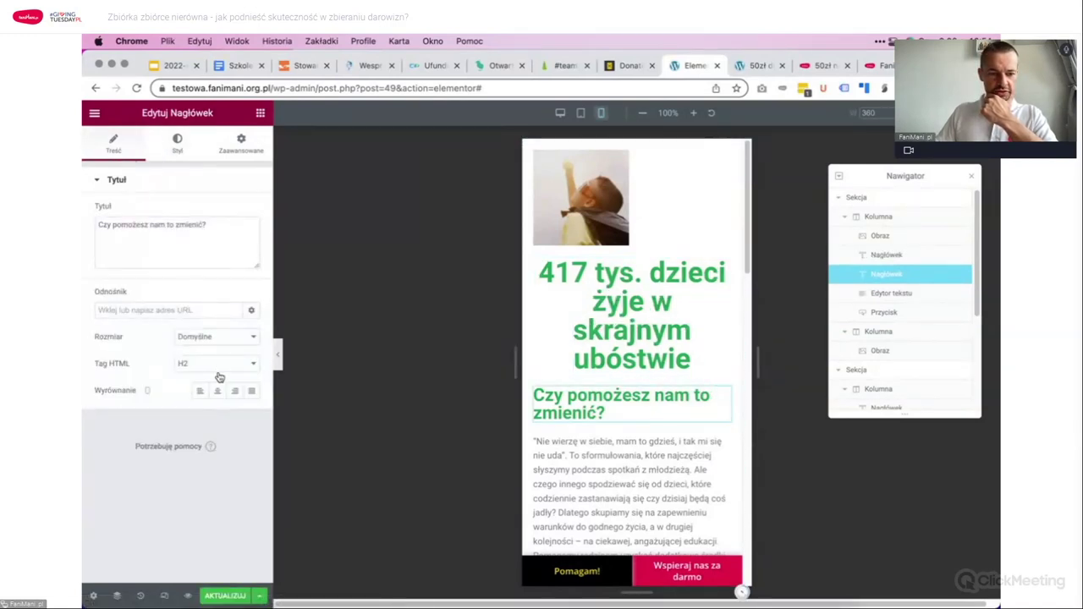
left_click(218, 391)
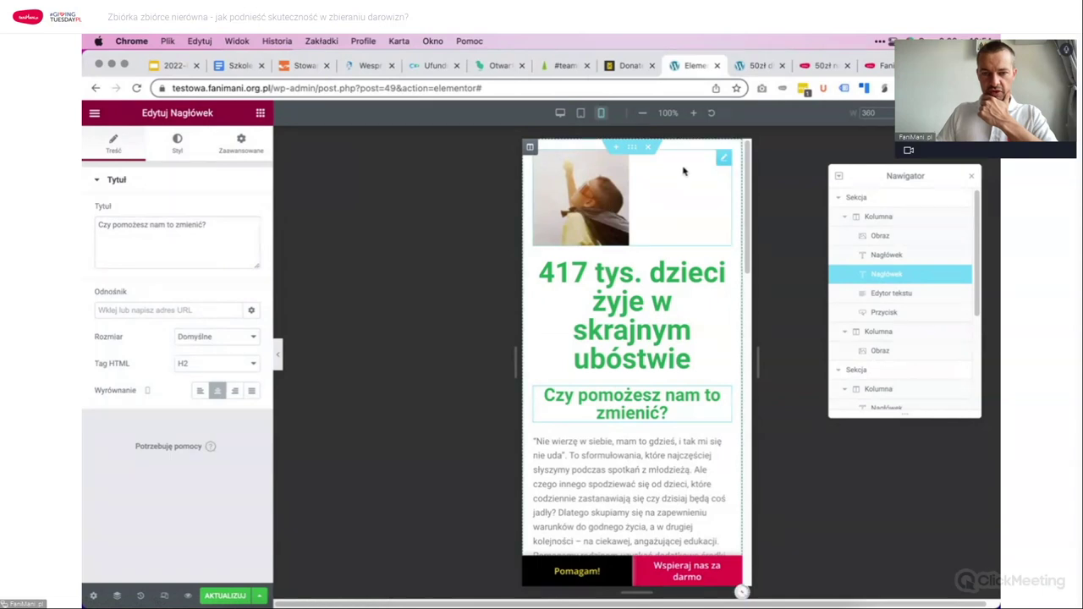
left_click(722, 159)
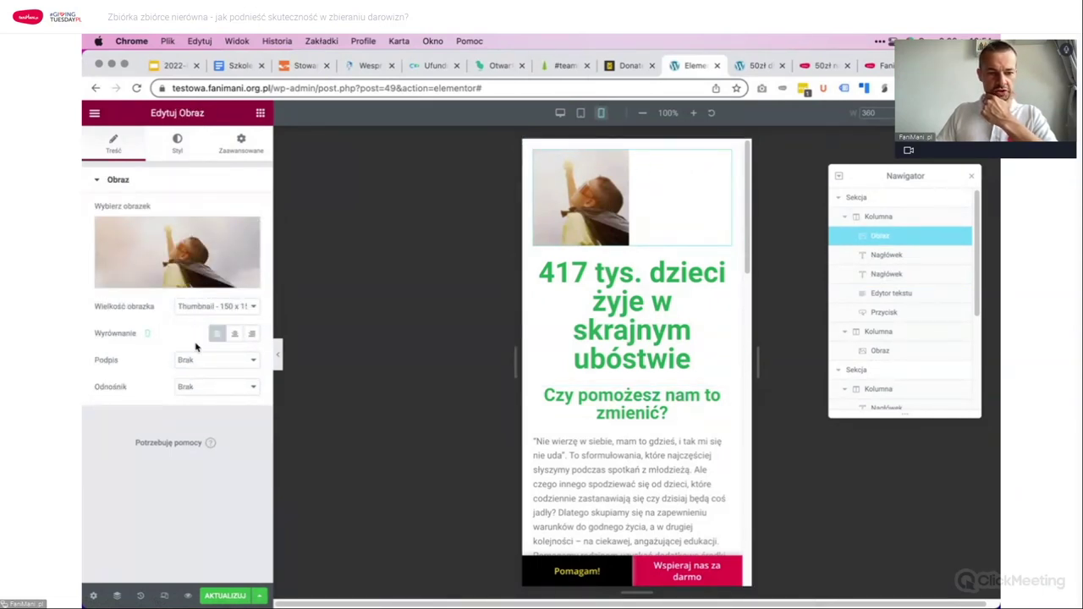
left_click(233, 335)
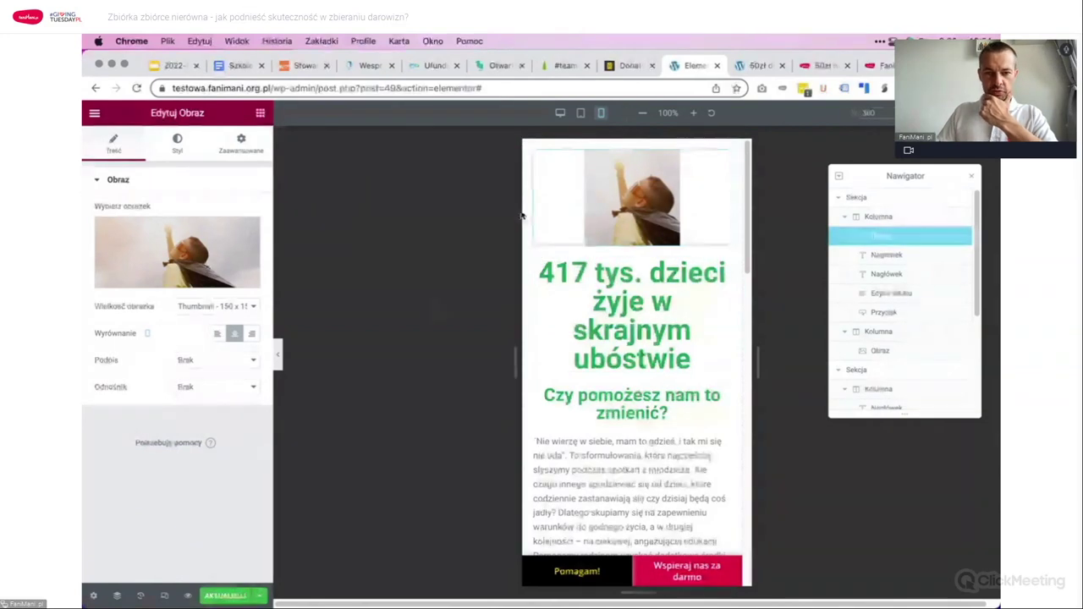
Step: Compare the hero's alignment in the desktop and mobile views and update the page
left_click(560, 113)
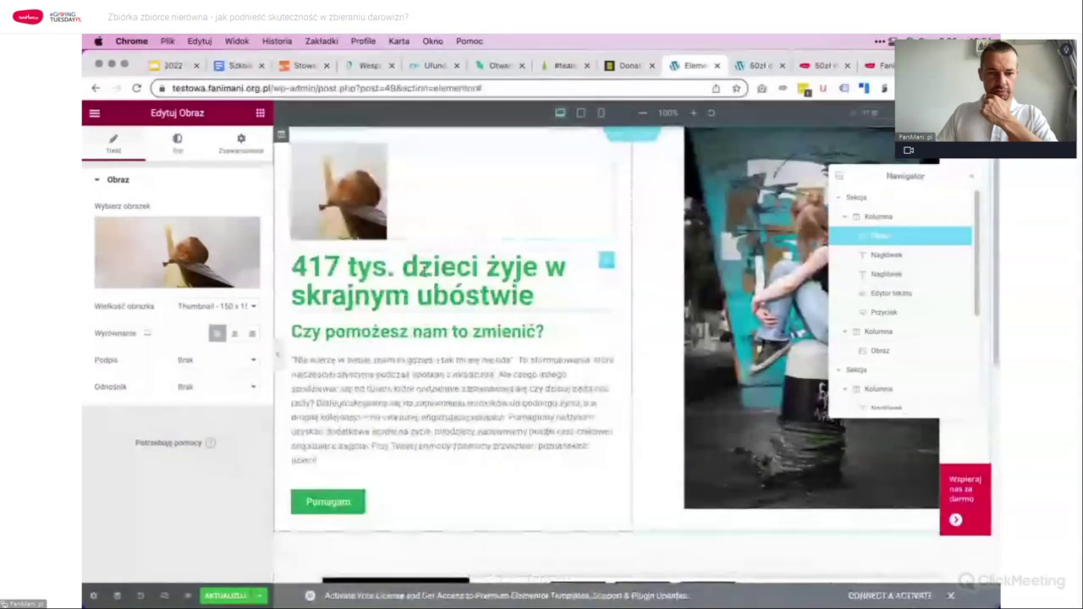
left_click(601, 112)
scroll(638, 382, "down", 5)
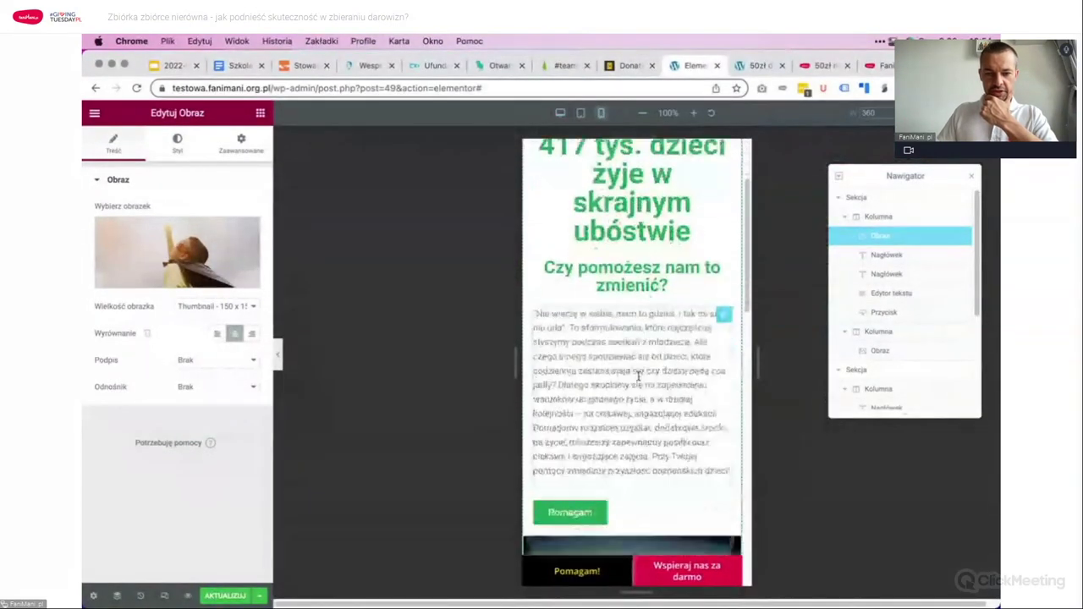
scroll(626, 305, "up", 5)
scroll(635, 360, "down", 5)
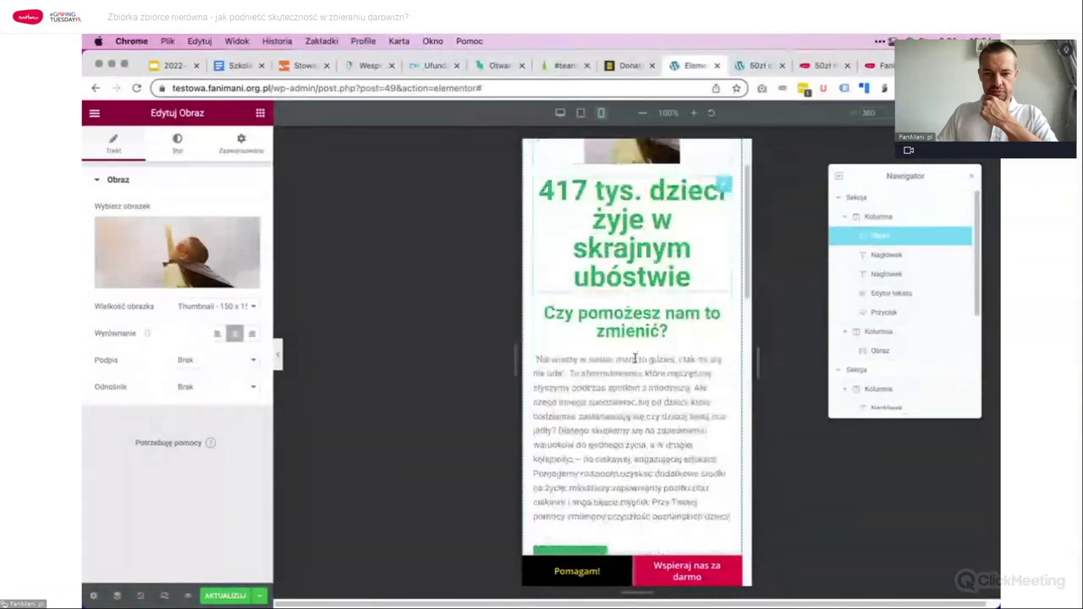
scroll(644, 360, "up", 5)
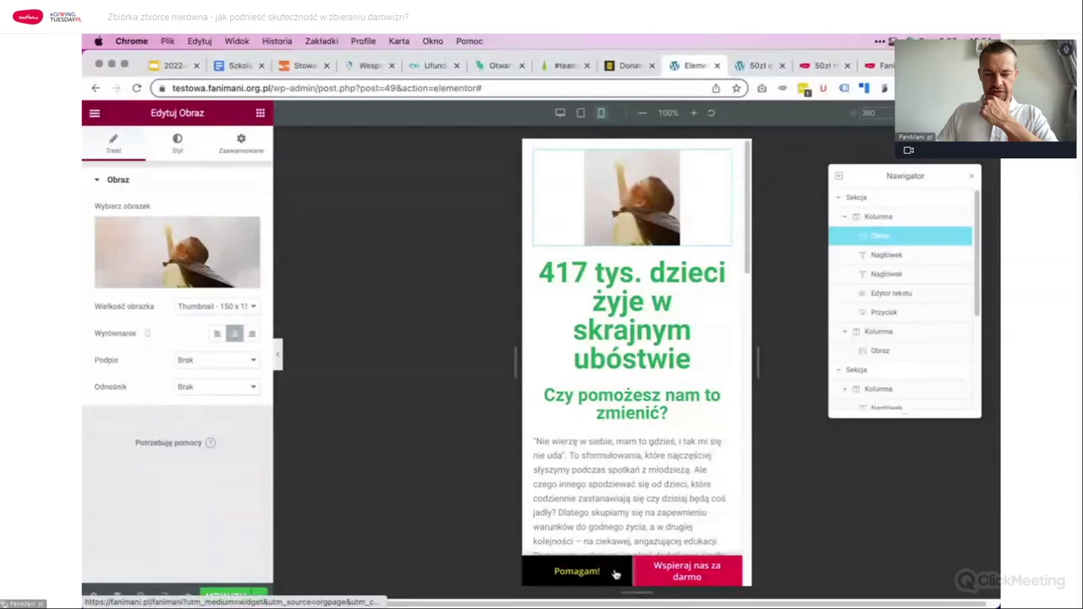
scroll(686, 455, "down", 5)
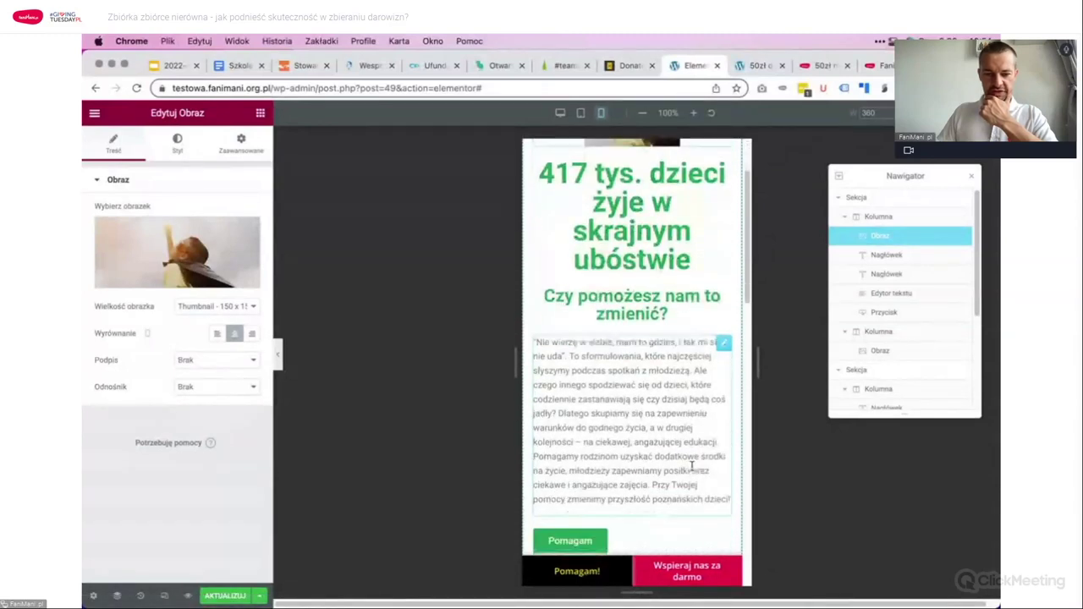
scroll(677, 442, "up", 5)
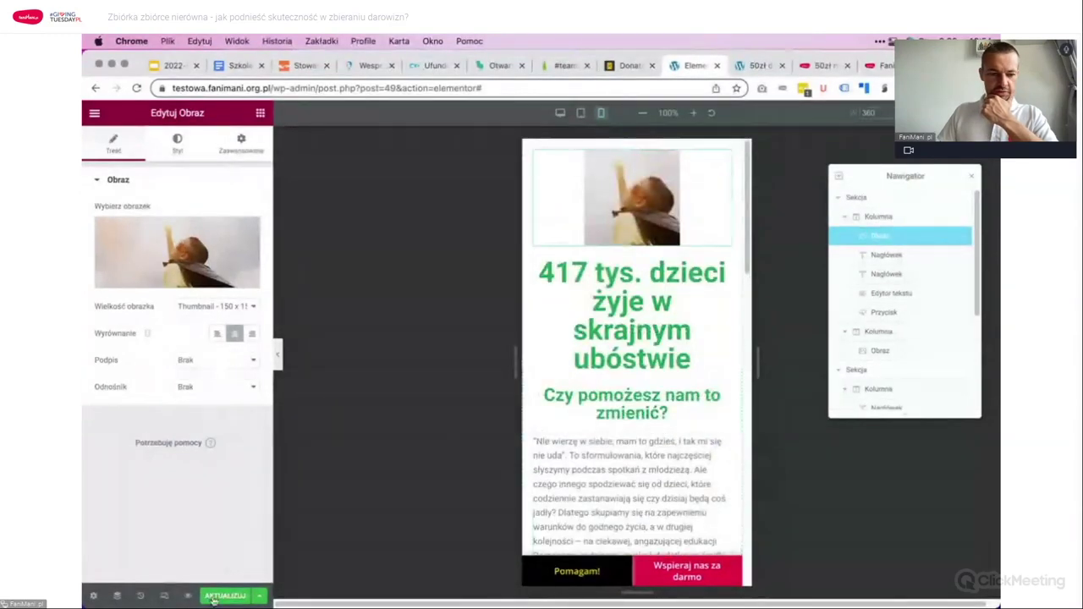
left_click(759, 65)
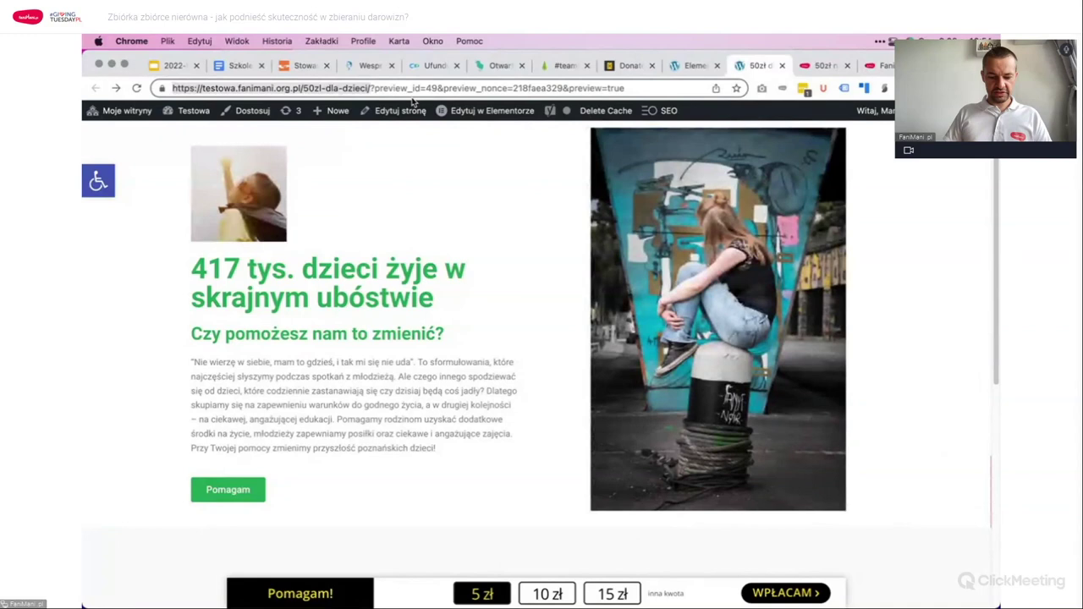
key("super+shift+n")
type("https://testowa.fanimani.org.pl/50zl-dla-dzieci/")
key("Return")
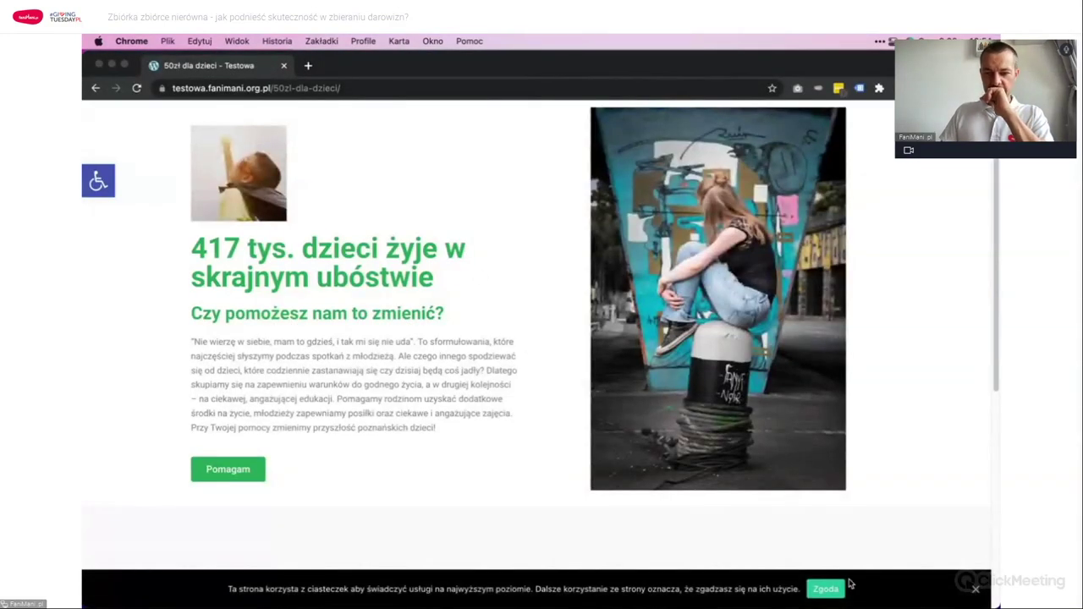
left_click(976, 592)
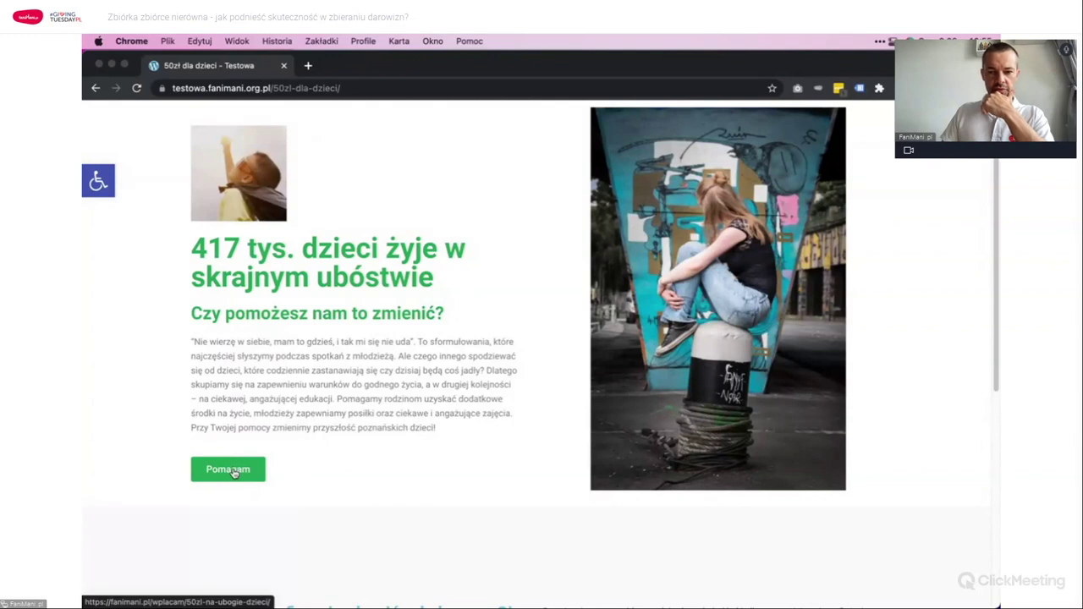
Step: Review the public page at desktop size and as an emulated Samsung Galaxy S8+ with the developer tools, and close the incognito window
scroll(454, 444, "down", 5)
scroll(378, 346, "up", 5)
scroll(438, 336, "down", 5)
scroll(559, 366, "up", 5)
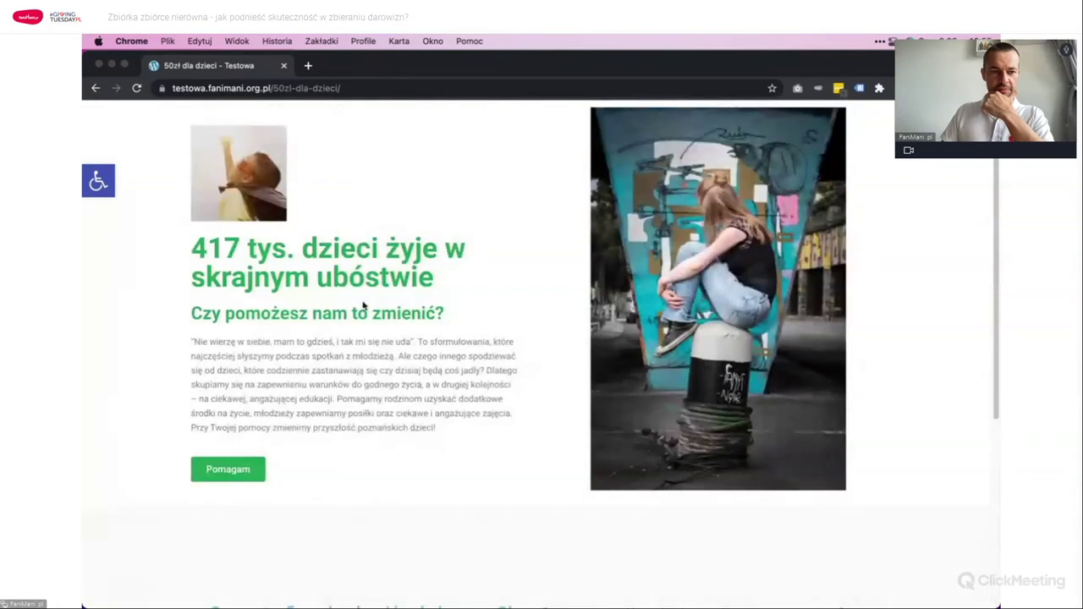
right_click(413, 218)
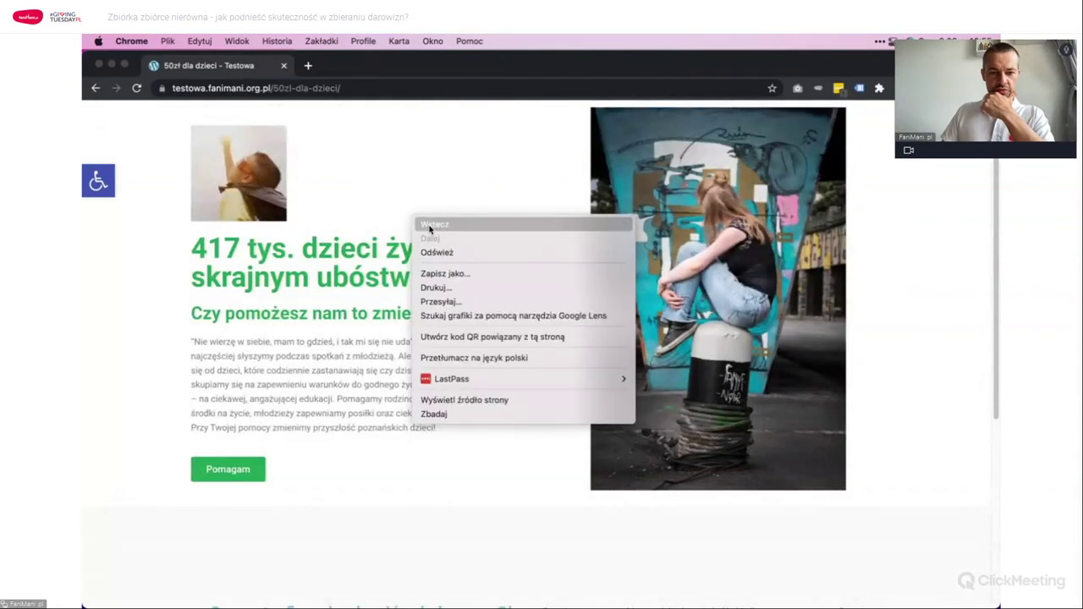
left_click(458, 416)
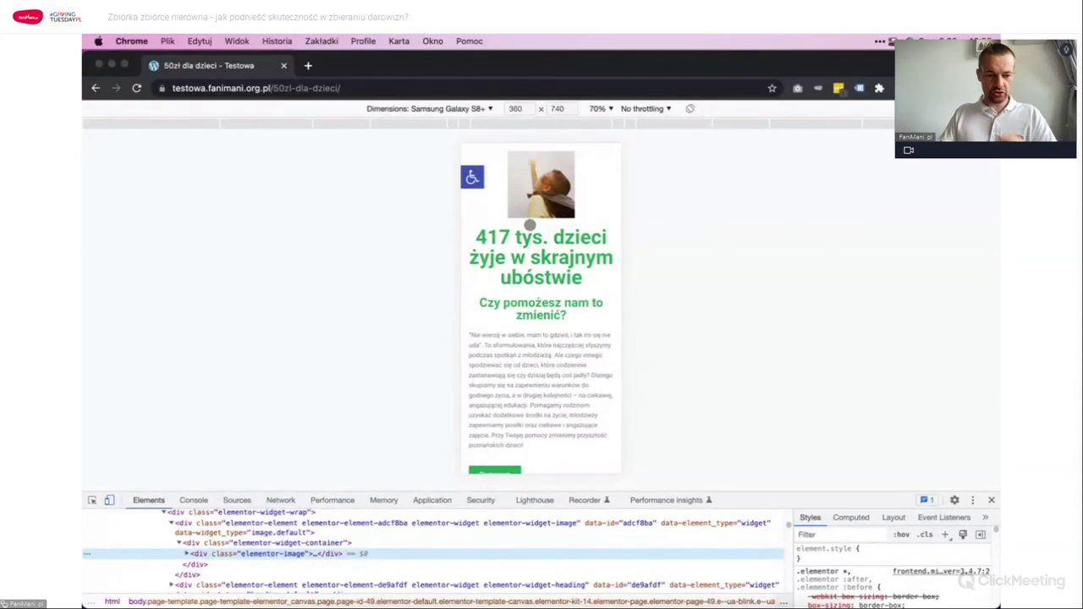
key("super+w")
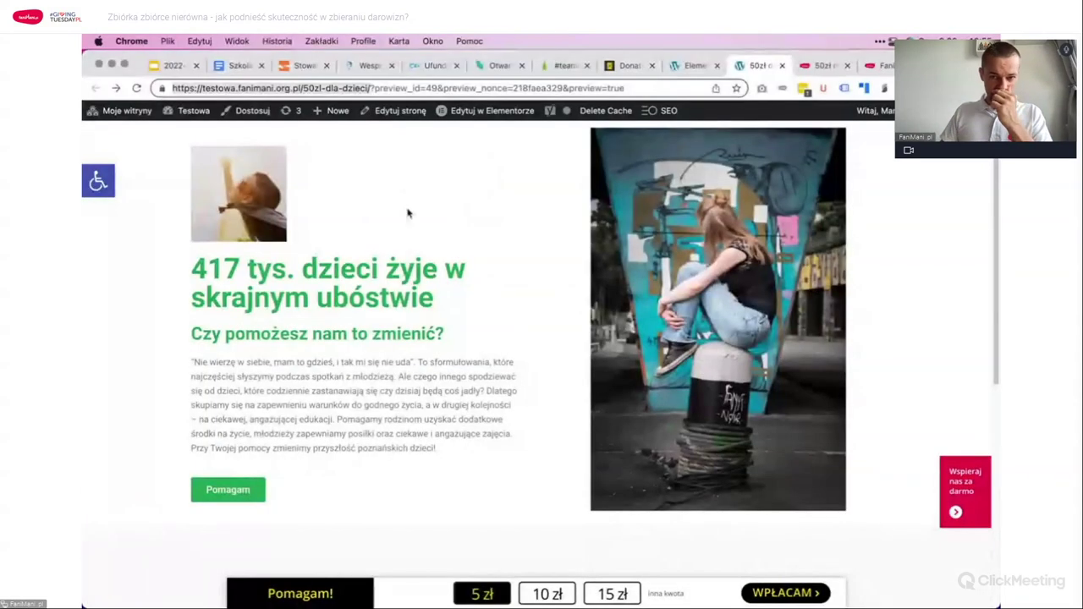
Step: Back in the editor, duplicate the "Pomagam" button, placing the copy directly below the "Czy pomożesz nam to zmienić?" subheading and centring it for mobile
left_click(696, 65)
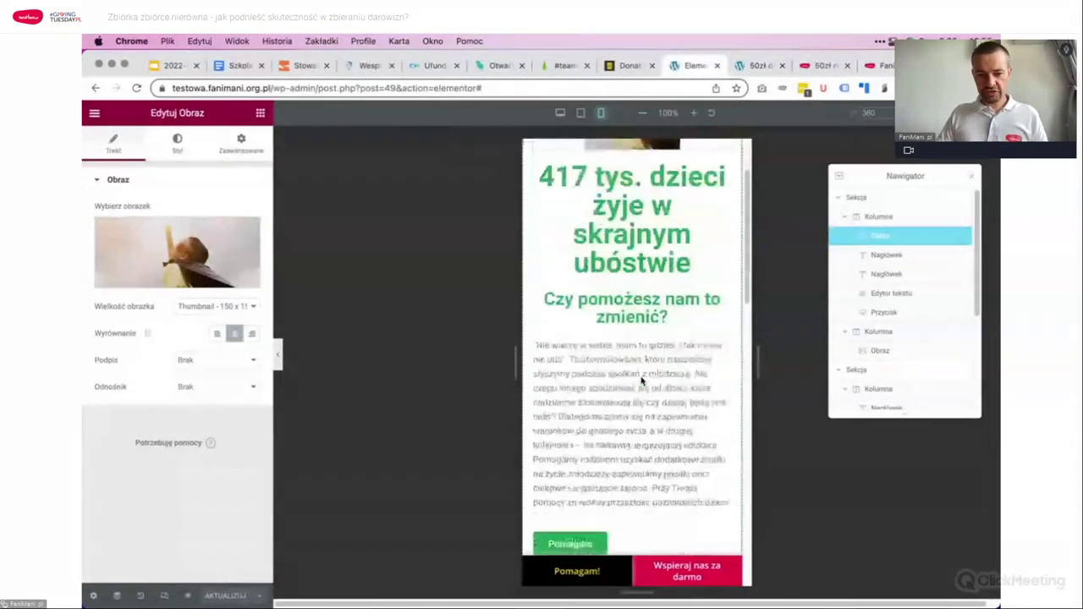
scroll(614, 333, "down", 5)
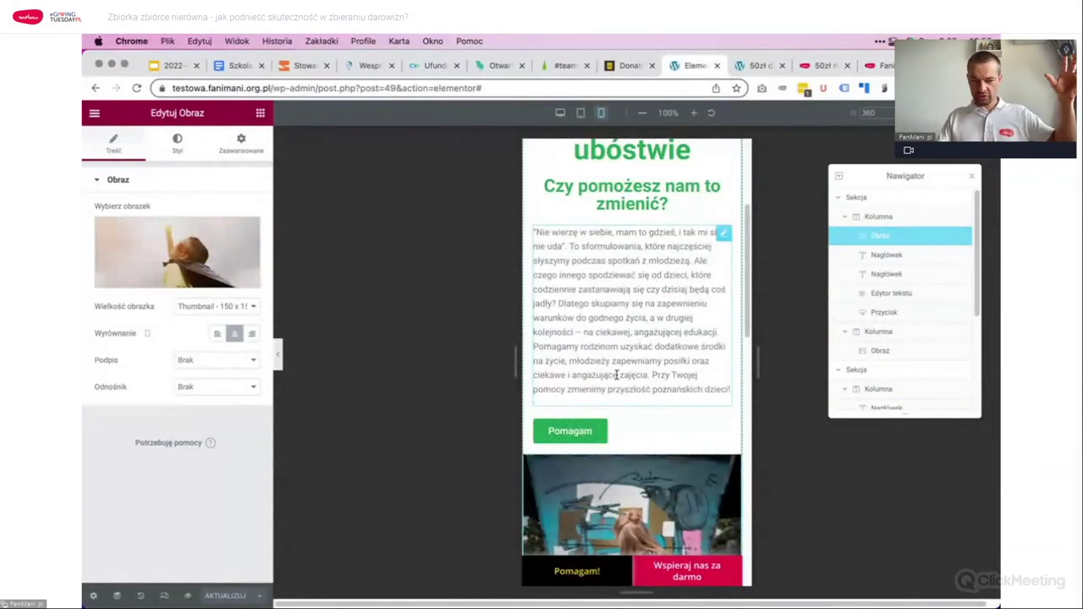
scroll(612, 412, "up", 5)
scroll(607, 500, "down", 5)
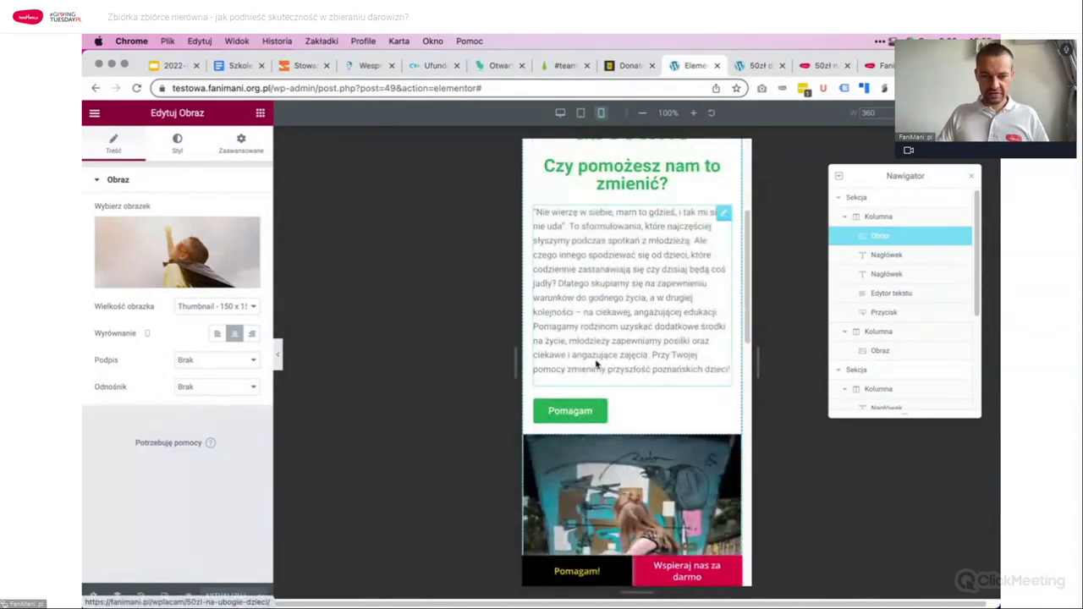
scroll(597, 364, "up", 3)
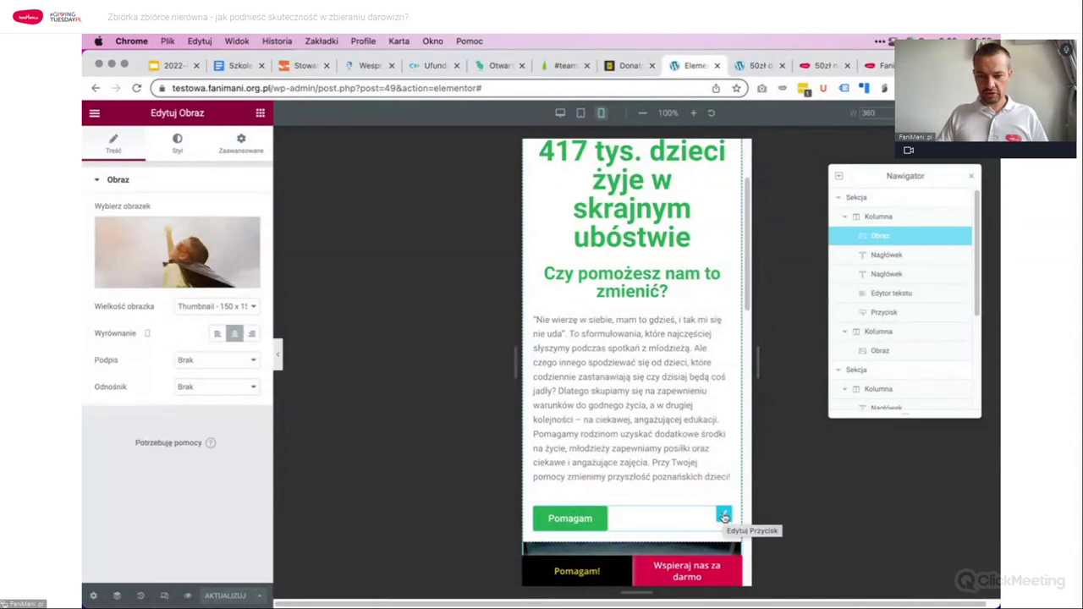
left_click(724, 517)
key("ctrl+d")
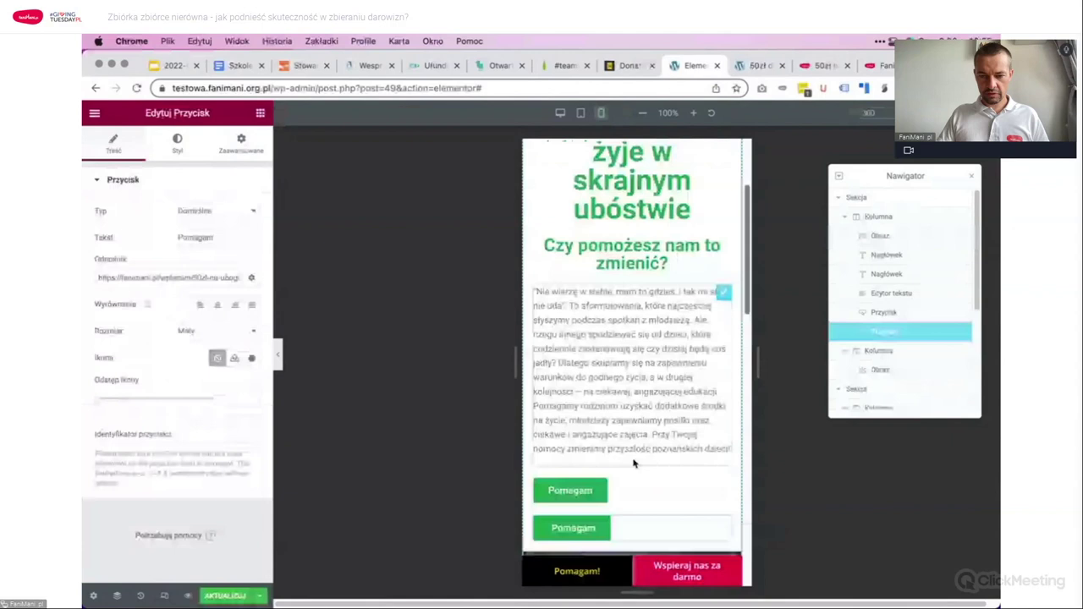
left_click_drag(719, 467, 658, 264)
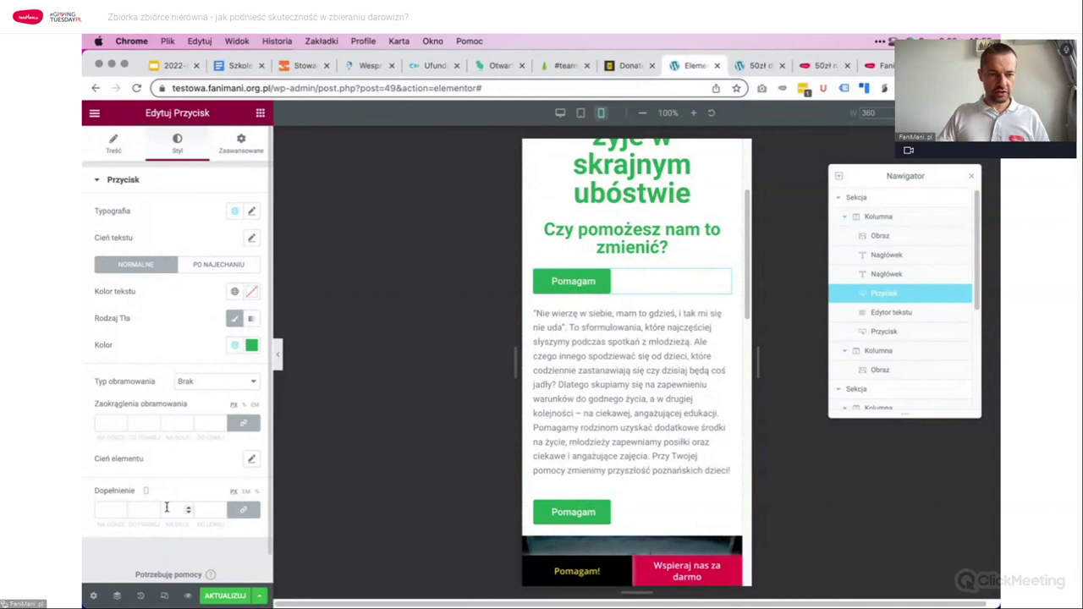
key("super+z")
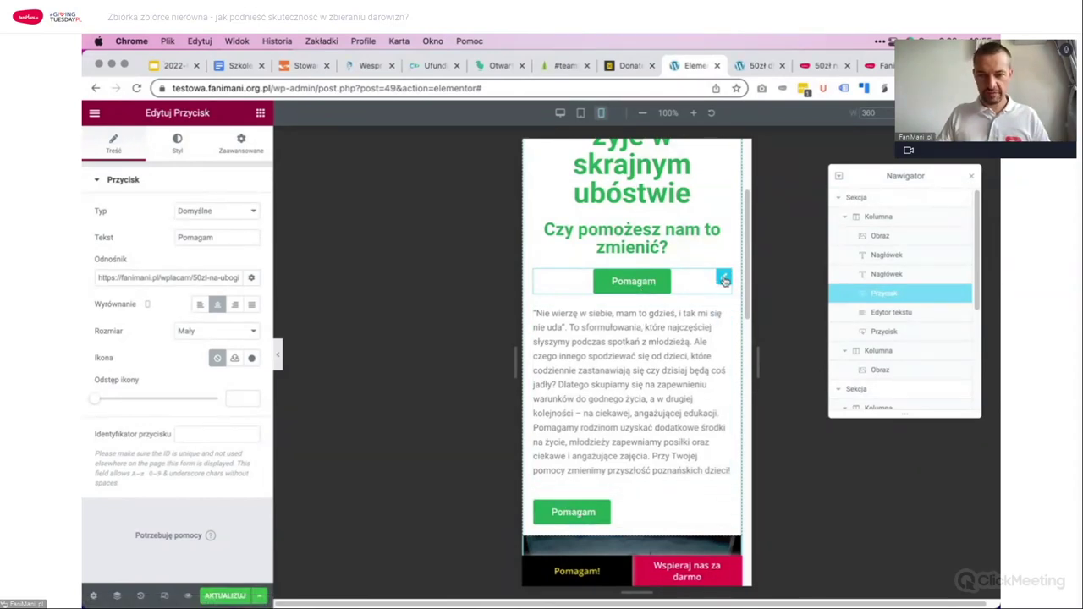
Step: Hide the "Pomagam" button below the "Czy pomożesz nam to zmienić?" subheading on desktop and tablet
left_click(227, 149)
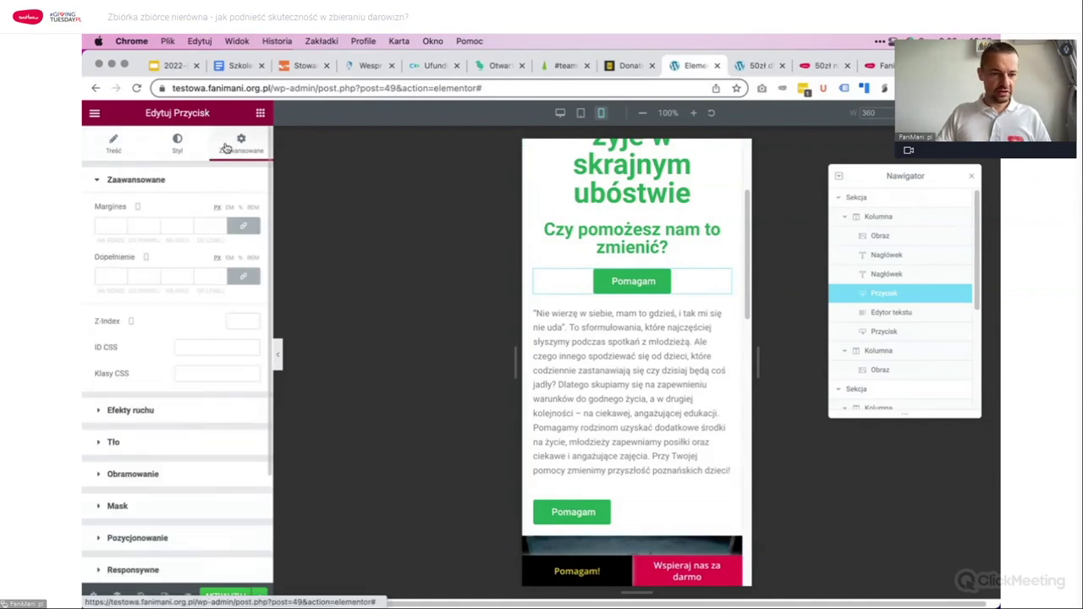
scroll(118, 406, "down", 3)
left_click(126, 431)
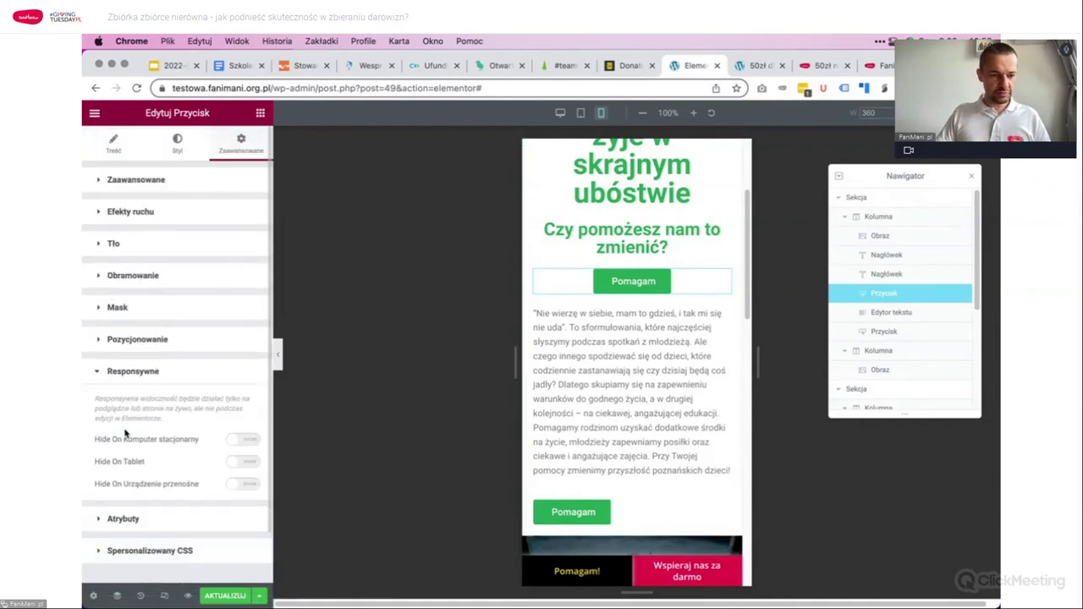
scroll(161, 407, "down", 1)
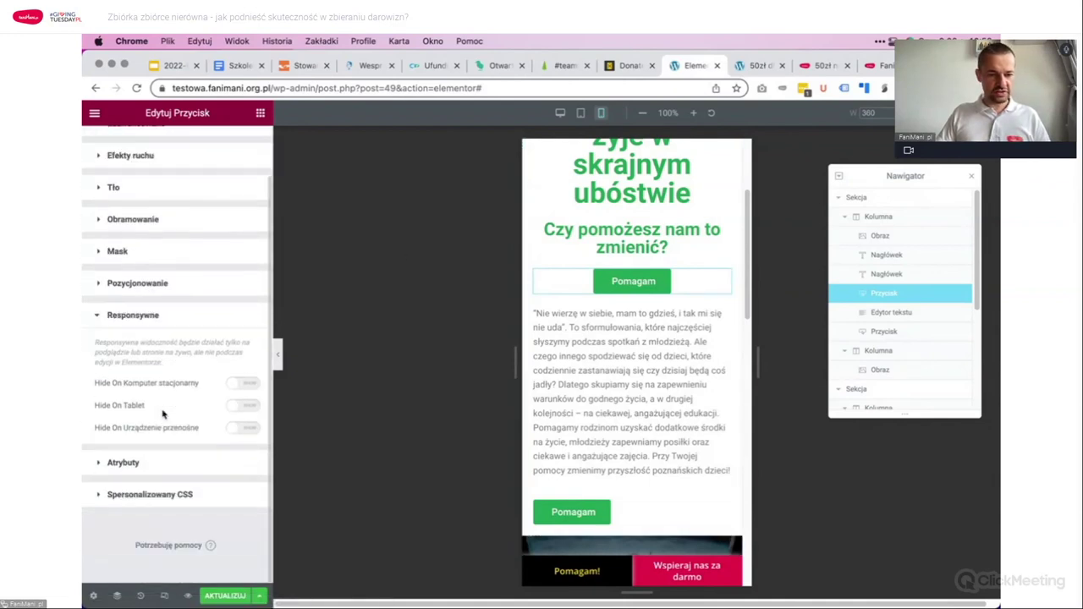
left_click(244, 385)
left_click(245, 407)
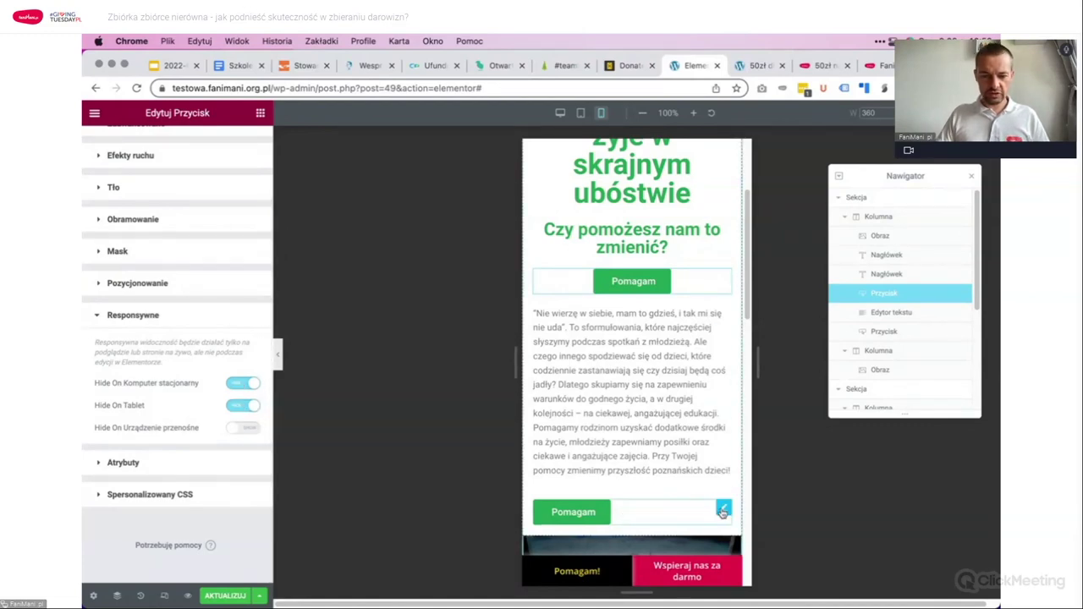
Step: Hide the "Pomagam" button below the paragraph on mobile devices and update the page
left_click(723, 509)
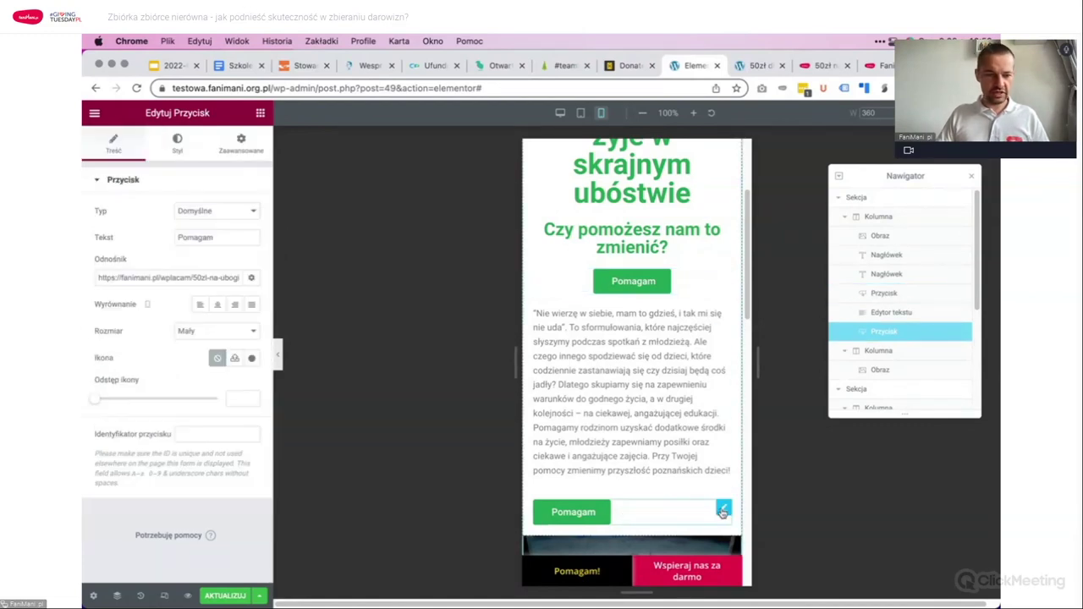
left_click(241, 144)
scroll(178, 381, "down", 5)
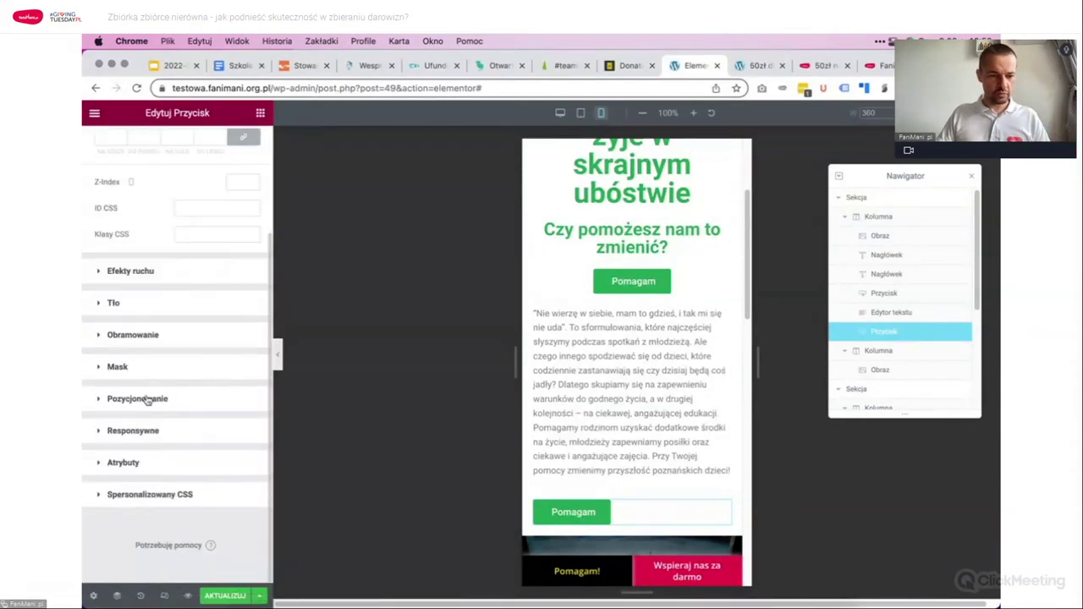
left_click(138, 431)
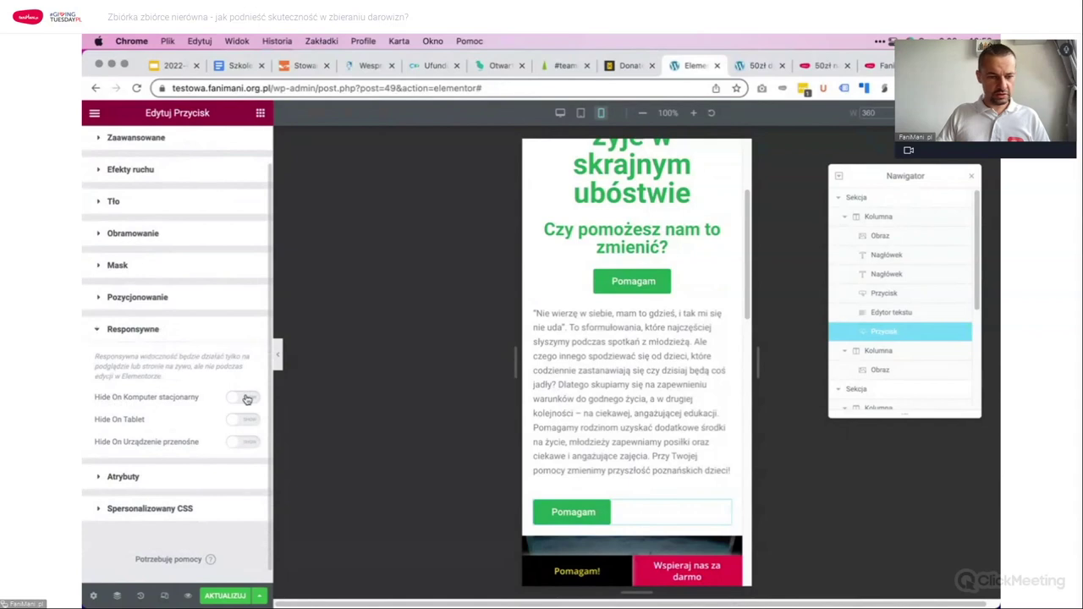
left_click(247, 444)
left_click(234, 597)
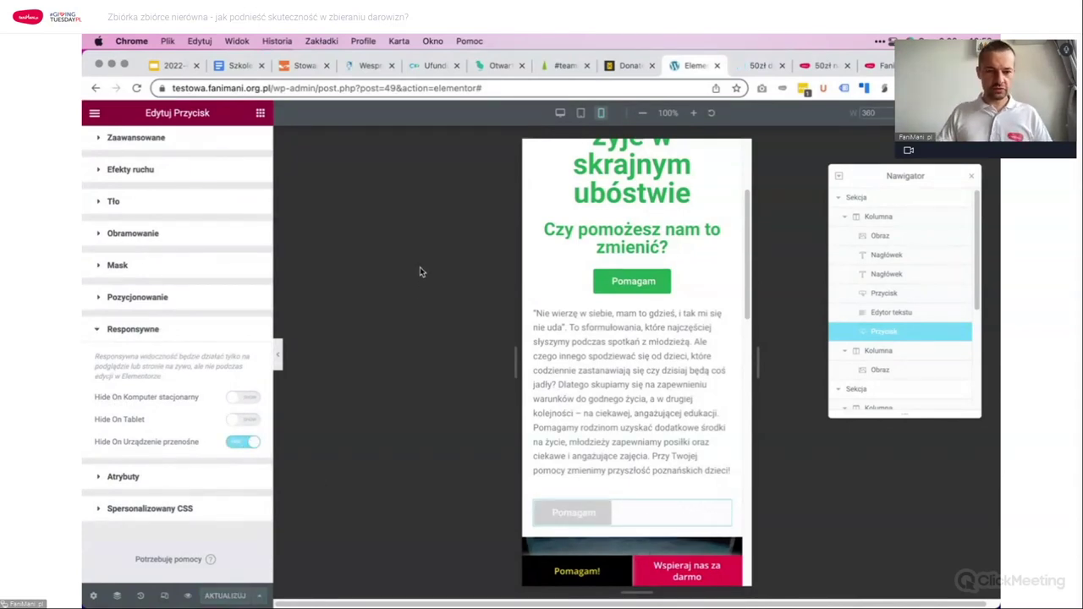
Step: Check the button placement on the public page in mobile emulation and at desktop size in the incognito window, and close it
key("super+grave")
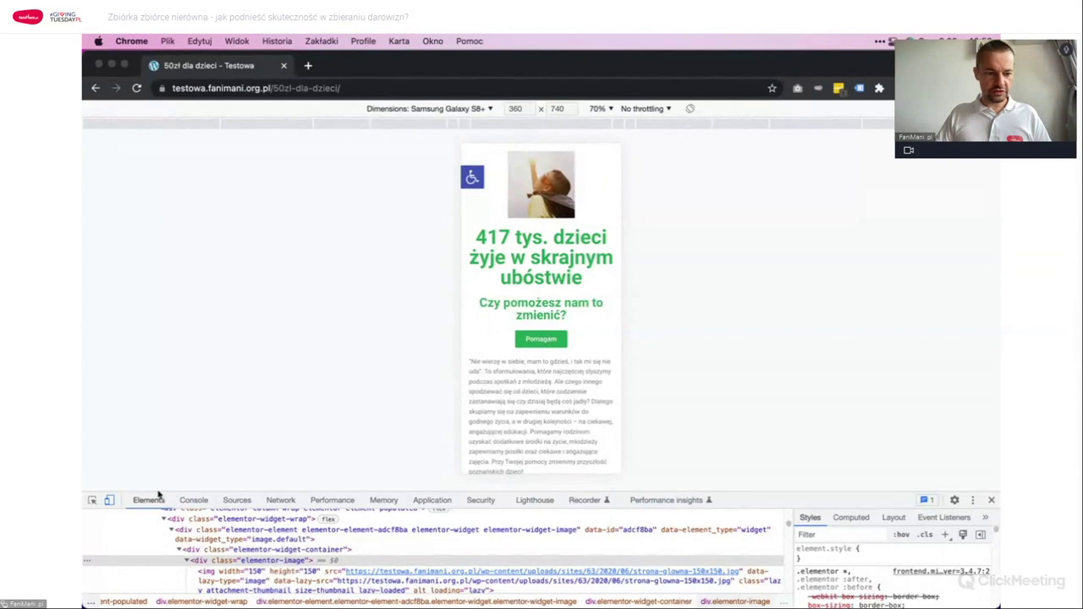
left_click(111, 501)
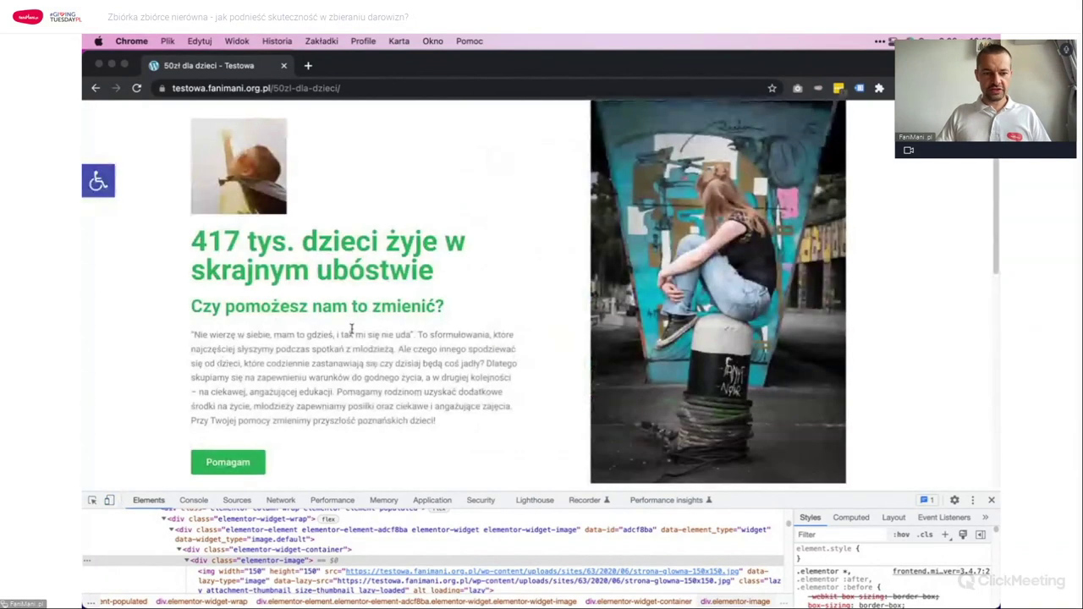
key("super+r")
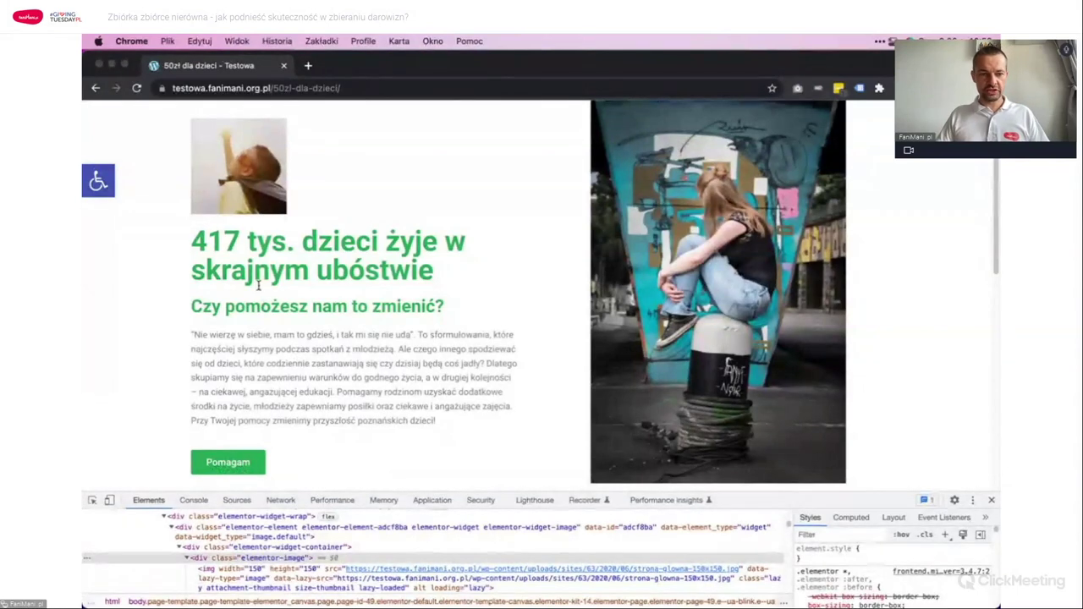
key("super+w")
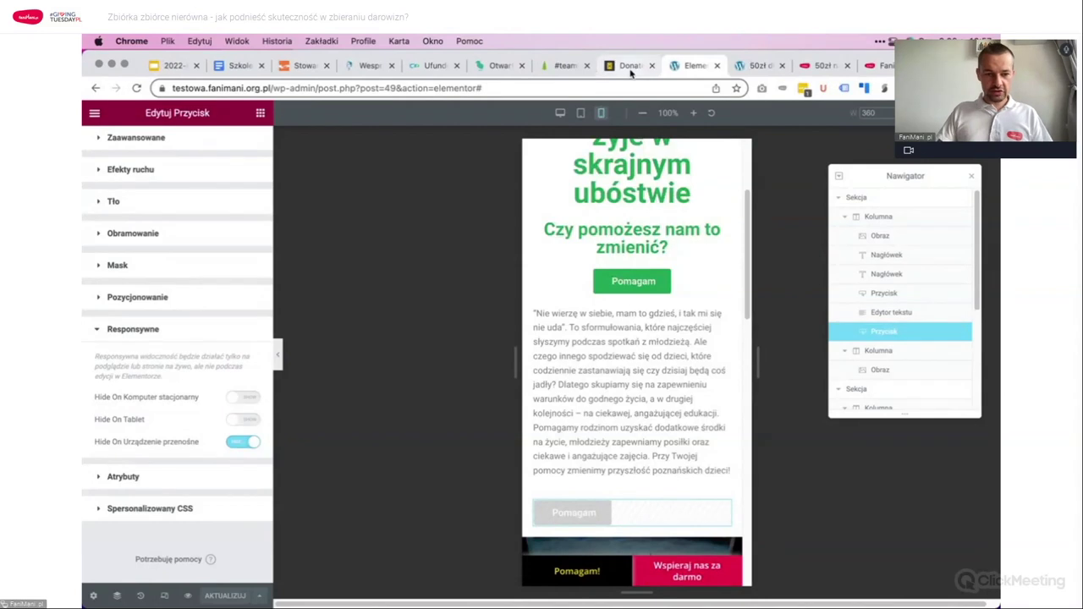
Step: Review the "Instrukcja krok po kroku" checklist in the Google Slides presentation, down to the last two items
left_click(173, 66)
left_click(385, 396)
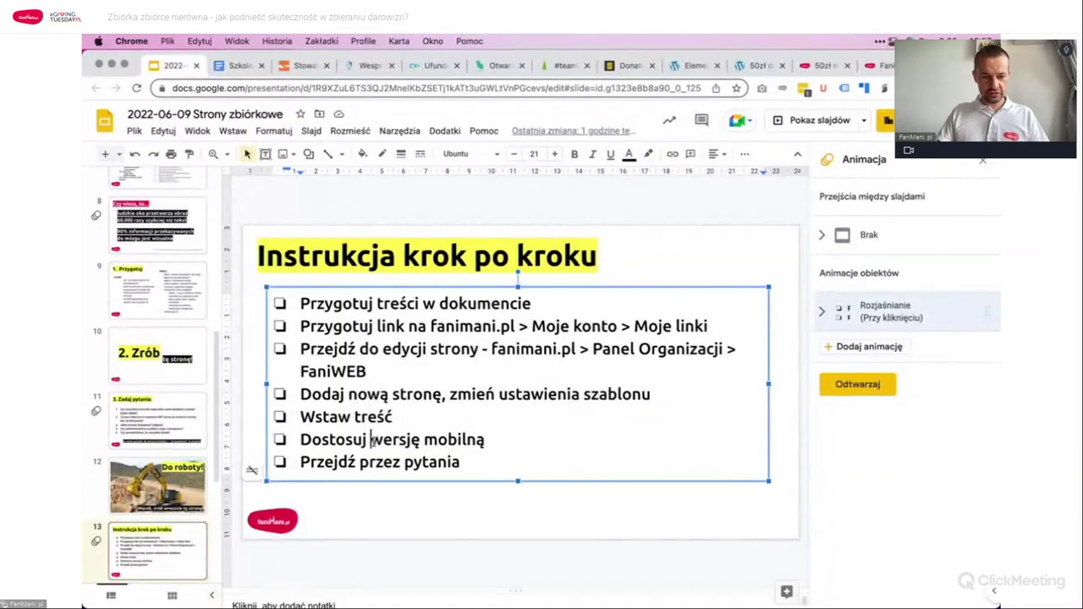
left_click(485, 463)
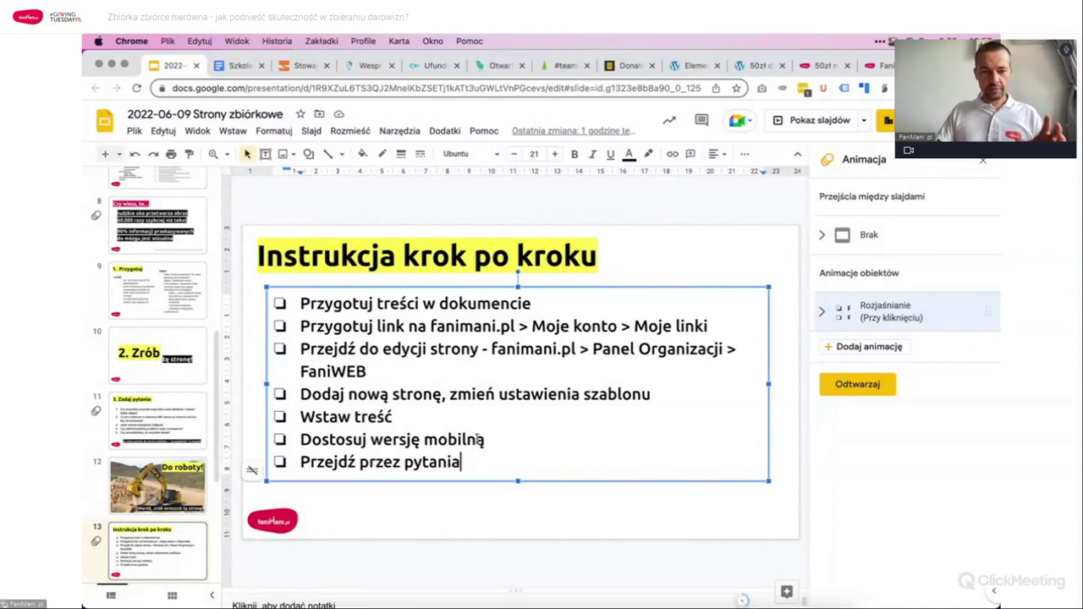
left_click(711, 65)
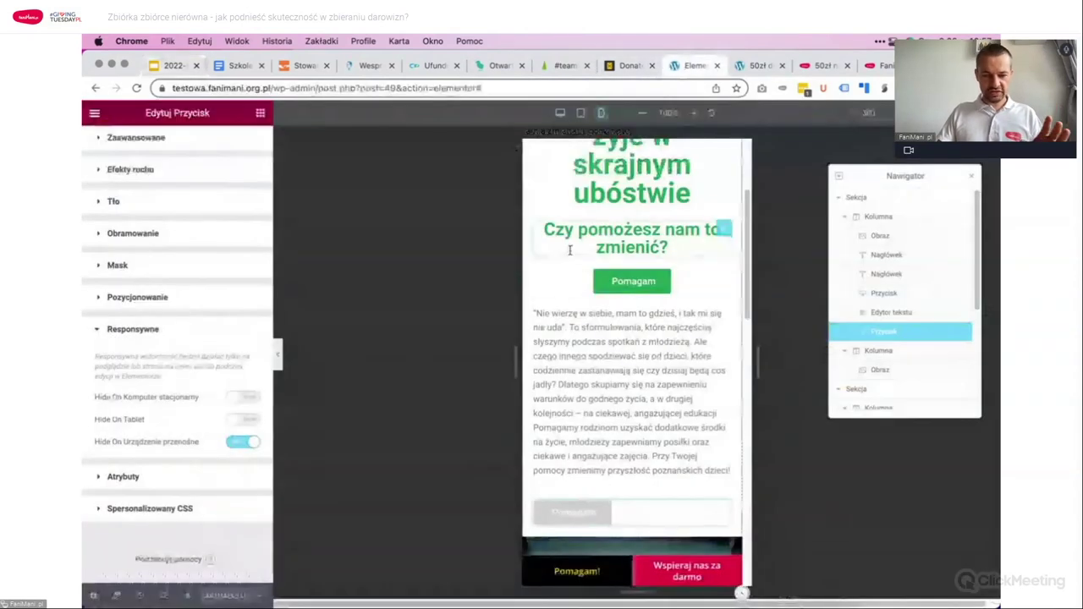
left_click(559, 112)
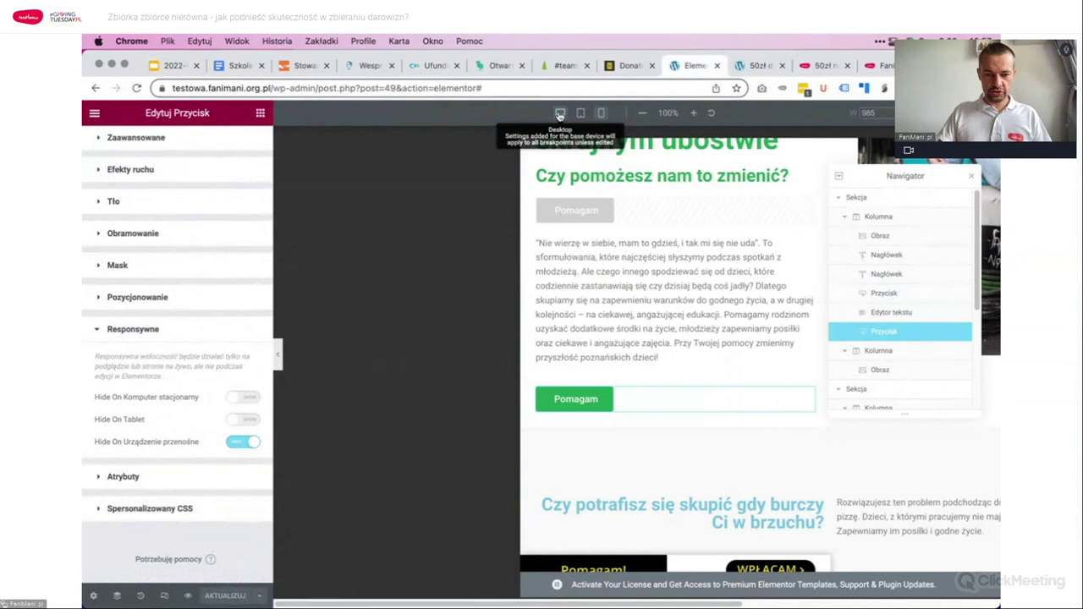
left_click(610, 393)
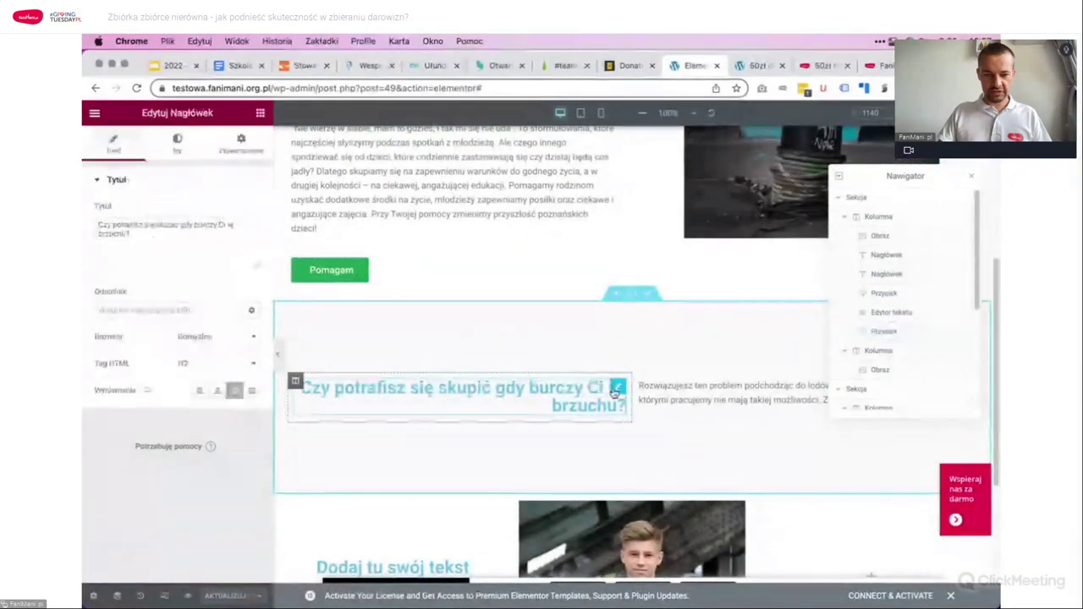
left_click(176, 144)
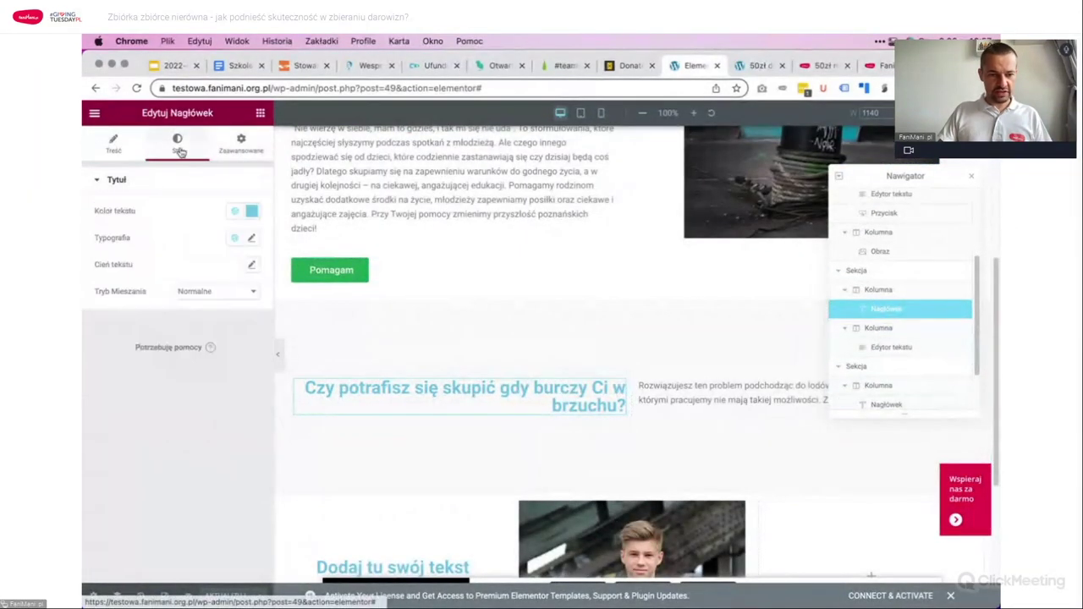
left_click(237, 241)
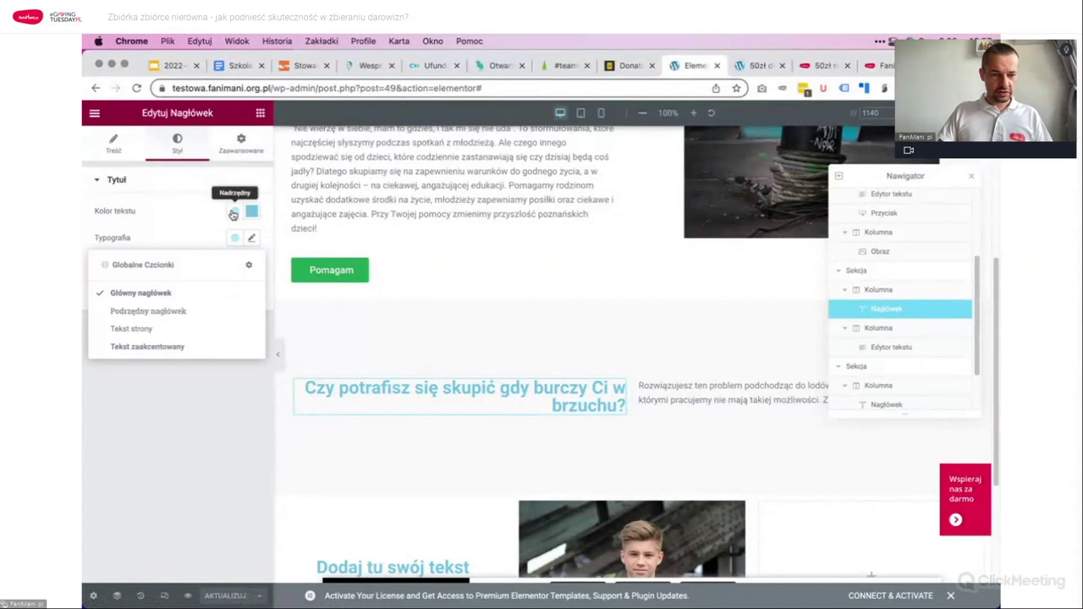
left_click(234, 211)
left_click(145, 382)
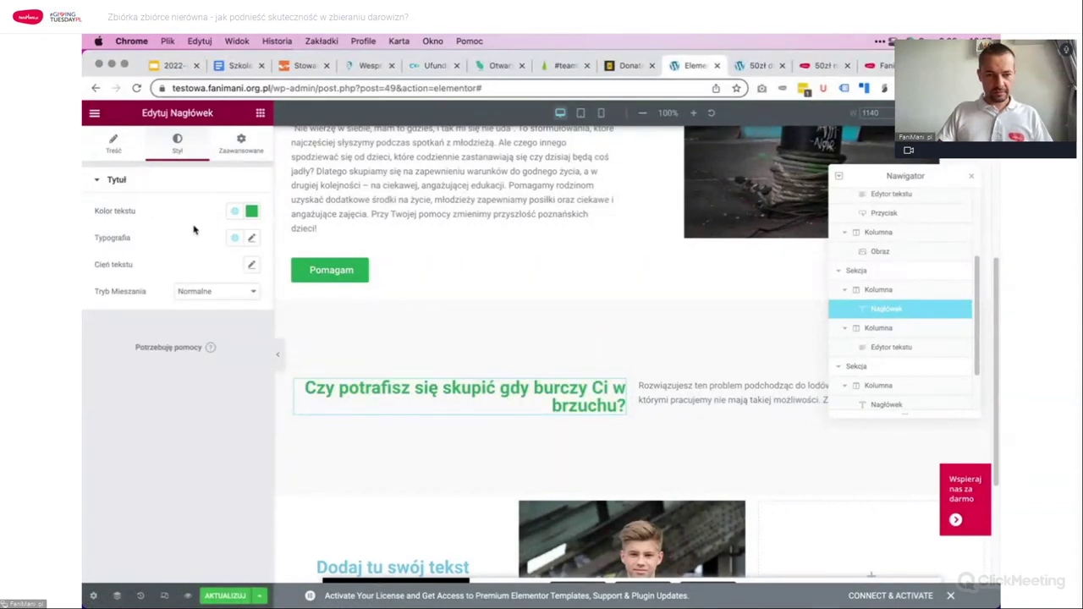
left_click(251, 211)
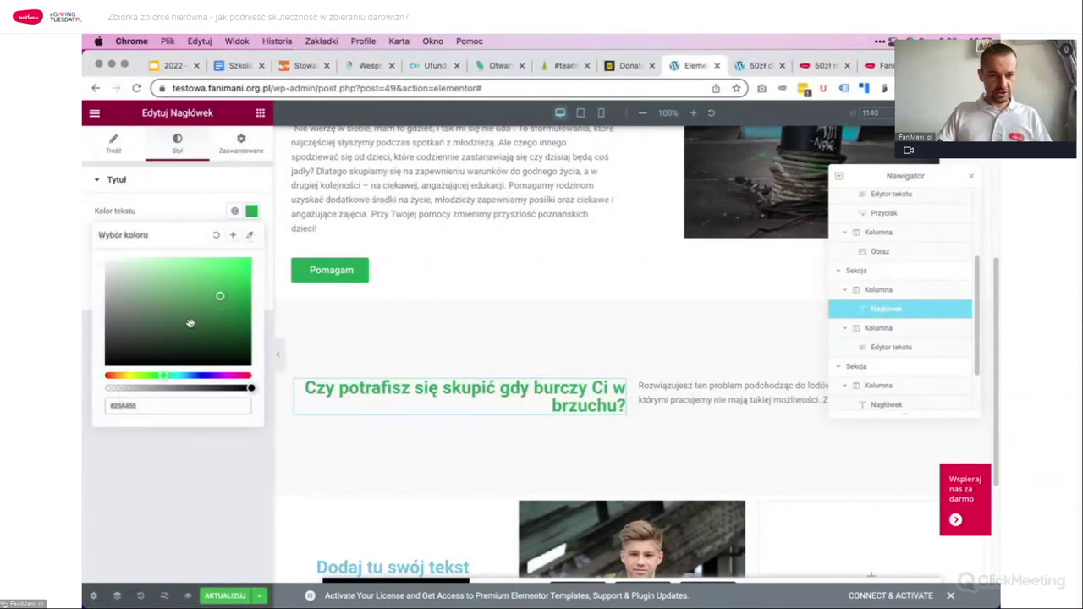
left_click(267, 330)
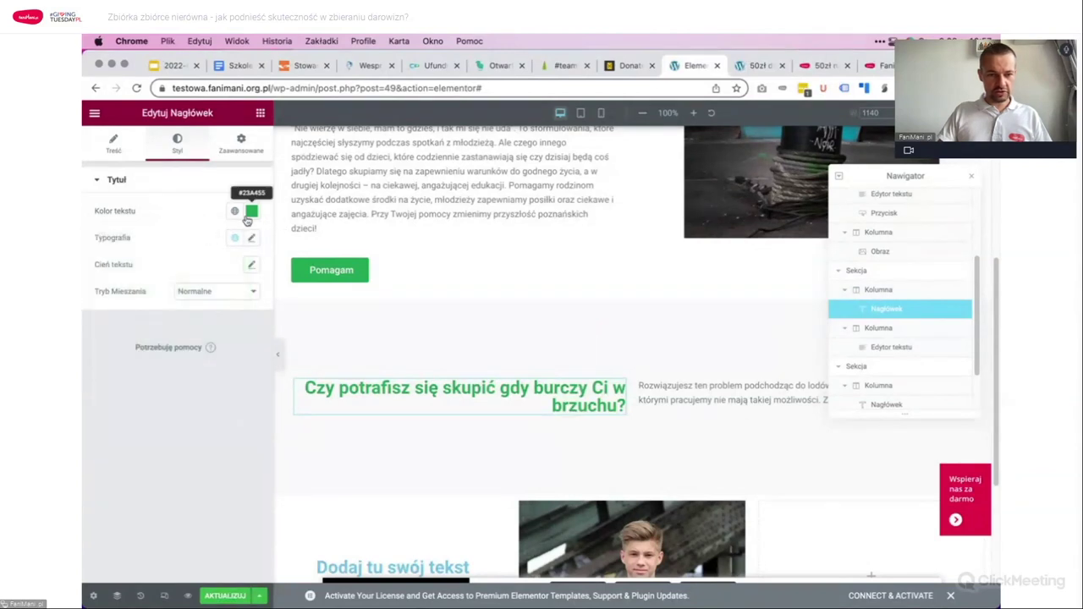
Step: Set the font size of the "Czy potrafisz się skupić gdy burczy Ci w brzuchu?" heading to 60 px
left_click(242, 143)
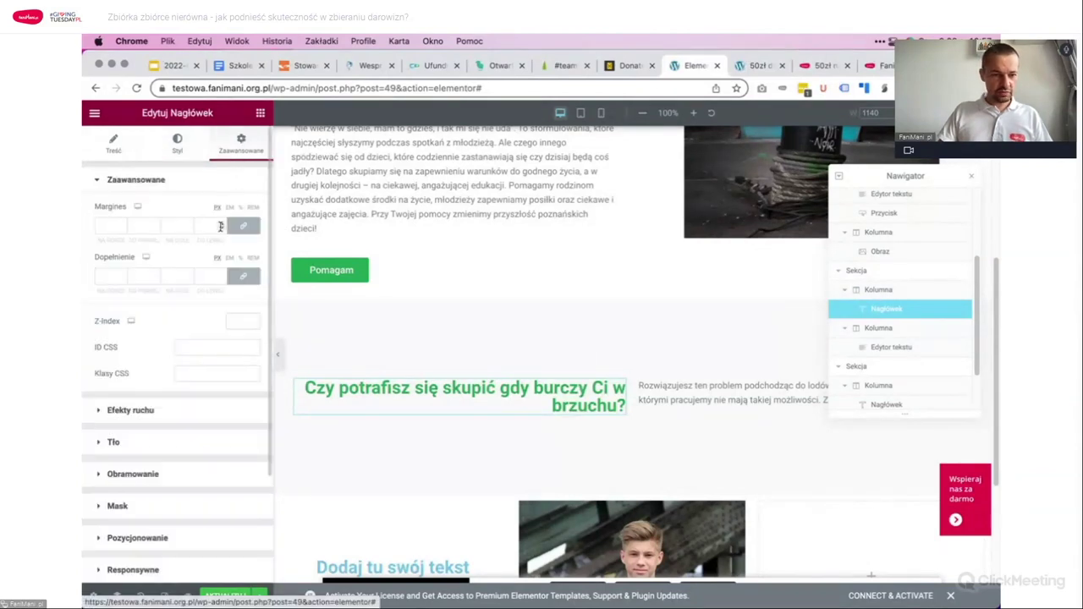
left_click(176, 146)
left_click(251, 238)
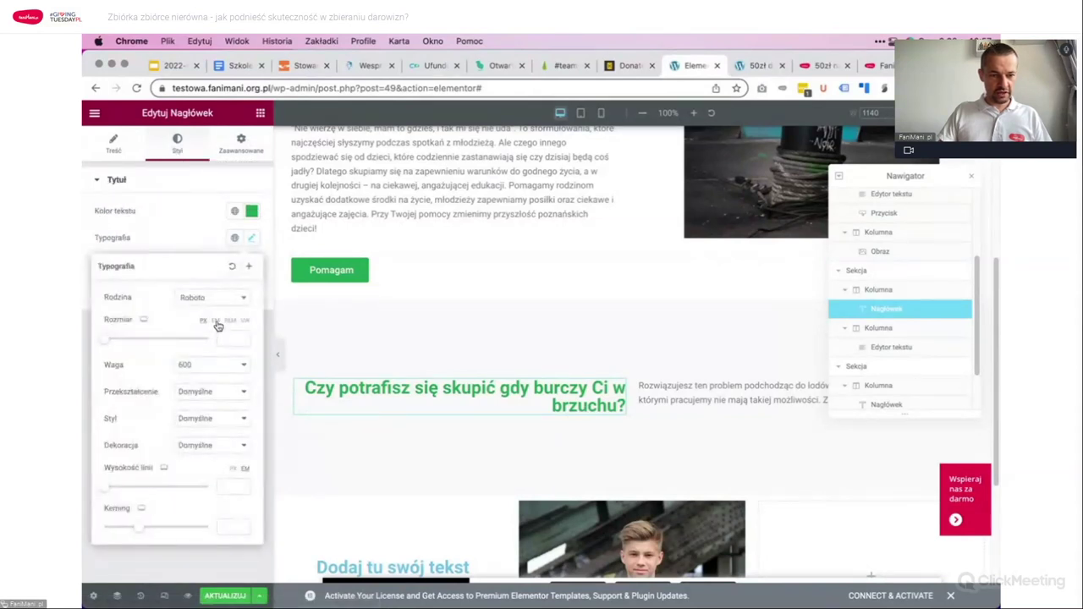
left_click(223, 339)
type("30")
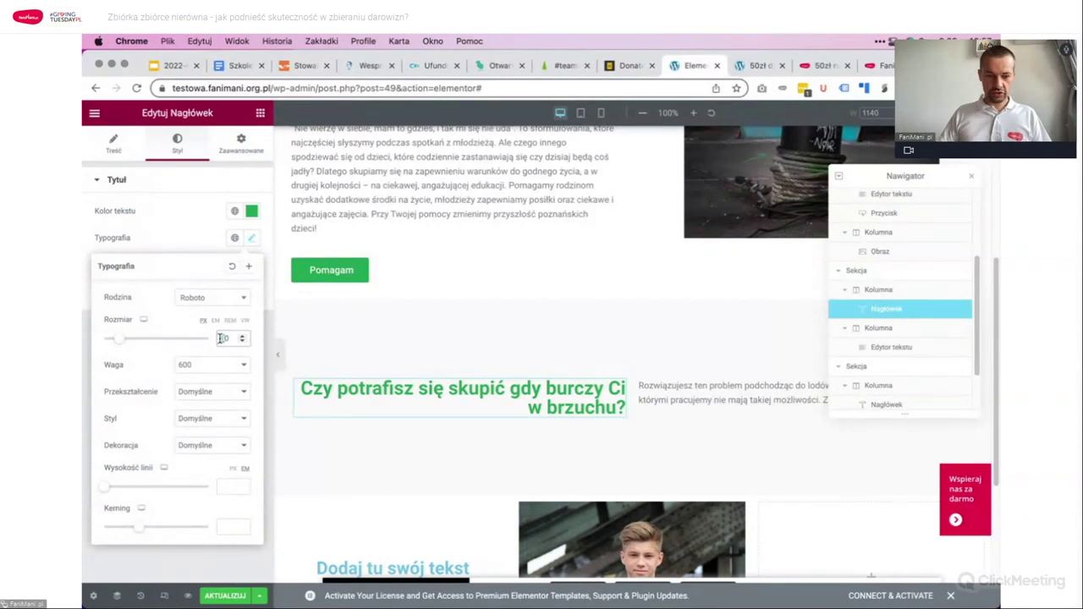
key("BackSpace")
key("BackSpace")
type("60")
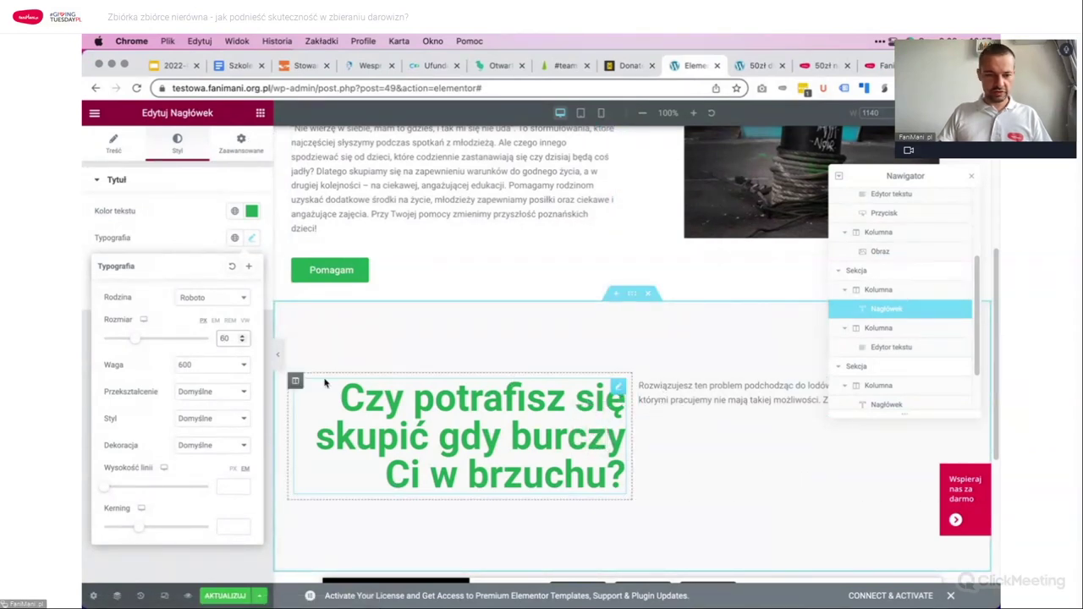
Step: Set the heading column's padding to 5% on the right, bottom and left, and 0 at the top
left_click(296, 382)
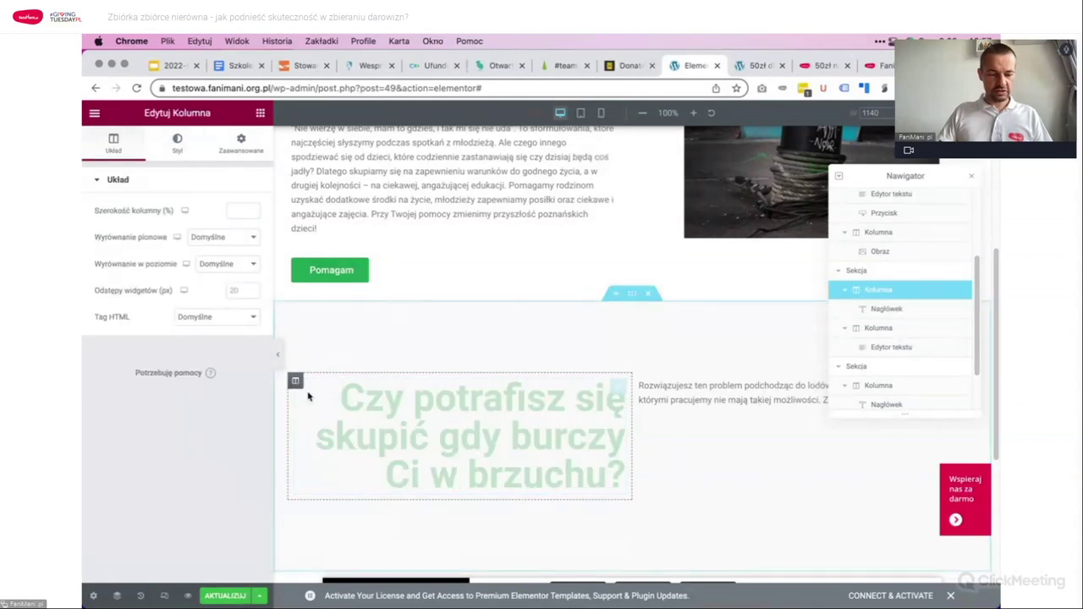
left_click(240, 144)
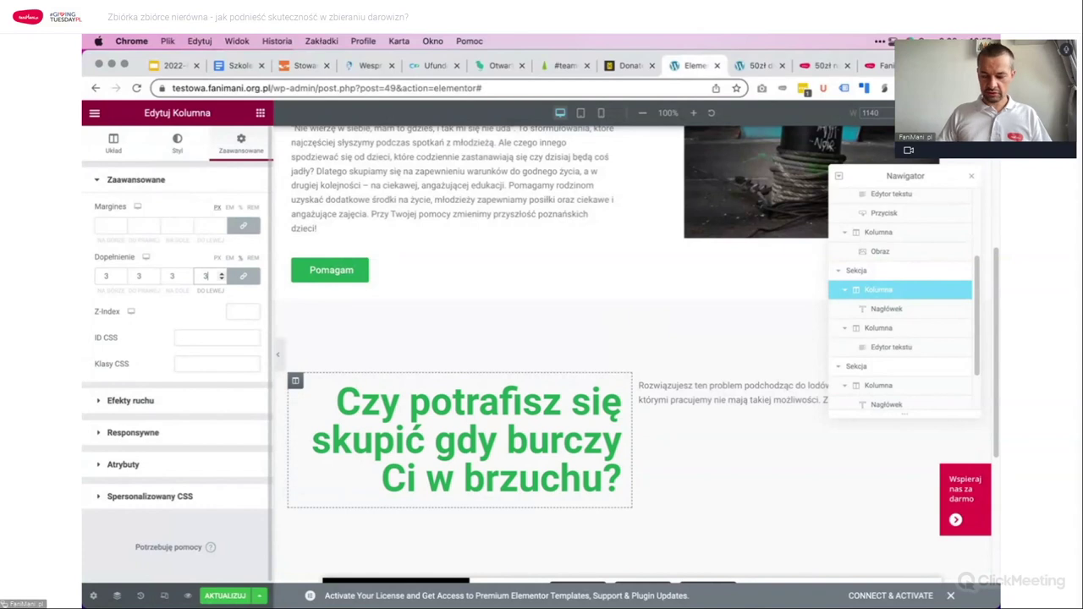
left_click(206, 277)
type("5")
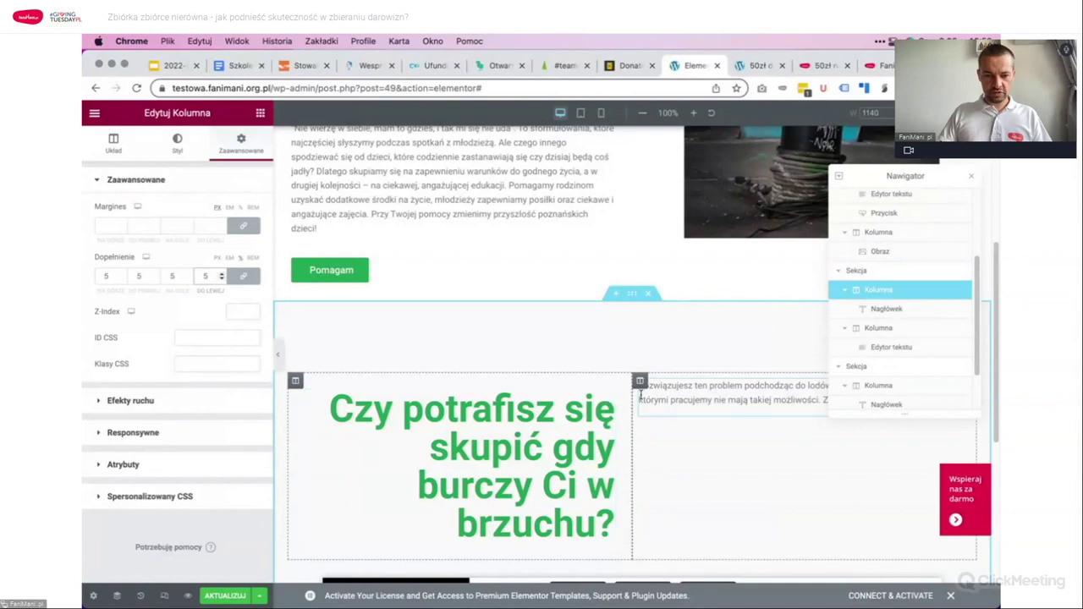
left_click(243, 276)
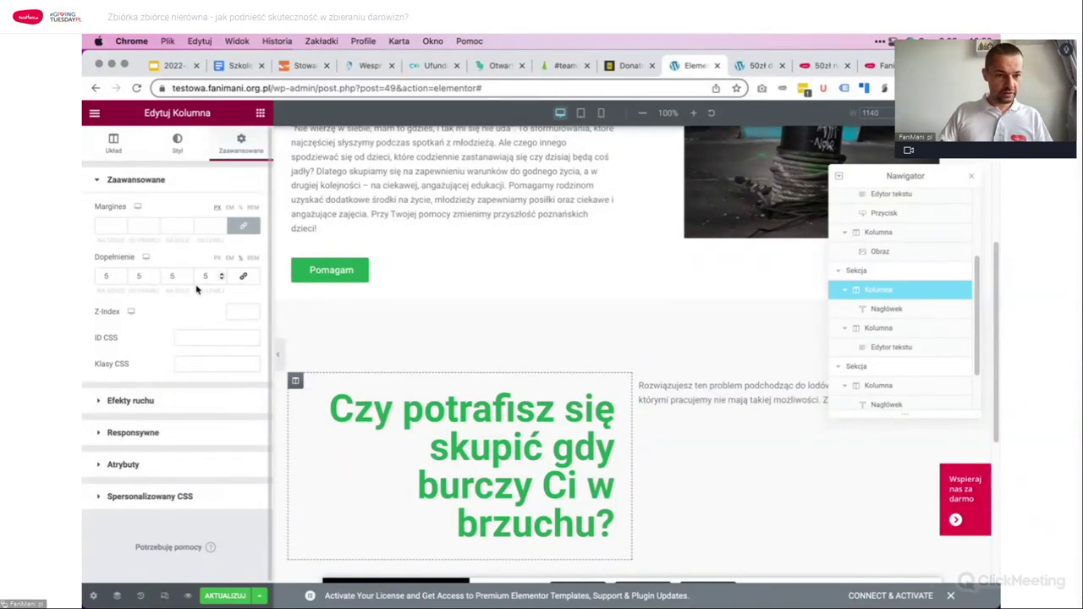
double_click(106, 276)
type("0")
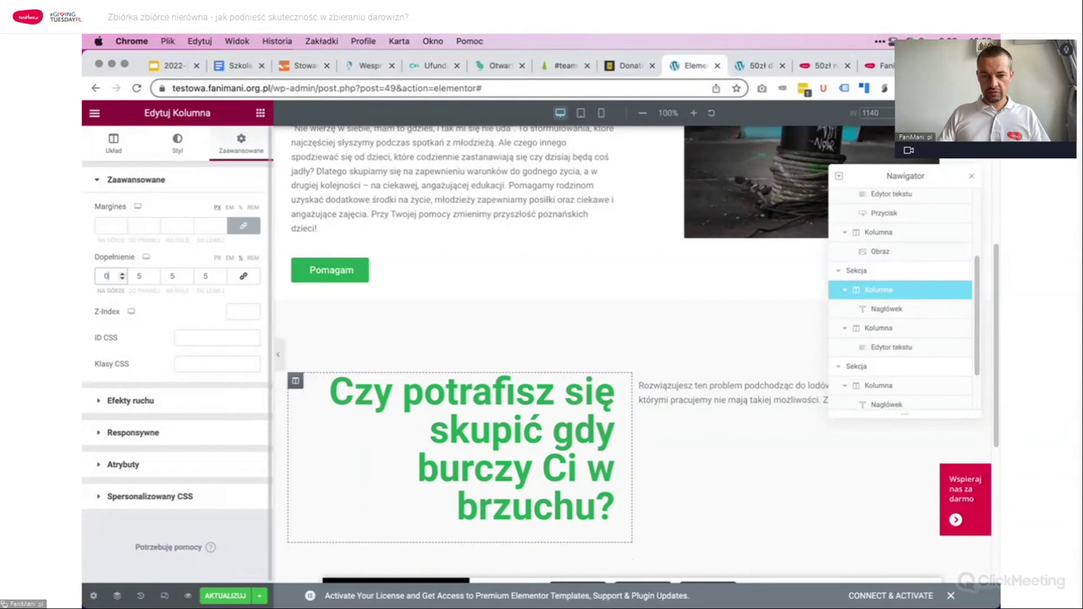
Step: Set the font size of the "Rozwiązujesz ten problem…" paragraph beside the green heading to 20 px
left_click_drag(924, 176, 926, 125)
left_click(762, 392)
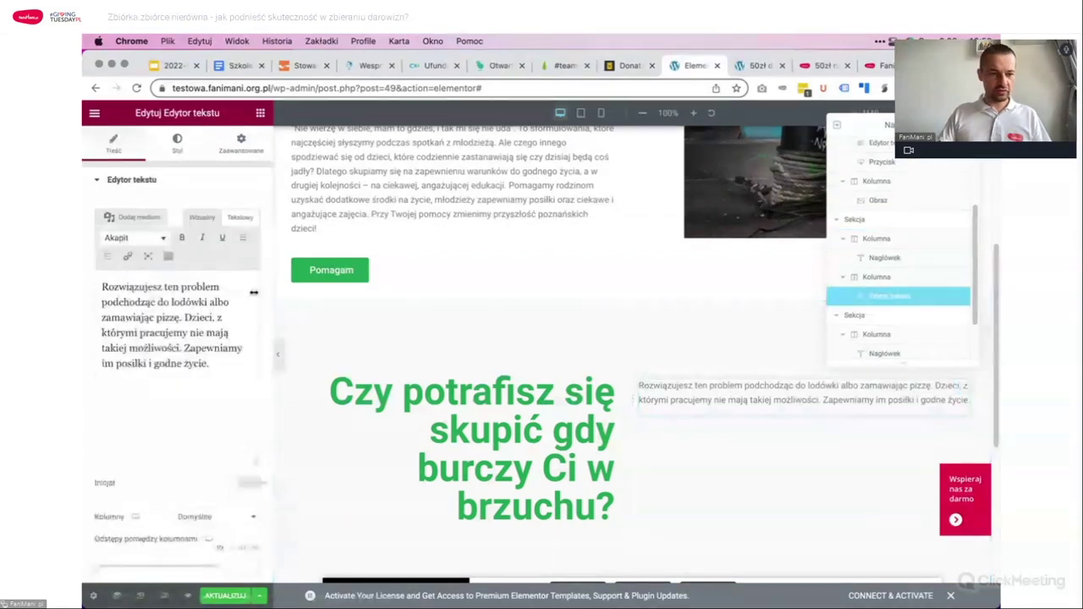
left_click(179, 135)
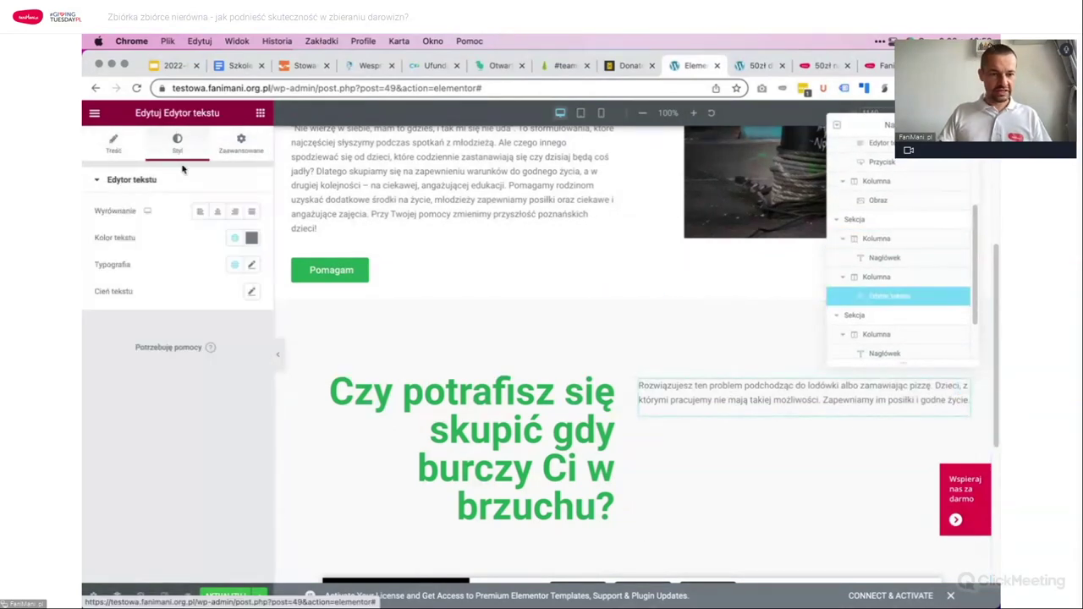
left_click(252, 265)
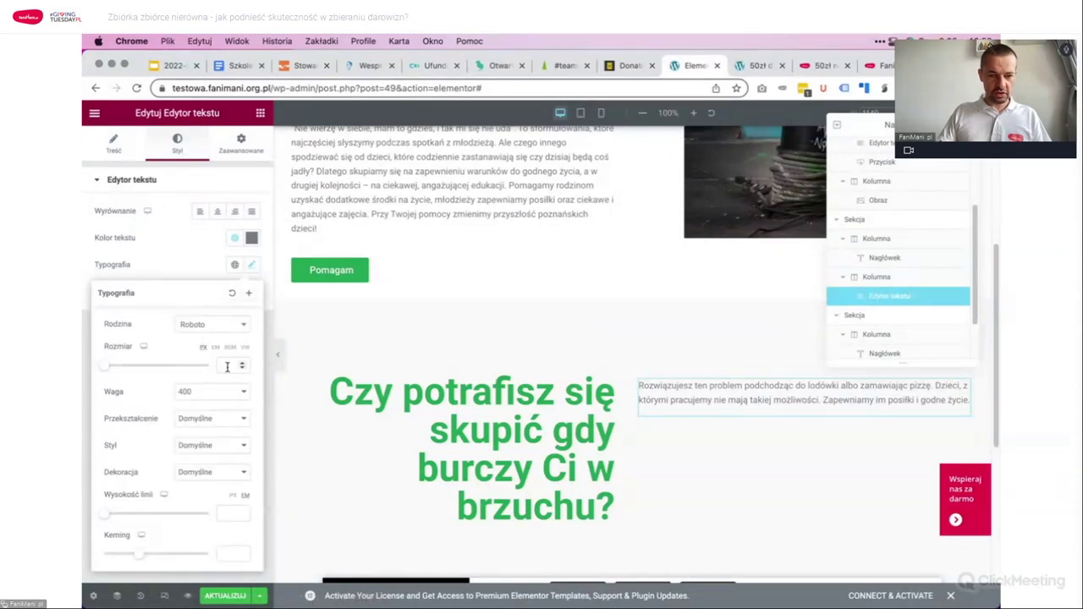
left_click(210, 327)
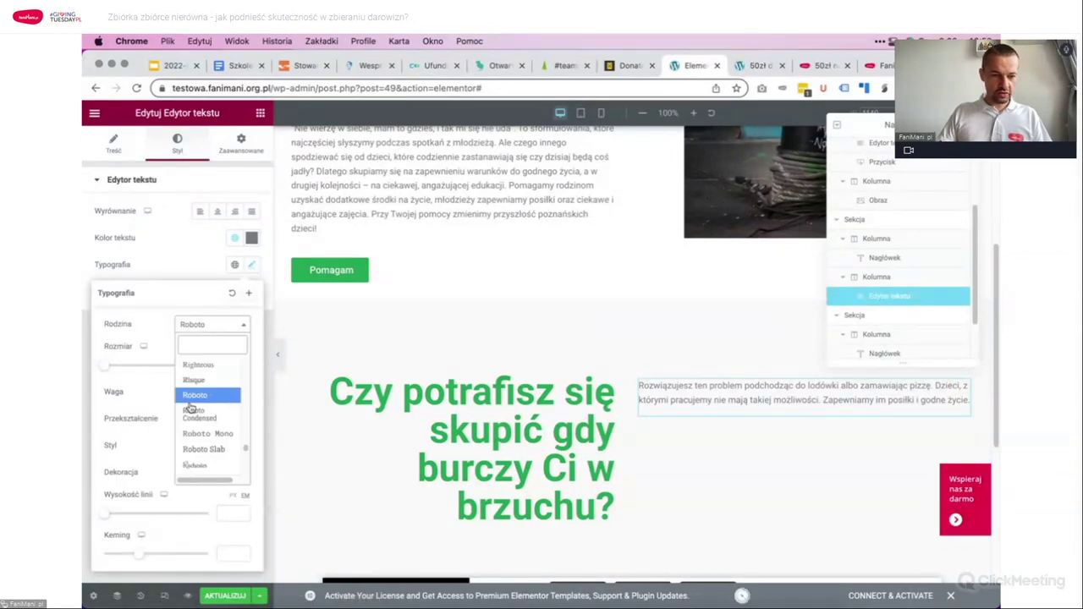
left_click(180, 275)
left_click(181, 275)
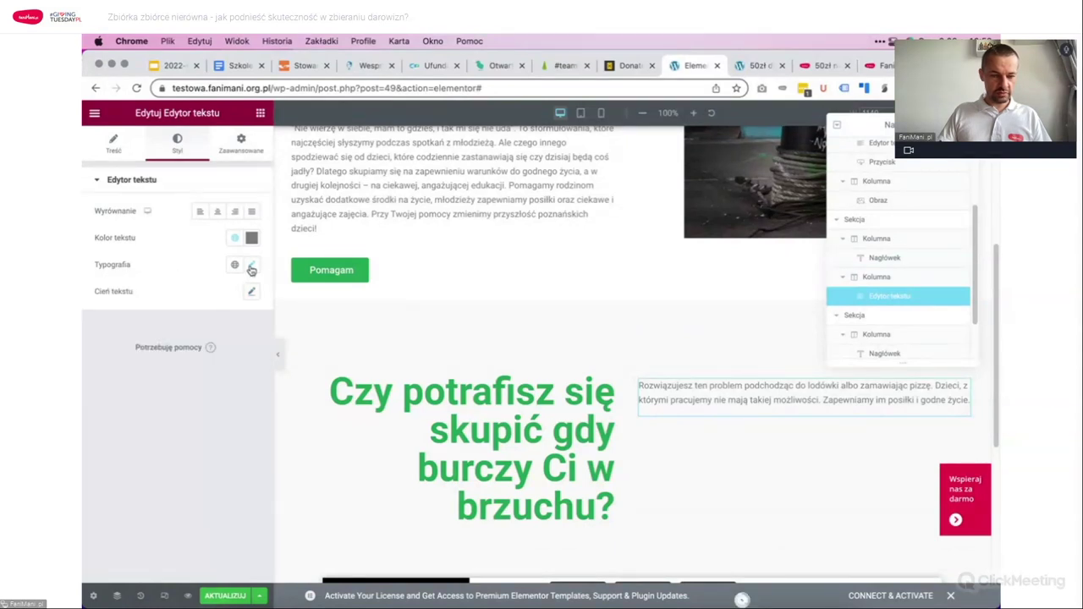
left_click(253, 265)
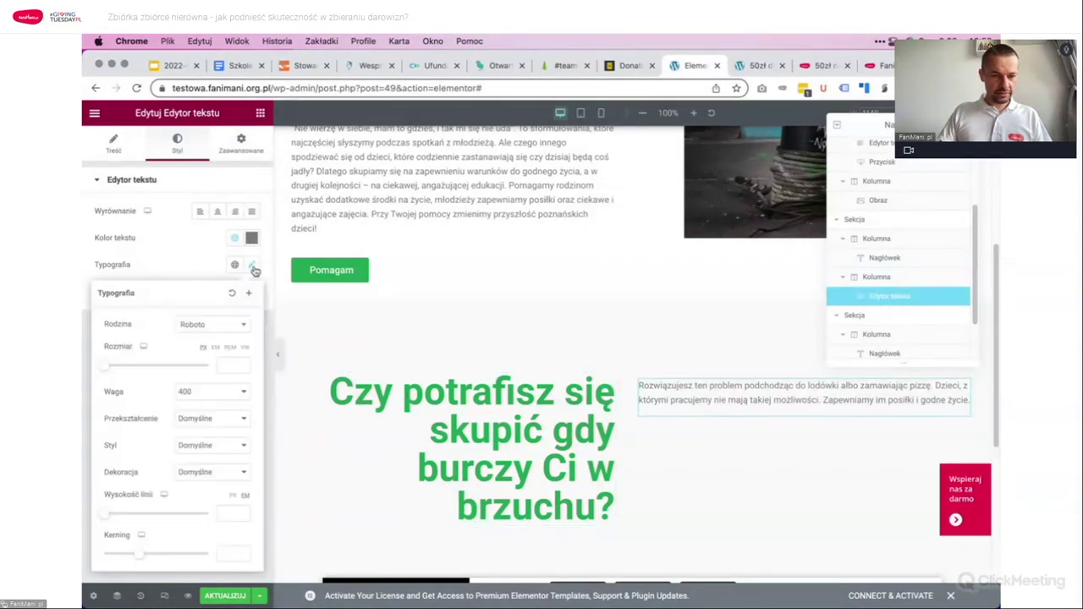
left_click(226, 365)
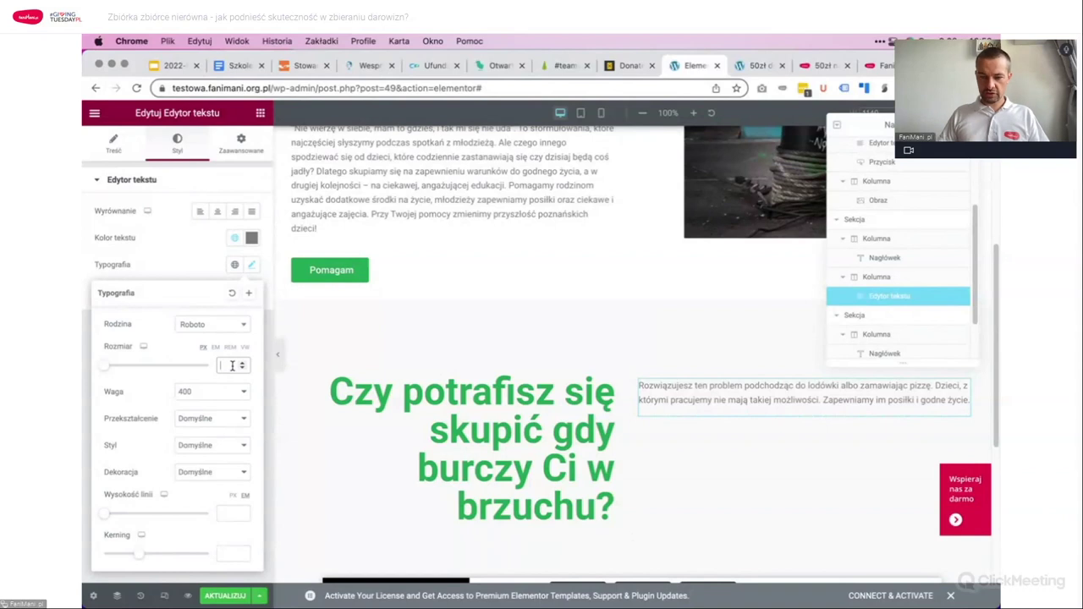
type("20")
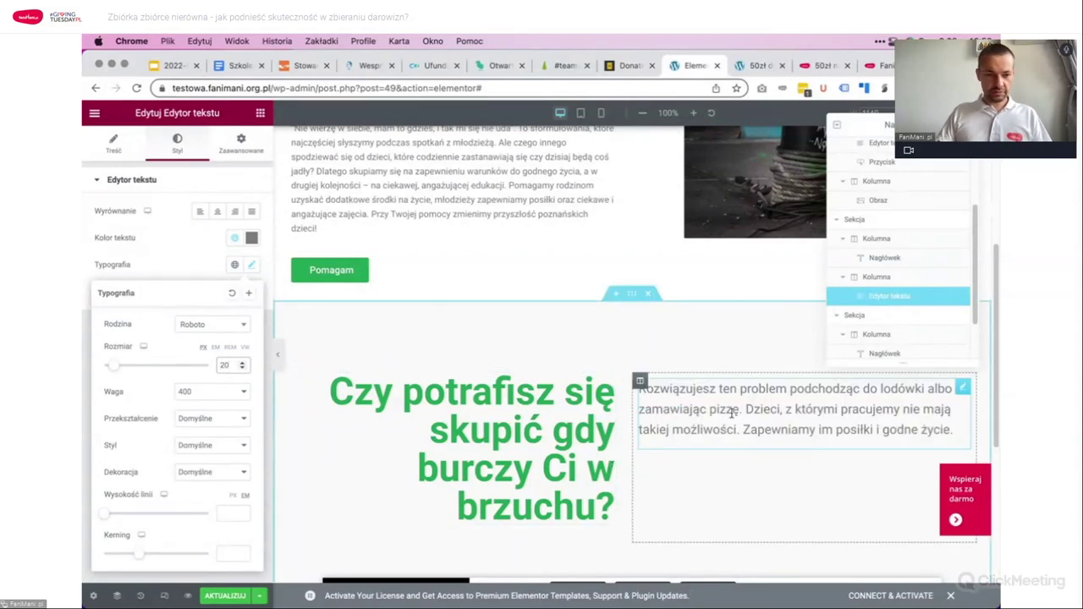
Step: Set the text colour of the "Rozwiązujesz ten problem…" paragraph to black
left_click(251, 240)
left_click_drag(160, 337, 105, 392)
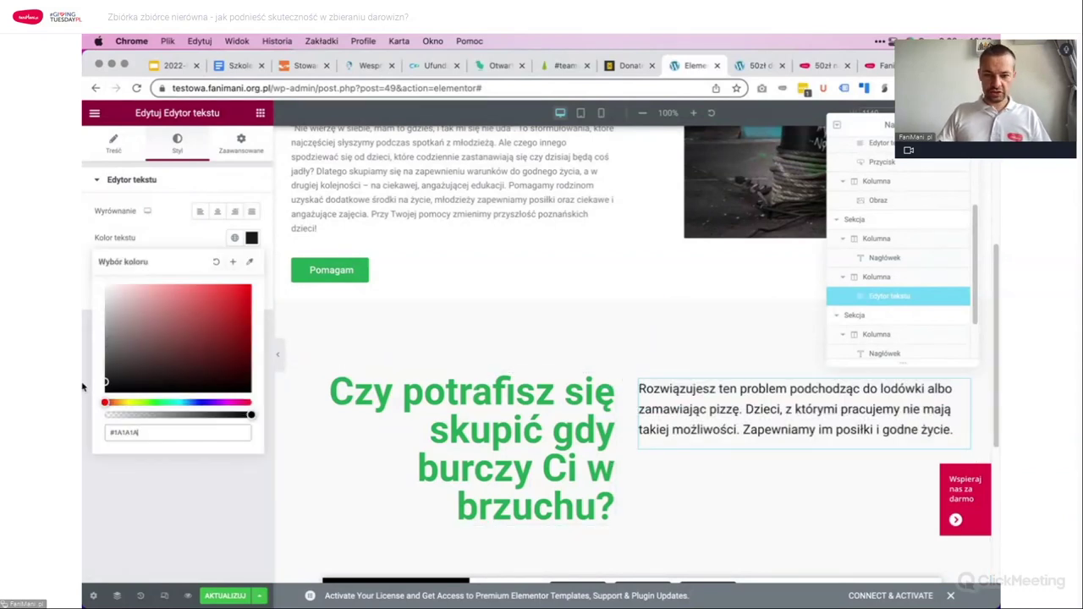
left_click(208, 239)
Step: Try a 30 px font size on the "Rozwiązujesz ten problem…" paragraph, then set it to 26 px
left_click(251, 265)
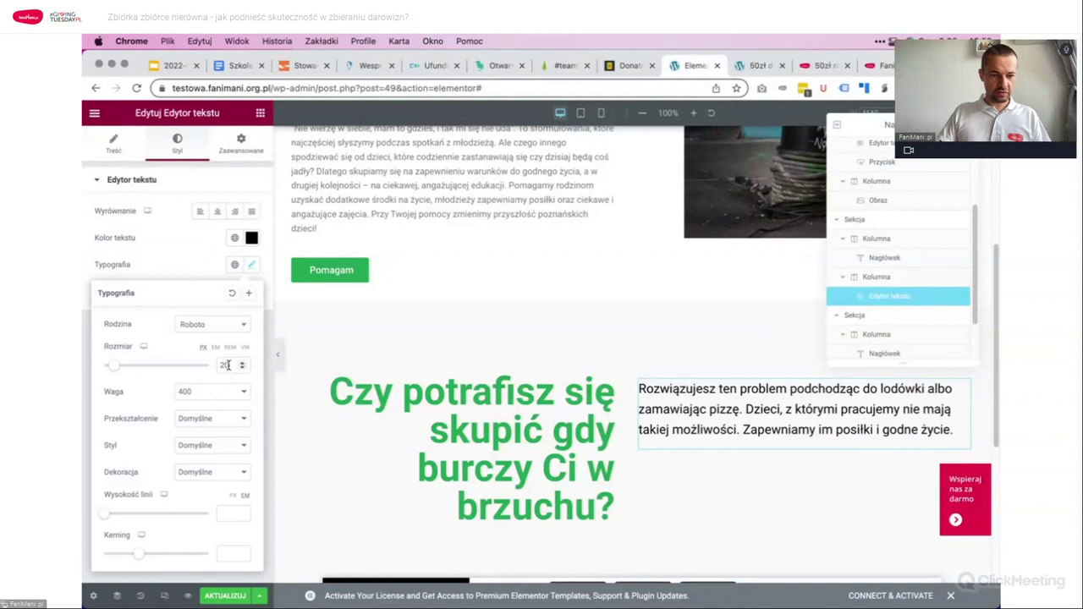
type("30")
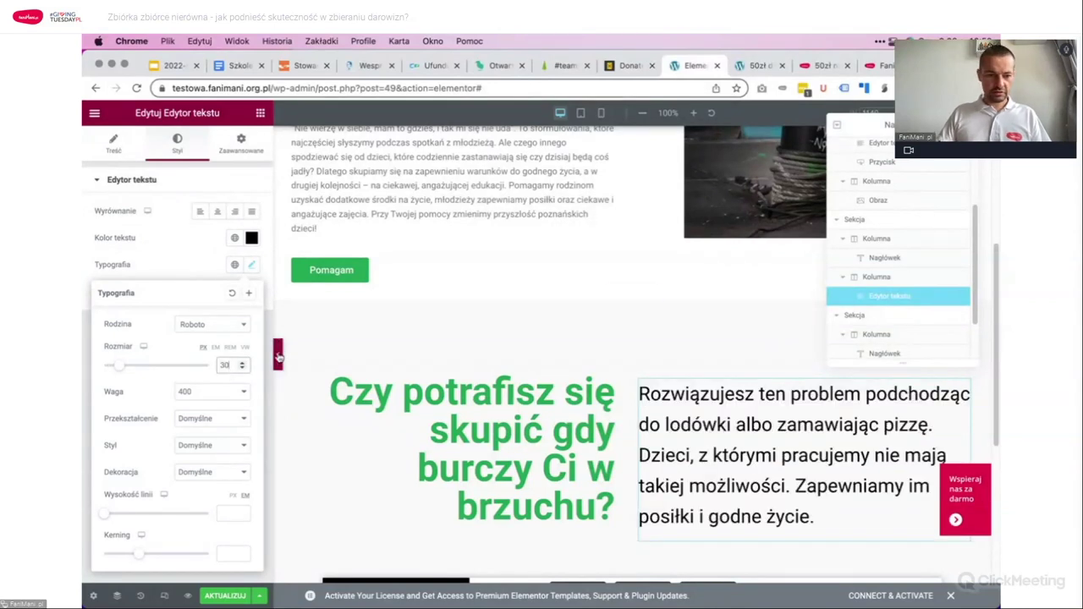
key("BackSpace")
key("BackSpace")
type("26")
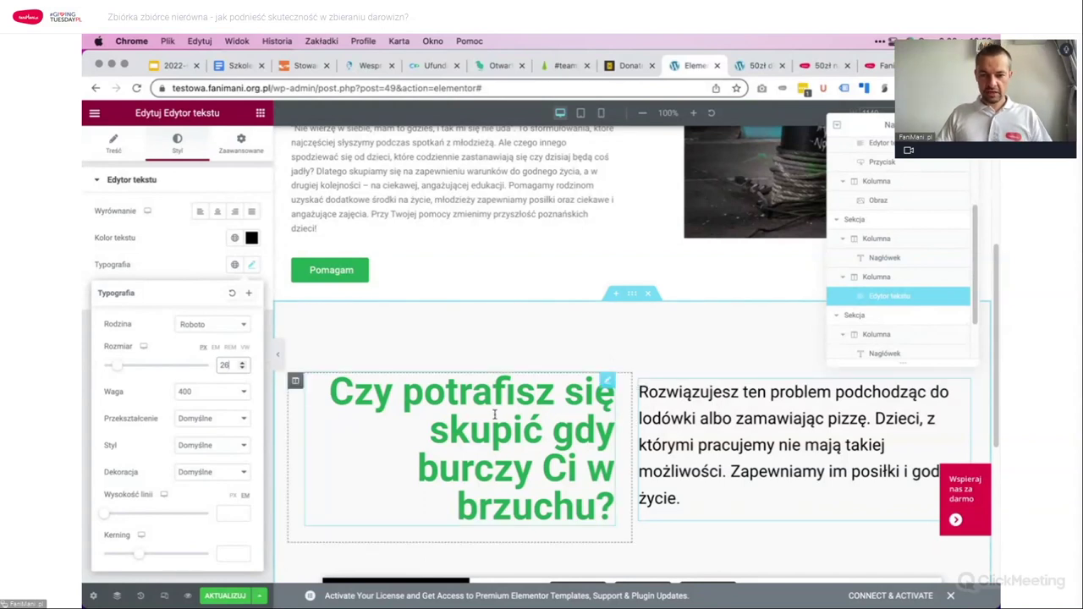
scroll(711, 341, "down", 3)
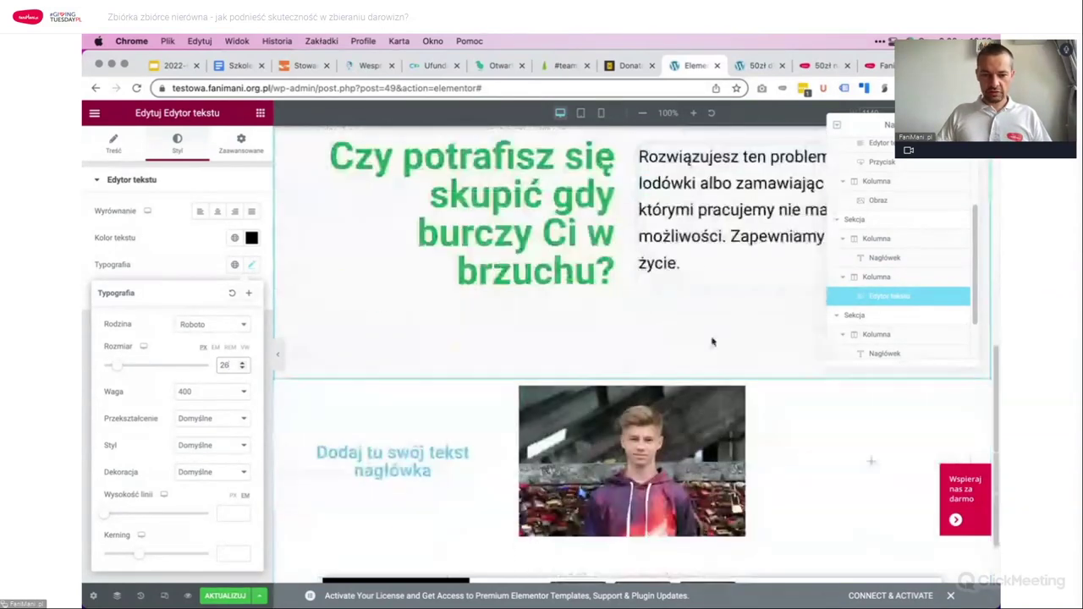
scroll(698, 266, "down", 1)
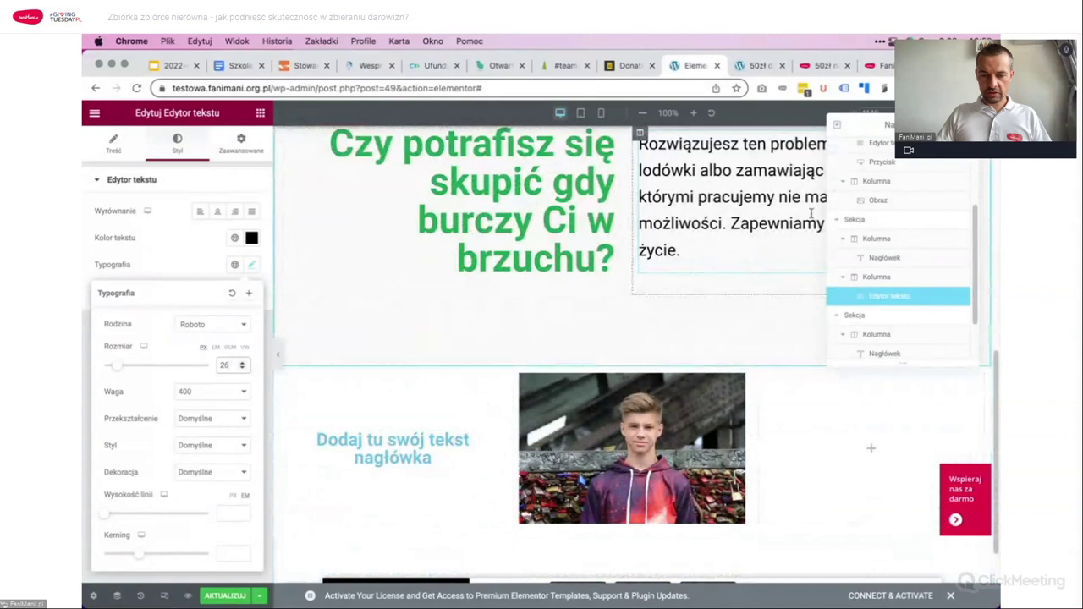
scroll(743, 271, "up", 2)
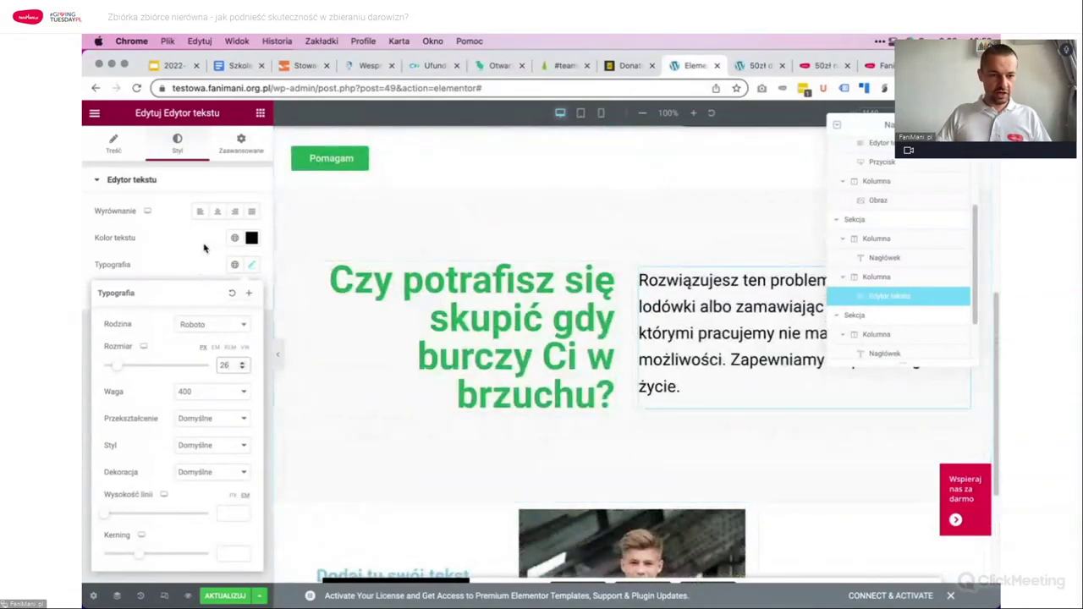
Step: Apply the green global colour to the "Rozwiązujesz ten problem…" paragraph's text and save the page
left_click(234, 237)
left_click(199, 403)
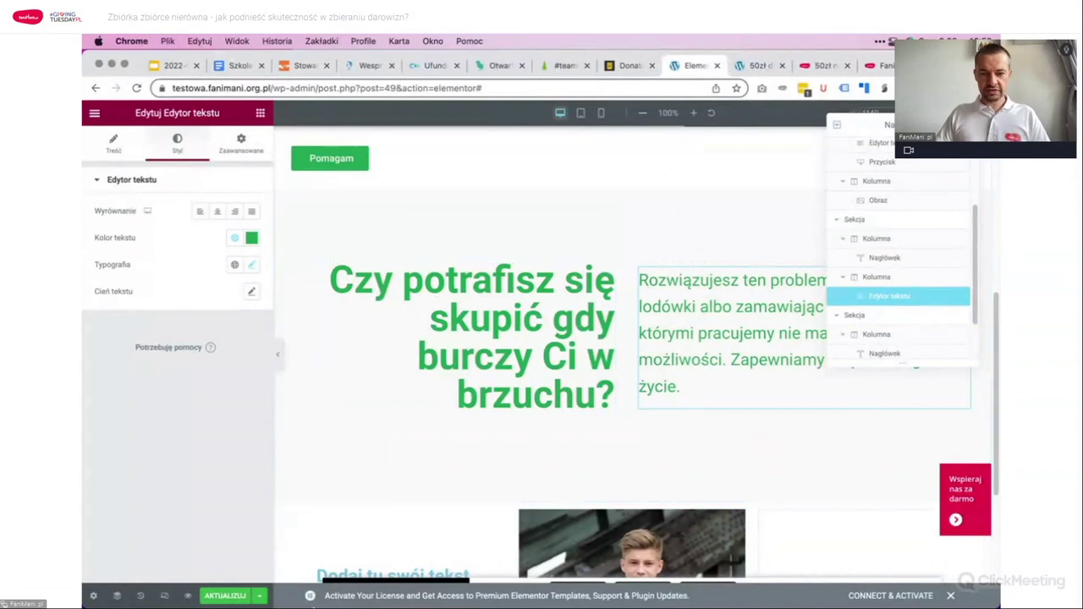
key("ctrl+s")
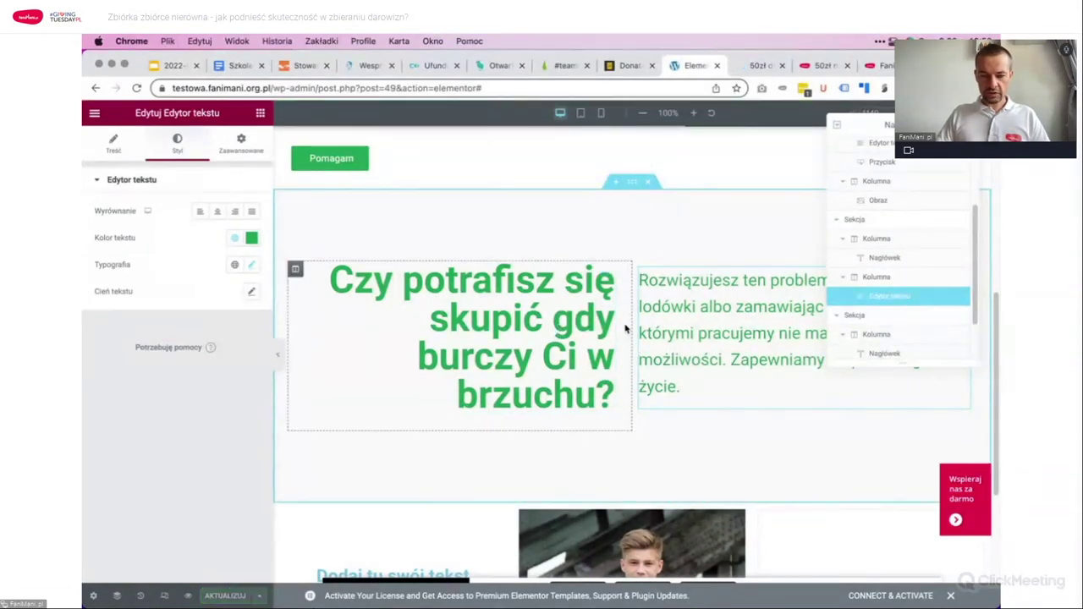
scroll(626, 328, "down", 3)
scroll(673, 355, "down", 3)
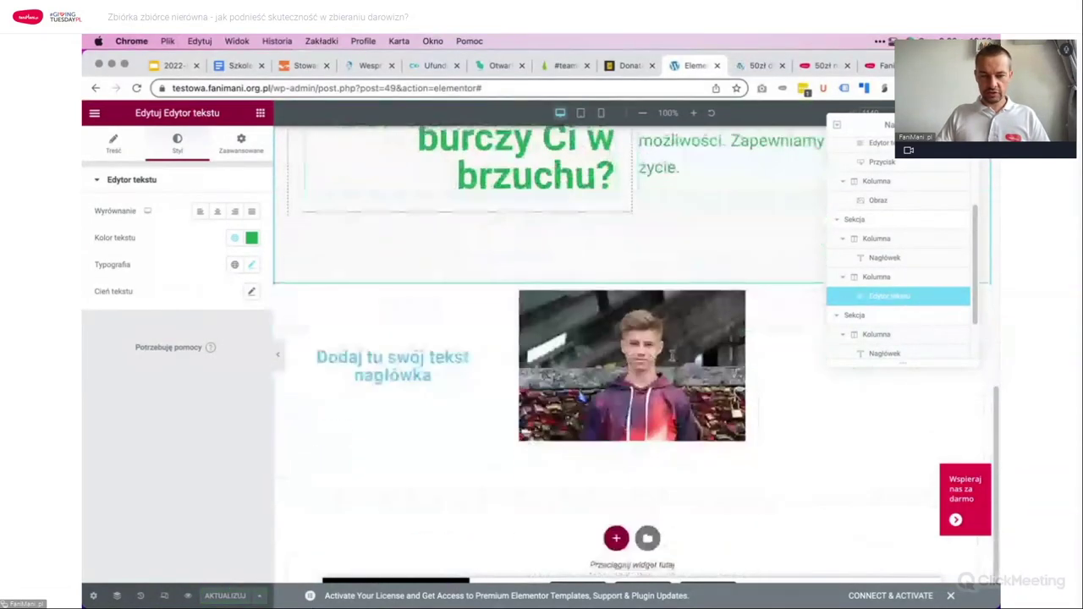
scroll(673, 356, "up", 5)
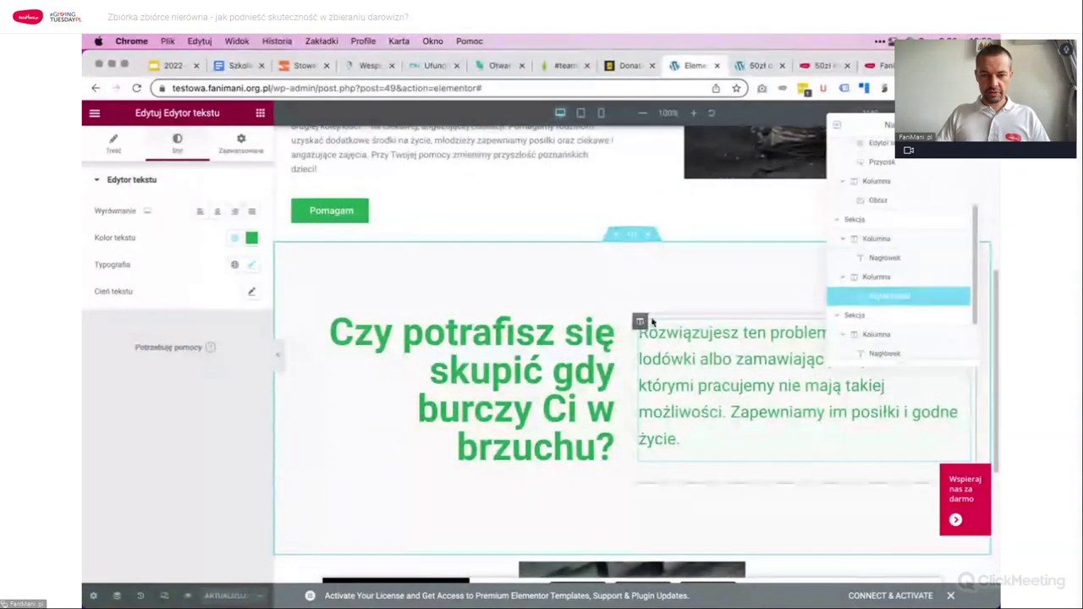
scroll(650, 322, "down", 1)
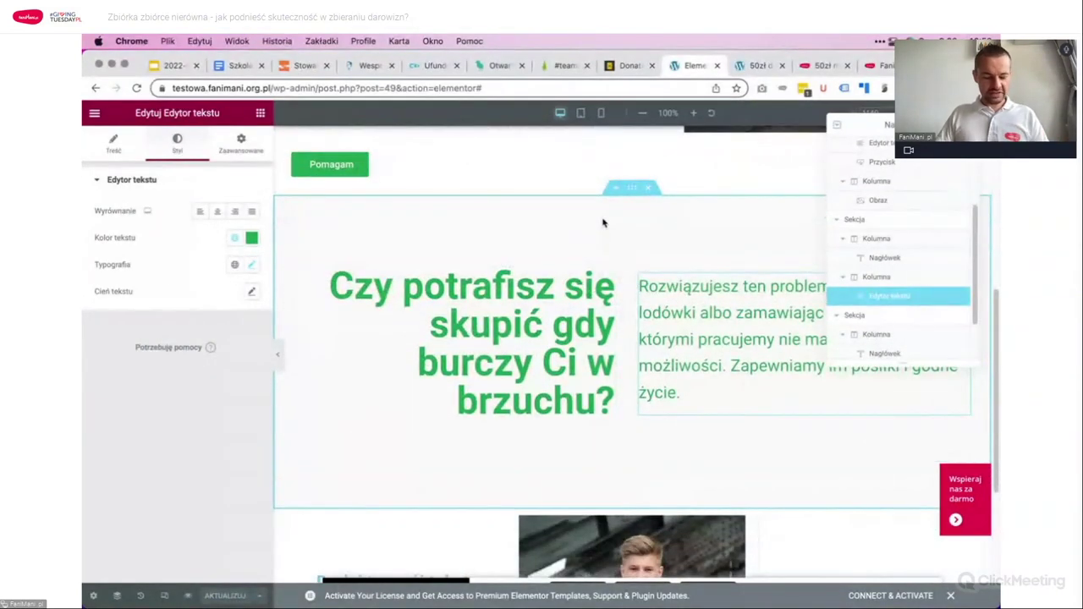
Step: Switch to the live "50zł dla dzieci" page, close its developer tools and examine the hero and the restyled second section
key("super+grave")
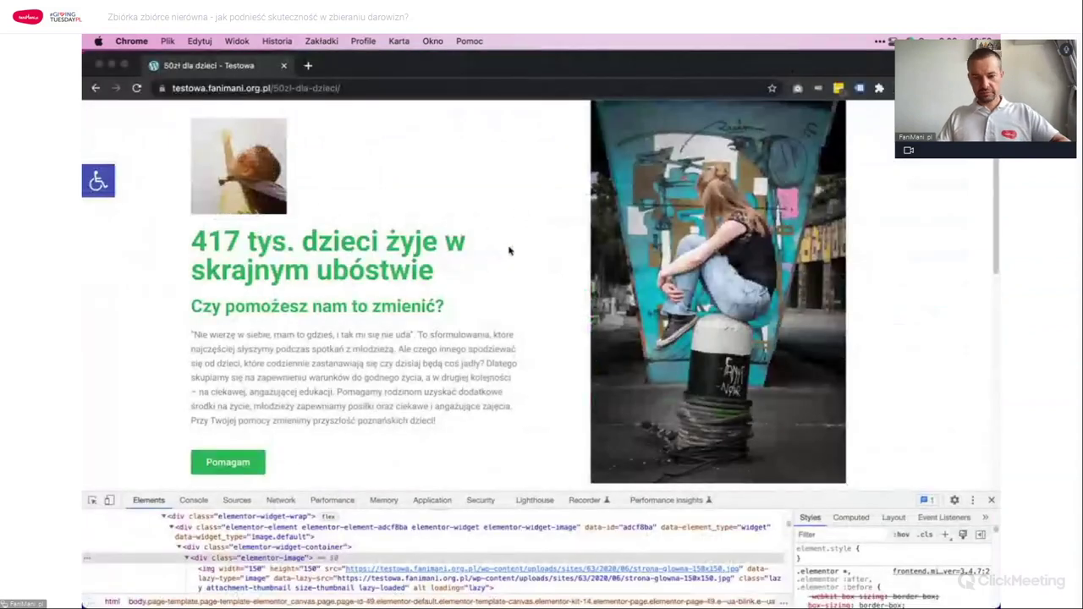
left_click(992, 501)
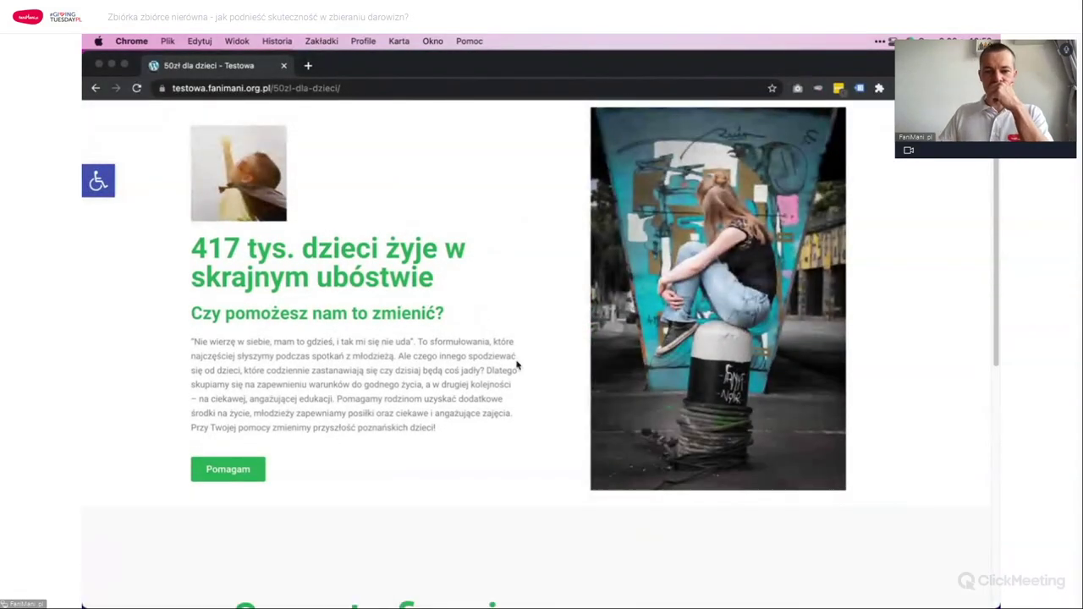
scroll(516, 364, "down", 1)
scroll(470, 360, "down", 4)
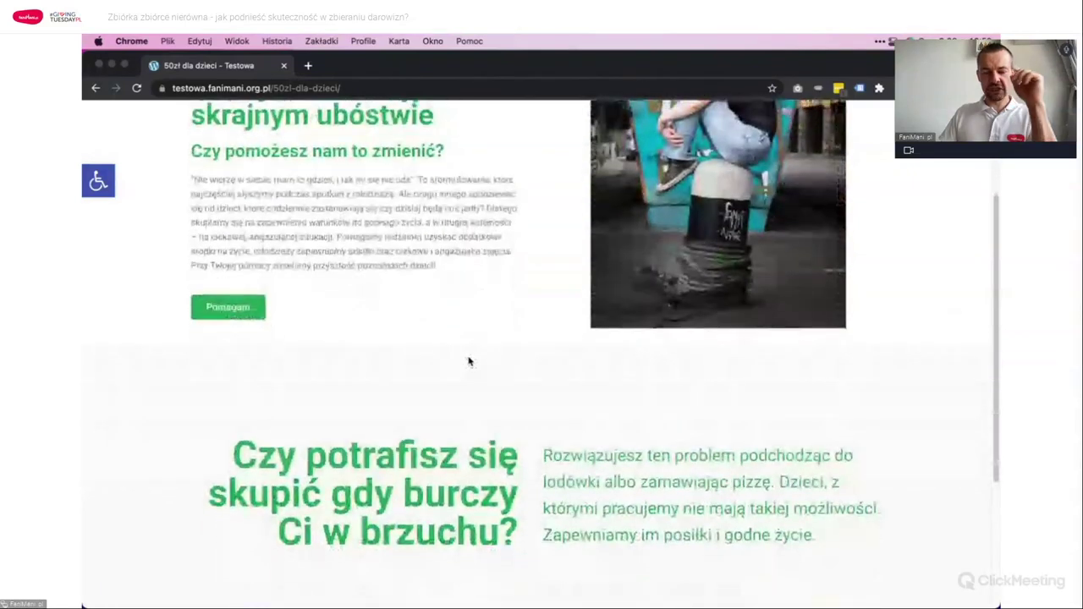
scroll(477, 362, "down", 3)
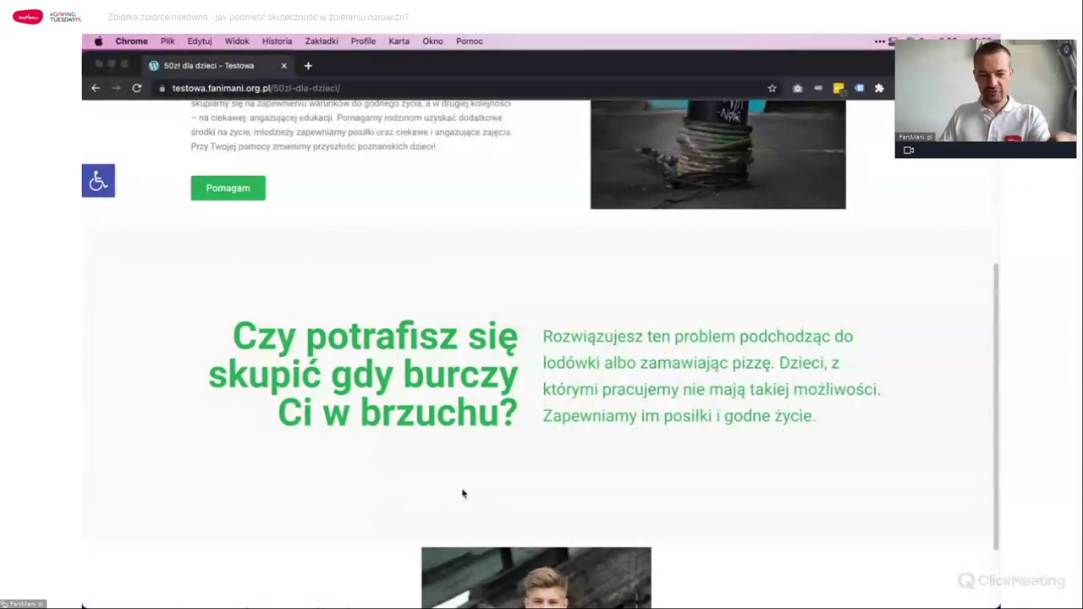
left_click_drag(450, 509, 495, 328)
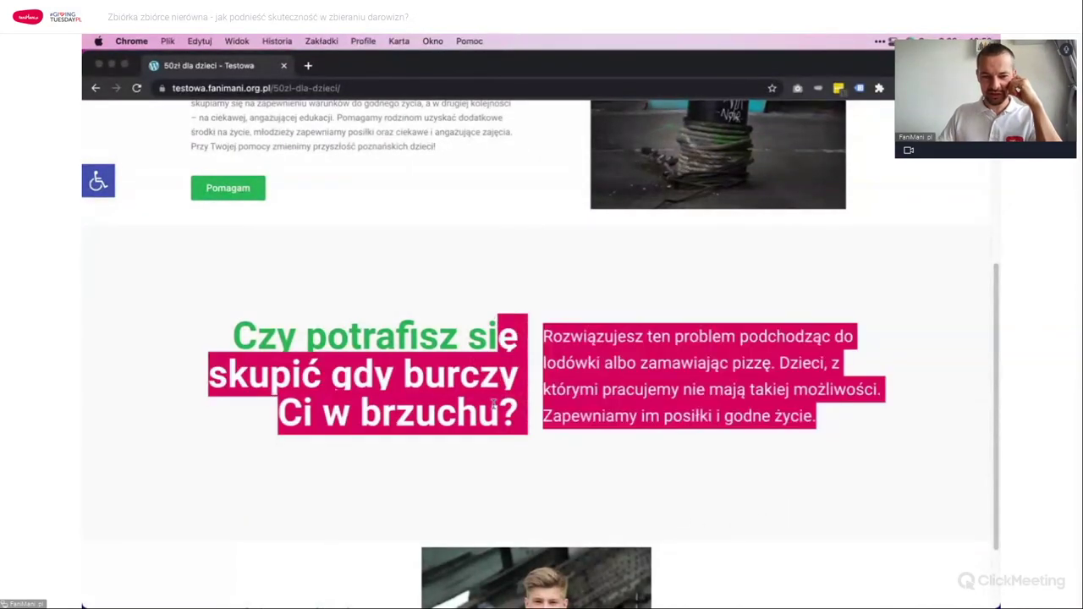
left_click_drag(443, 510, 726, 517)
left_click(656, 533)
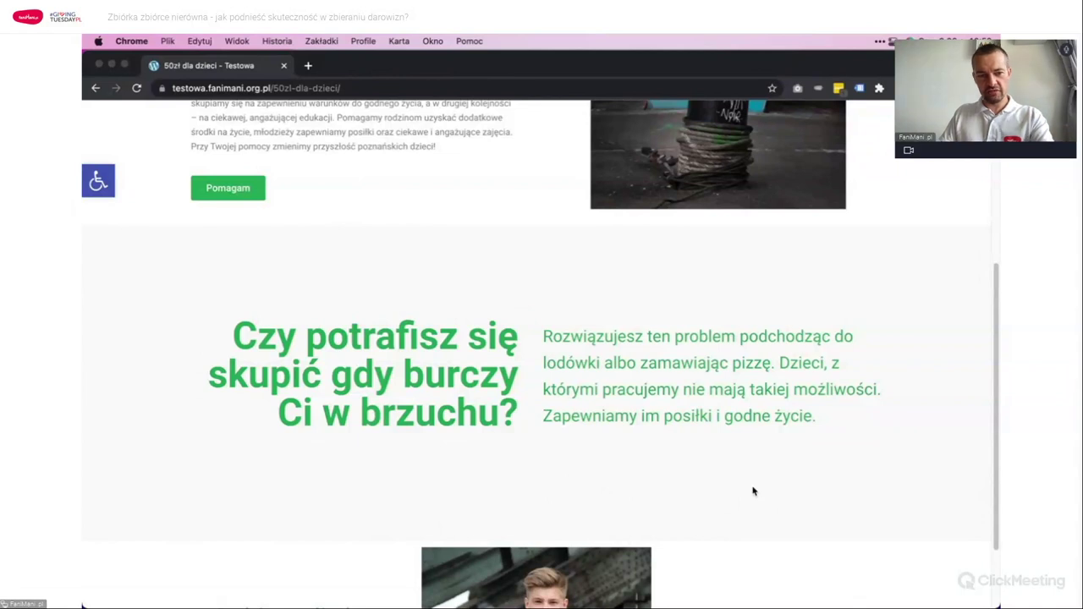
scroll(754, 491, "down", 1)
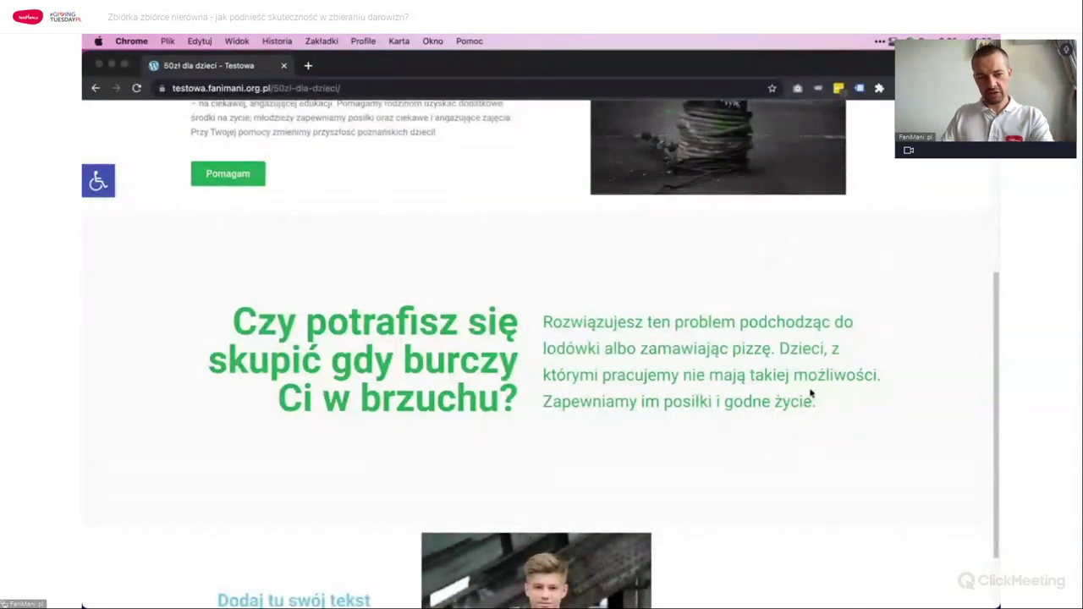
scroll(820, 423, "up", 5)
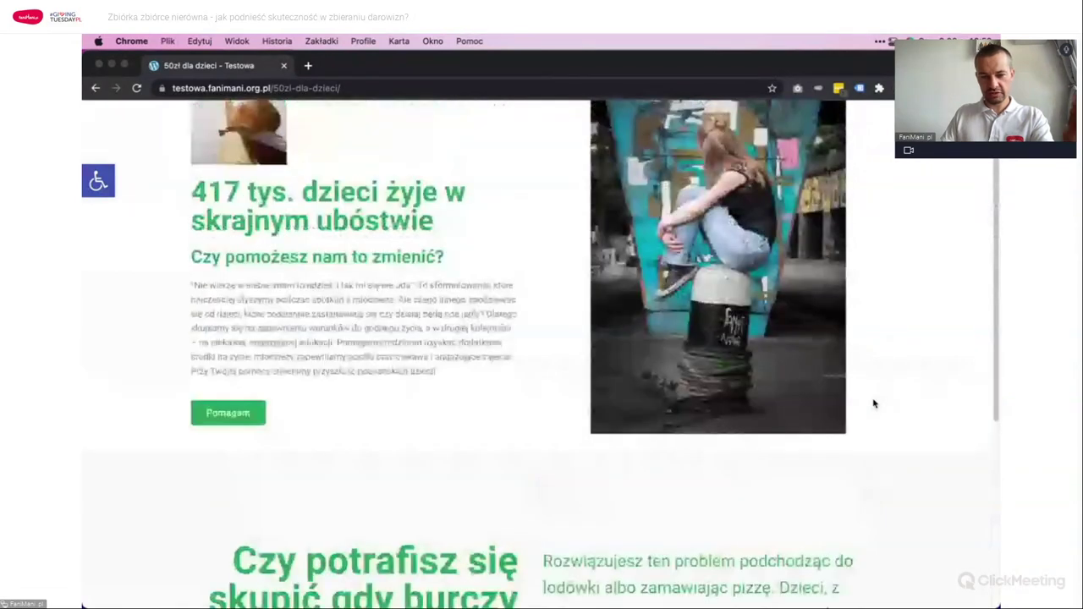
scroll(875, 403, "down", 3)
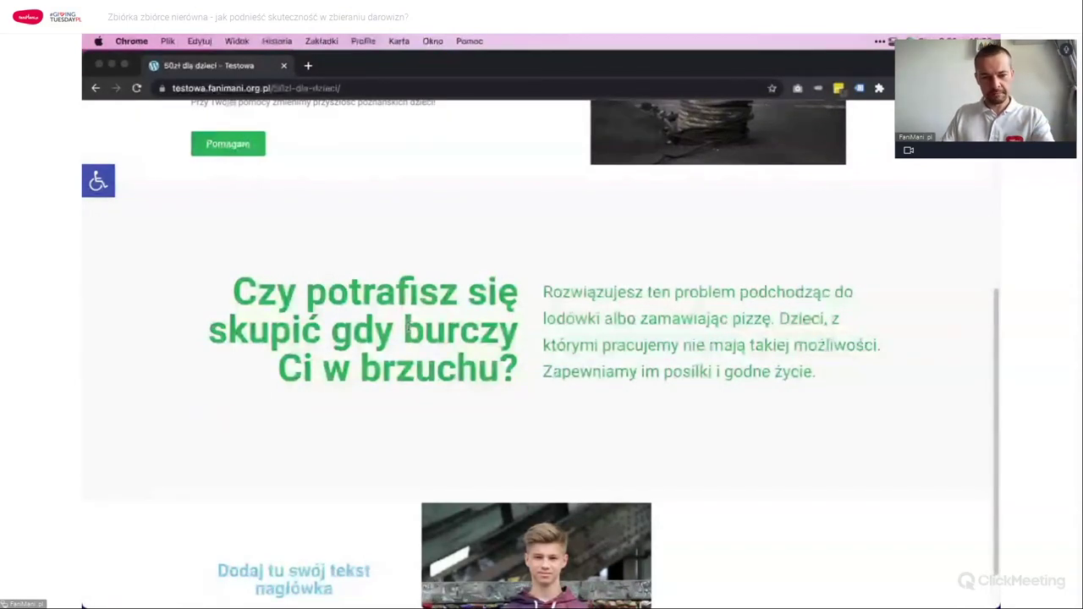
scroll(768, 427, "down", 1)
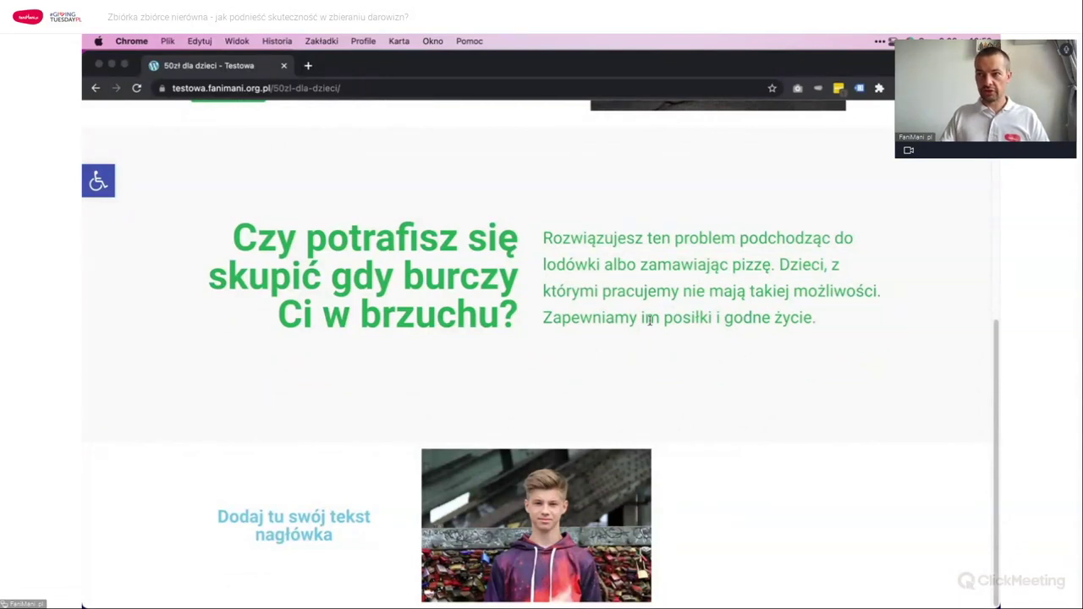
Step: Leave the live page and review the "rozwinięcie" notes on the problem and solutions in the Google Docs document
key("super+w")
left_click(631, 297)
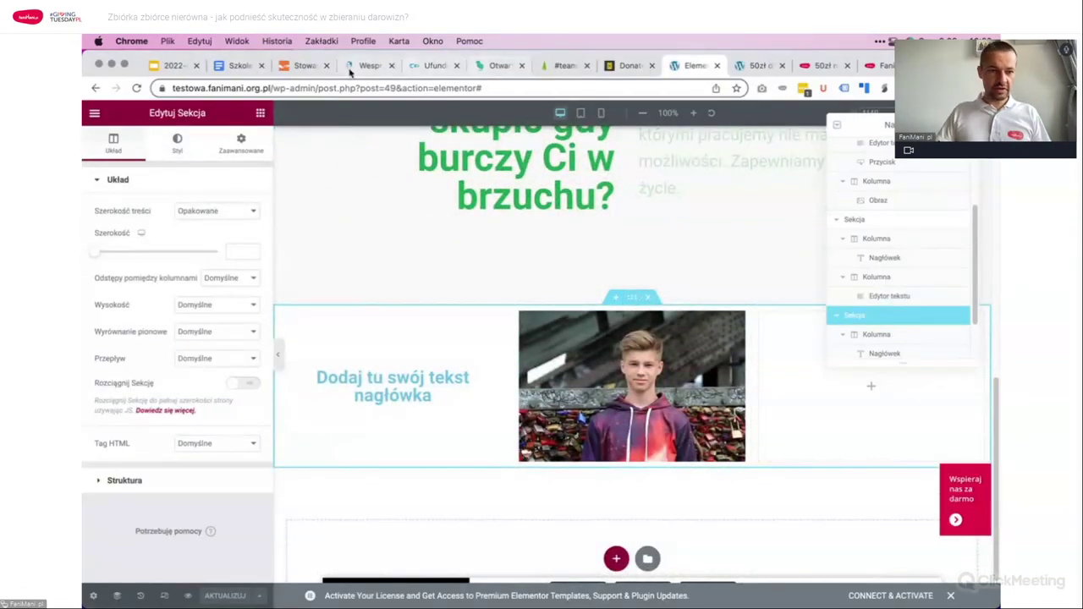
left_click(239, 65)
scroll(409, 378, "down", 5)
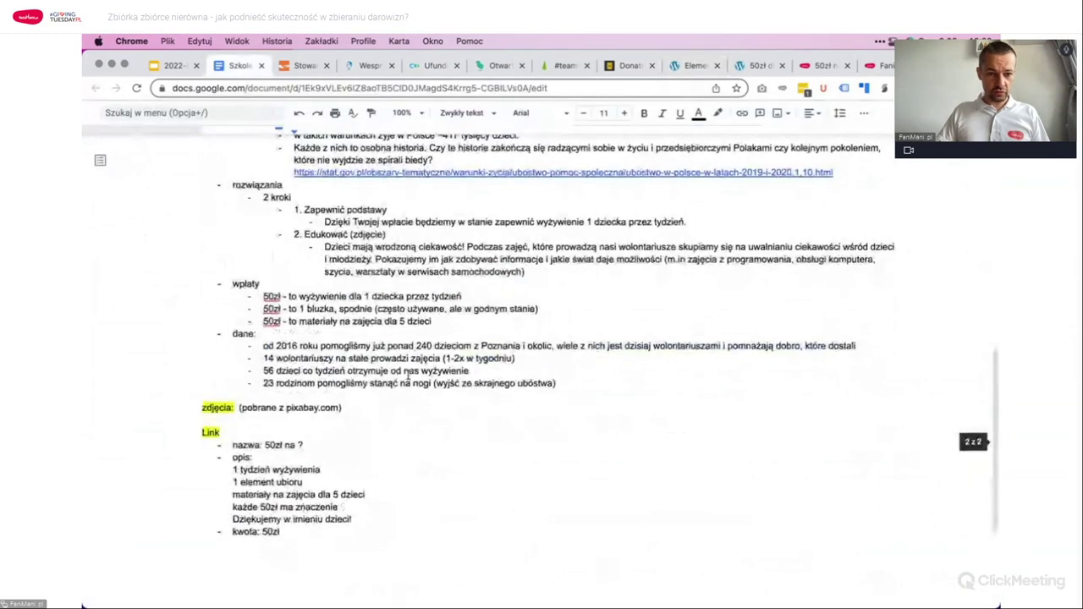
scroll(409, 377, "up", 3)
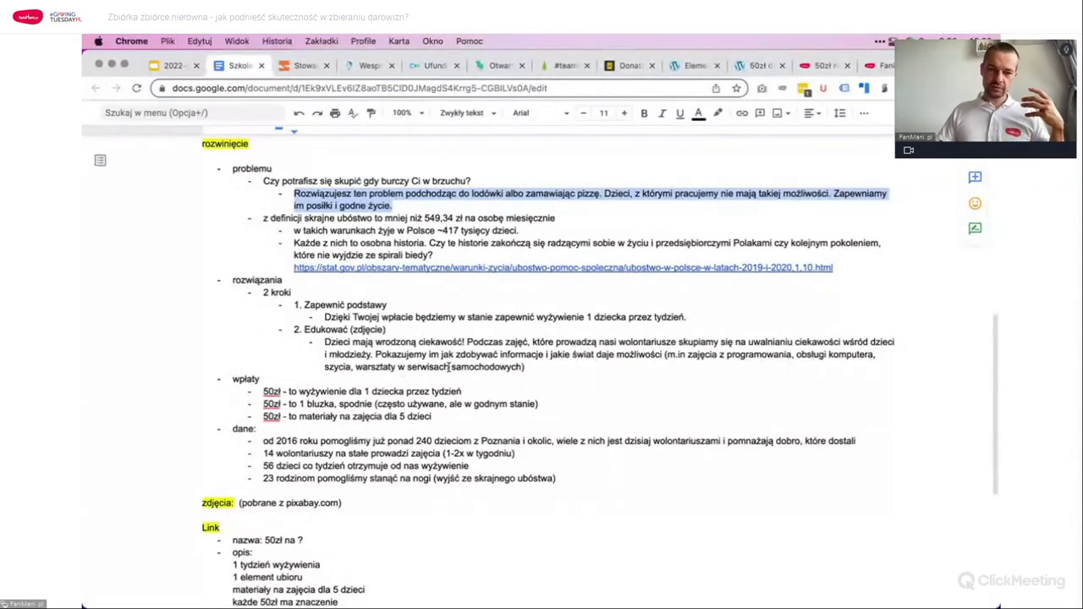
left_click(385, 217)
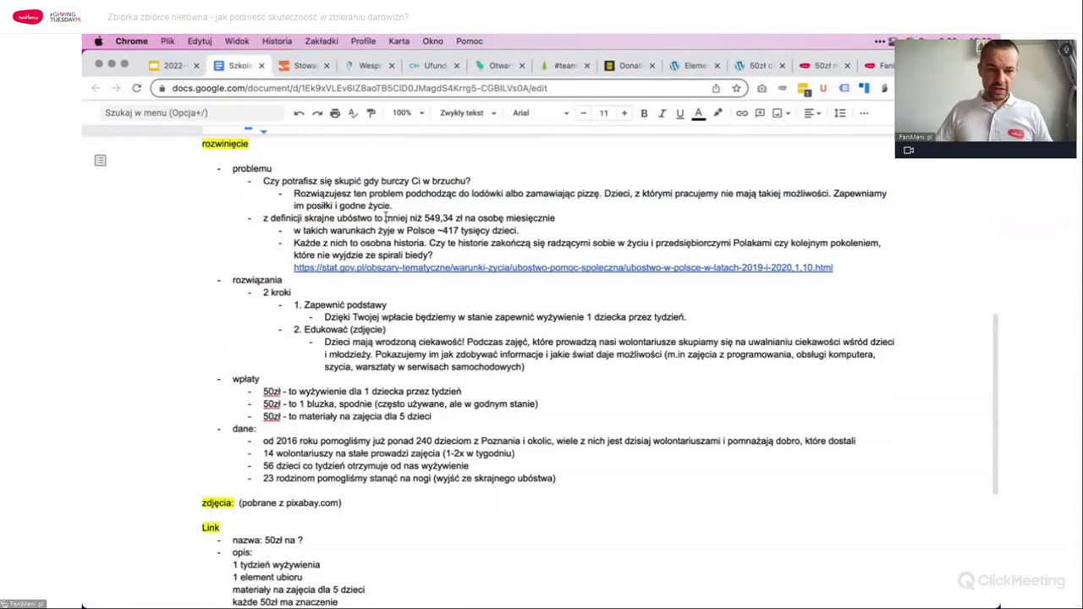
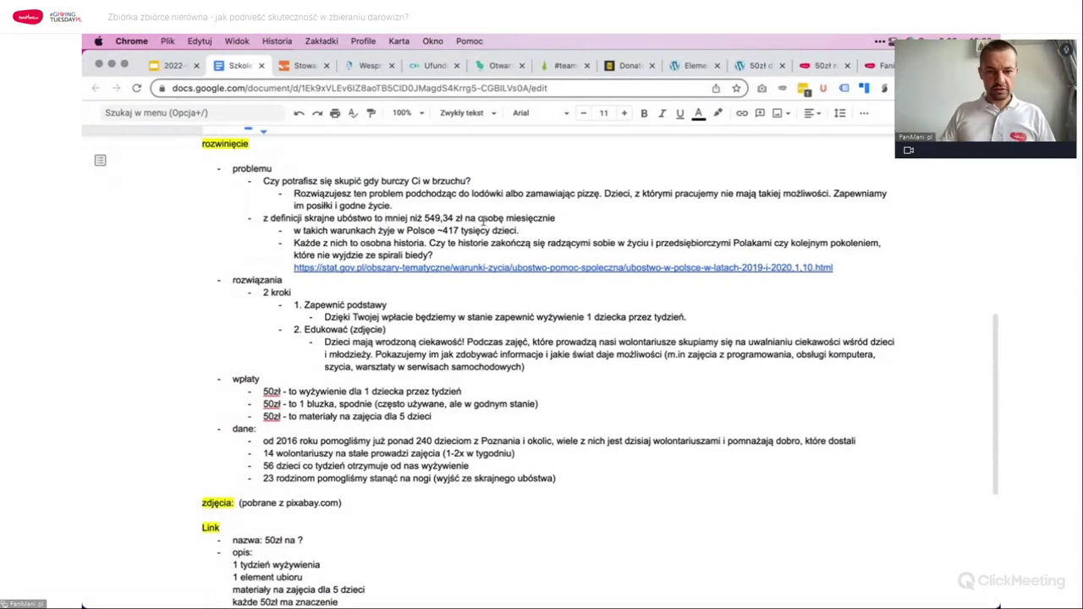
Step: Duplicate the placeholder heading into the empty third column and fill it with the notes' line "z definicji skrajne ubóstwo to mniej niż 549,34 zł na osobę miesięcznie"
left_click(588, 221, "shift")
key("super+c")
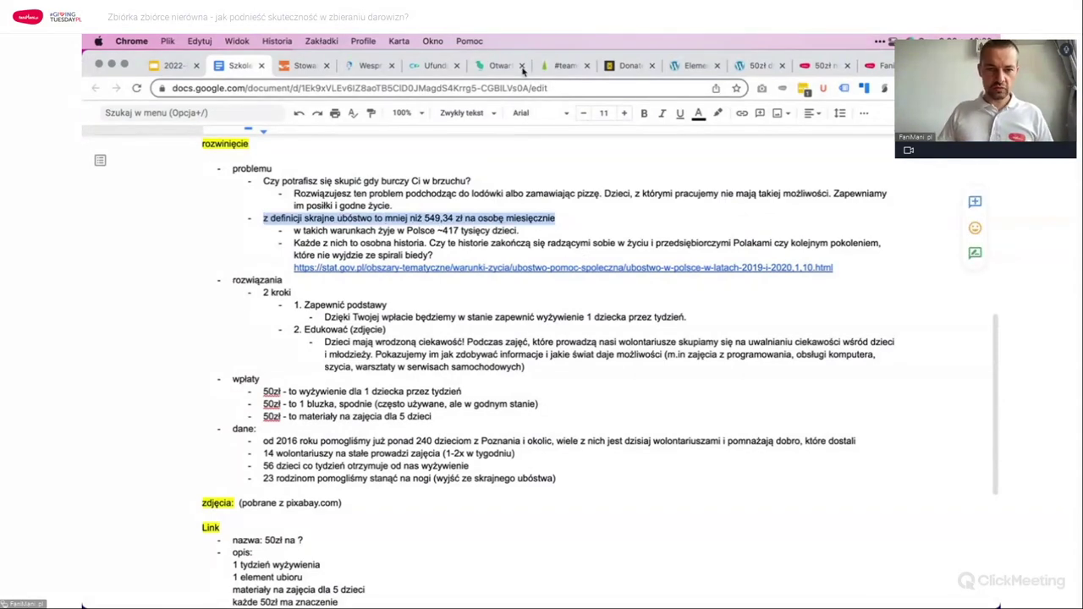
left_click(690, 65)
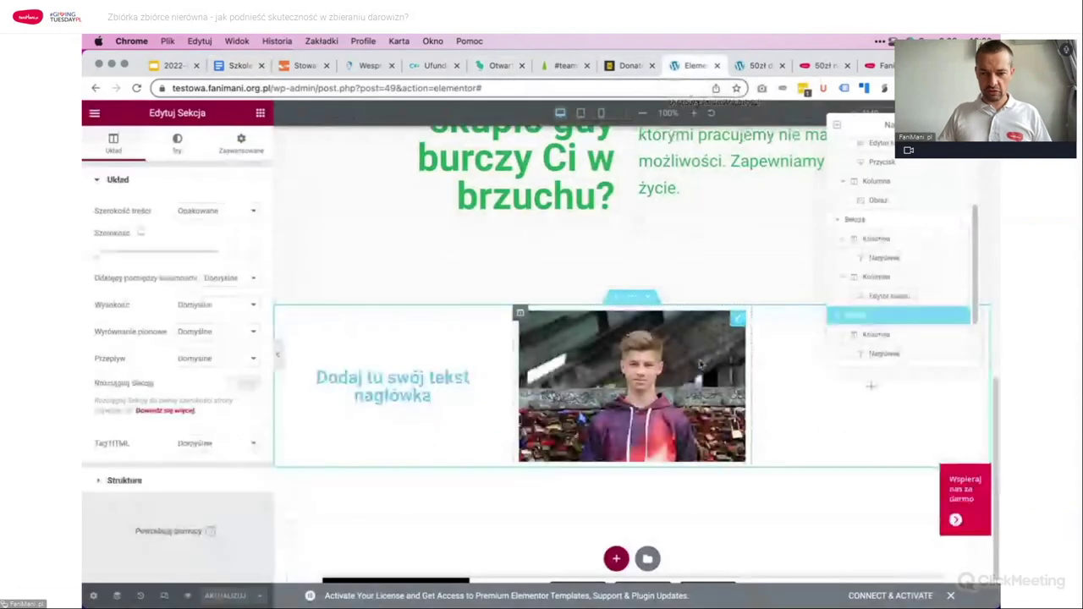
right_click(504, 383)
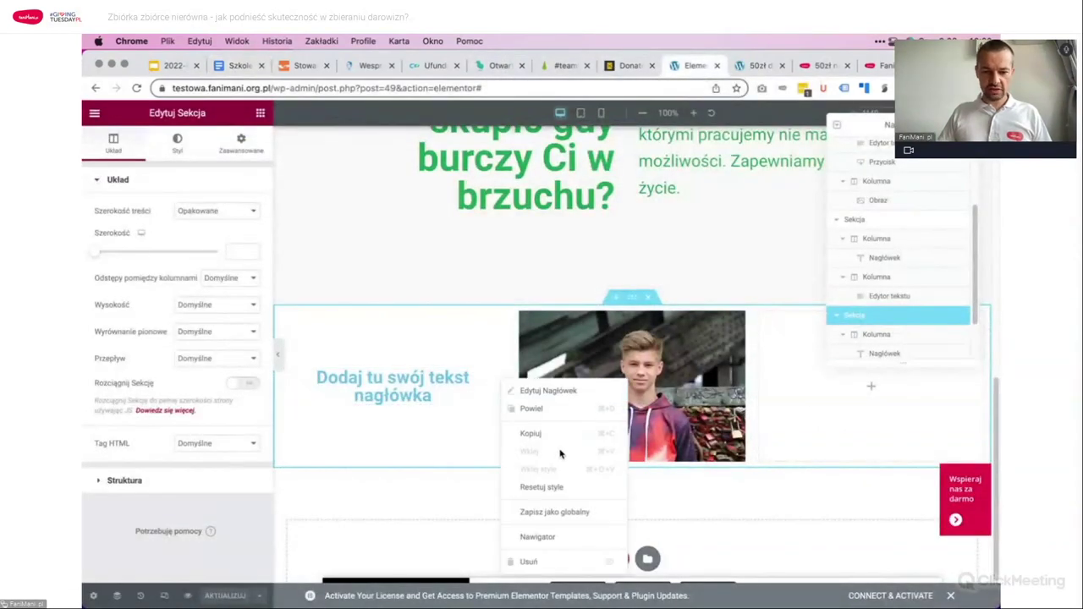
left_click(535, 410)
left_click_drag(514, 397, 851, 387)
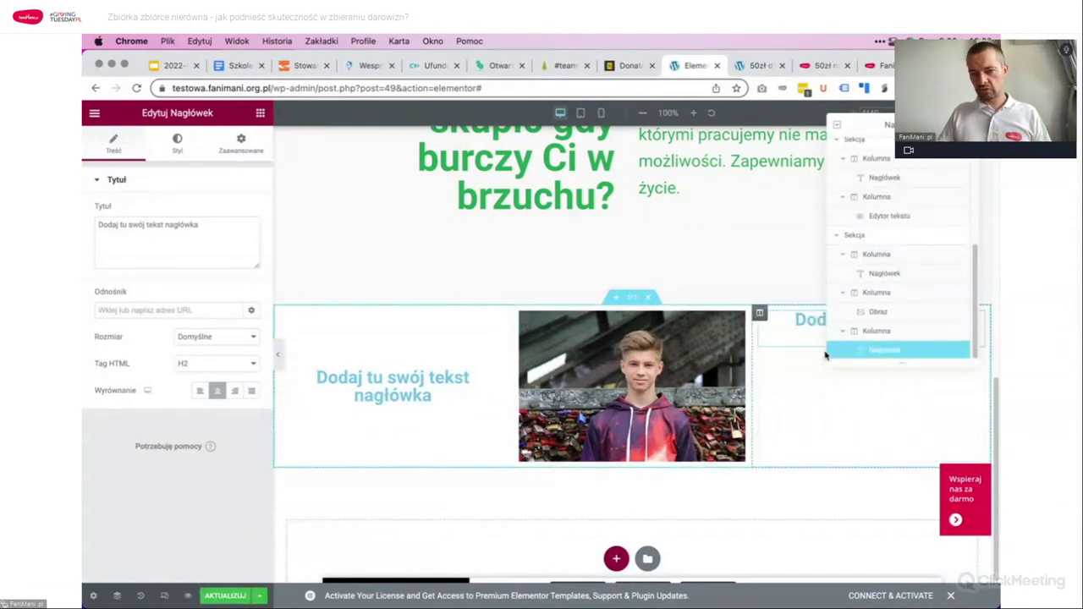
left_click(224, 224)
key("super+a")
key("super+v")
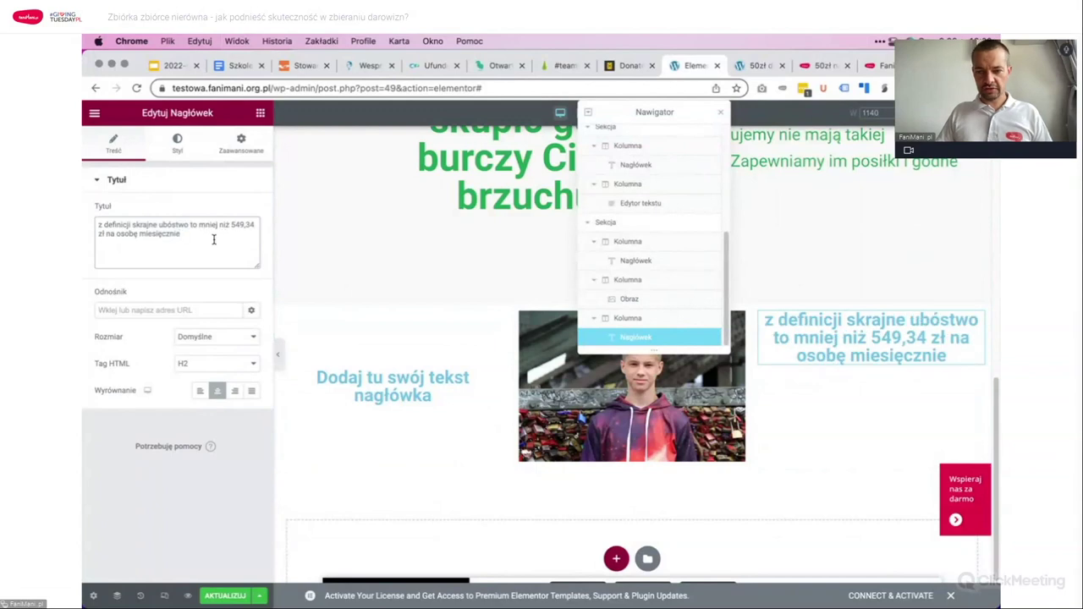
Step: Set the vertical alignment of the third column beside the boy's photo to Pośrodku
left_click(760, 315)
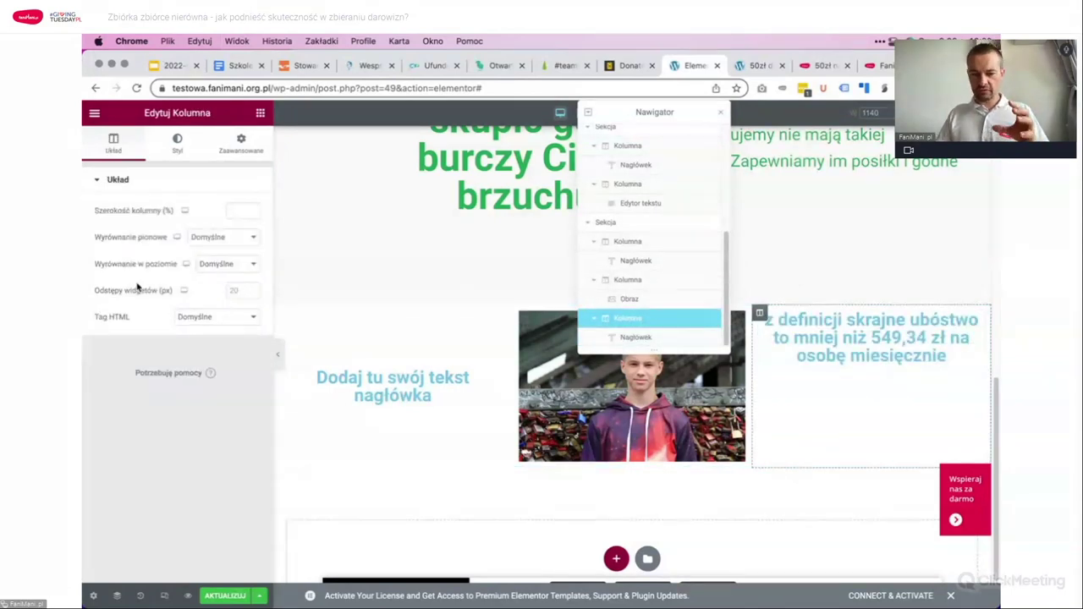
left_click(209, 238)
left_click(222, 264)
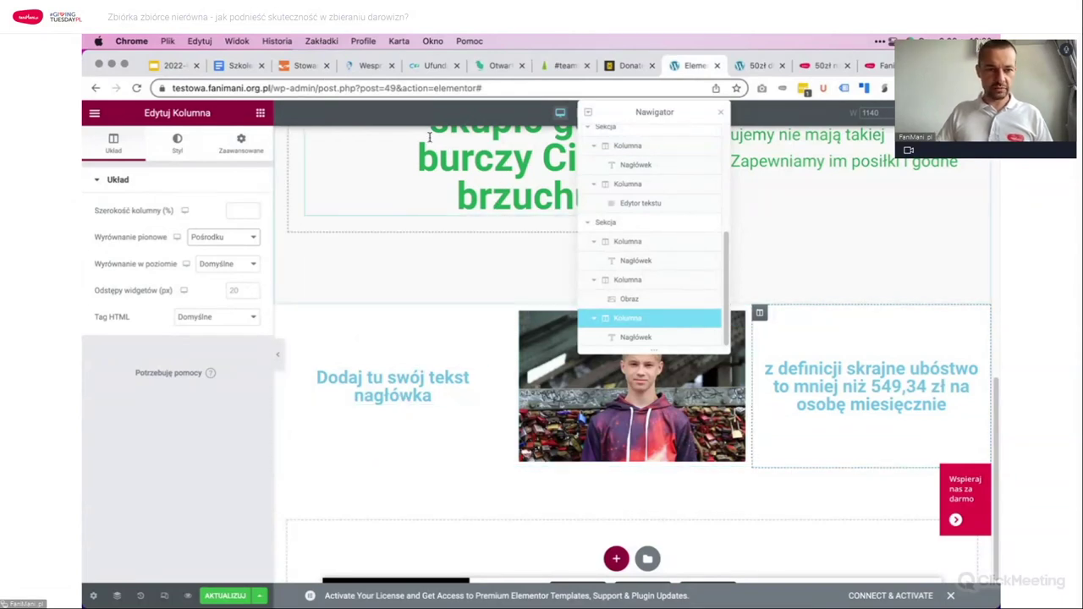
Step: Copy the line "w takich warunkach żyje w Polsce ~417 tysięcy dzieci." from the Google Docs notes
left_click(240, 66)
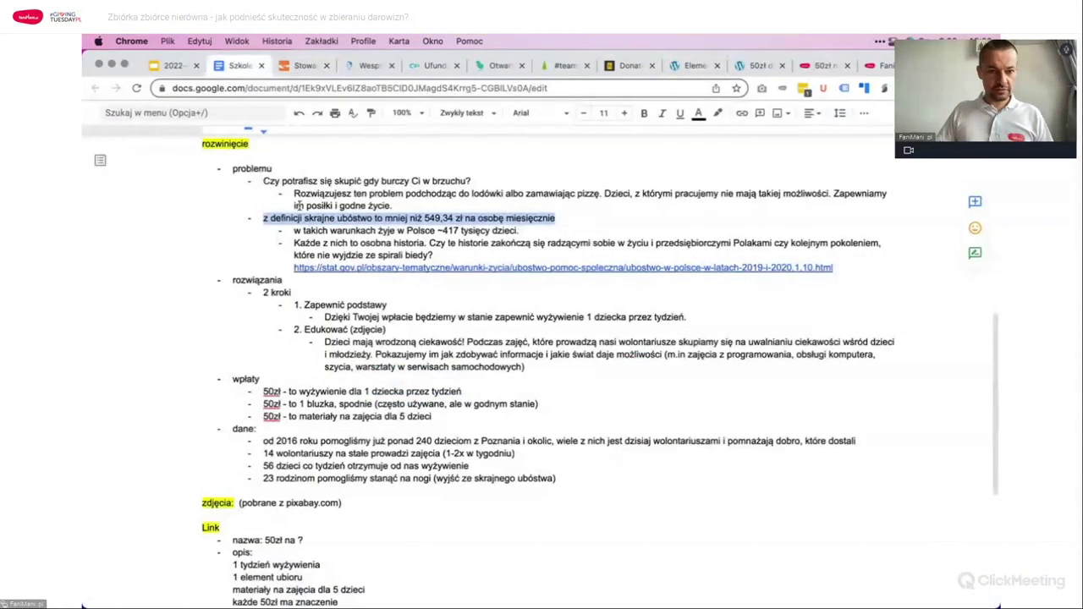
left_click(270, 182)
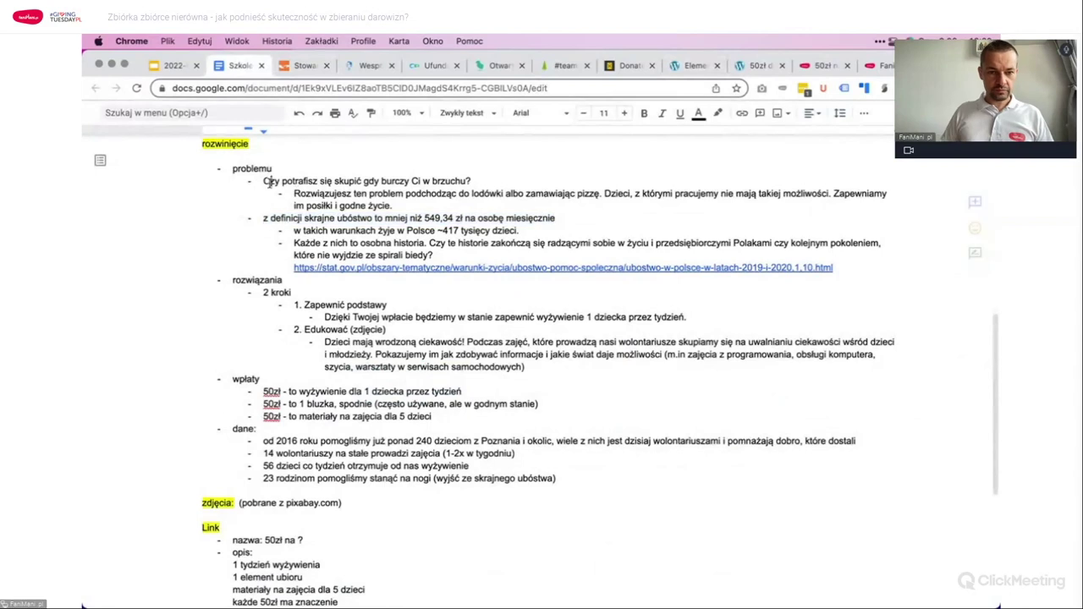
triple_click(294, 230)
key("ctrl+c")
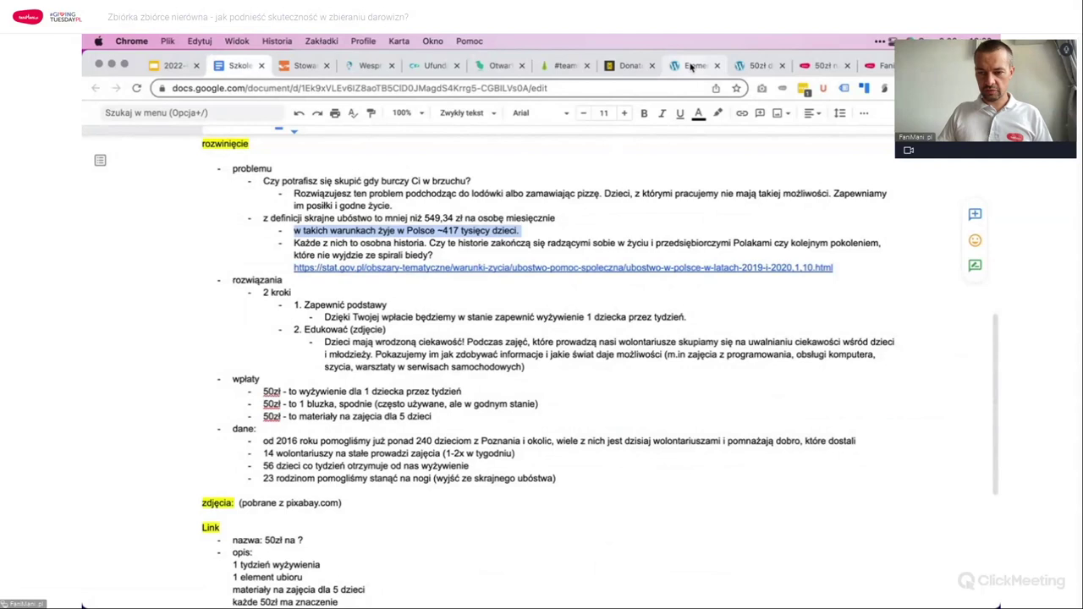
Step: Swap the two headings around the photo in Elementor and replace the placeholder's text with the copied "w takich warunkach żyje w Polsce ~417 tysięcy dzieci."
left_click(692, 66)
left_click_drag(864, 372, 472, 372)
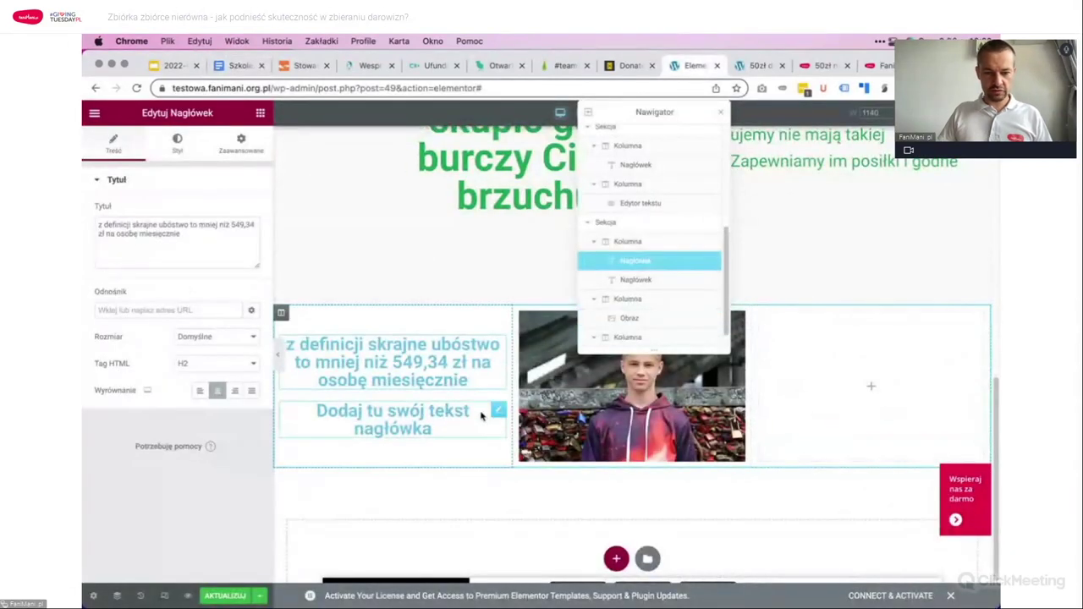
left_click_drag(480, 415, 872, 386)
left_click(205, 245)
key("ctrl+a")
key("ctrl+v")
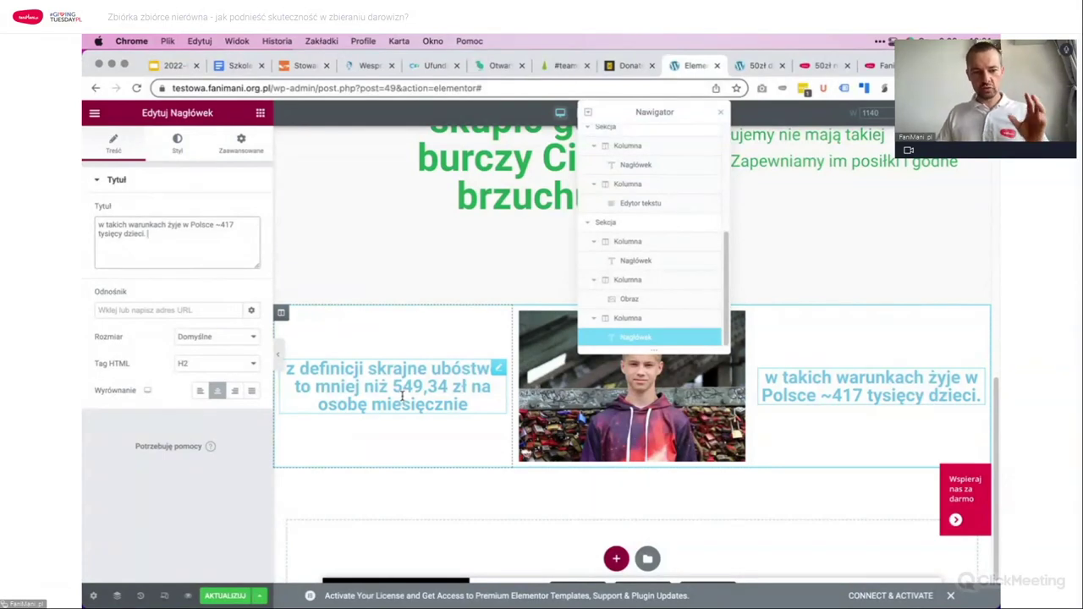
left_click(386, 372)
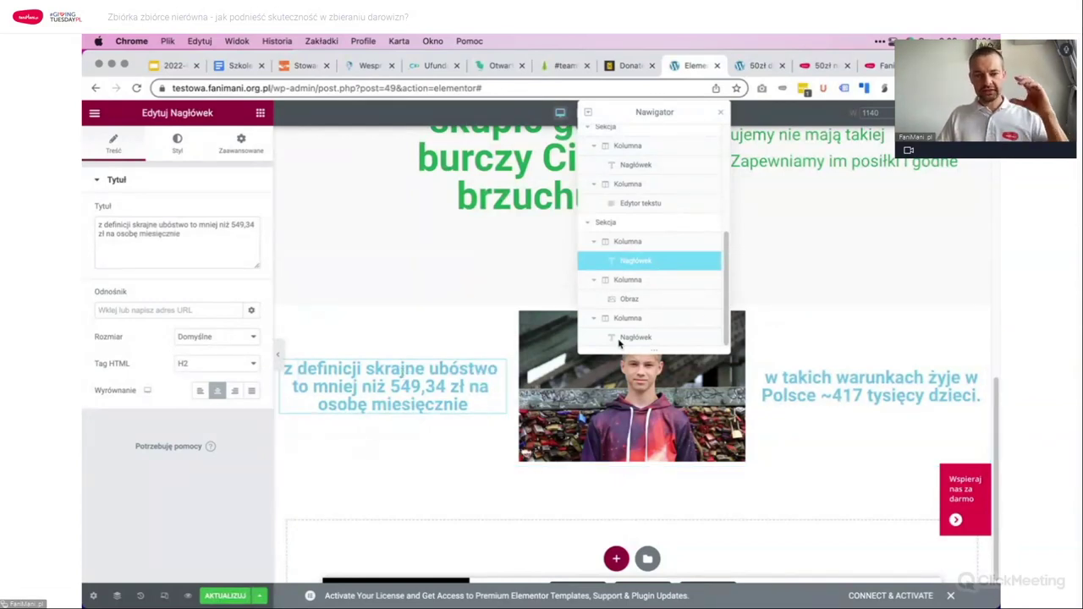
Step: Copy the paragraph starting "Każde z nich to osobna historia" from the Google Docs notes
left_click(237, 66)
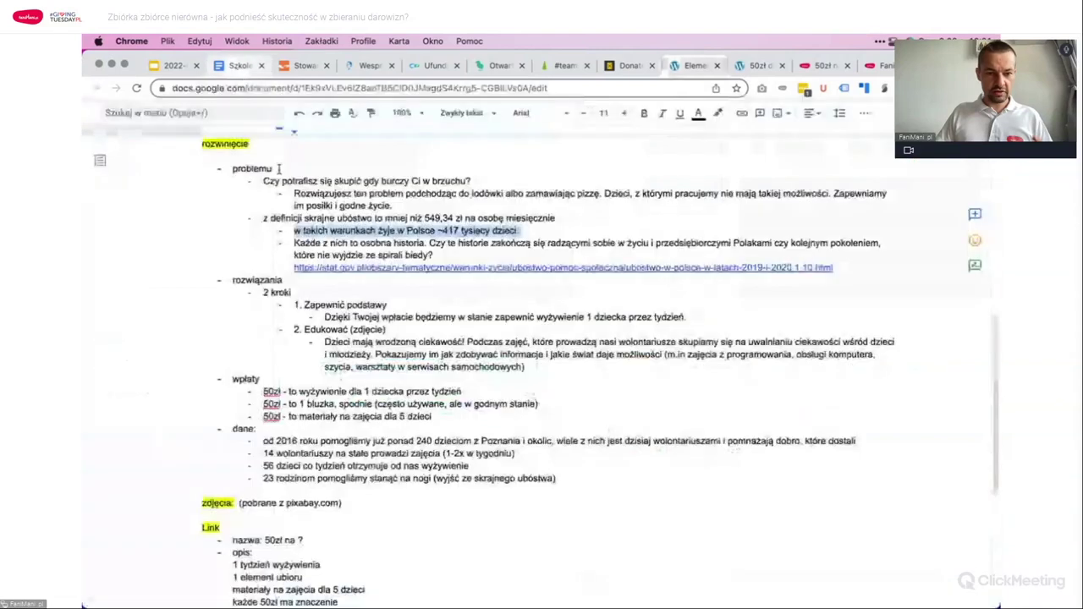
triple_click(323, 243)
key("super+c")
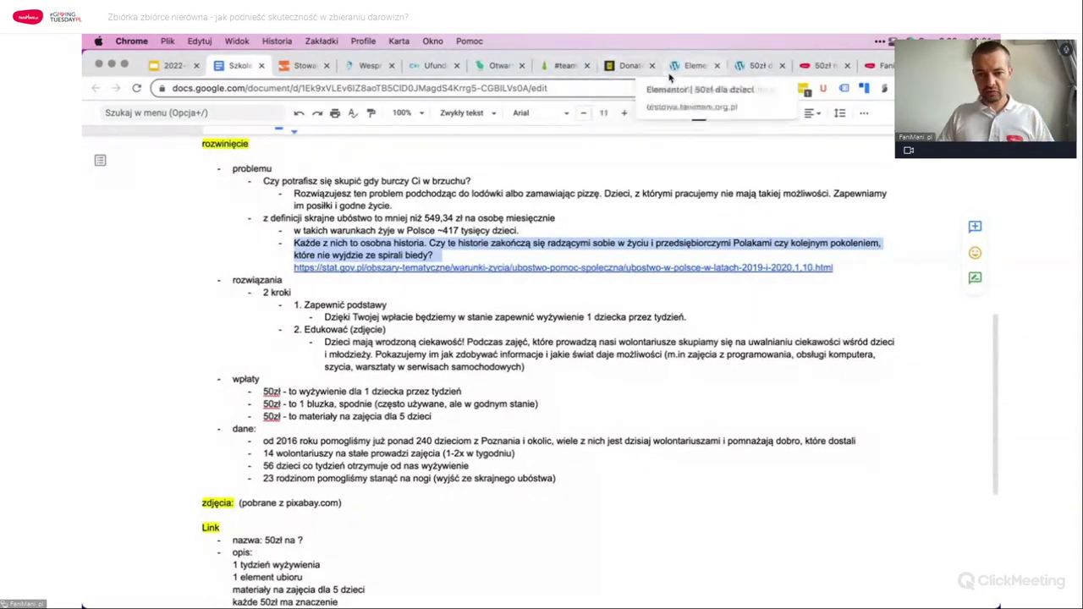
Step: Add a one-column section below the photo section in Elementor, with a centred heading containing the copied "Każde z nich to osobna historia…" text
left_click(694, 66)
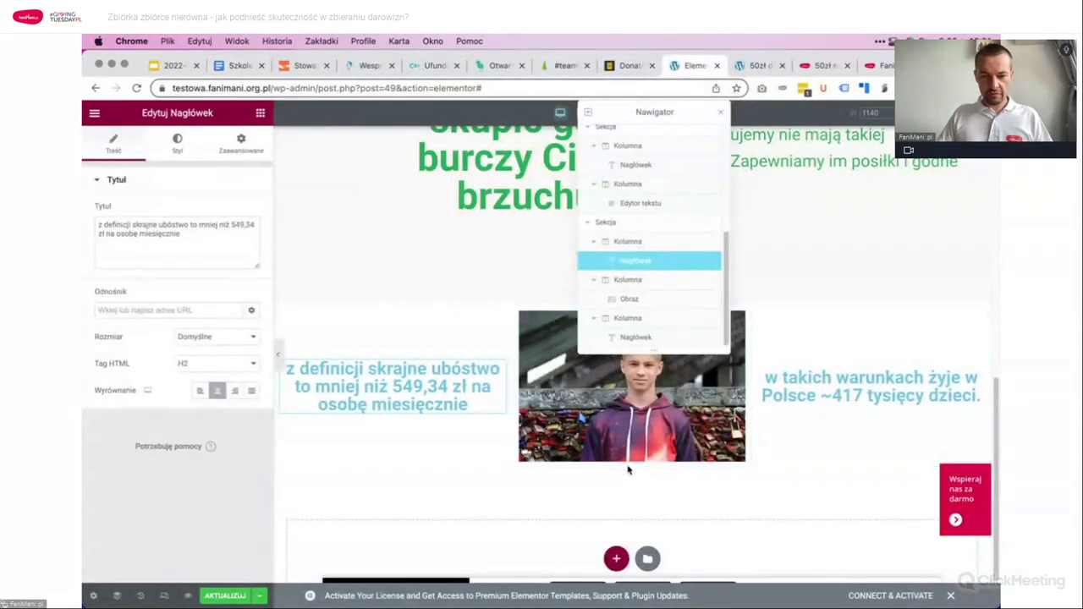
left_click(616, 559)
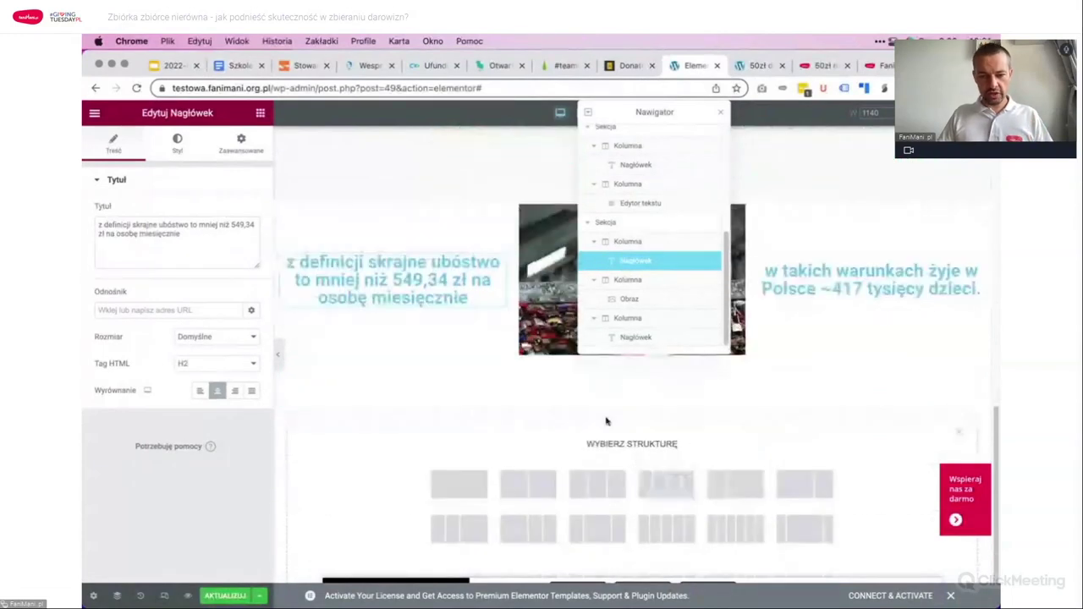
left_click(461, 486)
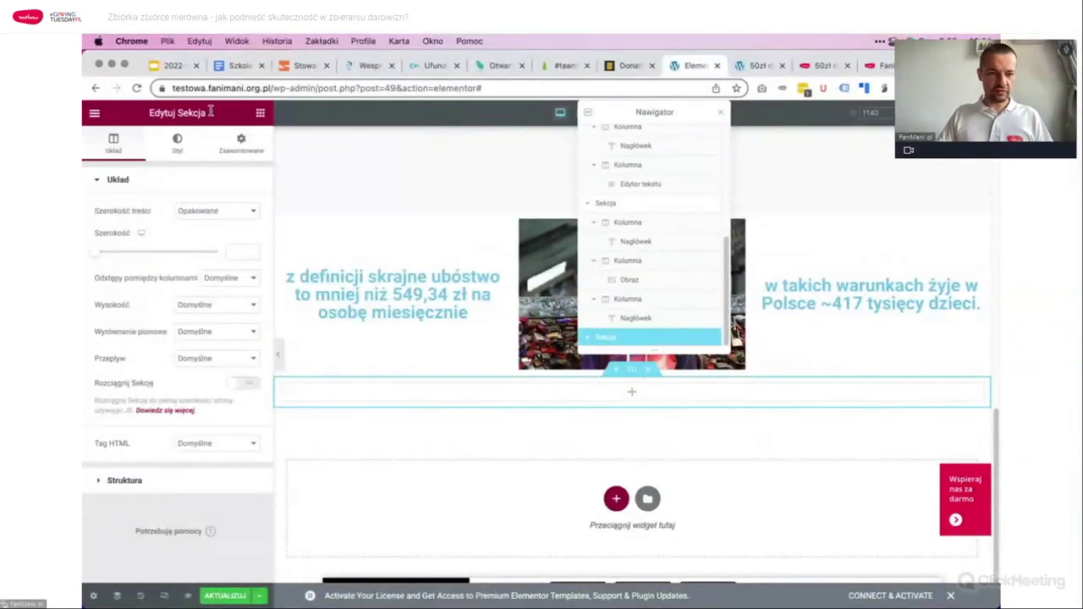
left_click(260, 113)
left_click_drag(222, 241, 633, 398)
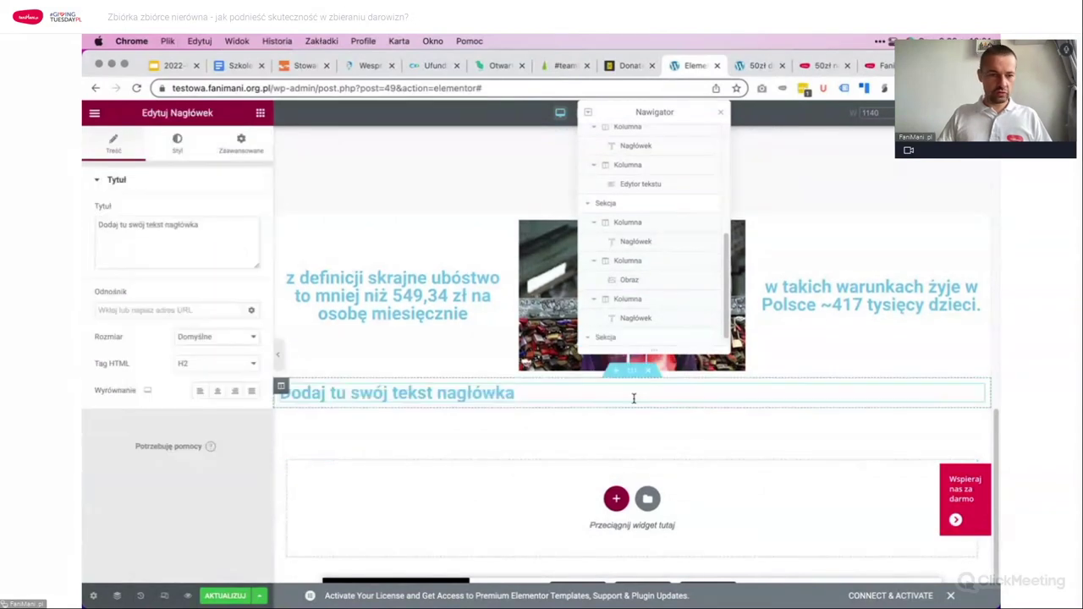
left_click(217, 391)
key("super+a")
key("super+v")
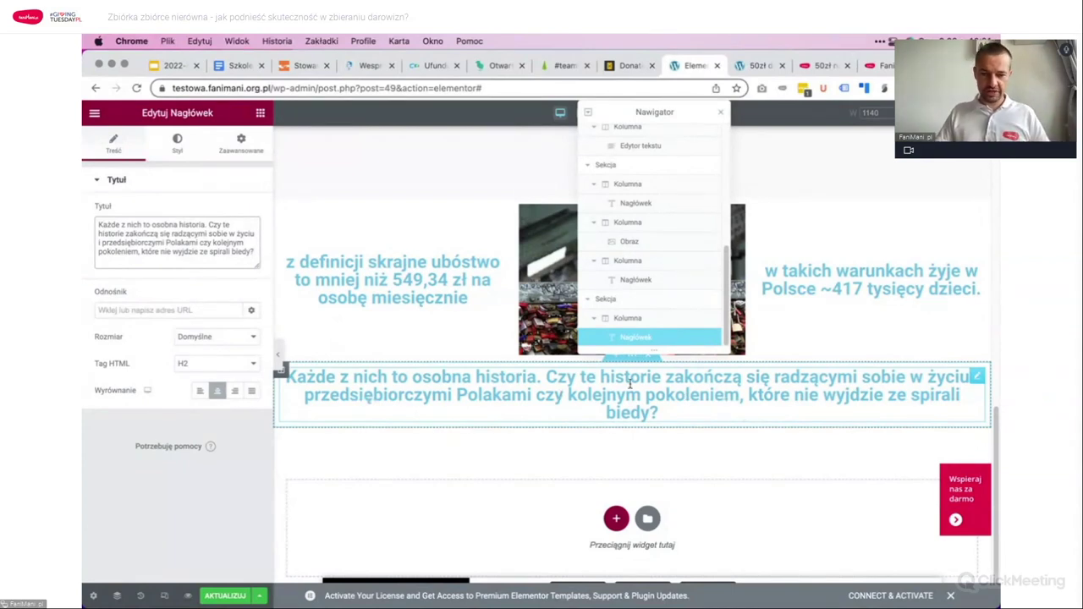
Step: Move the Navigator aside and set the "Każde z nich…" section's top and bottom margins to 3%
left_click_drag(679, 116, 892, 99)
left_click(633, 357)
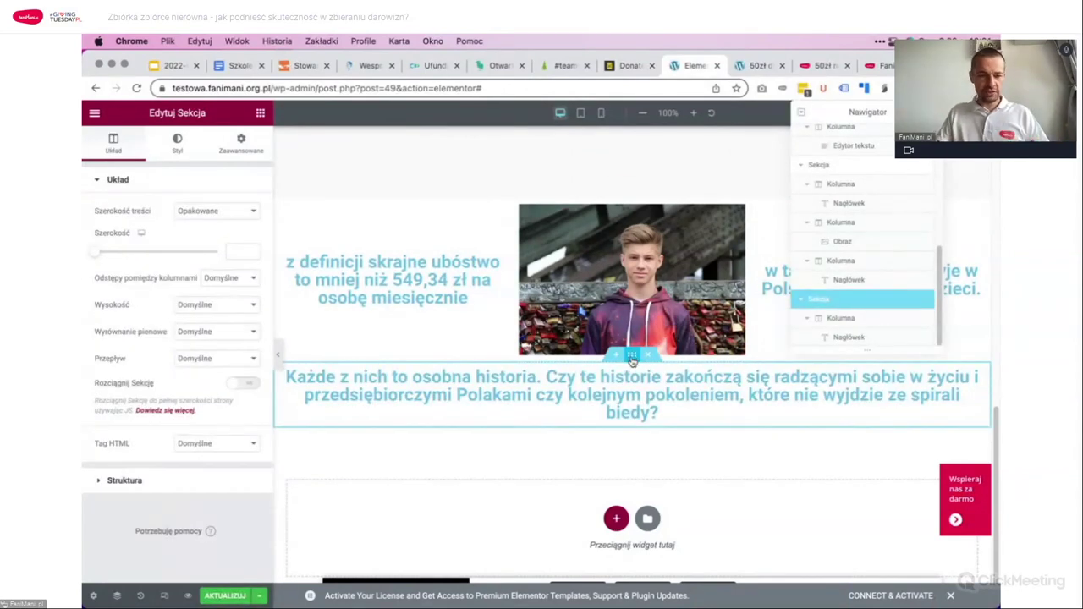
left_click(241, 144)
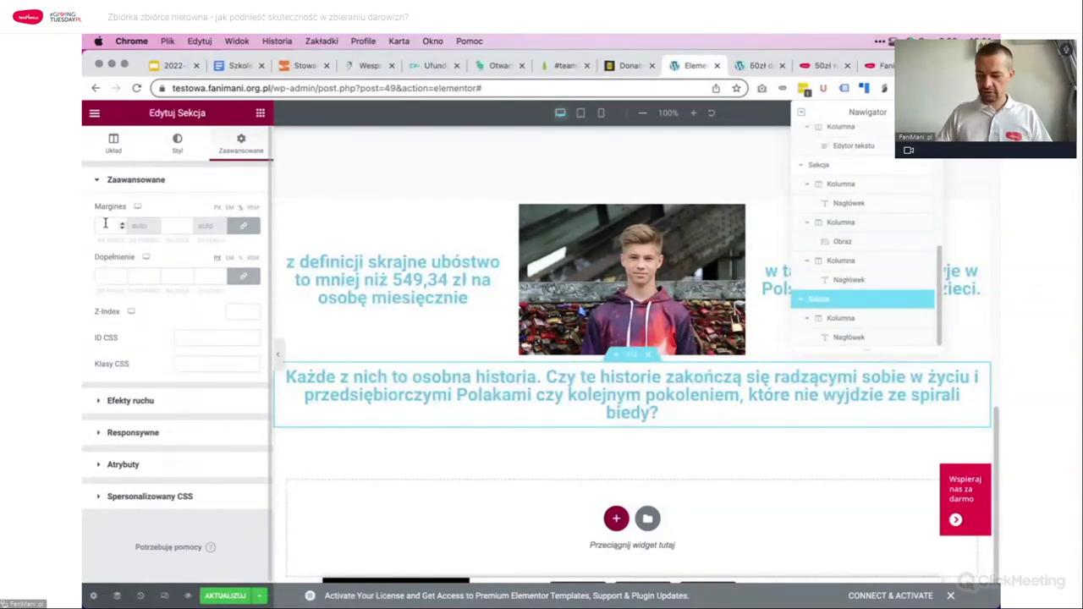
type("3")
key("Tab")
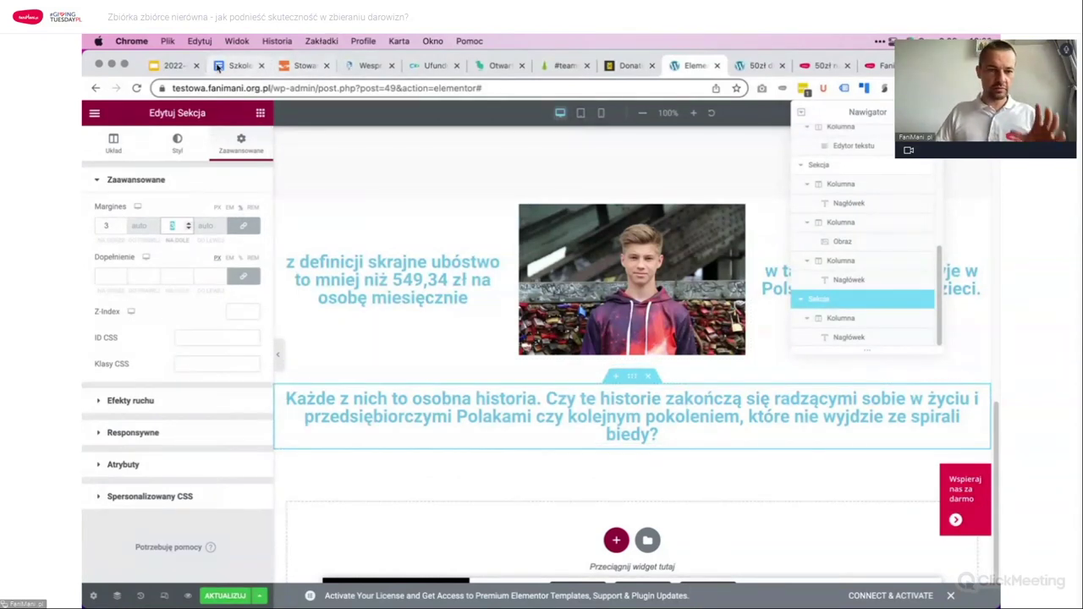
Step: Copy the solution title "1. Zapewnić podstawy" from the Google Docs notes
left_click(220, 66)
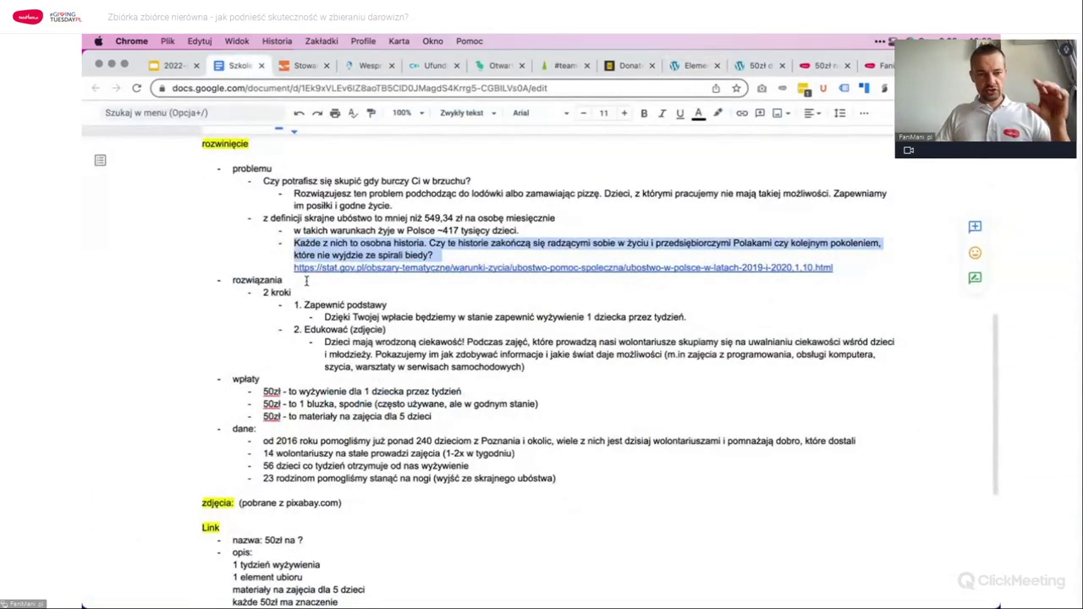
scroll(306, 281, "down", 2)
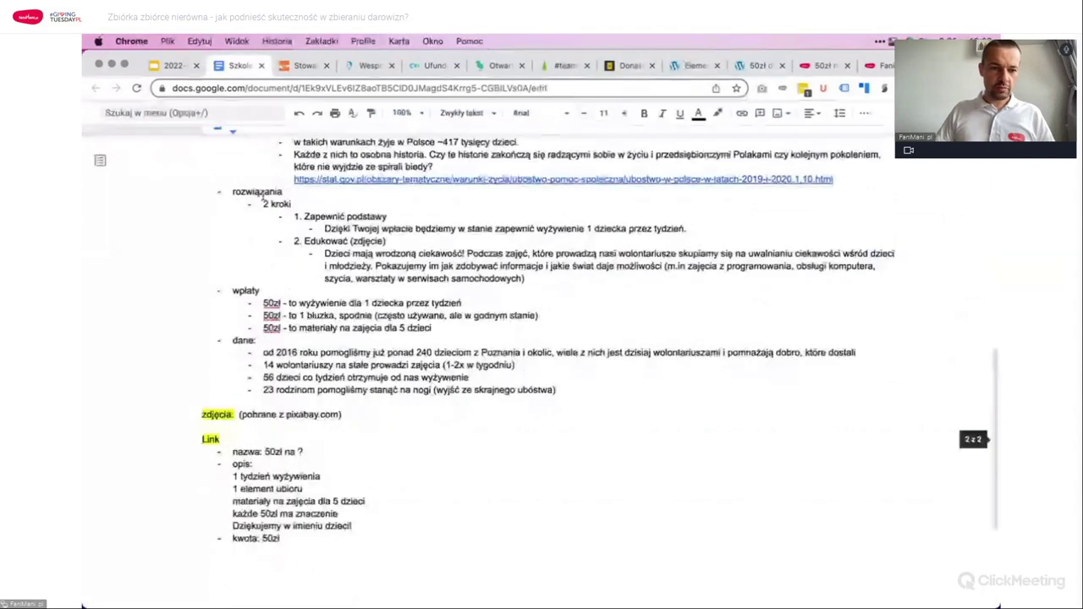
left_click(366, 213)
triple_click(416, 211)
key("ctrl+c")
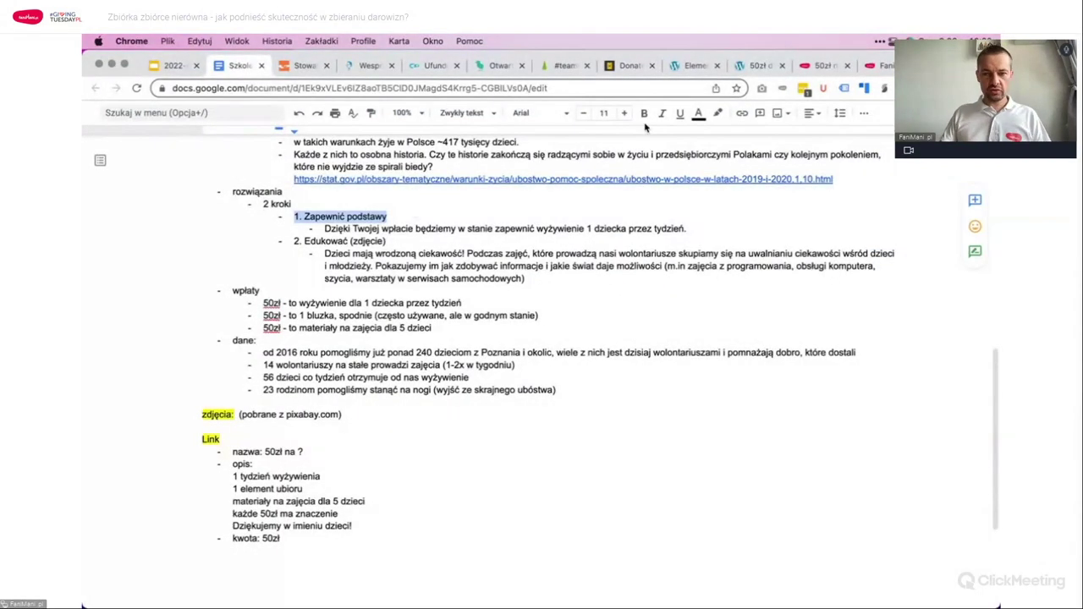
Step: Add a two-column section at the page's end in Elementor and place a heading reading "1. Zapewnić podstawy" in its first column
left_click(696, 65)
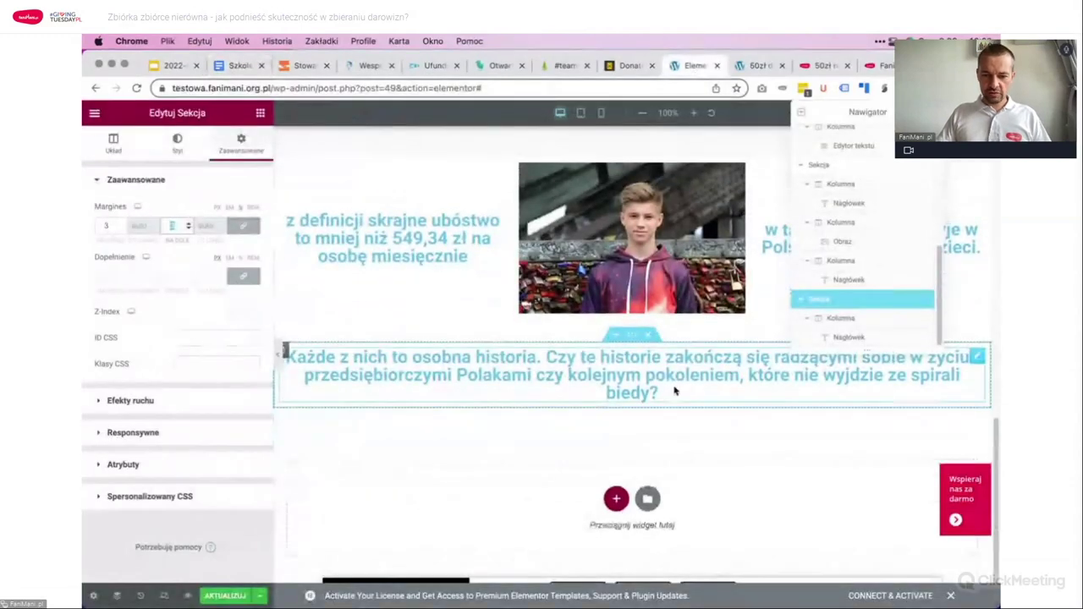
left_click(617, 498)
left_click(544, 526)
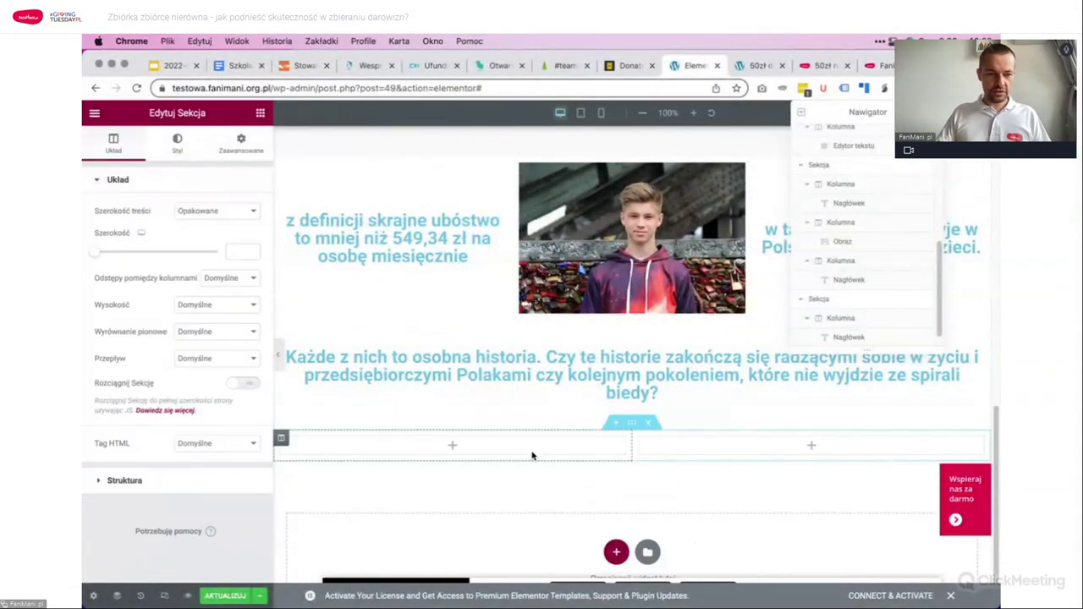
left_click(261, 115)
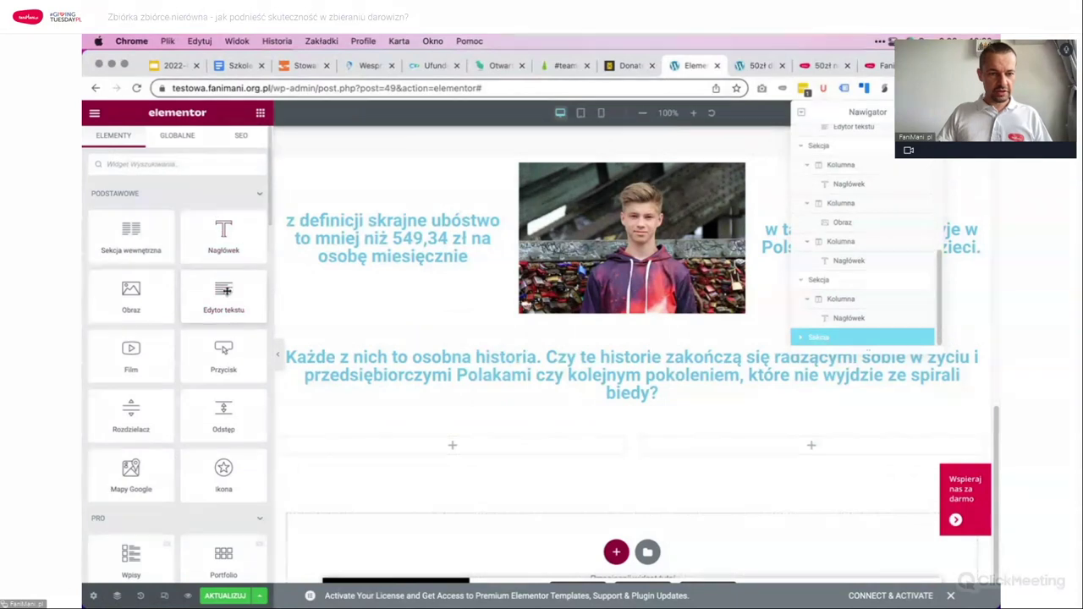
left_click_drag(204, 236, 460, 443)
left_click(152, 240)
key("ctrl+a")
key("ctrl+v")
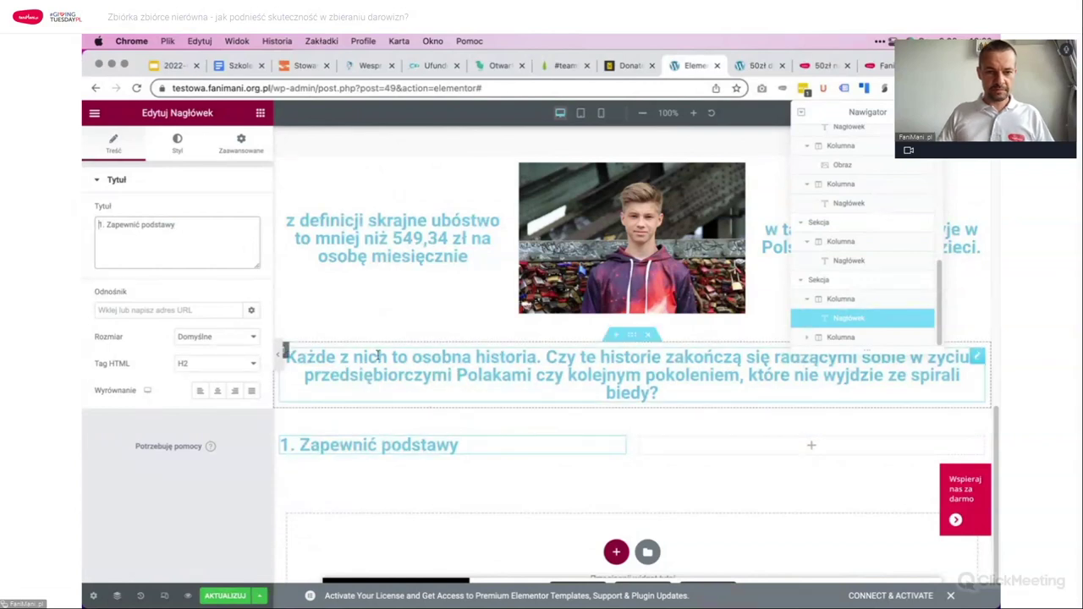
Step: Copy the solution title "2. Edukować (zdjęcie)" from the Google Docs notes
left_click(240, 66)
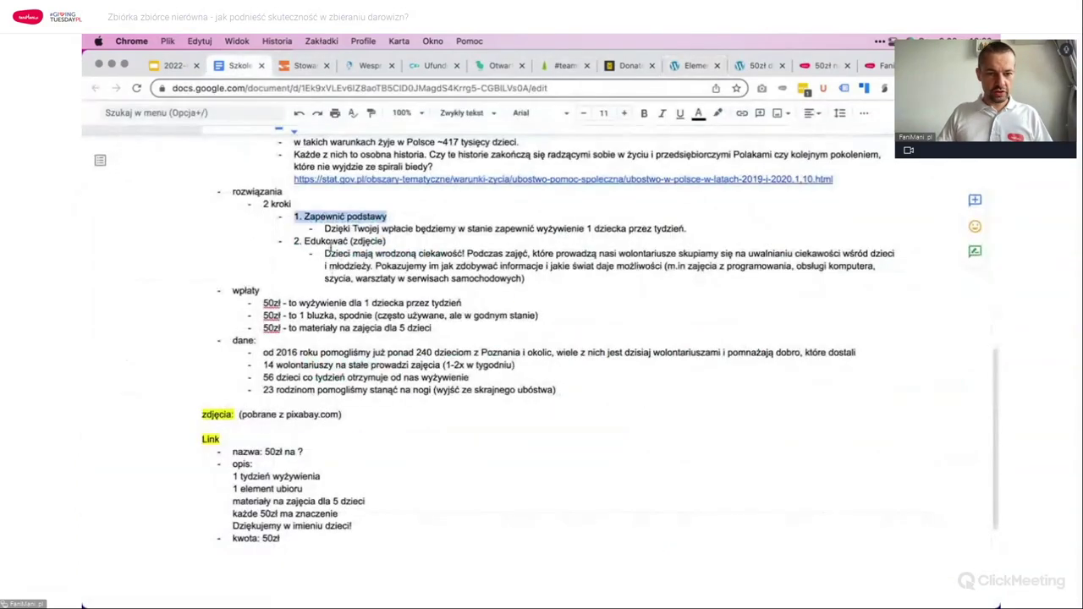
left_click(316, 243)
triple_click(314, 242)
key("super+c")
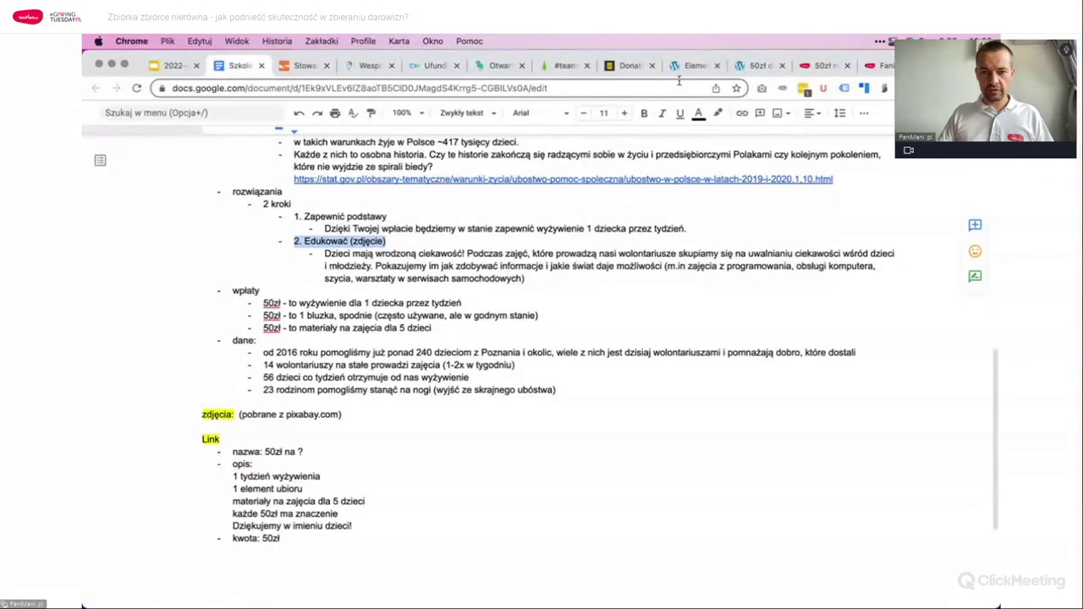
Step: Duplicate the "1. Zapewnić podstawy" heading in Elementor into the second column and change the copy's text to "2. Edukować (zdjęcie)"
left_click(692, 65)
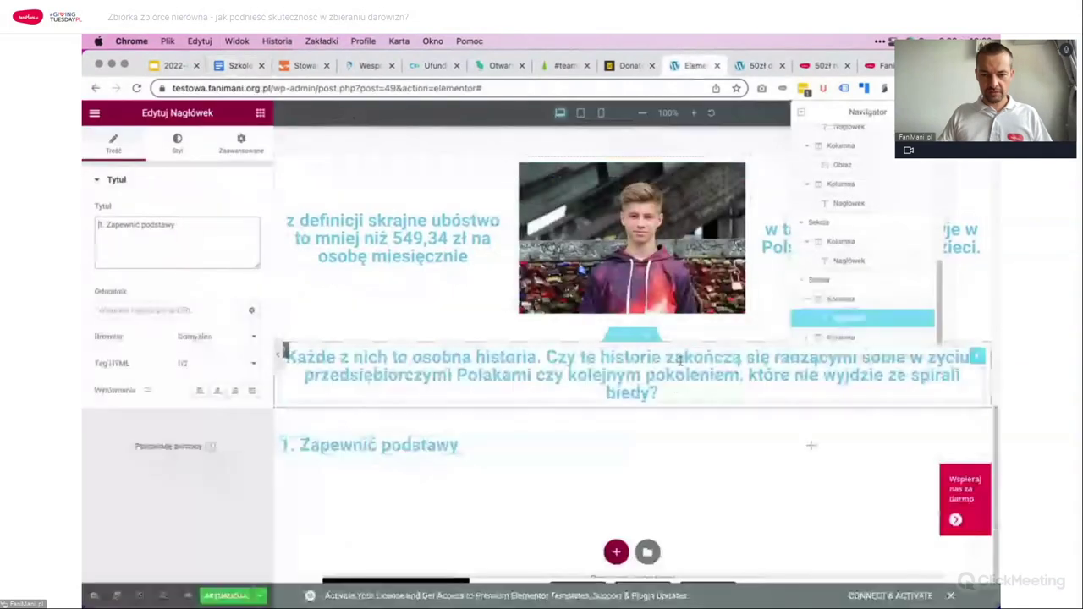
right_click(620, 455)
left_click(668, 444)
left_click_drag(617, 474, 757, 447)
left_click(198, 242)
key("super+a")
key("super+v")
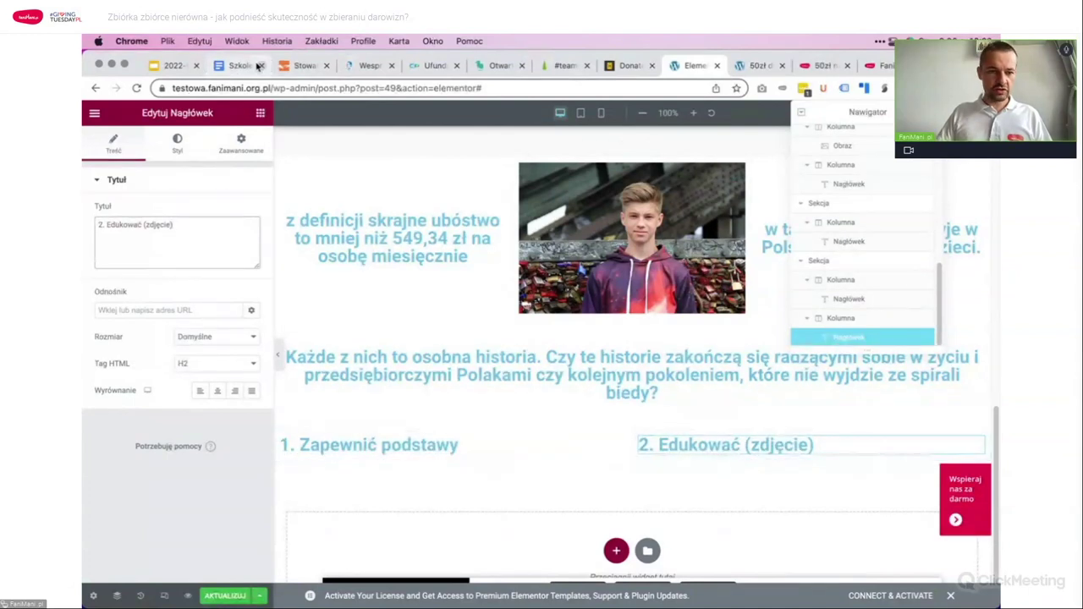
Step: Copy the "Dzięki Twojej wpłacie" sentence from the Google Docs notes into a new text editor widget below Elementor's "1. Zapewnić podstawy" heading
left_click(239, 65)
triple_click(327, 229)
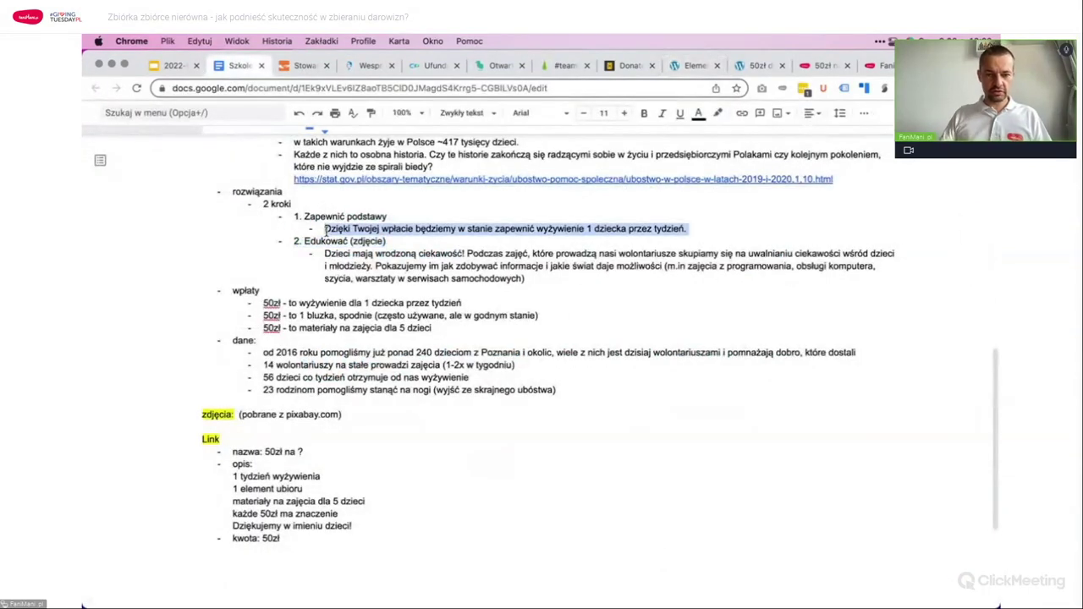
left_click(692, 65)
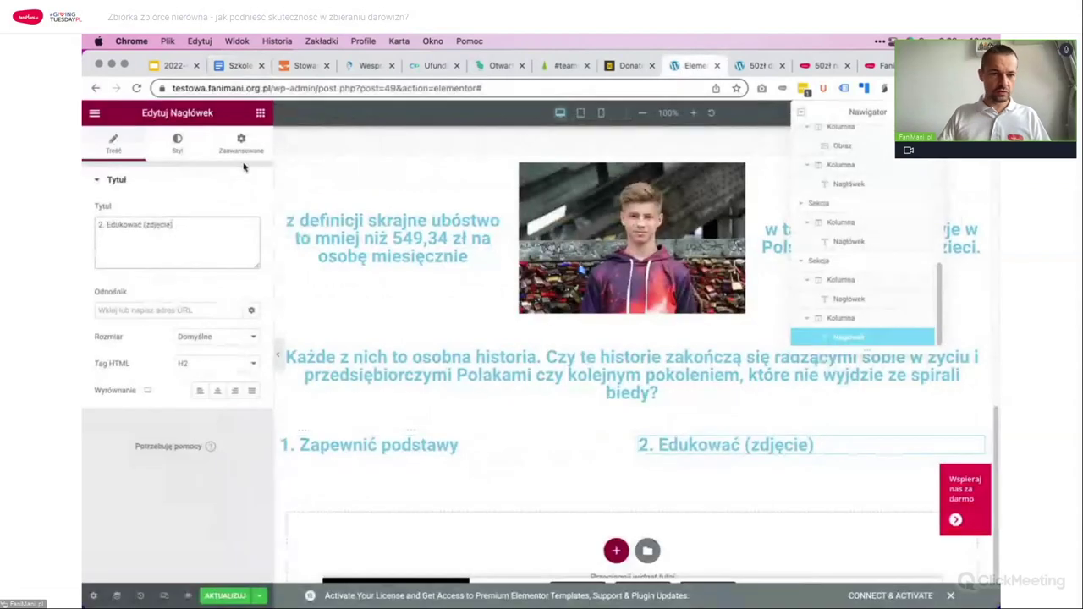
left_click(261, 112)
left_click_drag(224, 297, 429, 457)
left_click(181, 321)
key("super+a")
key("super+v")
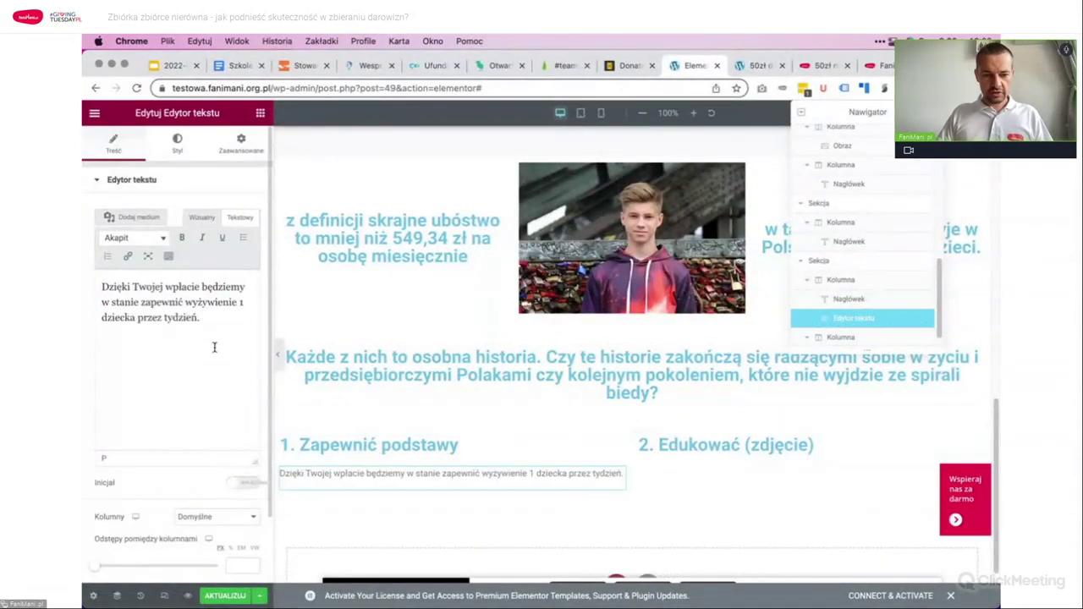
Step: Copy the "Dzieci mają wrodzoną ciekawość!" paragraph under "2. Edukować (zdjęcie)" from the Google Docs notes
left_click(239, 65)
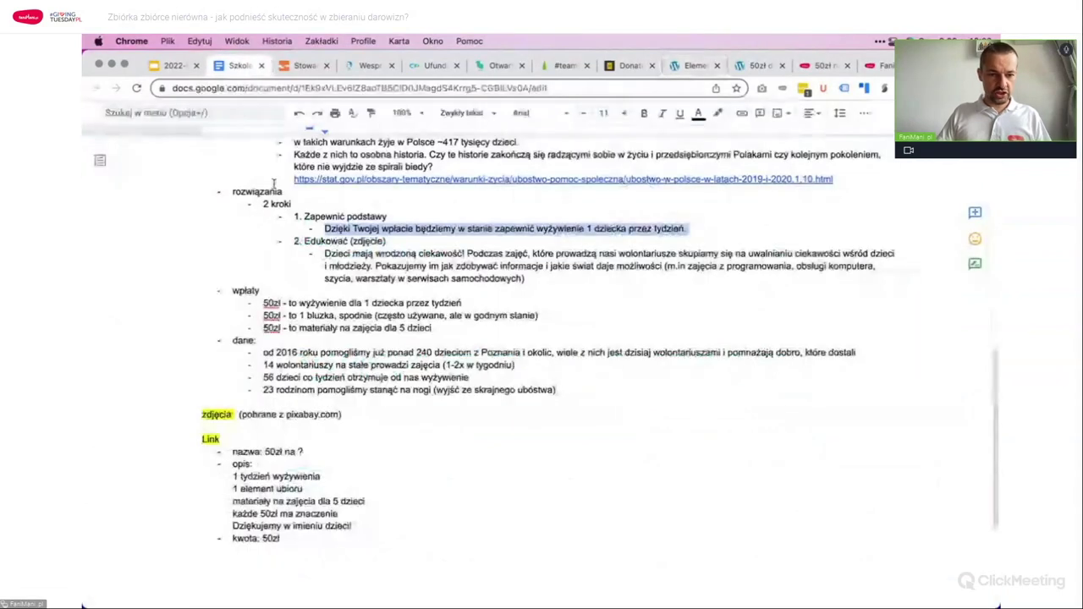
left_click_drag(324, 253, 259, 292)
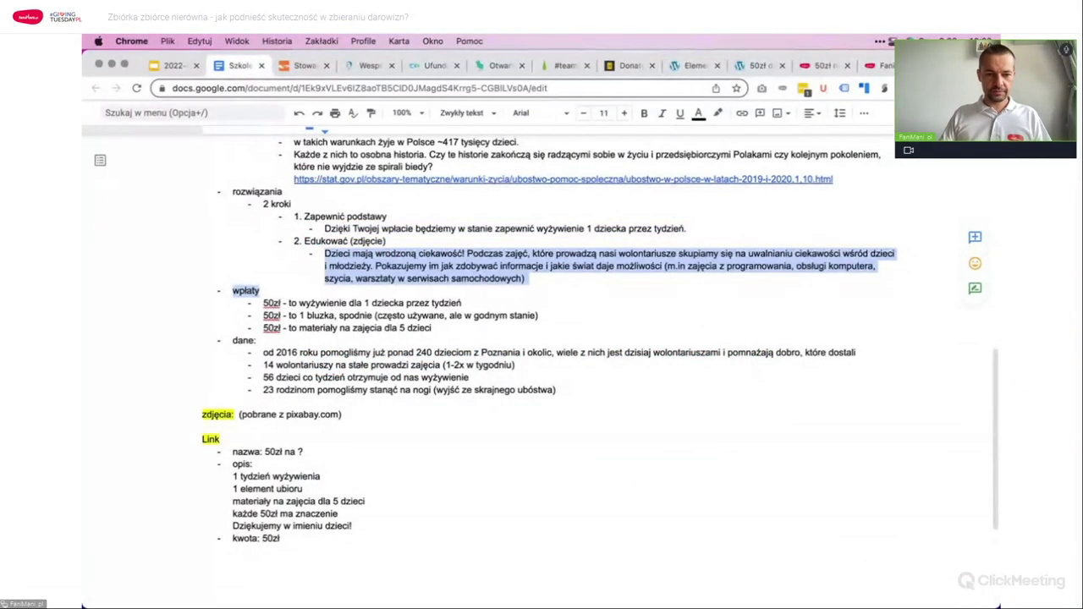
left_click(574, 280)
triple_click(325, 253)
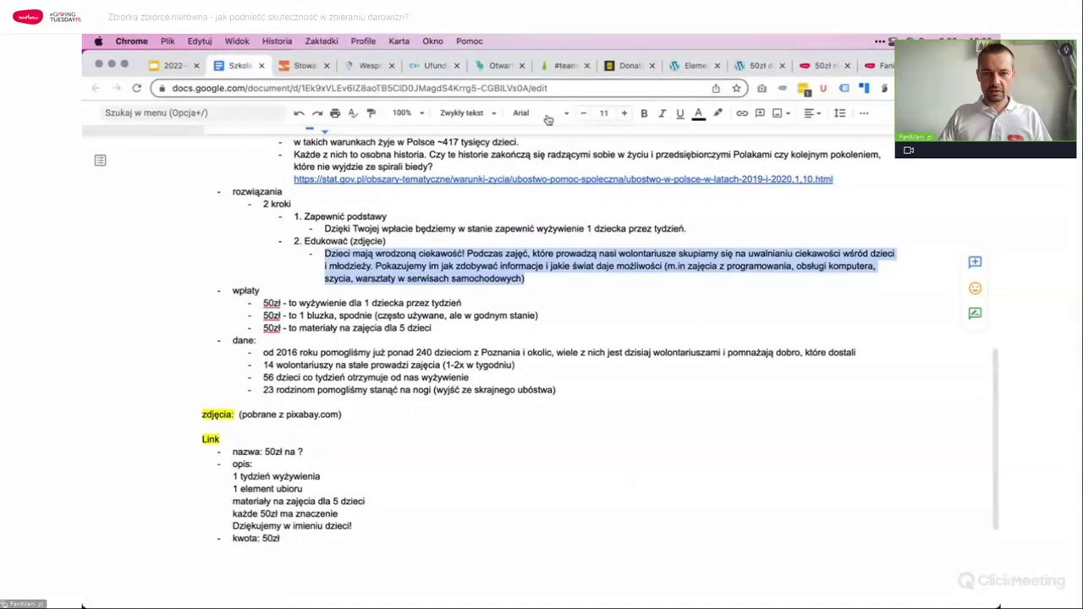
Step: Add a text editor widget below the "2. Edukować (zdjęcie)" heading in Elementor and replace its placeholder text with the copied paragraph
left_click(680, 69)
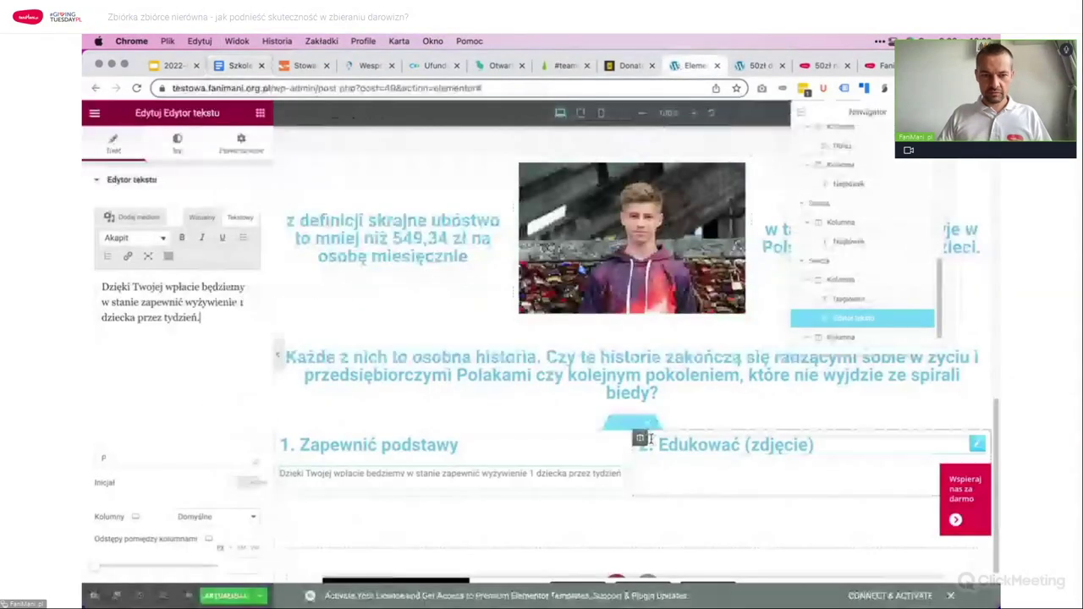
left_click(261, 112)
left_click_drag(223, 292, 664, 445)
key("ctrl+a")
key("ctrl+v")
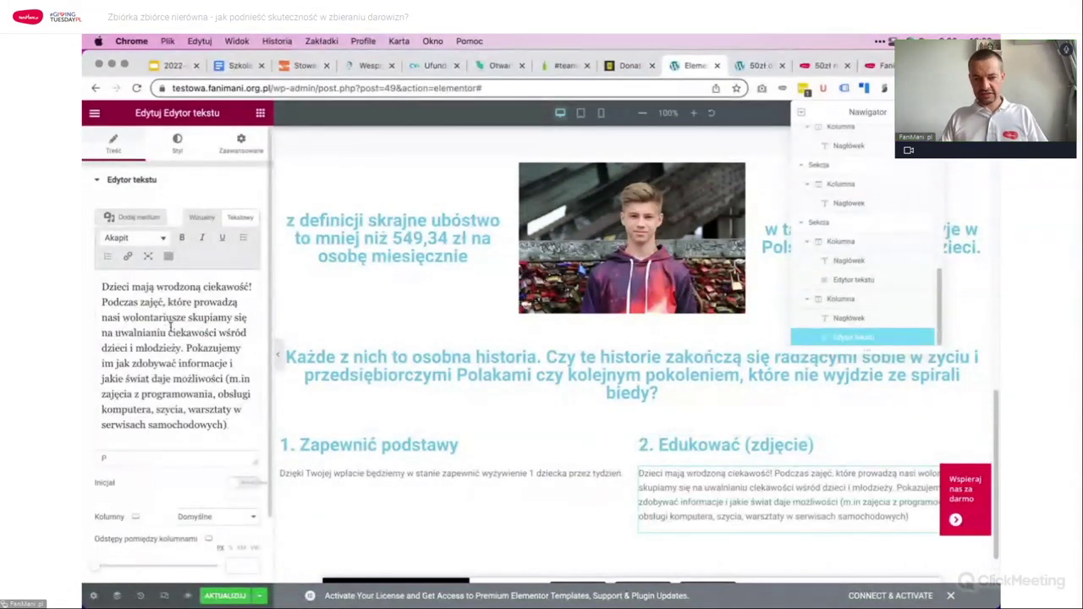
scroll(586, 511, "down", 2)
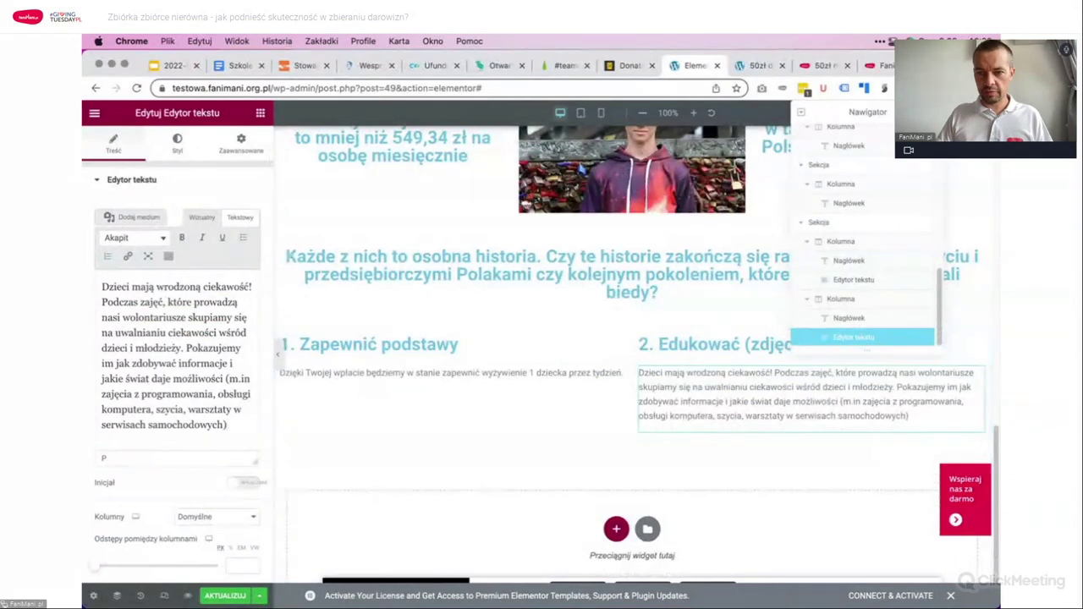